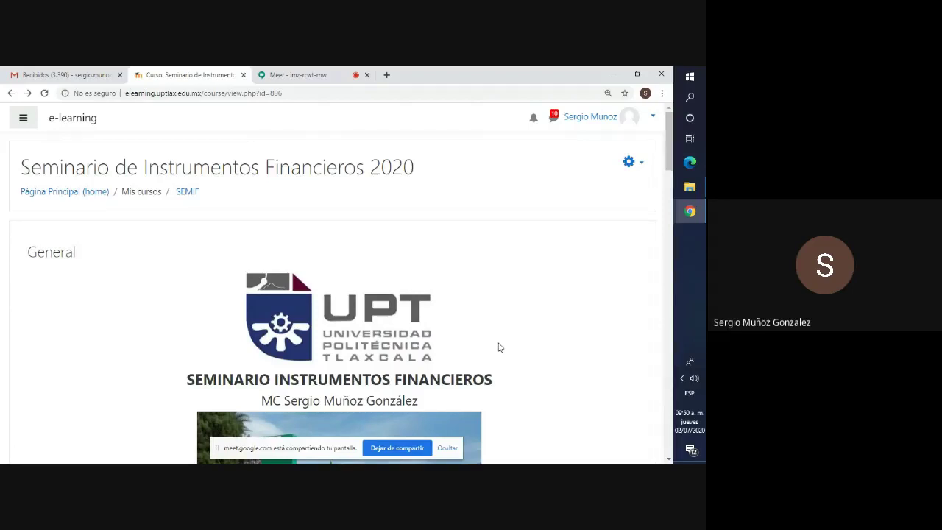
scroll(498, 347, "down", 8)
scroll(498, 346, "up", 10)
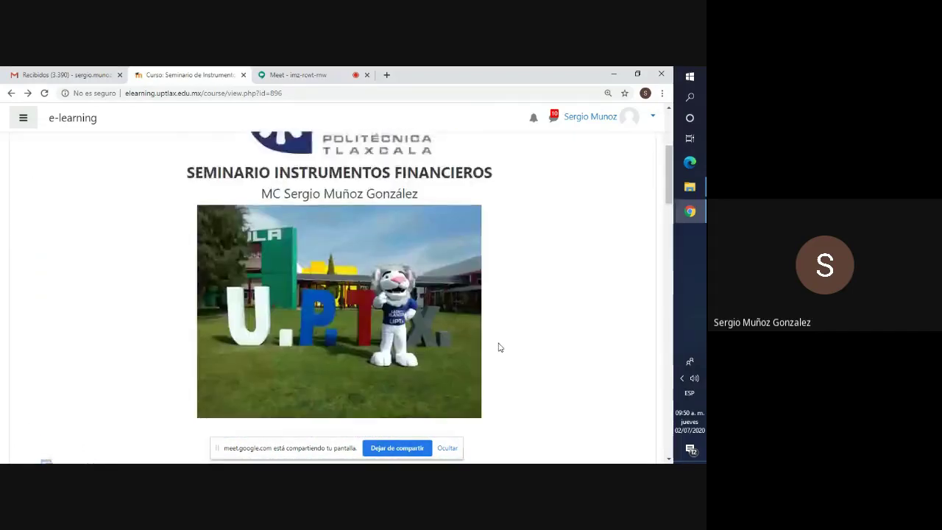
scroll(500, 342, "down", 2)
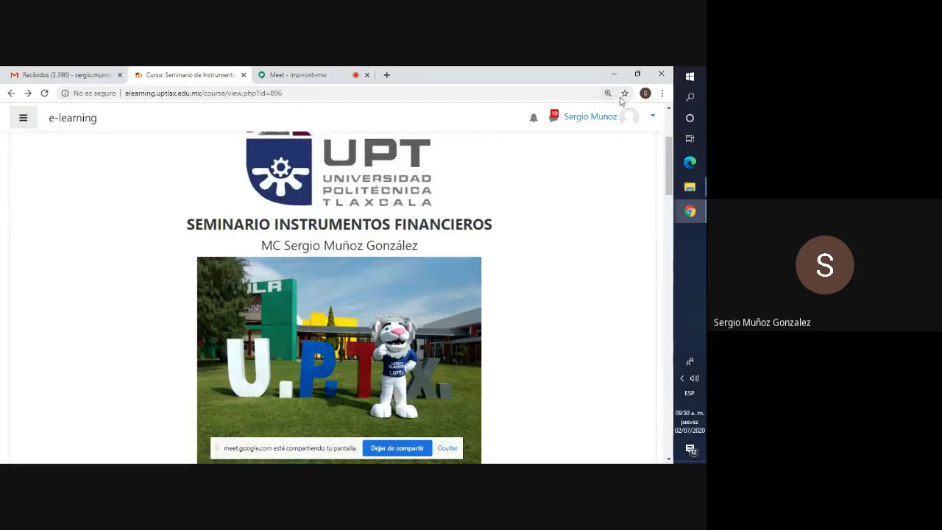
Launch SimulArv26 from the SimulAr program folder among the installed applications
left_click(689, 78)
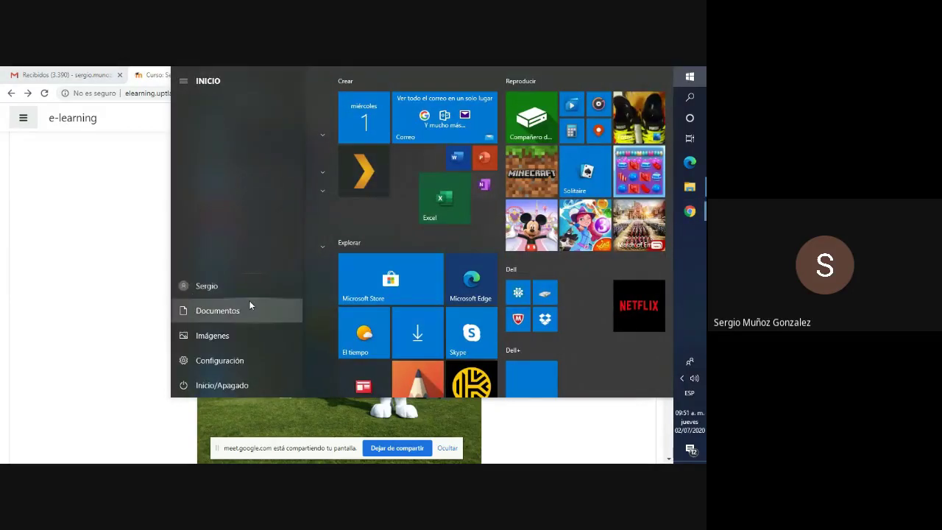
scroll(270, 307, "down", 3)
scroll(270, 310, "down", 12)
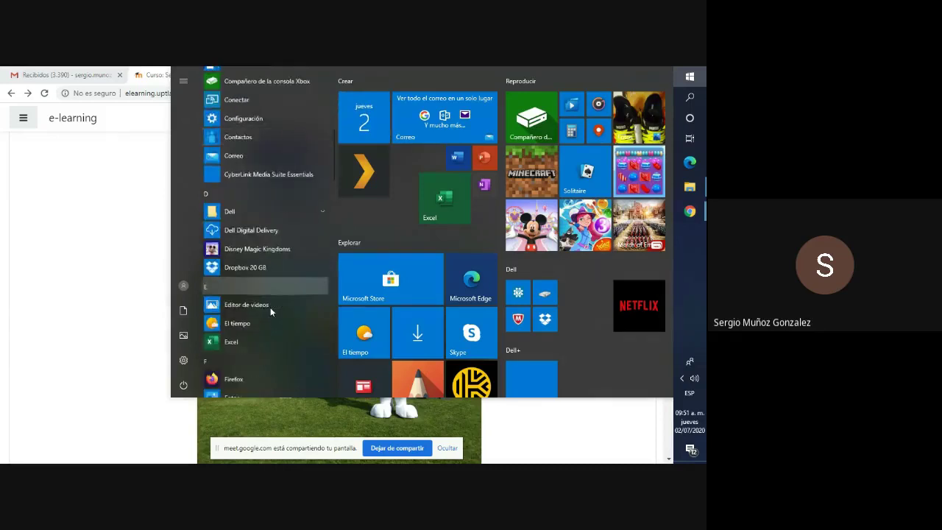
scroll(270, 312, "down", 10)
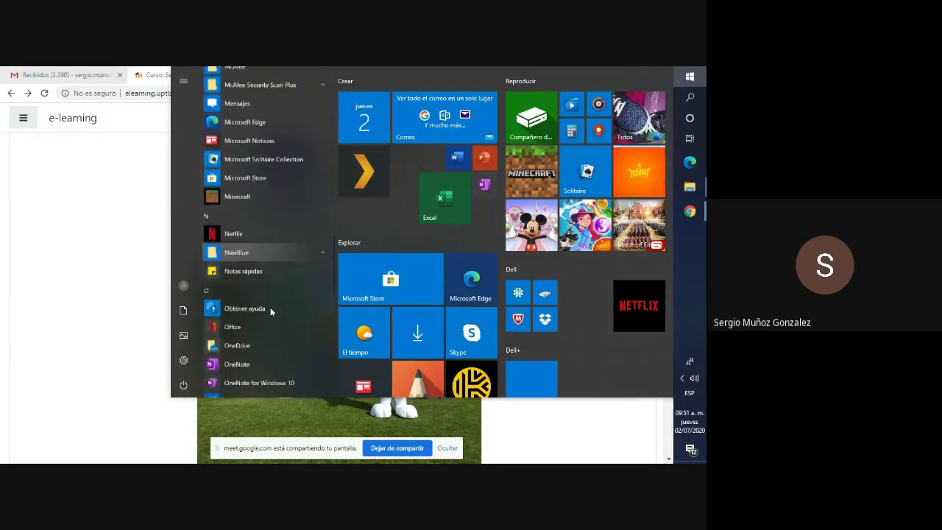
scroll(270, 310, "down", 12)
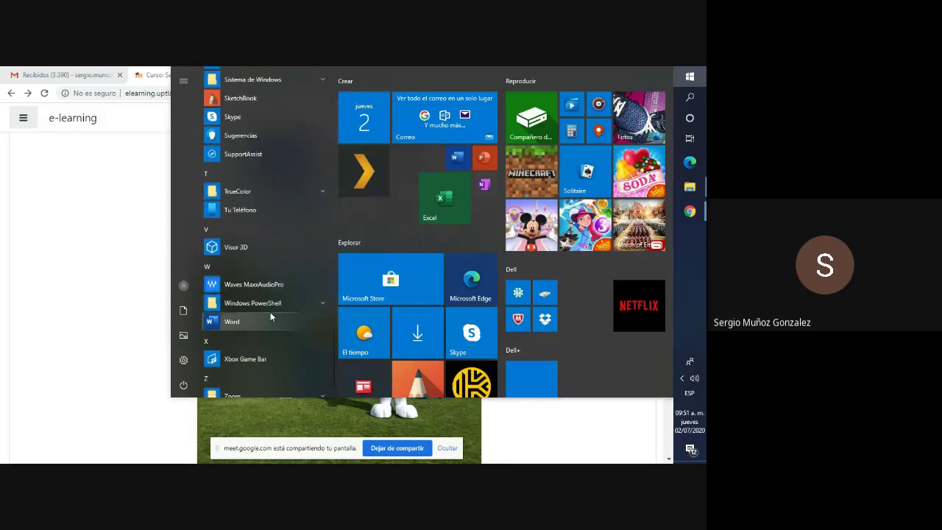
scroll(271, 313, "up", 3)
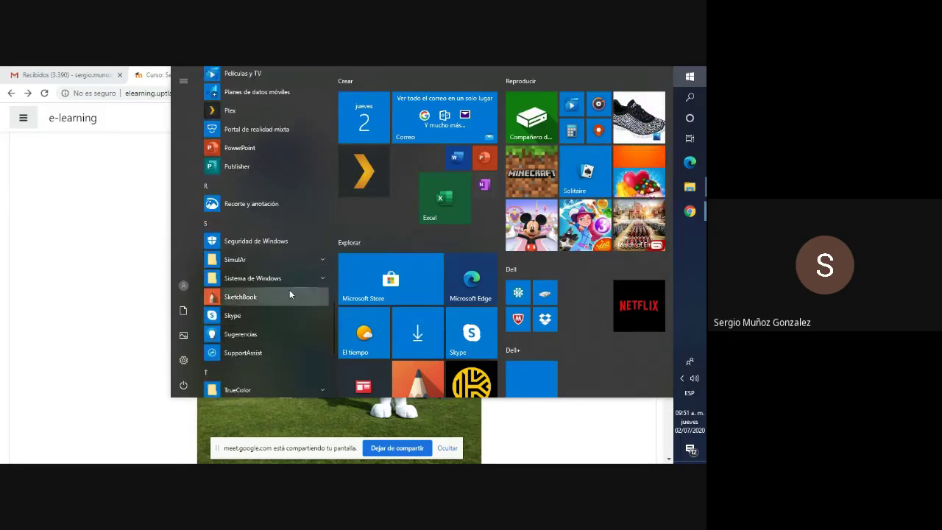
left_click(322, 263)
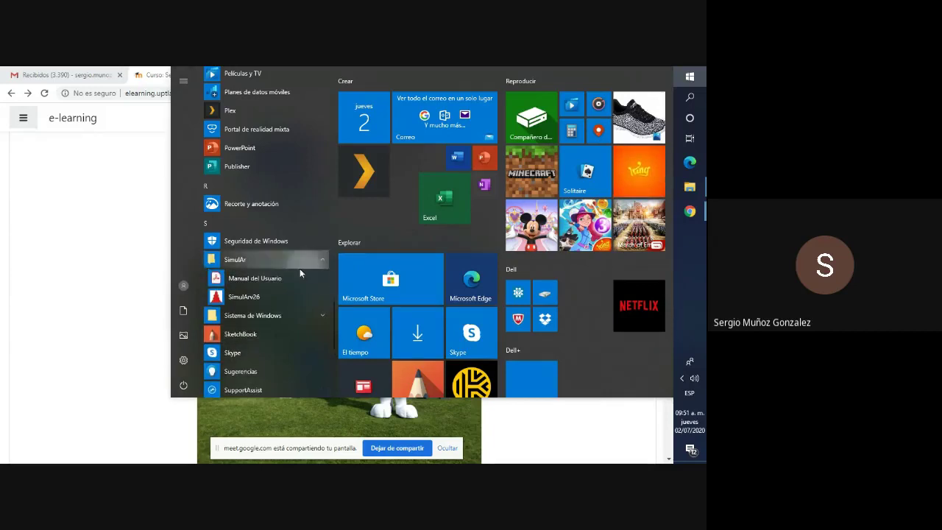
left_click(251, 298)
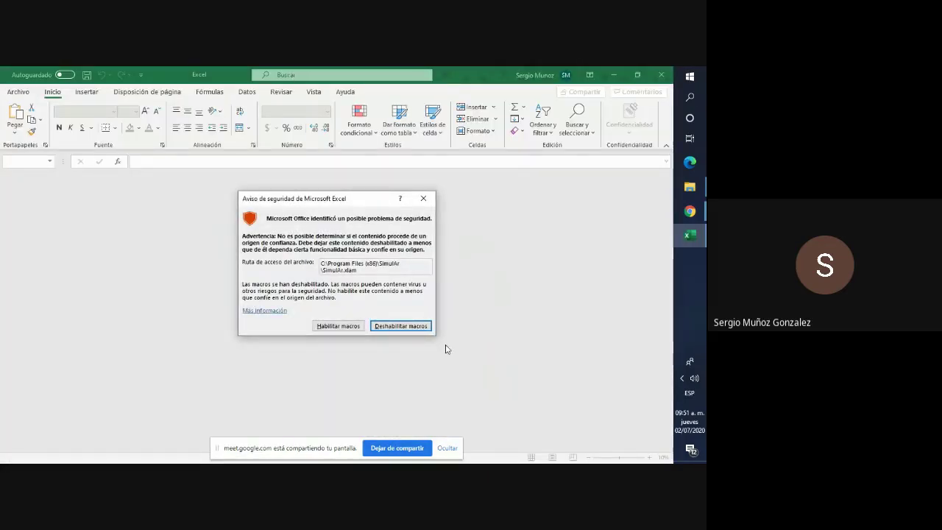
Enable the macros of the SimulAr add-in and dismiss its terms-of-use window to bring up the SimulAr commands
left_click(351, 328)
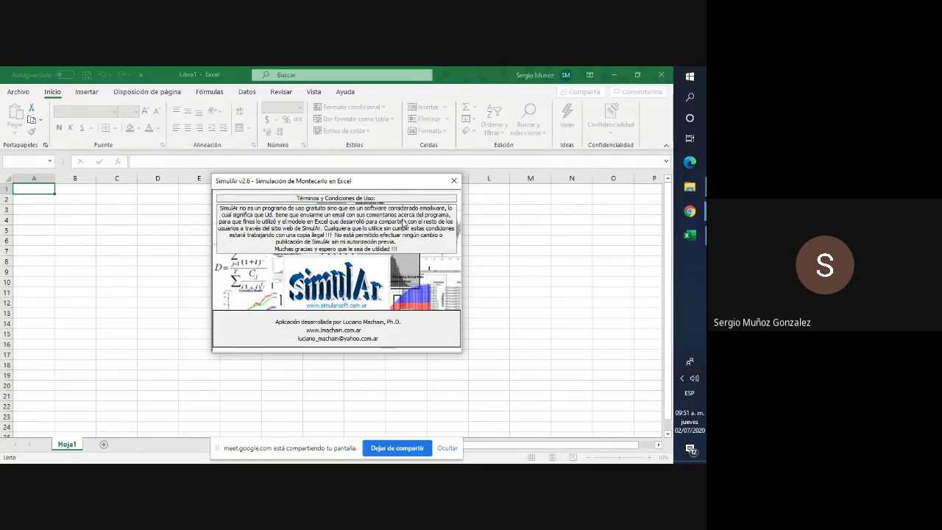
left_click(453, 181)
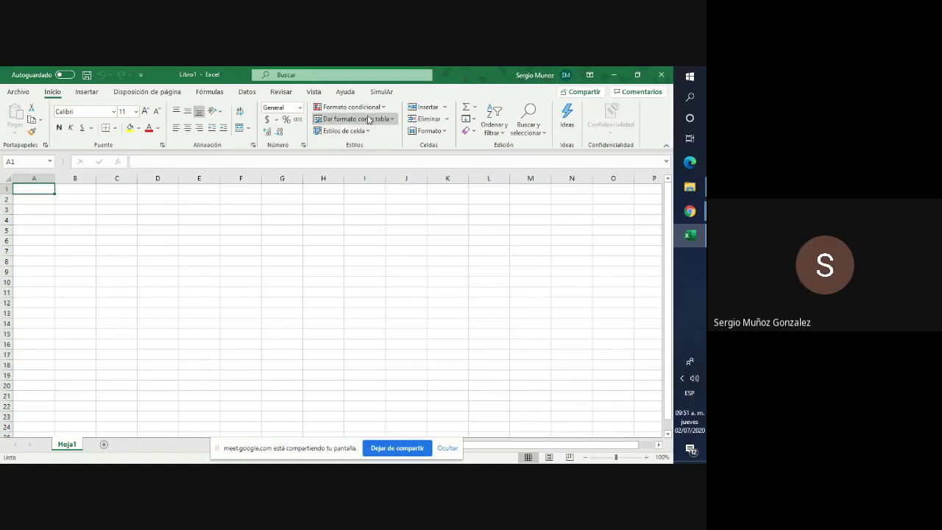
left_click(383, 93)
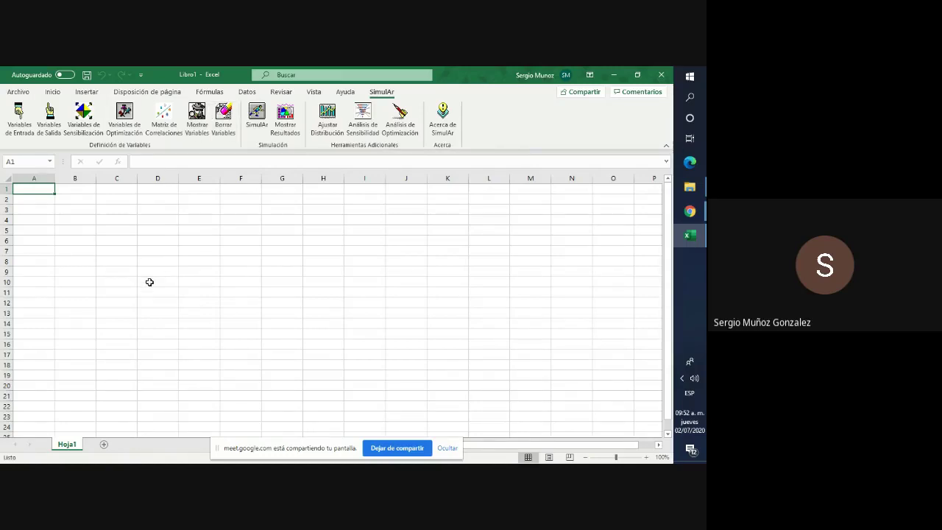
Open the recent workbook Variable de entrada.xlsx and close the blank workbook Libro1
left_click(17, 93)
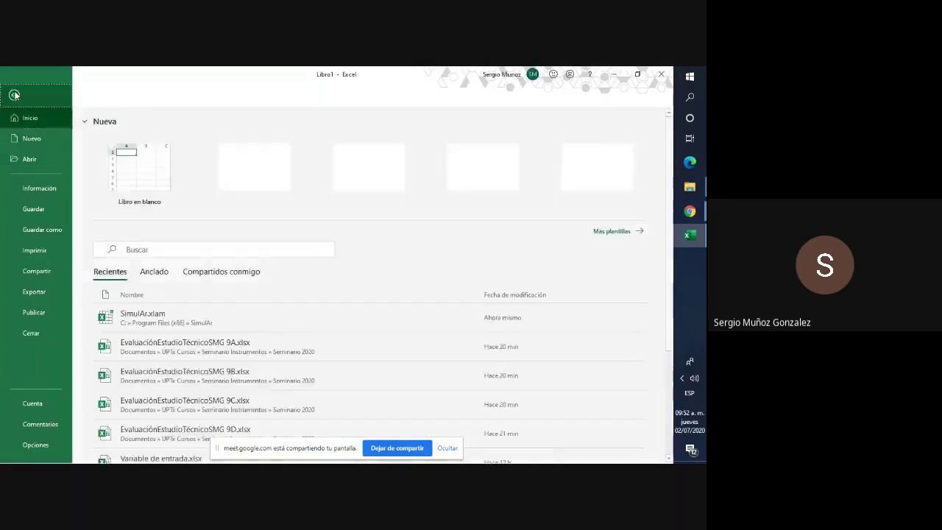
left_click(13, 95)
left_click(16, 93)
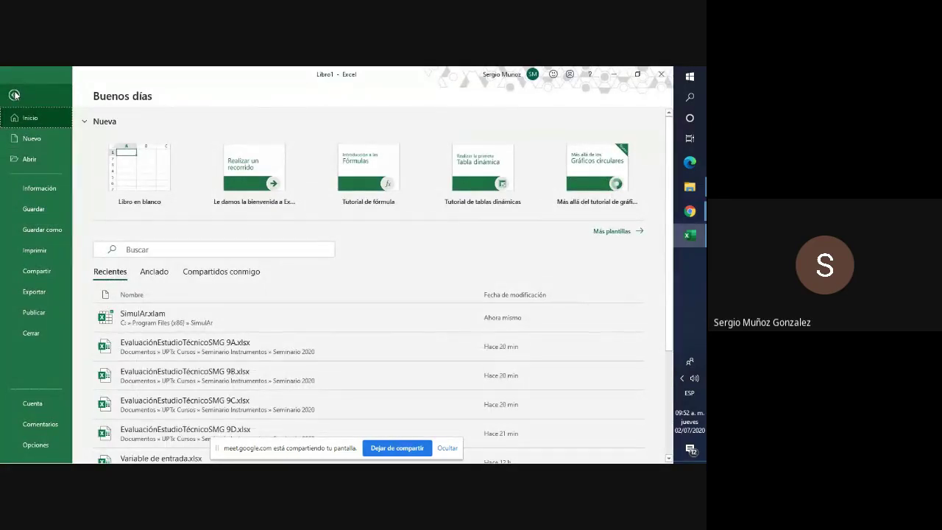
left_click(34, 165)
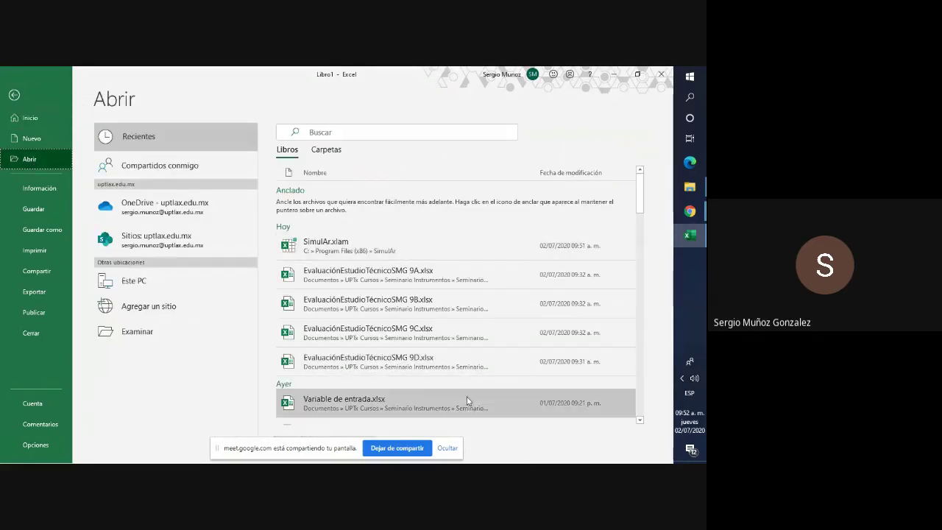
left_click(410, 407)
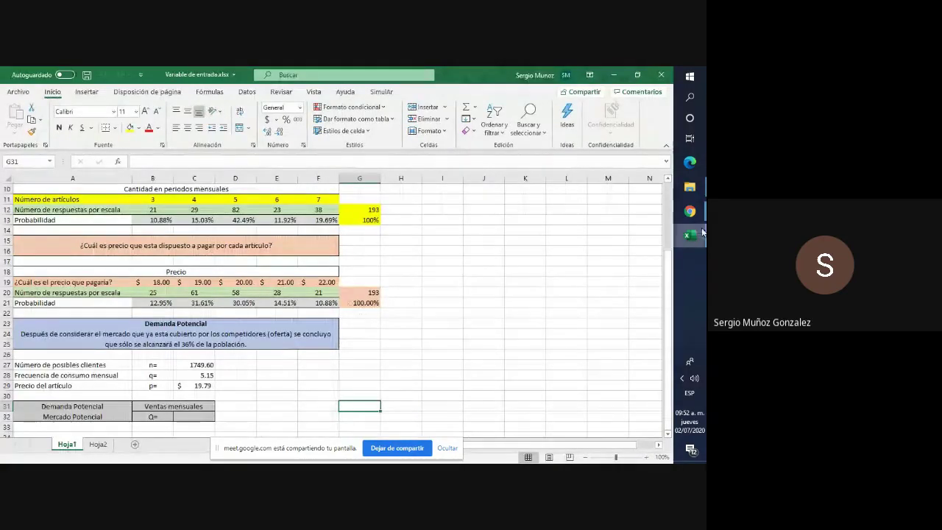
mouse_move(702, 234)
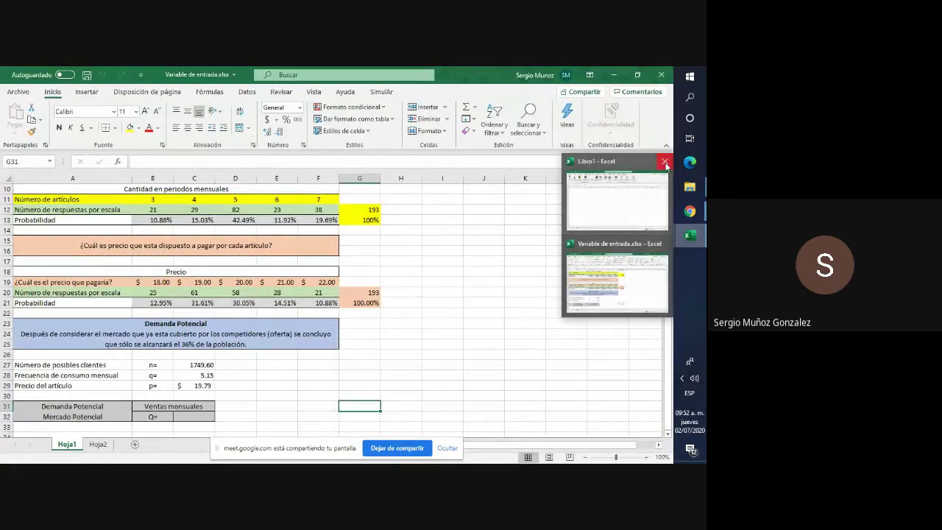
left_click(666, 162)
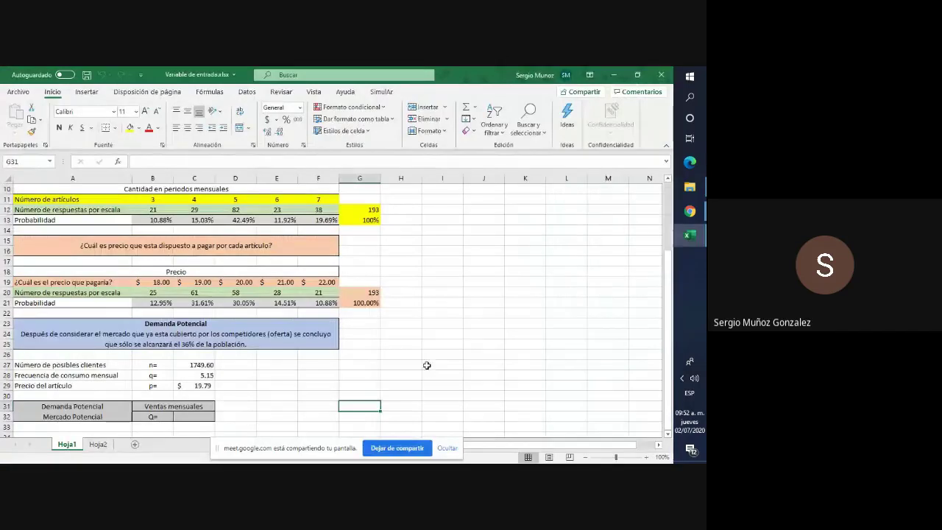
Examine Hoja1 from the survey tables down to the Demanda Potencial, Mercado Potencial and Ventas mensuales cells
scroll(420, 360, "up", 3)
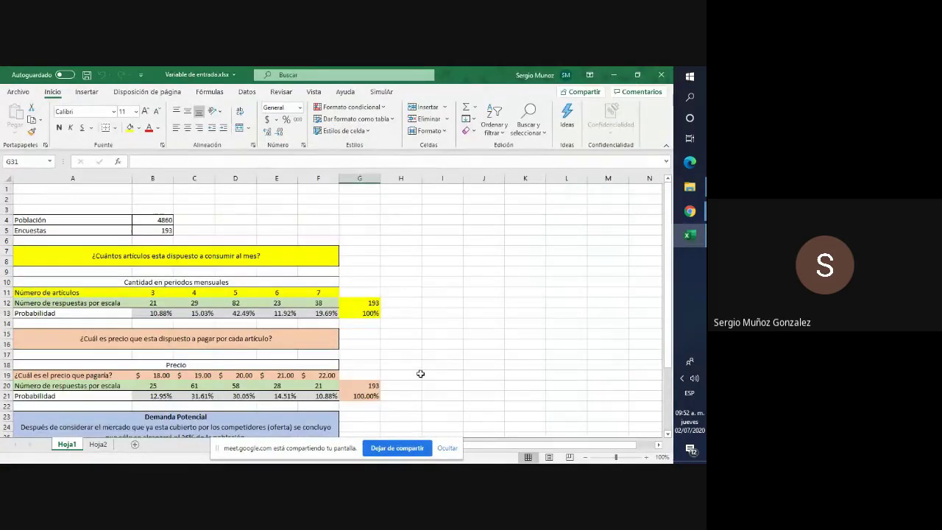
left_click(389, 237)
key("Left")
key("Left")
key("Left")
key("Left")
key("Left")
key("Left")
key("Left")
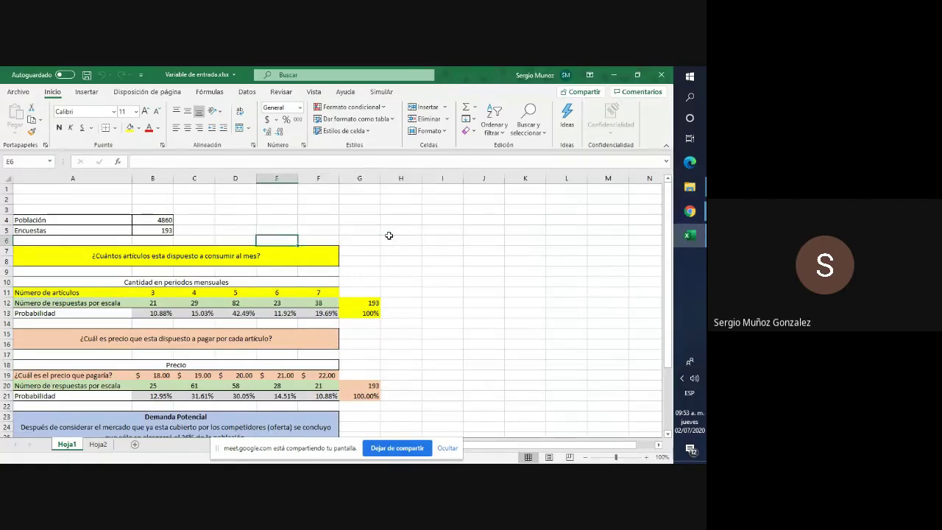
key("Down")
key("Down")
key("Down")
key("Down")
key("Down")
key("Down")
key("Down")
key("Down")
key("Down")
key("Down")
key("Down")
key("Down")
key("Down")
key("Down")
key("Down")
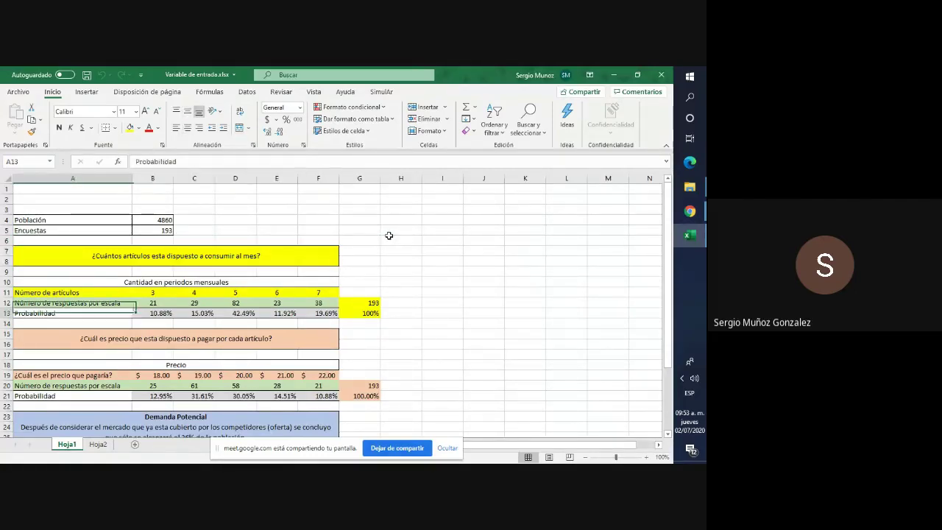
key("Down")
key("Down")
key("Down")
key("Down")
key("Down")
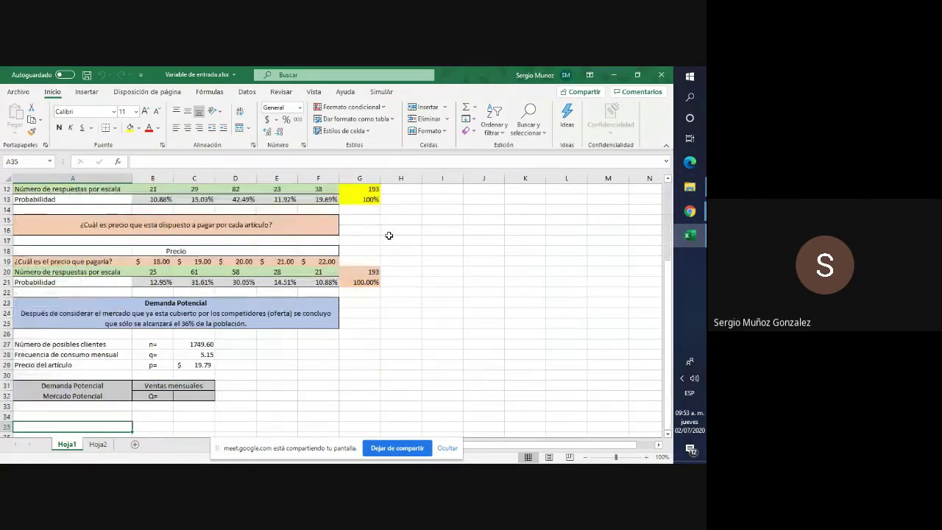
key("Right")
key("Down")
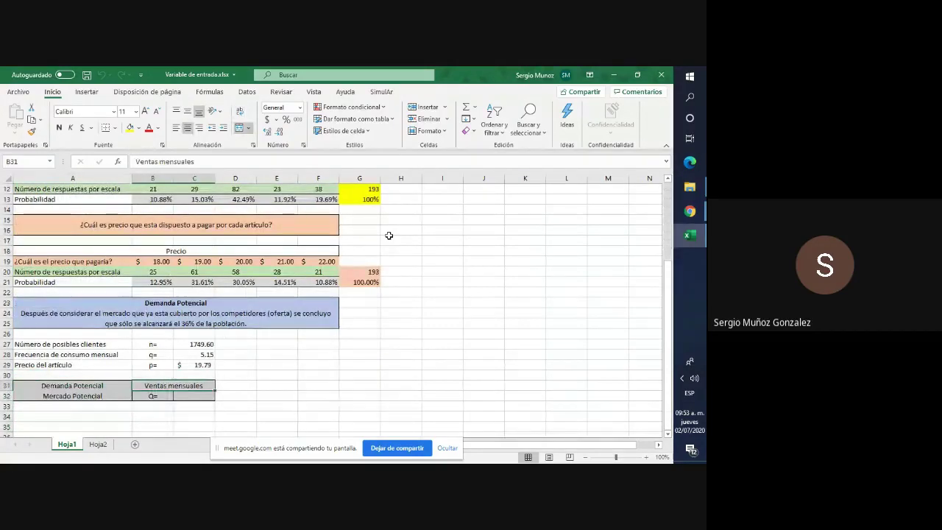
key("Left")
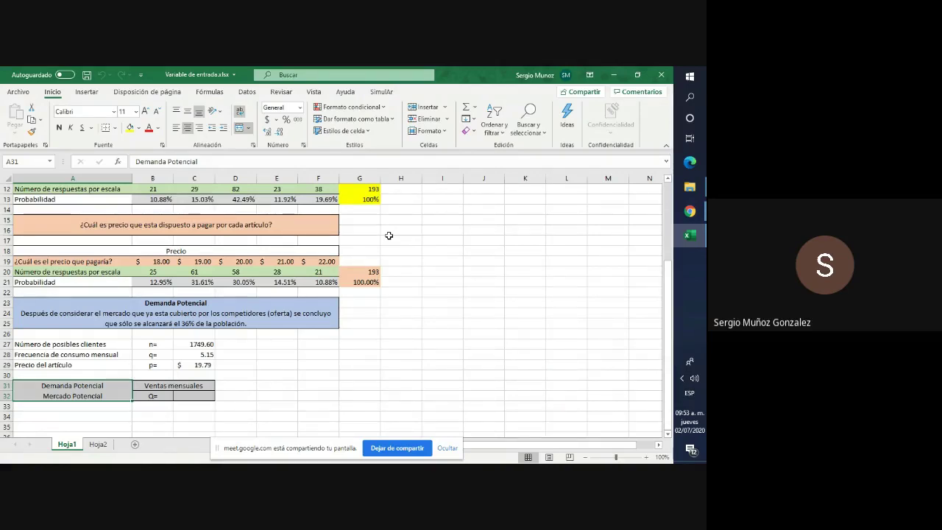
left_click(204, 389)
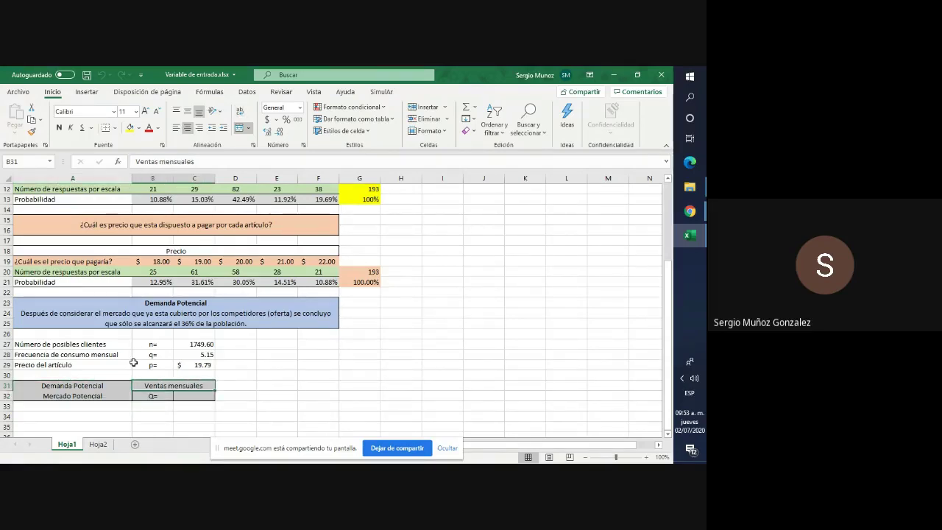
Examine the Población and Encuestas values in cells B4 and B5 at the start of the sheet
scroll(133, 362, "up", 4)
scroll(133, 362, "down", 3)
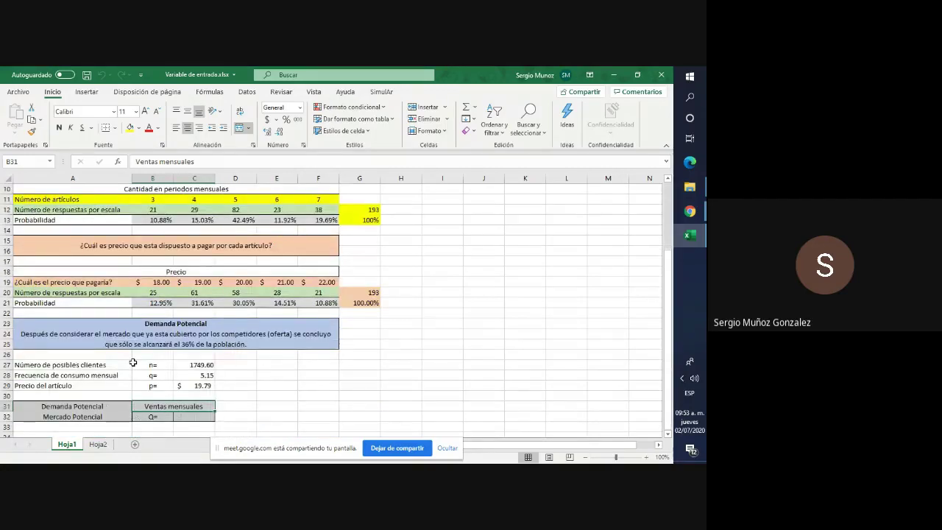
scroll(243, 407, "up", 3)
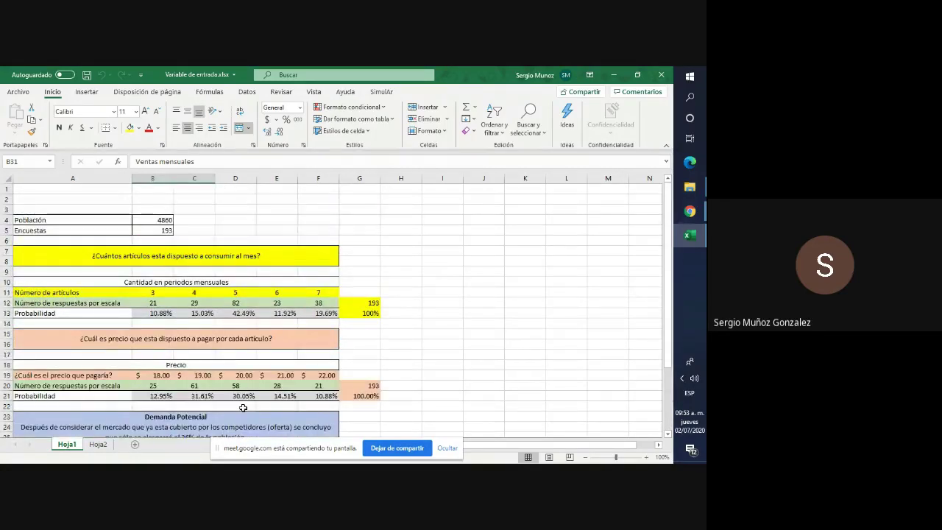
left_click(229, 227)
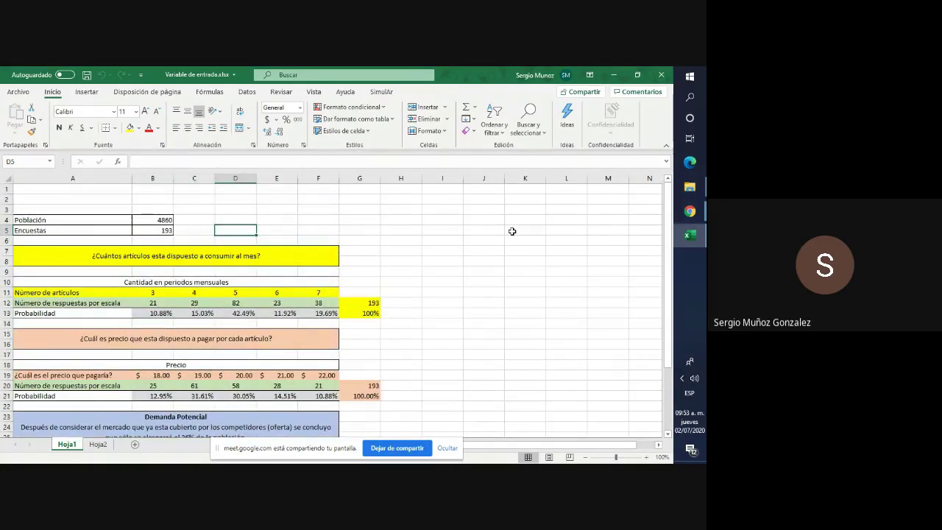
key("Up")
key("Left")
key("Left")
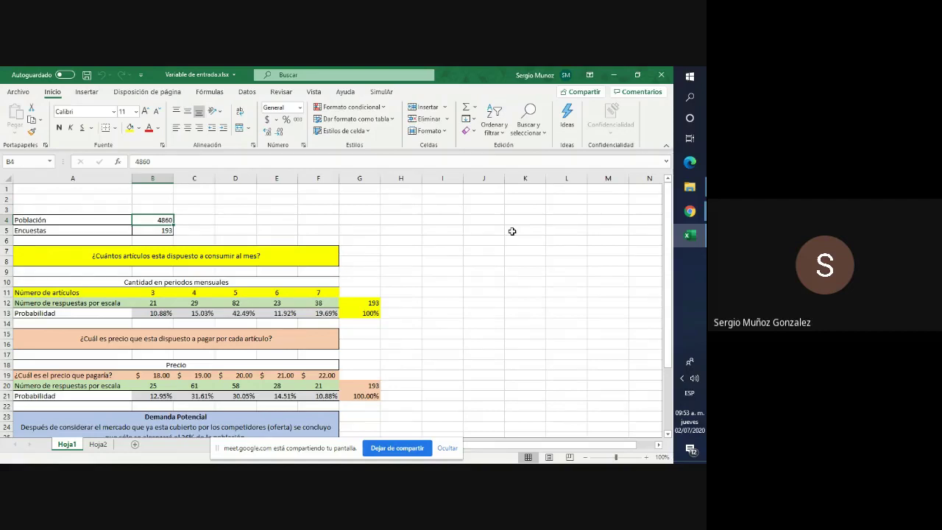
key("Down")
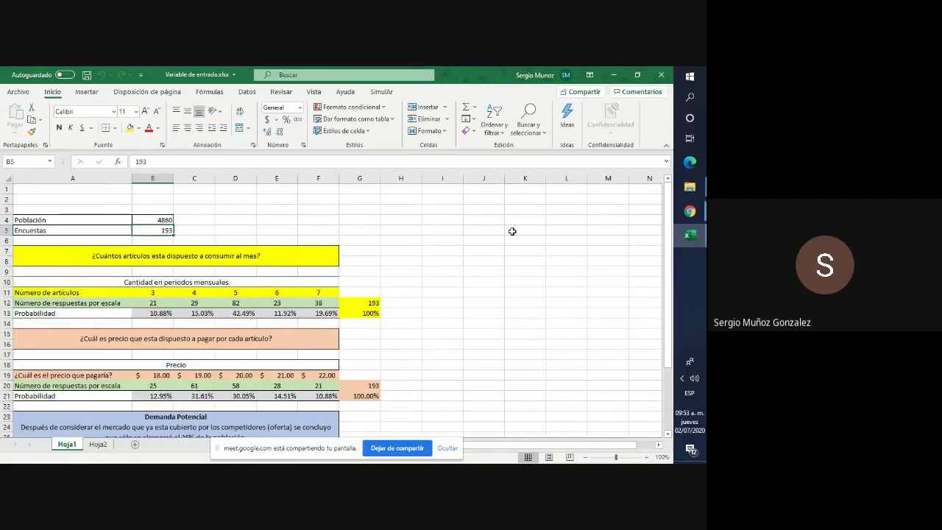
Examine the monthly consumption question and the Número de artículos scale in row 11 of Hoja1
scroll(506, 259, "down", 1)
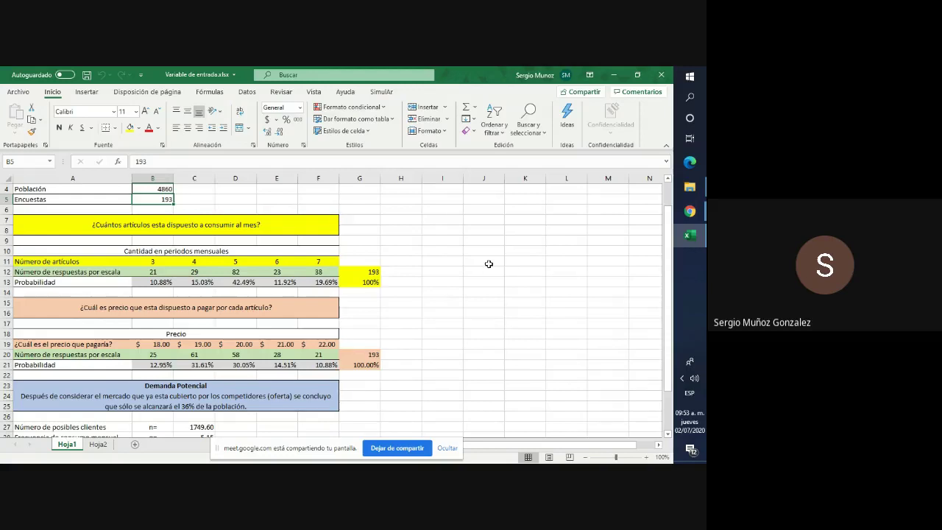
left_click(276, 229)
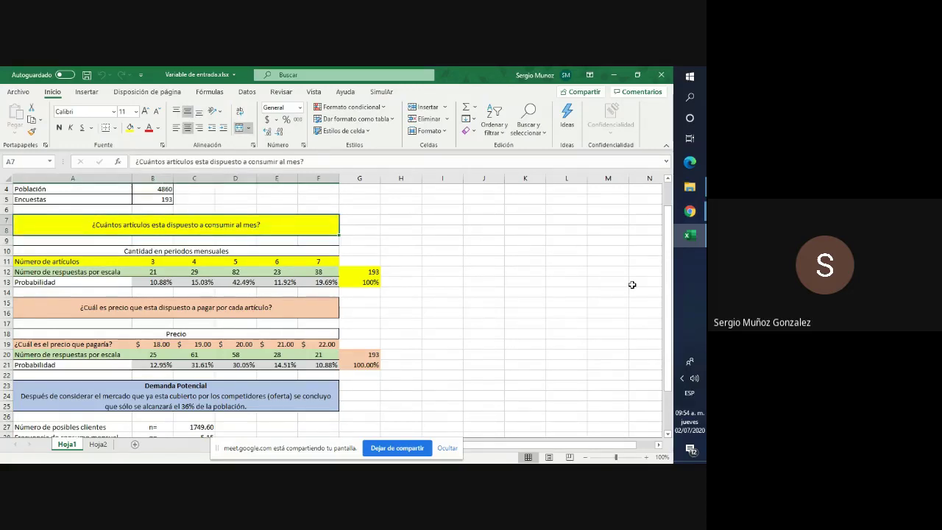
key("Down")
key("Down")
key("Down")
key("Right")
key("Right")
key("Right")
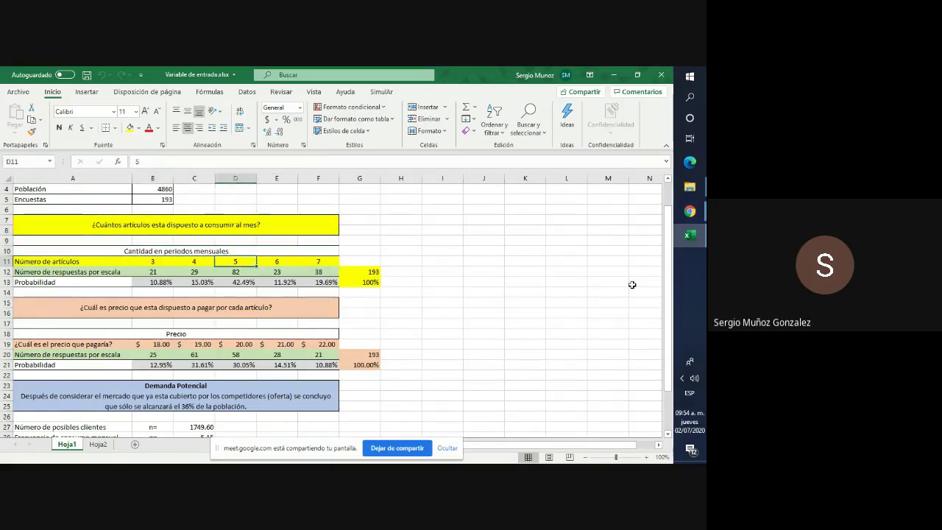
key("Left")
key("Left")
key("Left")
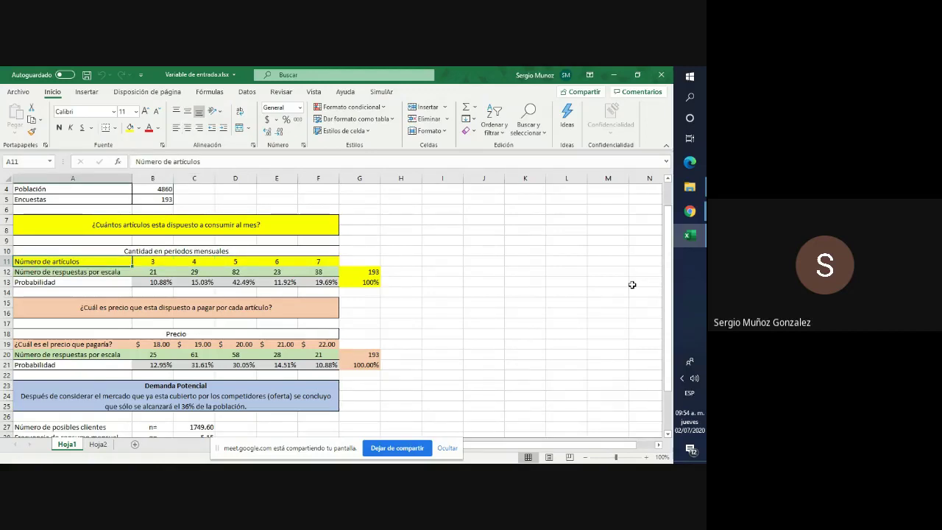
key("Right")
key("Right")
key("Right")
key("Right")
key("Right")
key("Left")
key("Left")
key("Left")
key("Left")
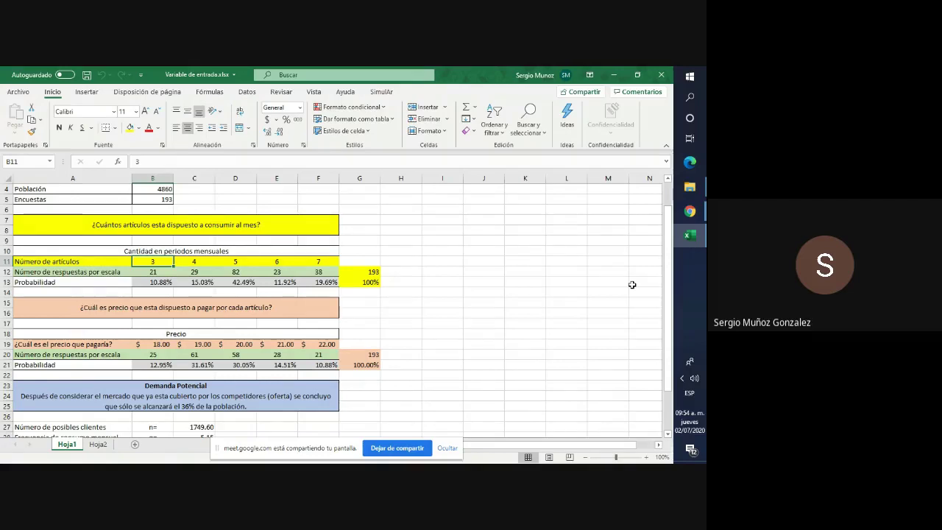
Examine the Número de artículos scale across B11:F11 and the start of the response counts in row 12
key("Right")
key("Right")
key("Right")
key("Right")
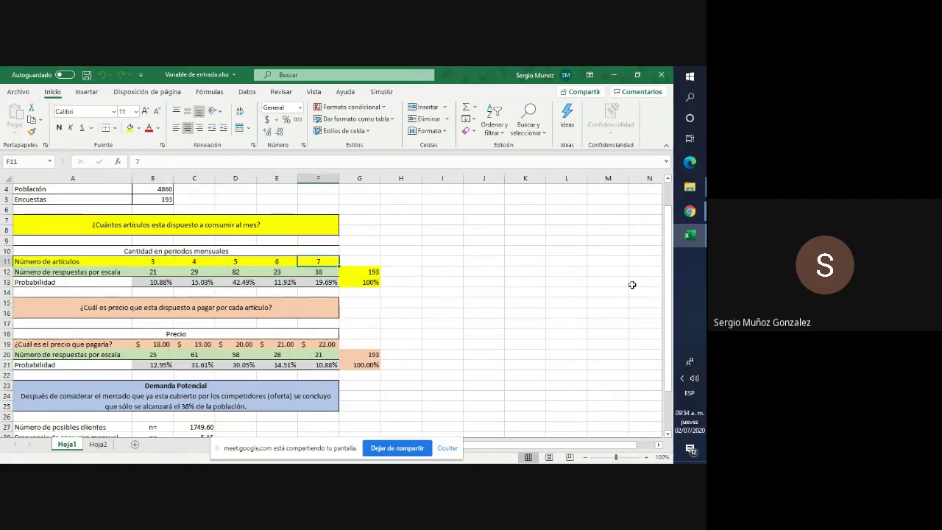
key("Down")
key("Left")
key("Left")
key("Left")
key("Left")
key("Left")
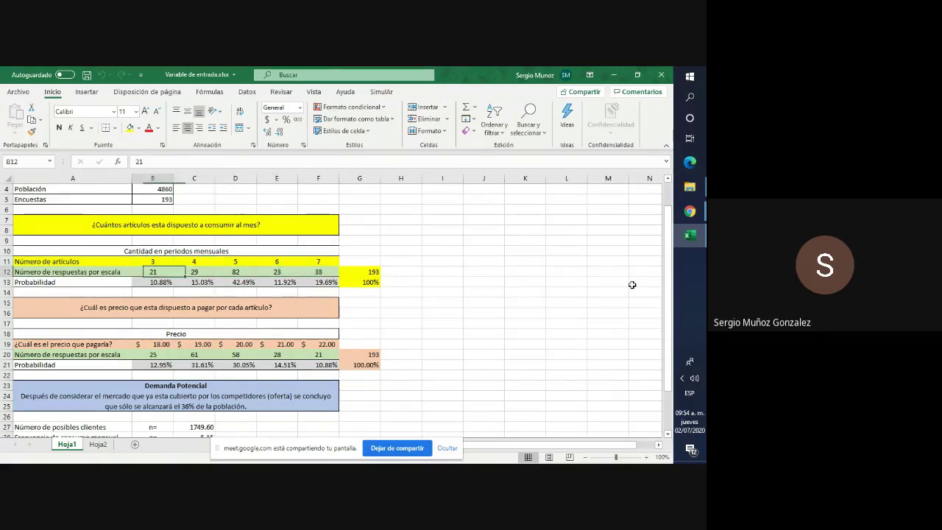
Compare the item quantities in row 11 with their matching Número de respuestas por escala values in row 12
key("Right")
key("Up")
key("Up")
key("Up")
key("Up")
key("Up")
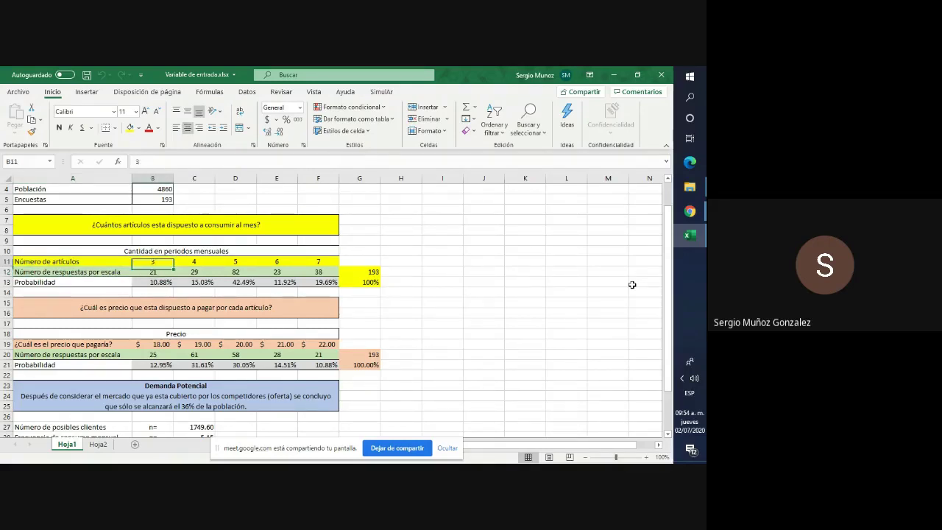
key("Down")
key("Down")
key("Down")
key("Down")
key("Down")
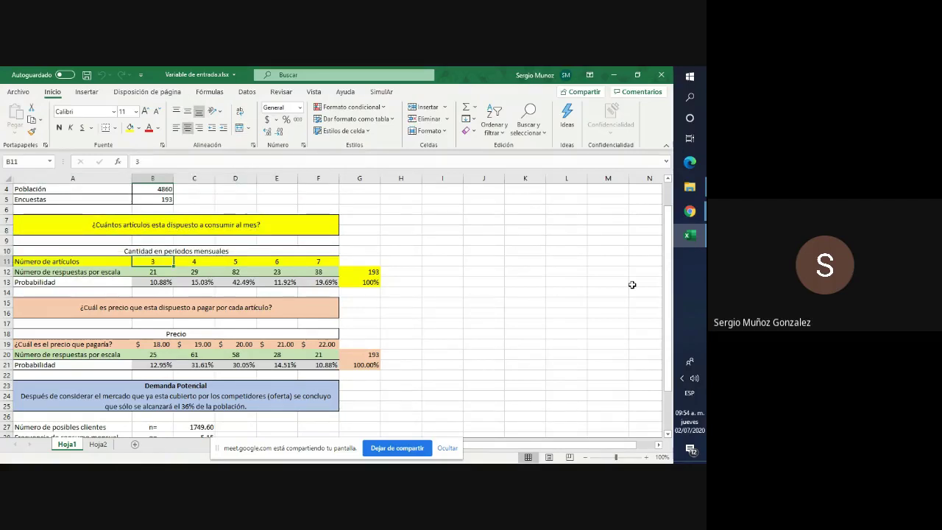
key("Down")
key("Right")
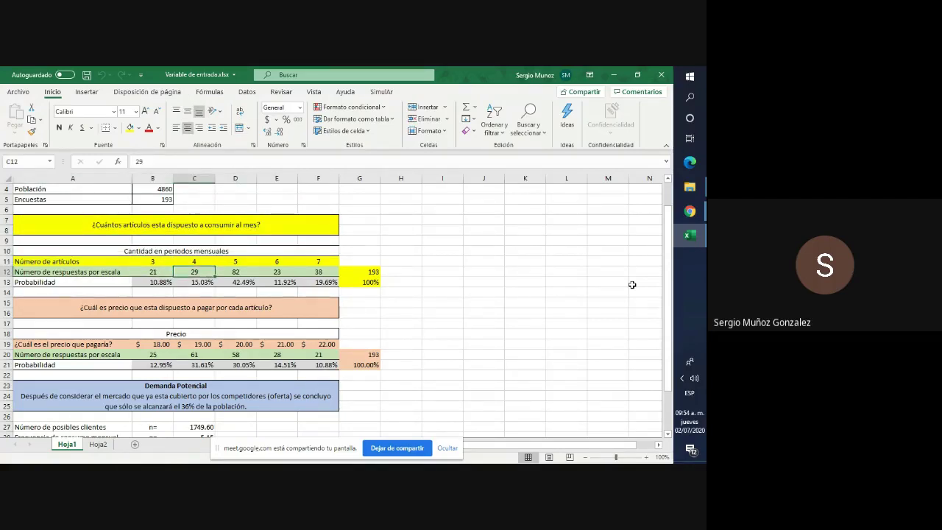
key("Up")
key("Right")
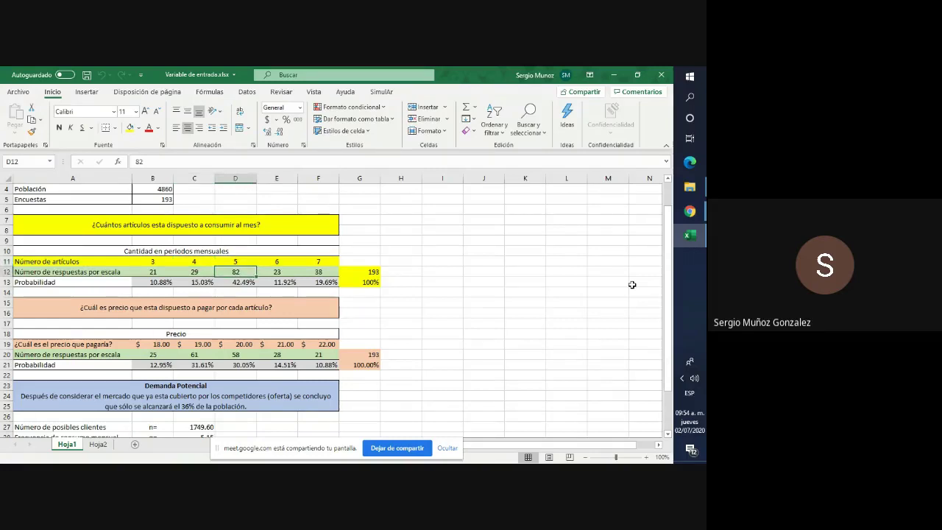
Inspect the SUMA formula that totals the monthly consumption responses in cell G12, leaving the formula unedited
key("Right")
key("Right")
key("Right")
key("Down")
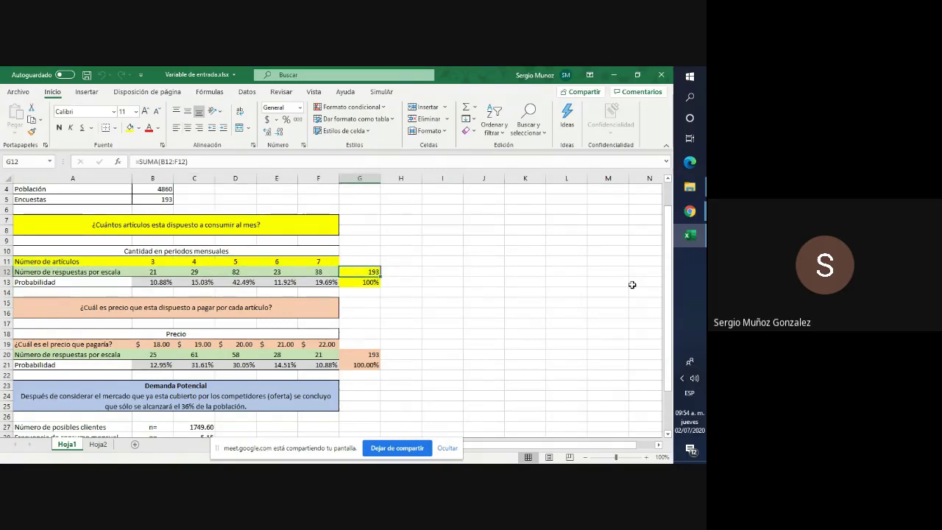
key("F2")
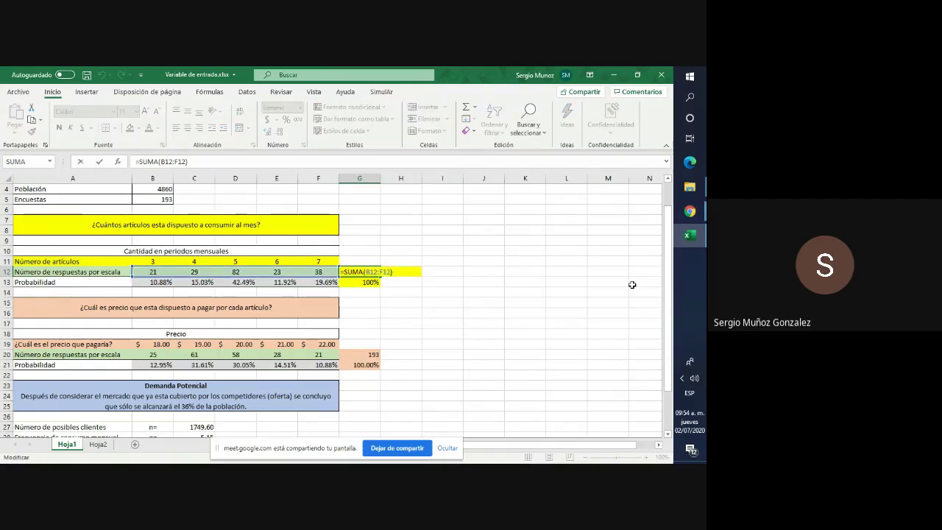
key("Escape")
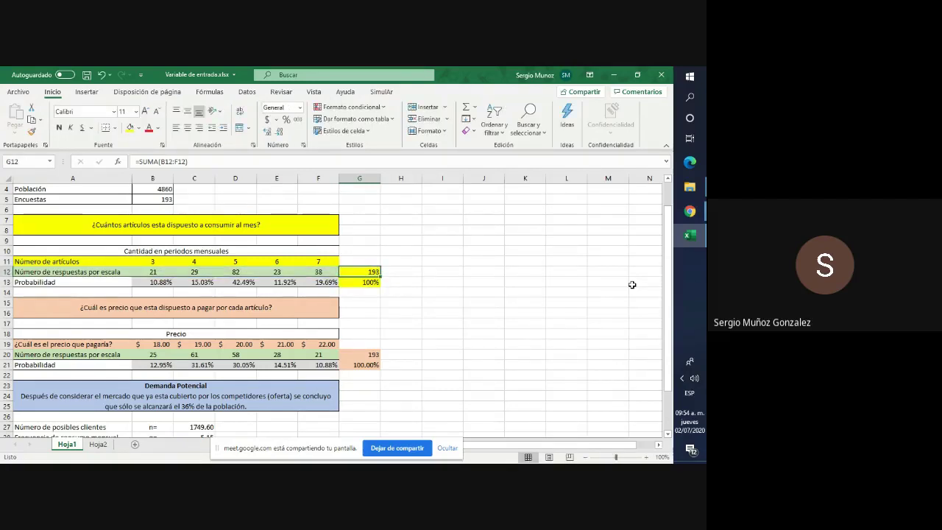
Review the probability formula =B12/$G$12 in B13 and fill it across the Probabilidad row through F13
key("Left")
key("Left")
key("Left")
key("Left")
key("Left")
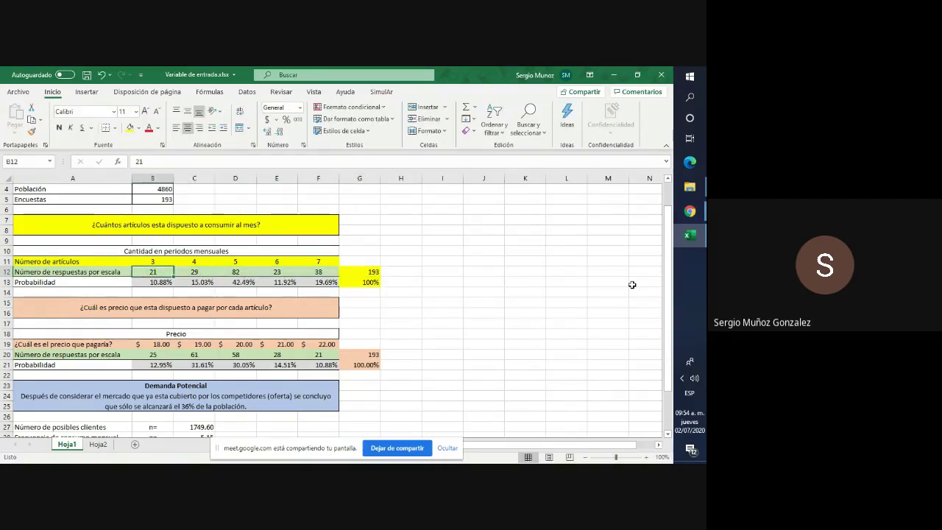
key("Up")
key("Down")
key("Down")
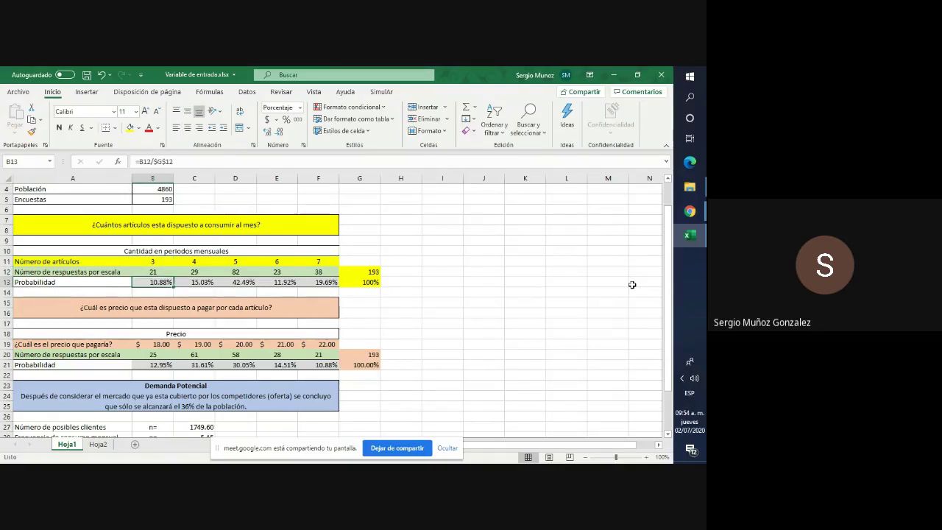
key("F2")
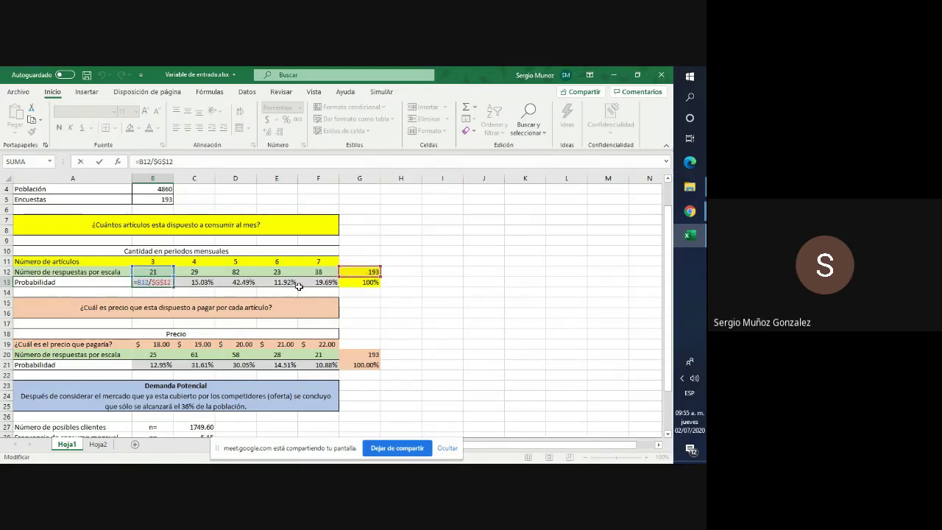
key("ctrl+Return")
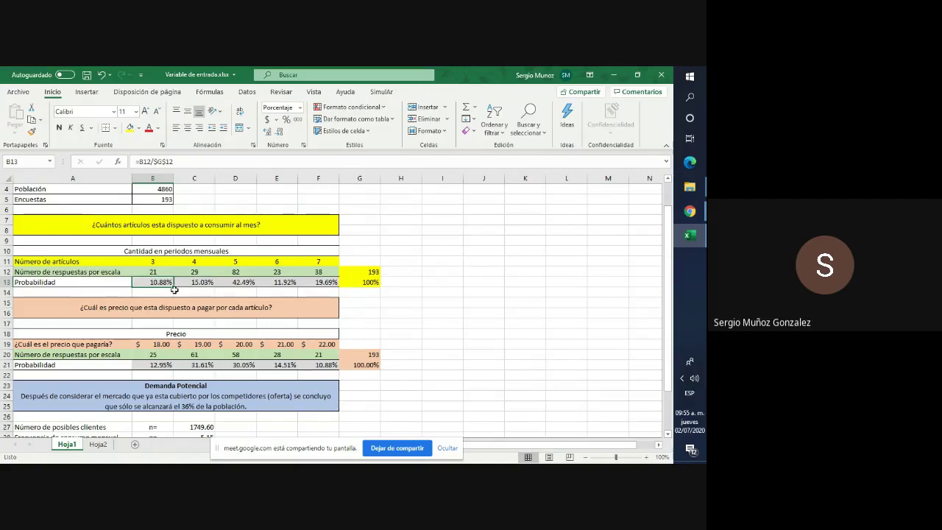
left_click_drag(174, 287, 332, 281)
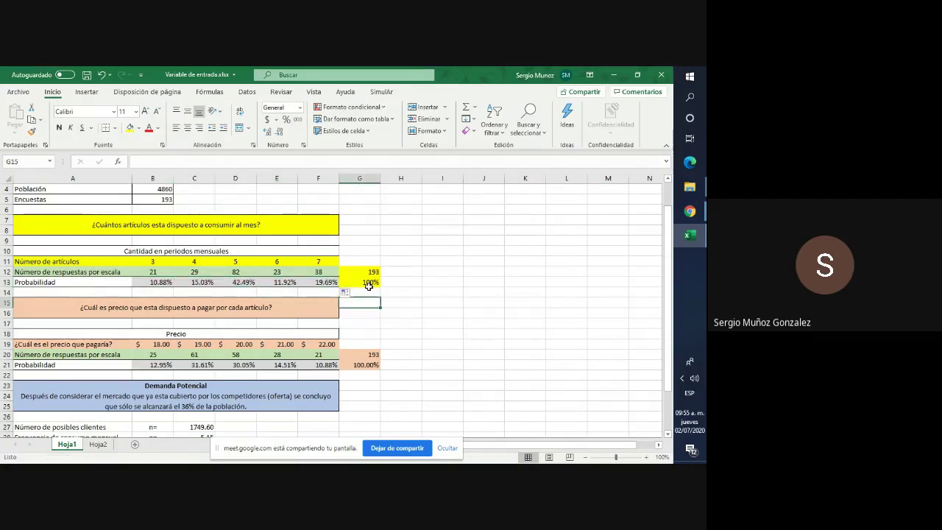
Inspect the SUMA formula for the probability total in G13 and select the two totals in G12:G13
left_click(369, 282)
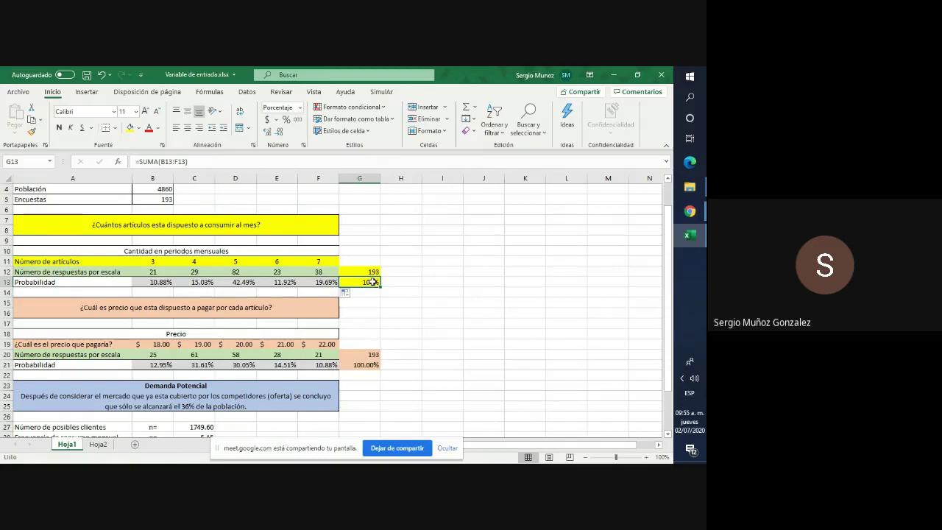
double_click(374, 282)
key("End")
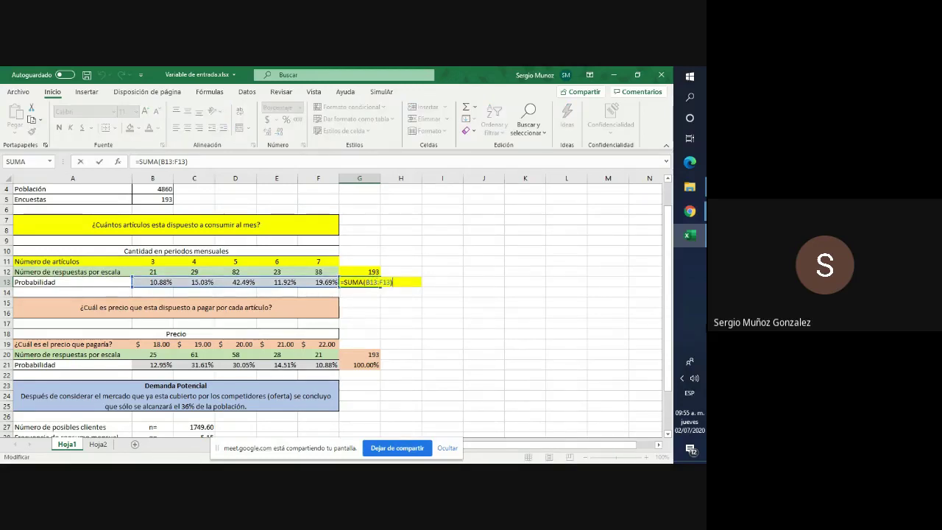
key("Return")
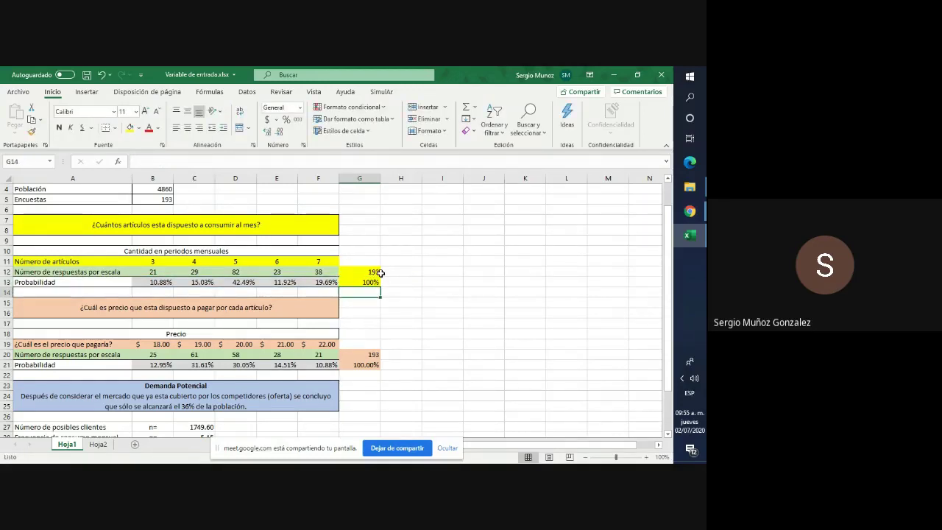
left_click_drag(377, 272, 374, 282)
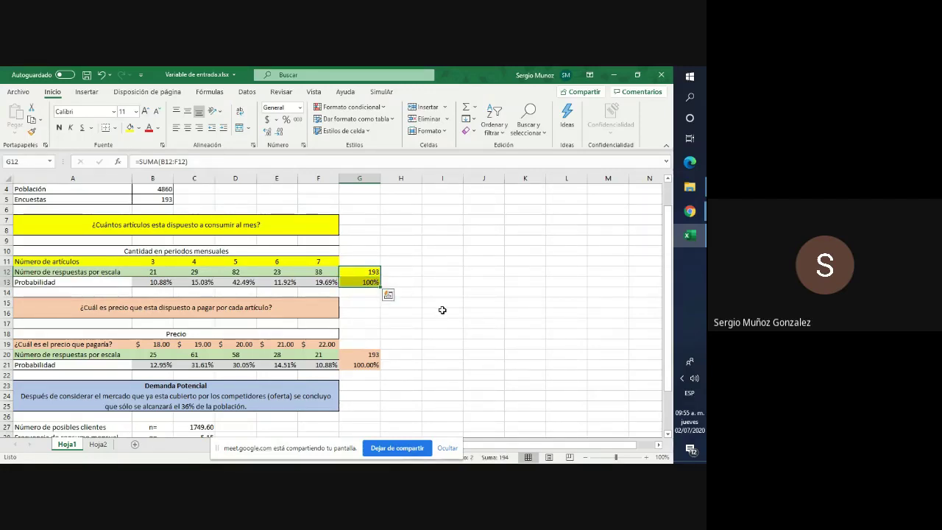
Examine the survey question in rows 15–16 about the price respondents would pay for each item
left_click(393, 322)
key("Left")
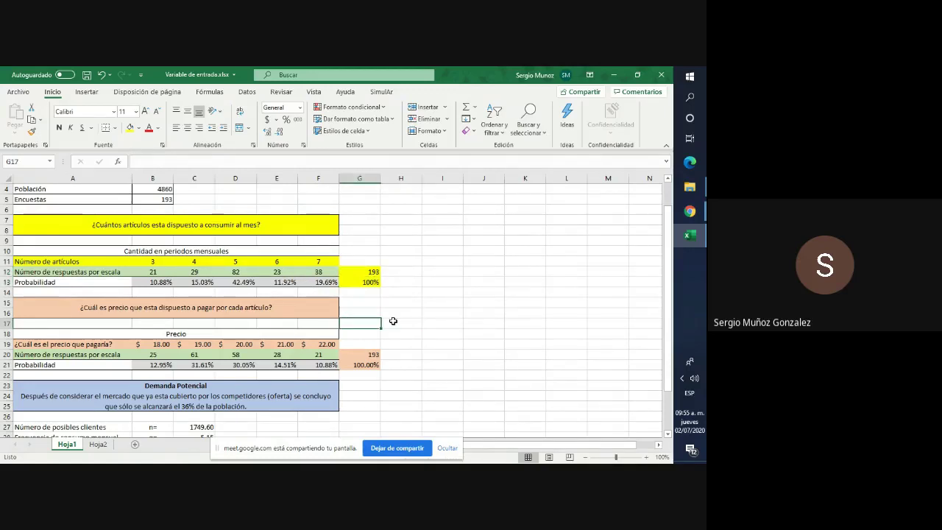
key("Left")
key("Left")
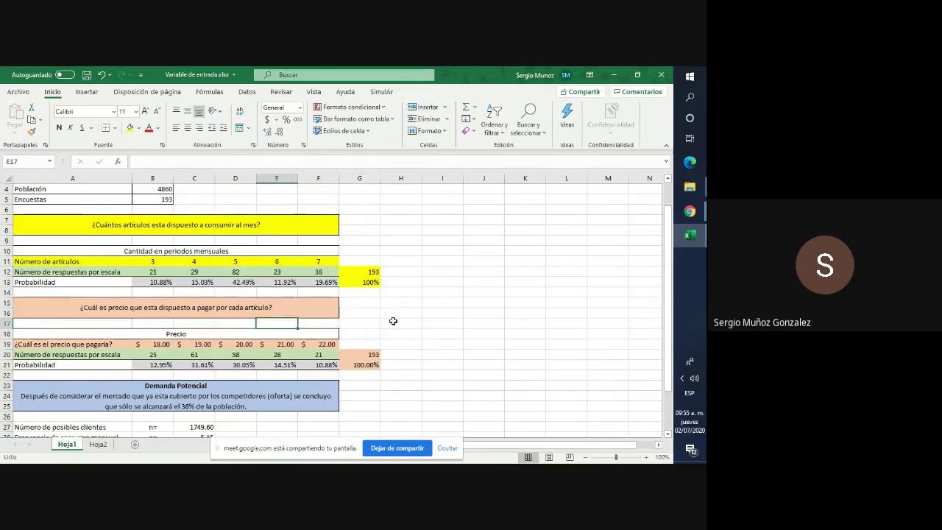
scroll(409, 358, "down", 3)
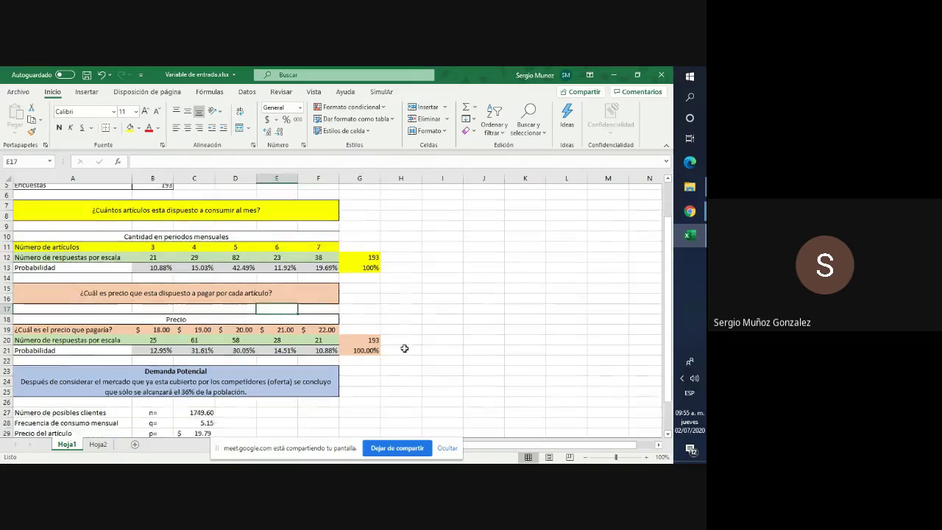
scroll(405, 348, "up", 2)
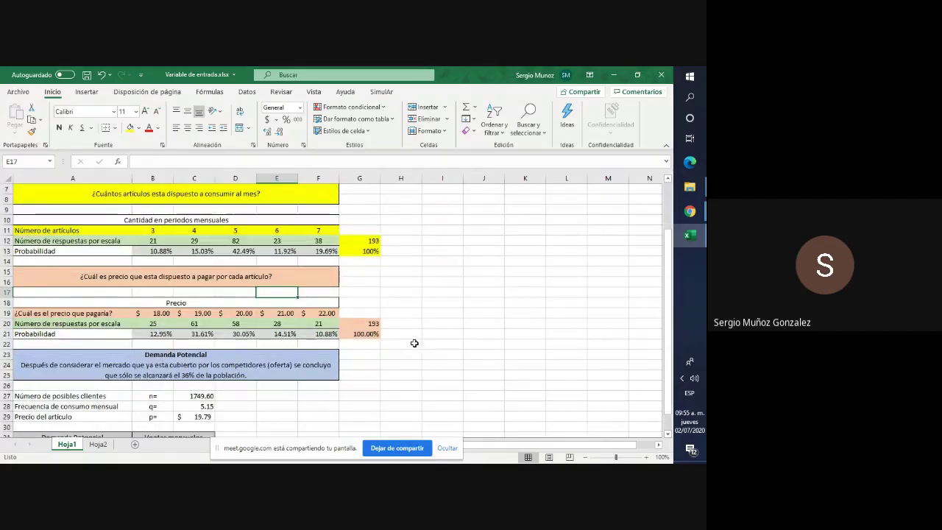
left_click(395, 282)
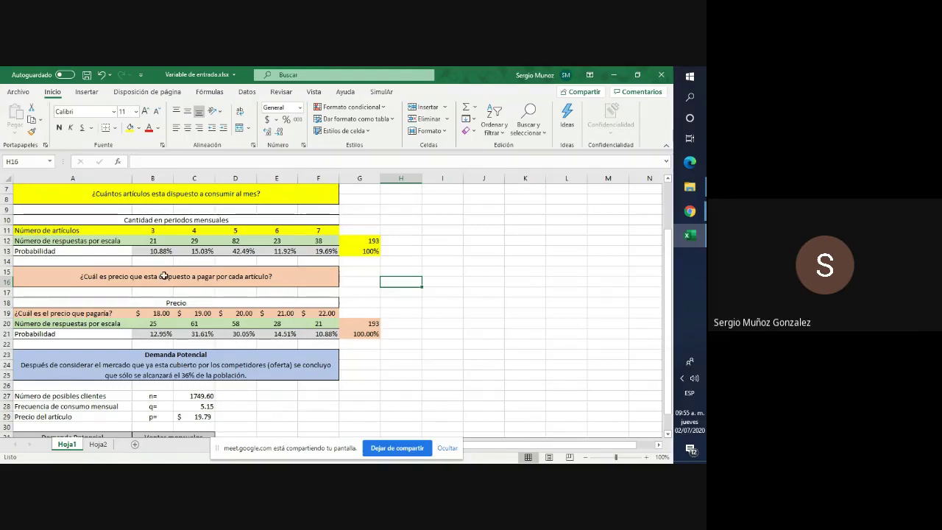
left_click(306, 279)
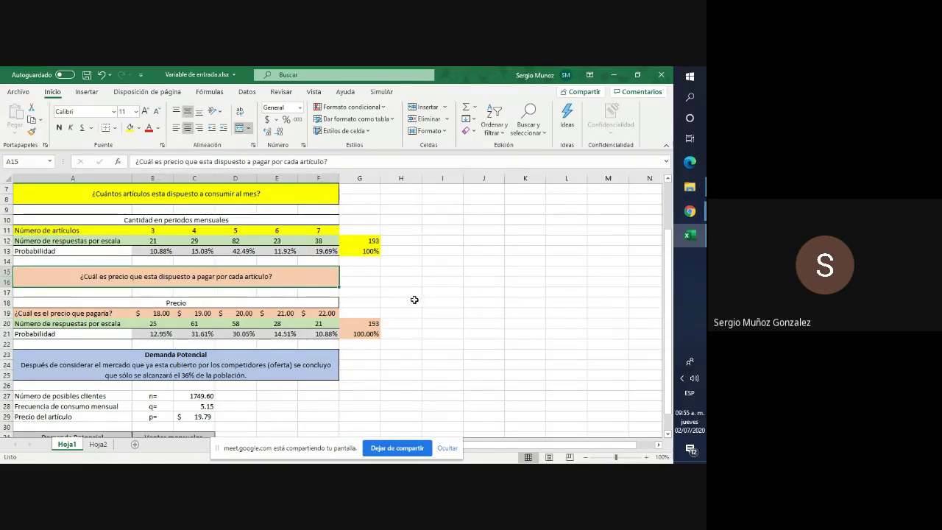
Examine the price scale from $18.00 to $22.00 across cells B19:F19
left_click(161, 313)
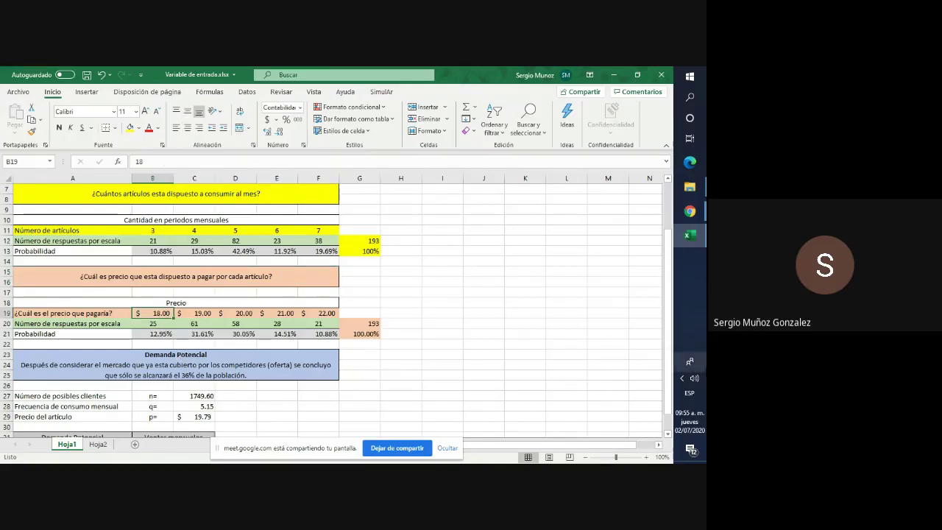
key("Right")
key("Right")
key("Right")
key("Right")
key("Right")
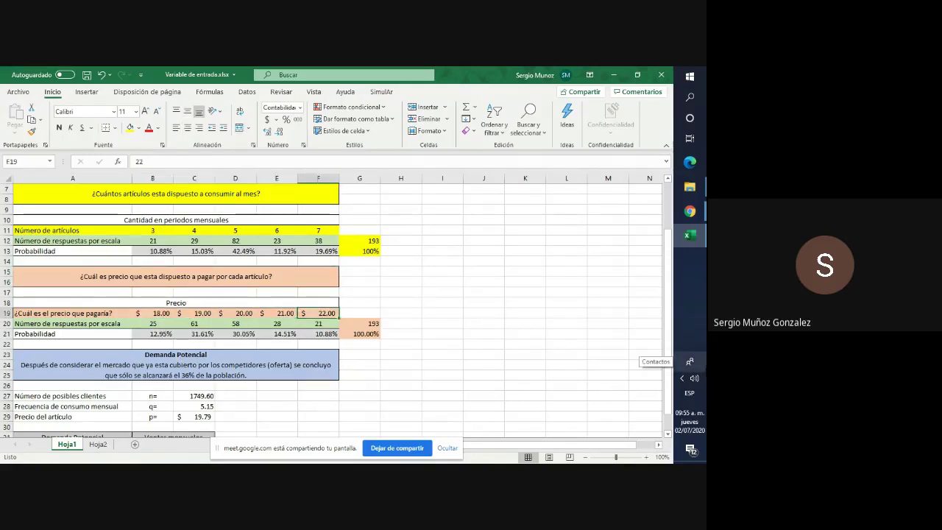
key("Left")
key("Left")
key("Left")
key("Left")
key("Left")
key("Left")
key("Right")
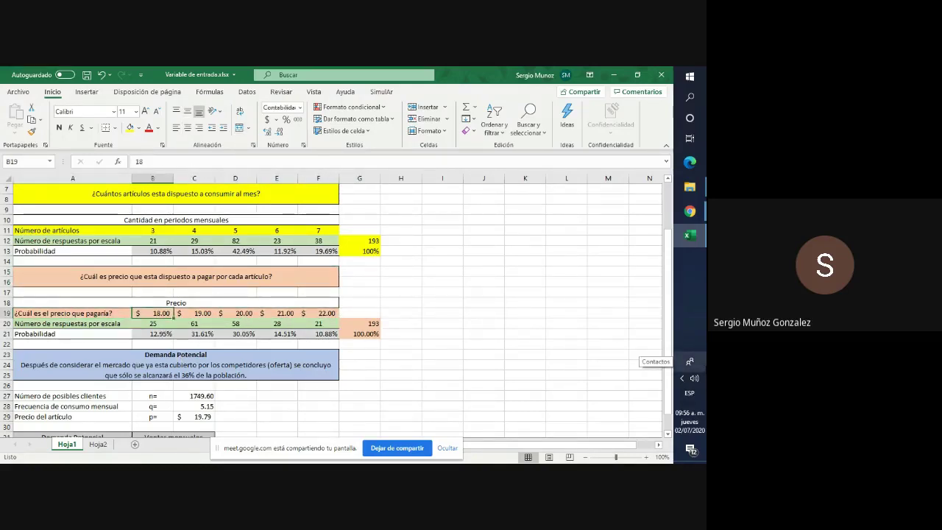
Compare each price in row 19 with its matching number of responses in row 20
key("Down")
key("Up")
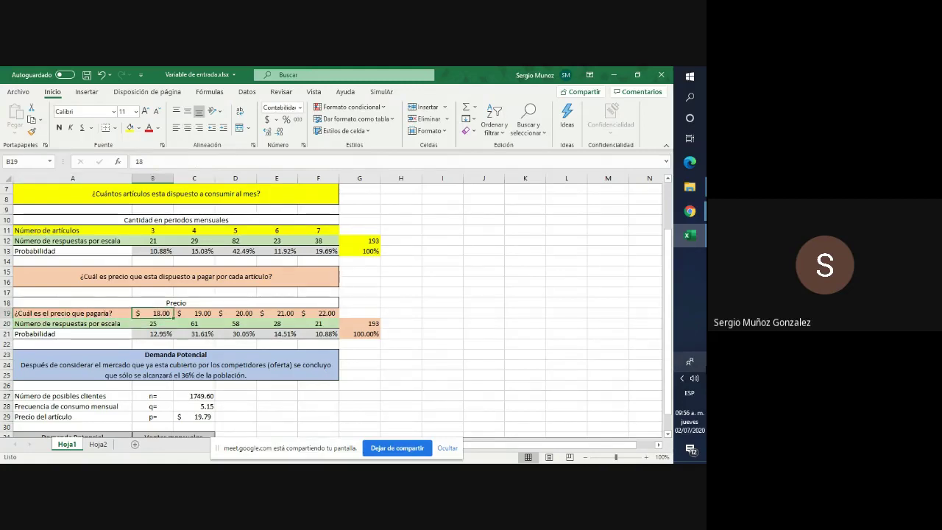
key("Down")
key("Right")
key("Up")
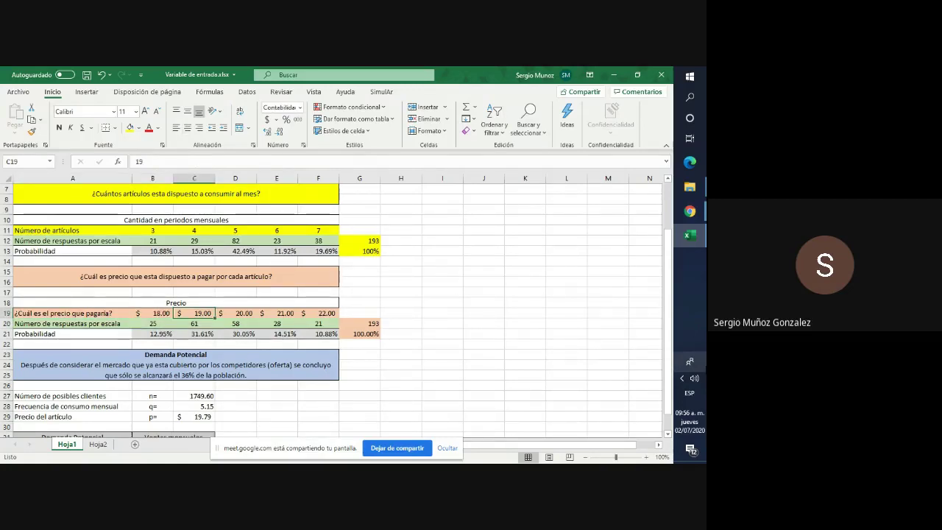
key("Right")
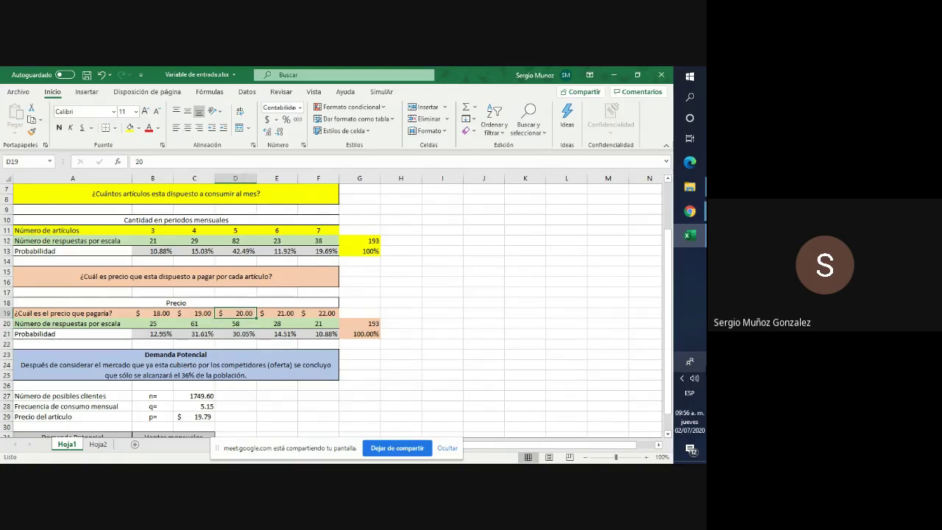
key("Down")
key("Right")
key("Up")
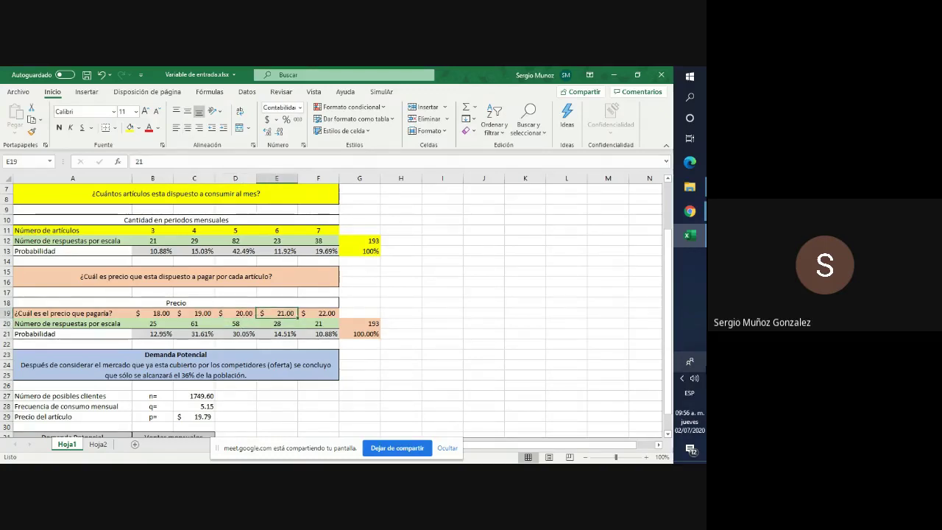
key("Down")
key("Right")
key("Up")
key("Down")
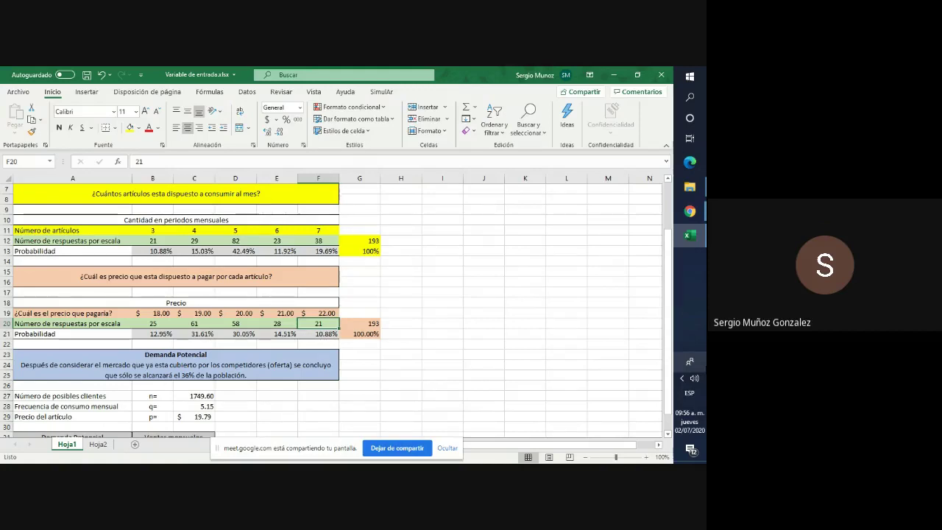
Inspect the formula in B21 that divides the $18.00 responses by the total number of responses
key("Left")
key("Left")
key("Left")
key("Left")
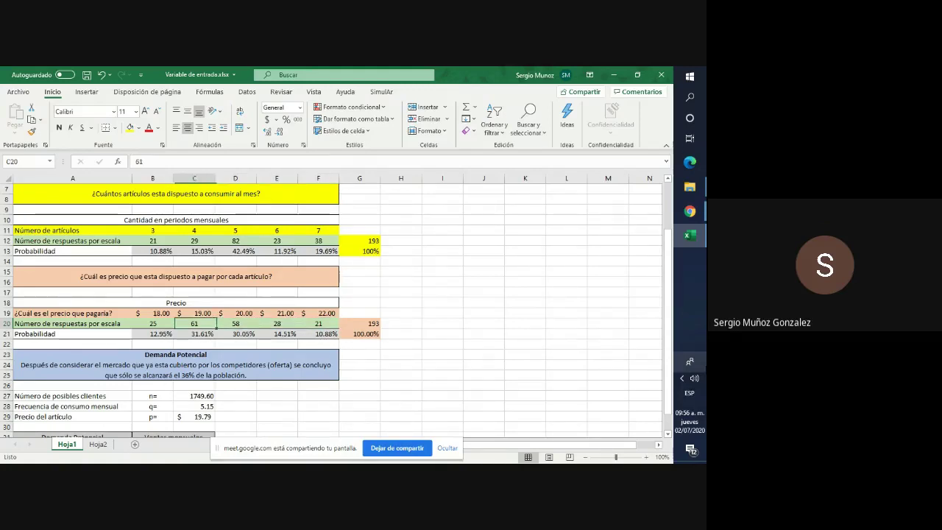
key("Down")
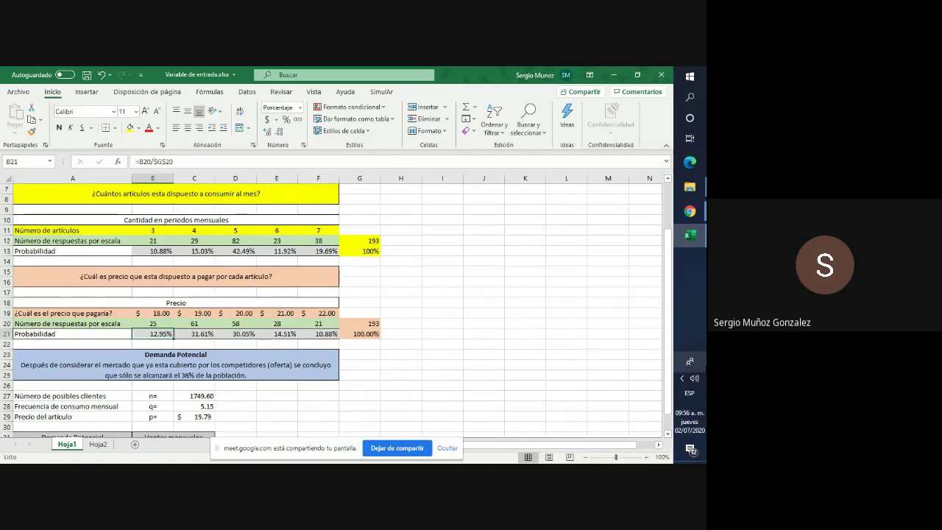
key("F2")
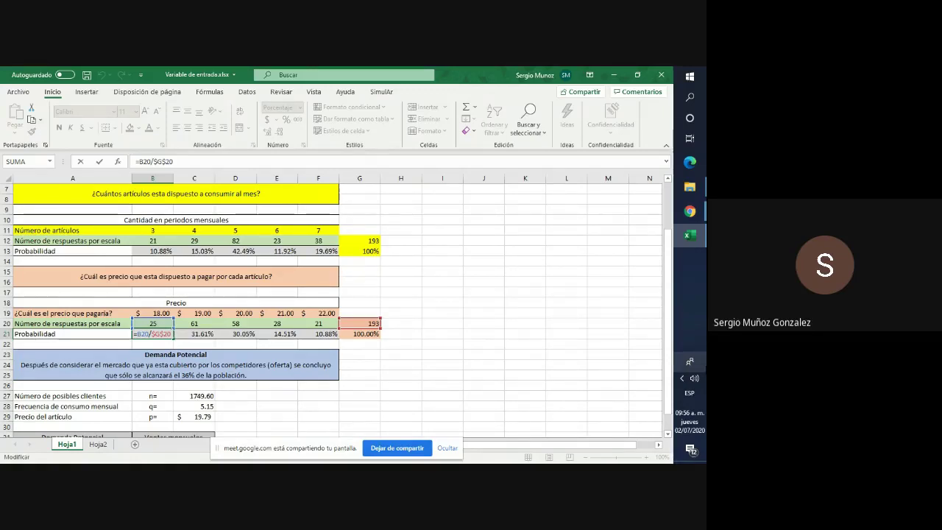
key("Return")
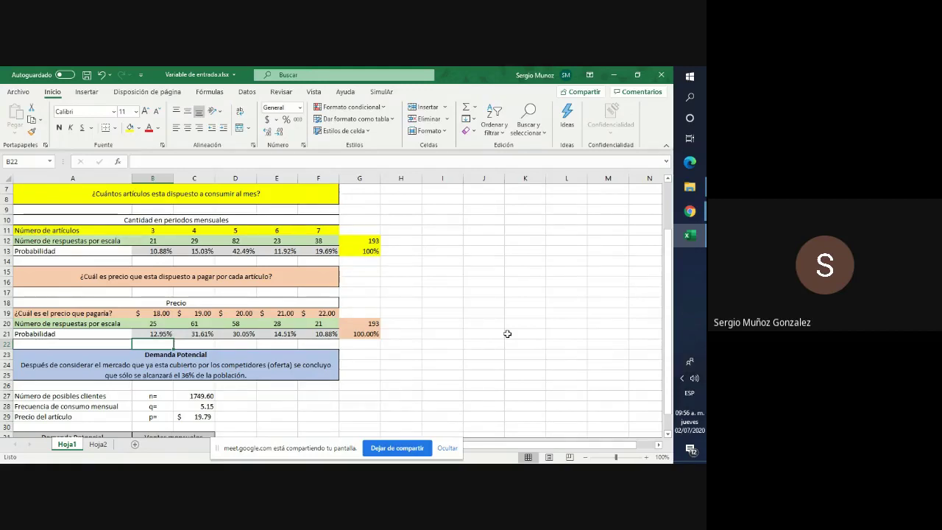
Compare the number of surveys in B5 with the response totals in G12 and G20
scroll(507, 332, "up", 2)
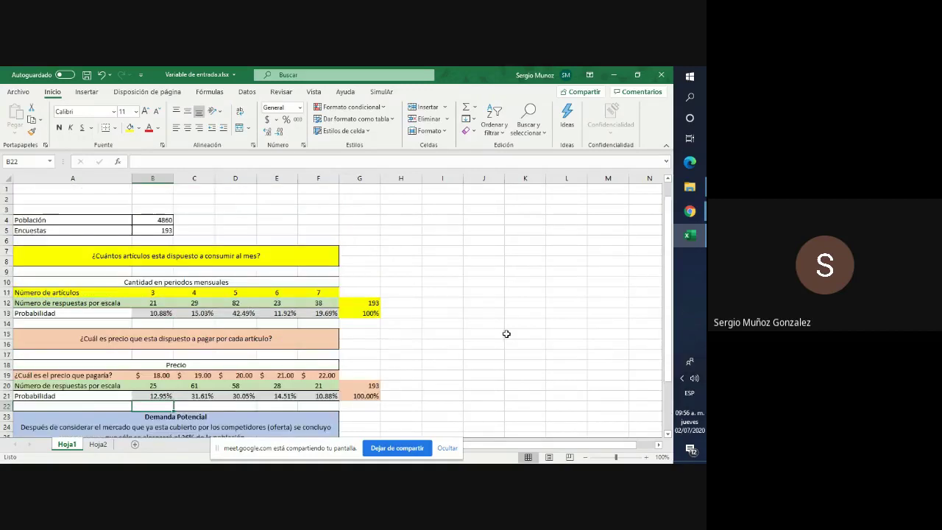
left_click(162, 231)
left_click(371, 303)
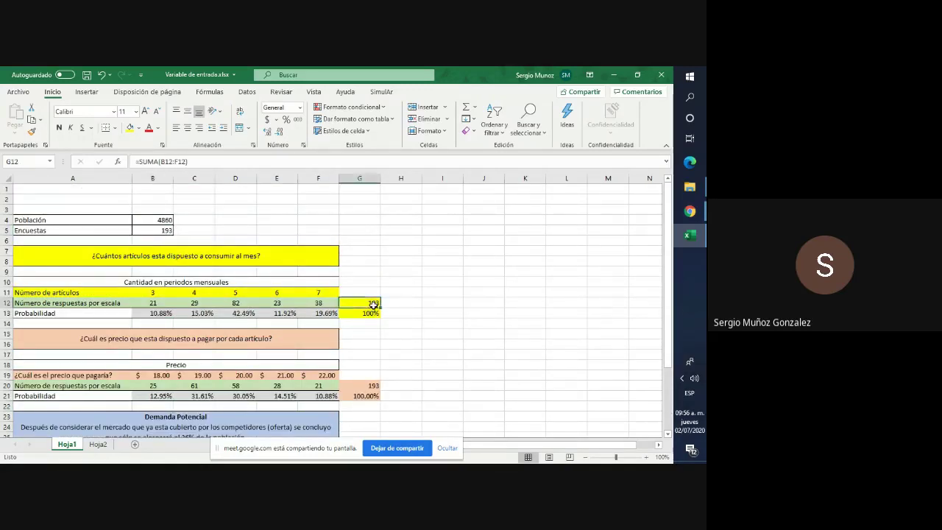
left_click(370, 385)
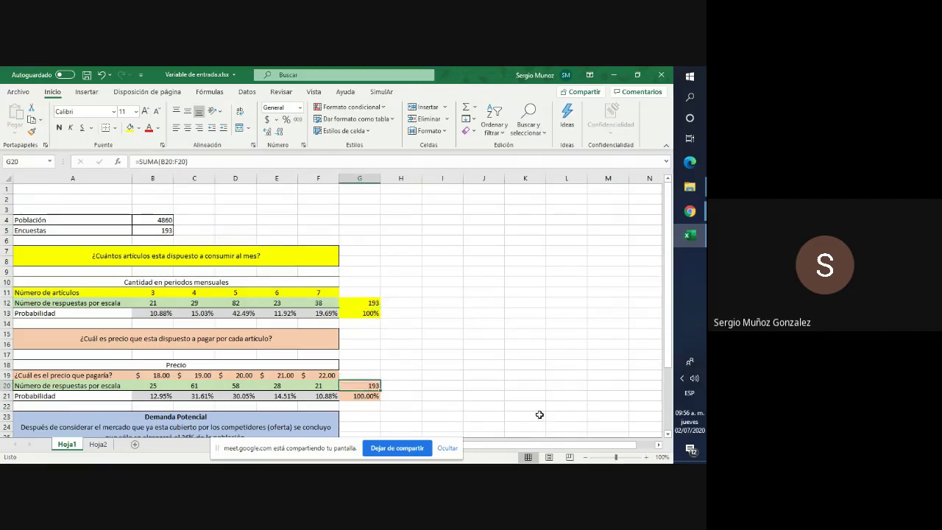
Enlarge the sheet to 110% and set the ribbon to hide automatically
left_click(647, 457)
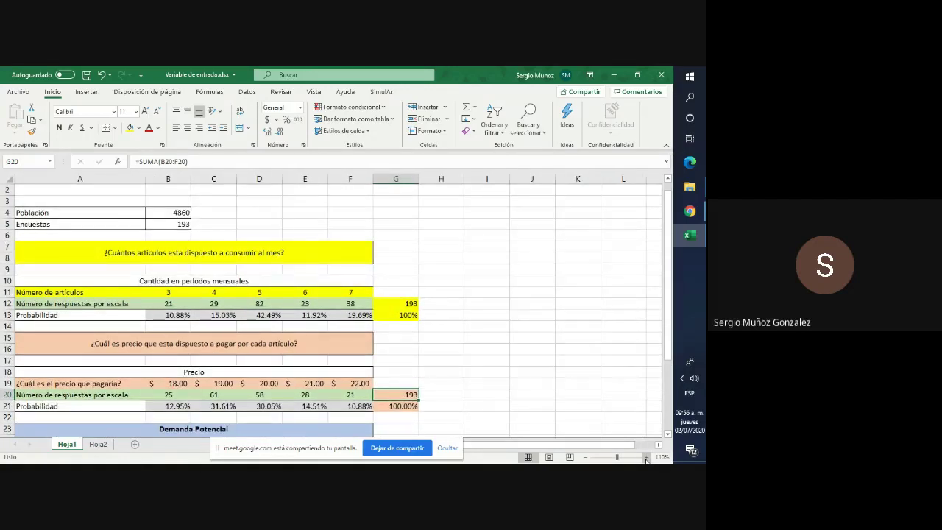
left_click(590, 75)
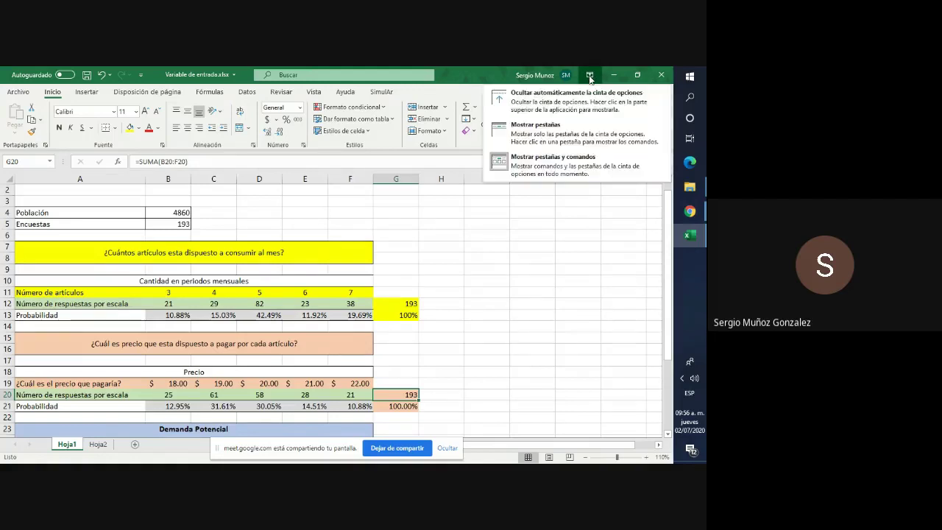
key("Escape")
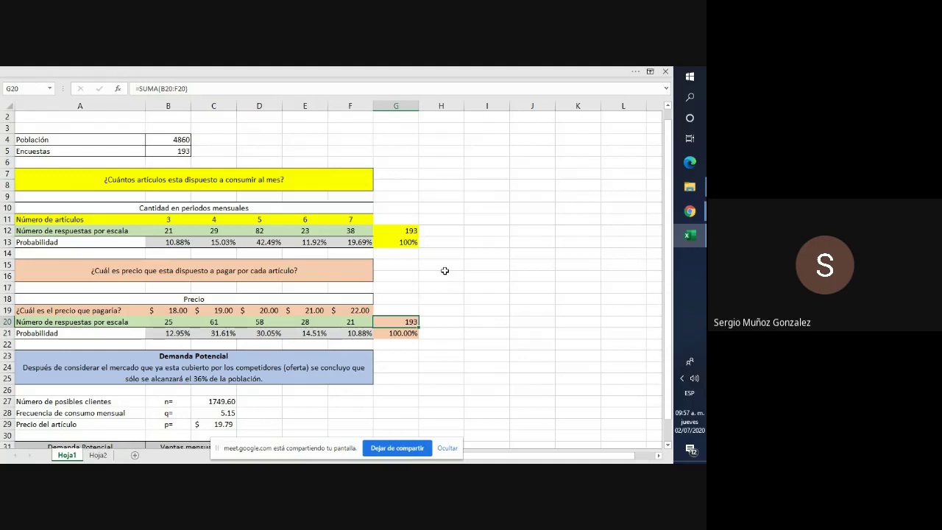
Review the price scale across row 19 from $18.00 to $22.00
key("Right")
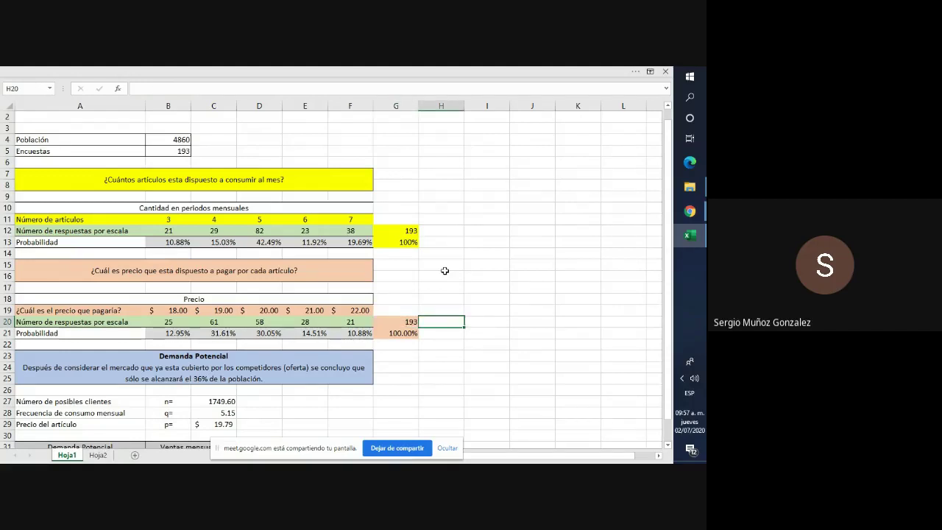
key("Up")
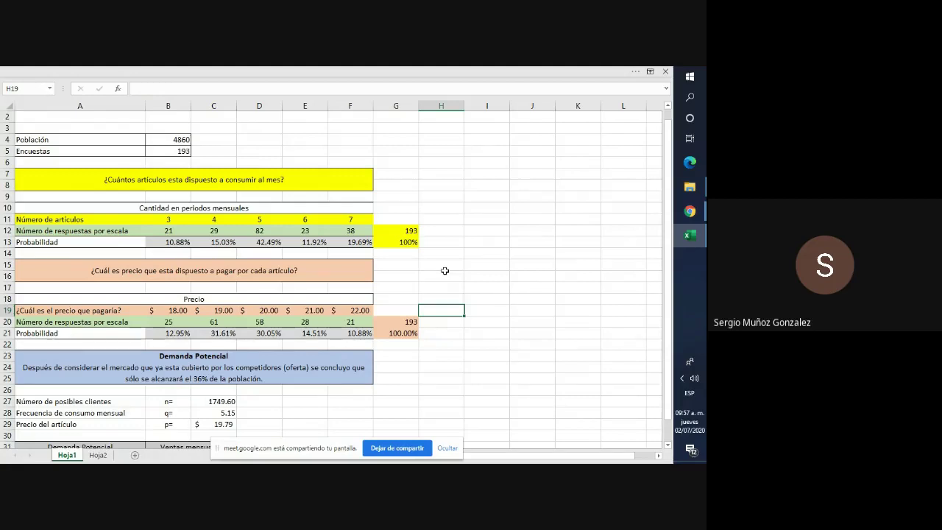
key("Left")
key("Left")
key("Left")
key("Left")
key("Left")
key("Left")
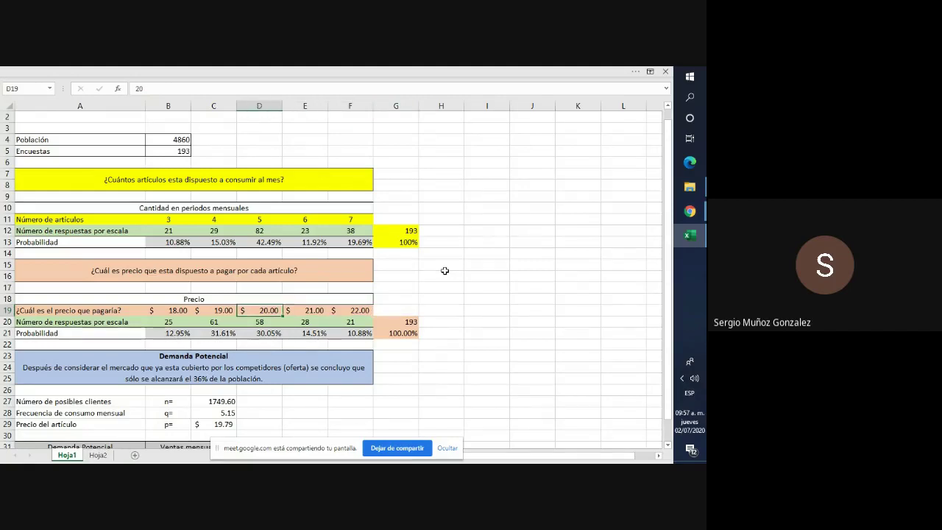
key("Right")
key("Right")
key("Right")
key("Right")
key("Right")
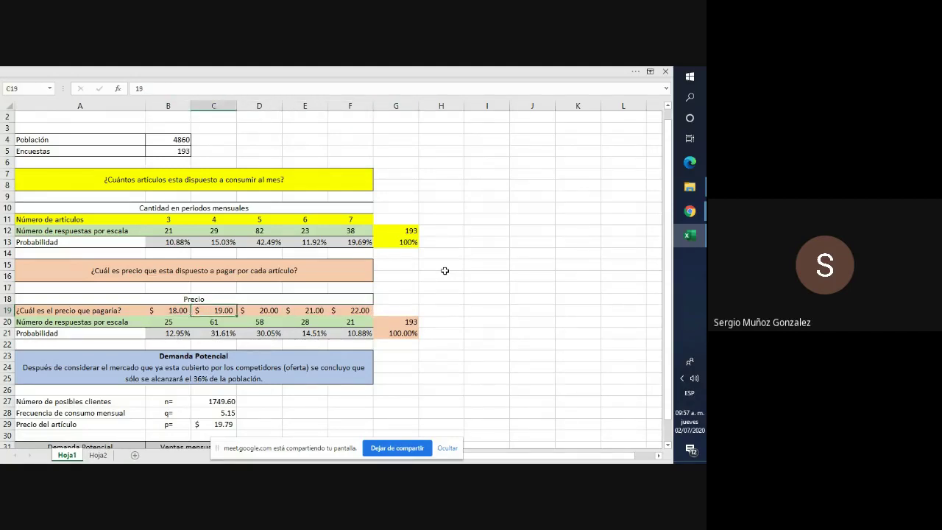
key("Left")
key("Left")
key("Left")
key("Left")
key("Left")
Examine the probability of each price across B21:F21, starting from the number of responses in B20
key("Down")
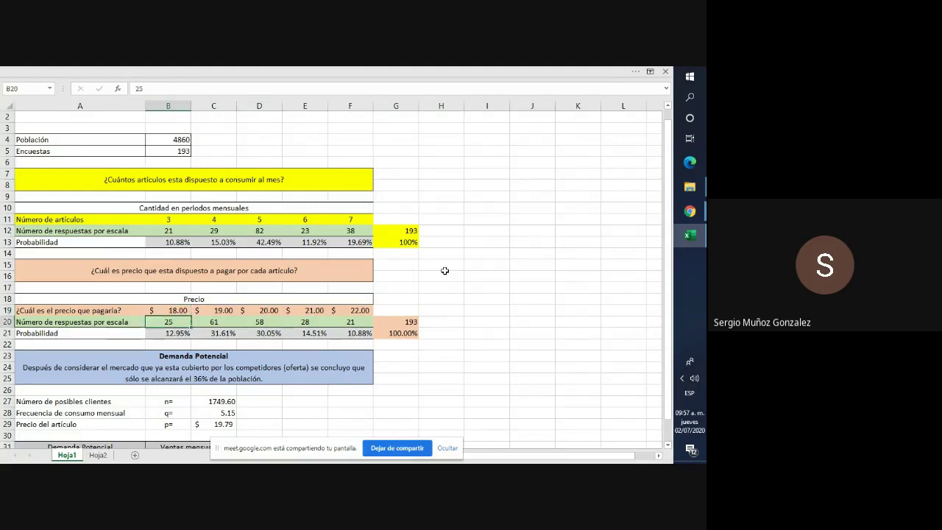
key("Down")
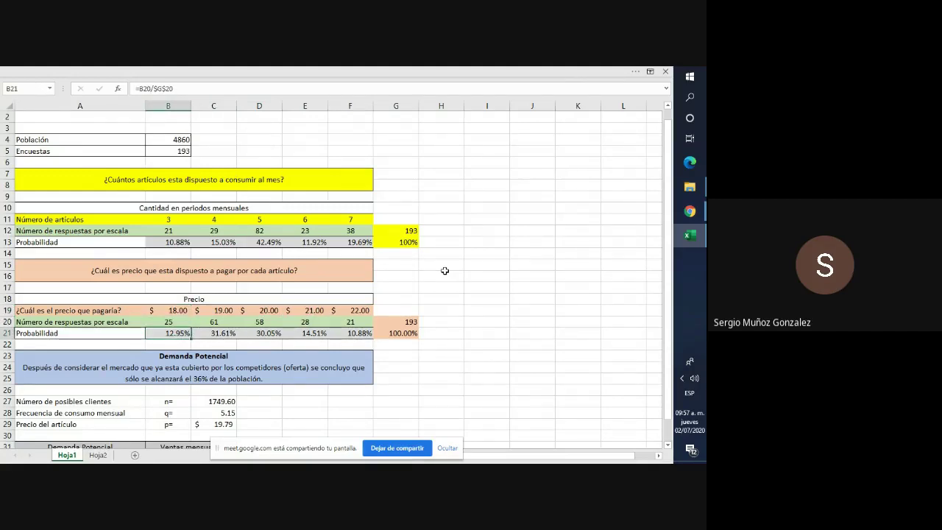
key("Right")
key("Right")
key("Right")
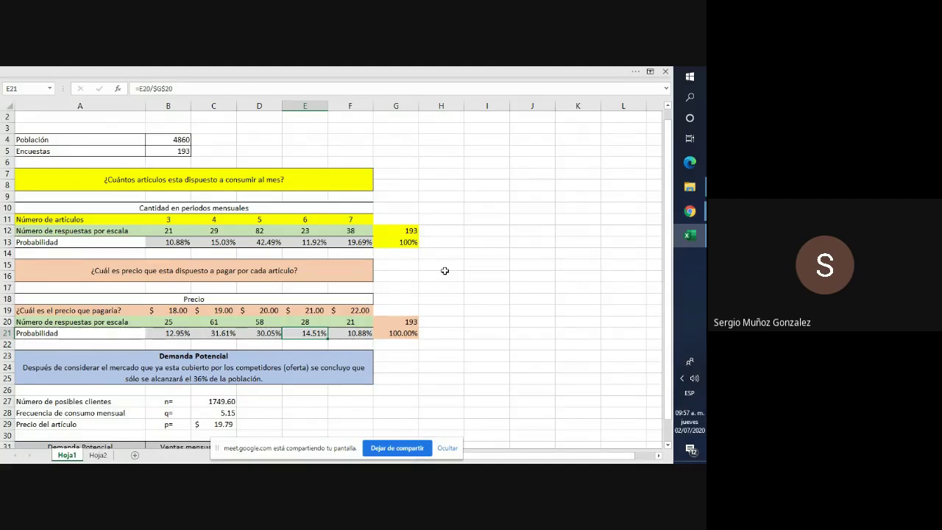
key("Right")
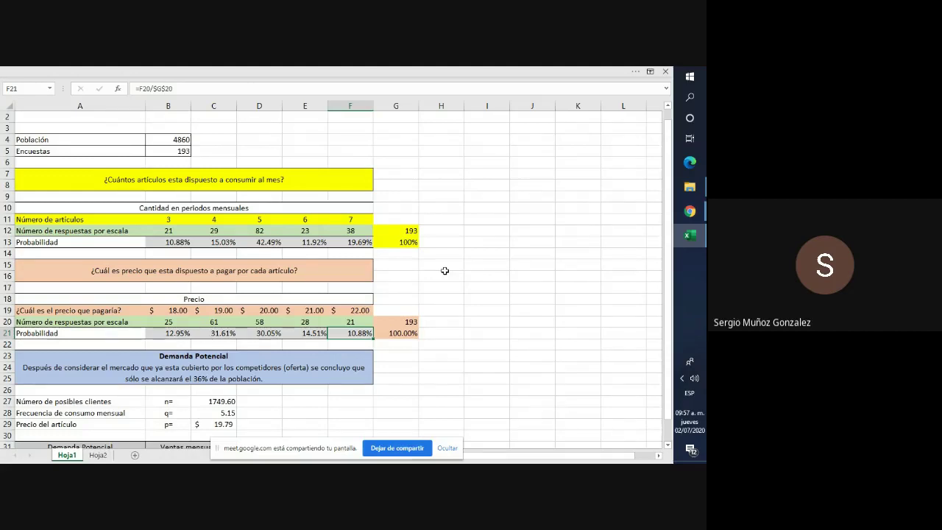
Look over the Demanda Potencial section from its heading in row 23 down to the Mercado Potencial row 32
key("Left")
key("Left")
key("Left")
key("Left")
key("Left")
key("Down")
key("Down")
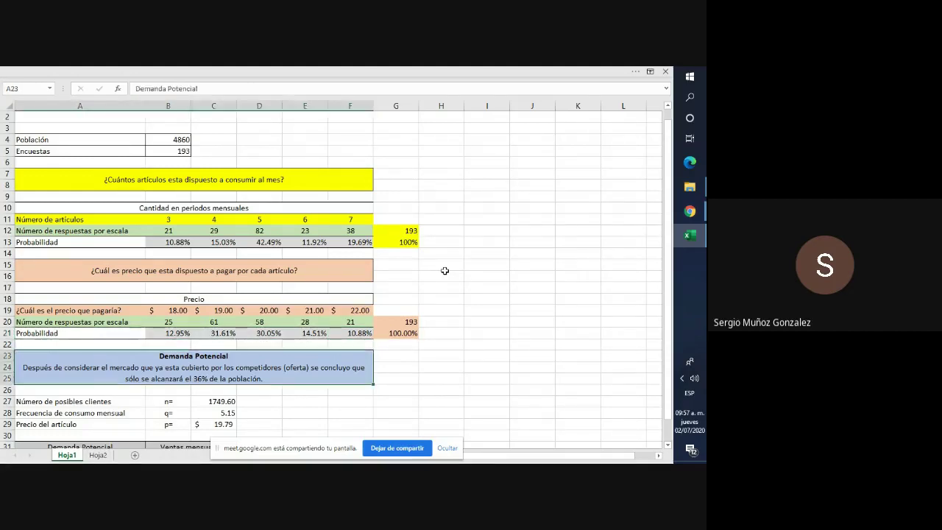
key("Down")
key("Down")
key("Down")
key("Down")
key("Down")
key("Down")
key("Down")
key("Down")
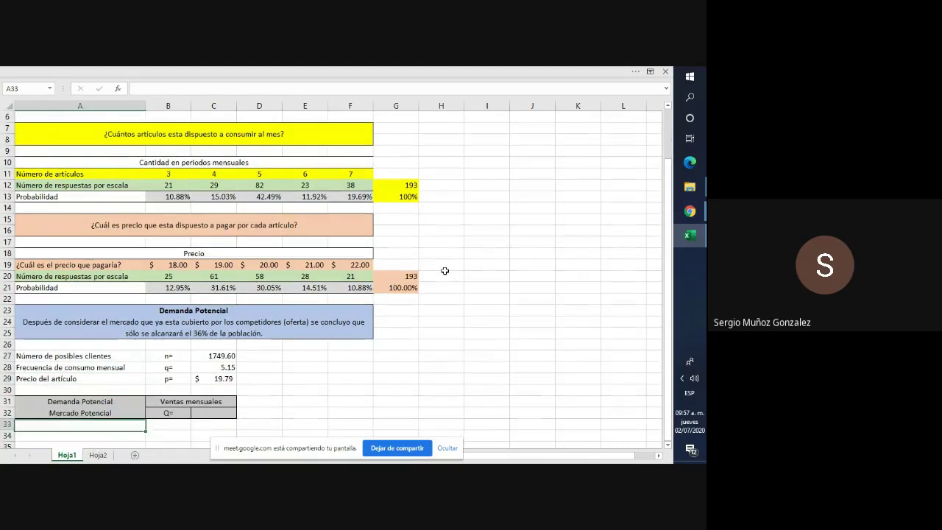
key("Up")
key("Up")
key("Up")
key("Up")
key("Up")
key("Up")
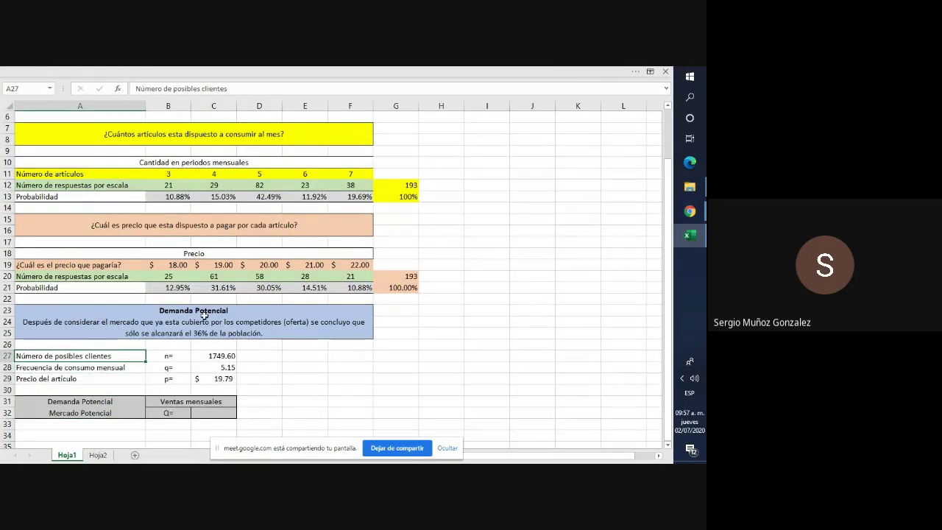
Read the Demanda Potencial statement about reaching 36% of the population and check it against the Población value in B4
left_click(274, 329)
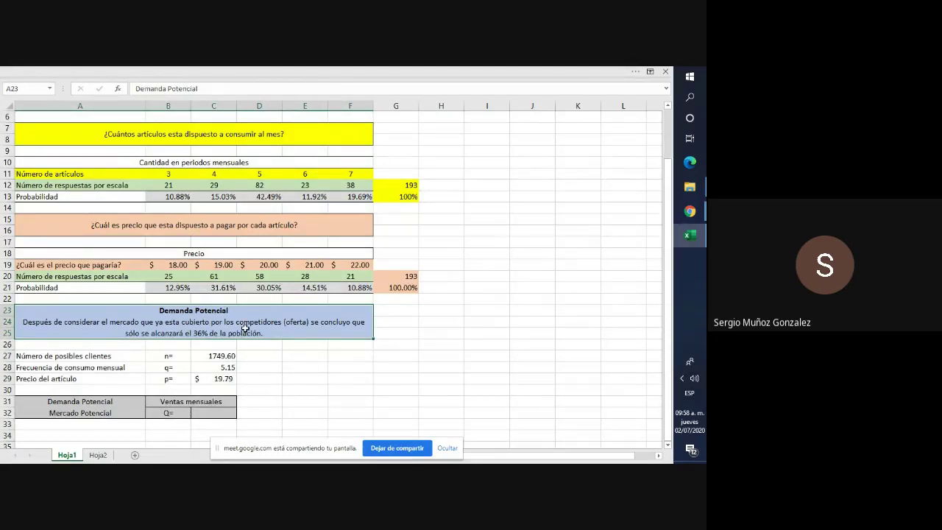
scroll(245, 329, "up", 1)
scroll(247, 328, "down", 2)
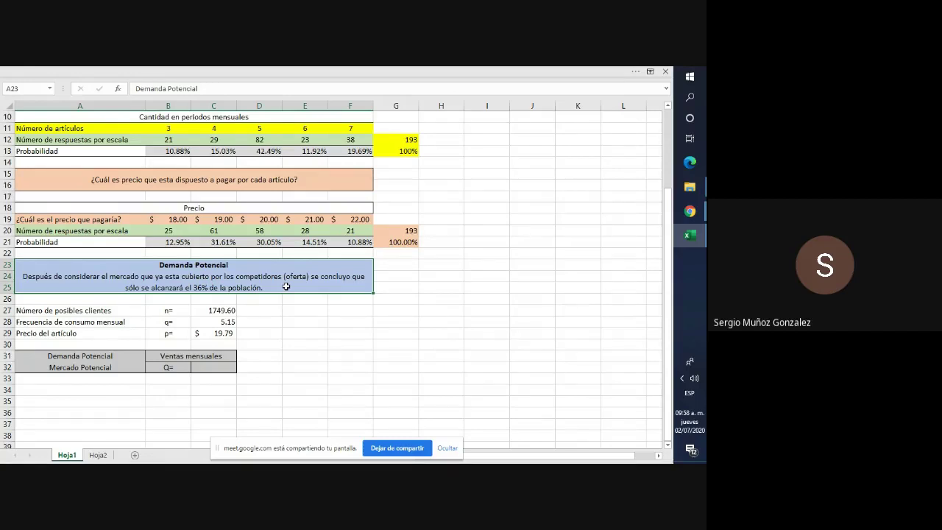
scroll(286, 287, "up", 3)
left_click(180, 152)
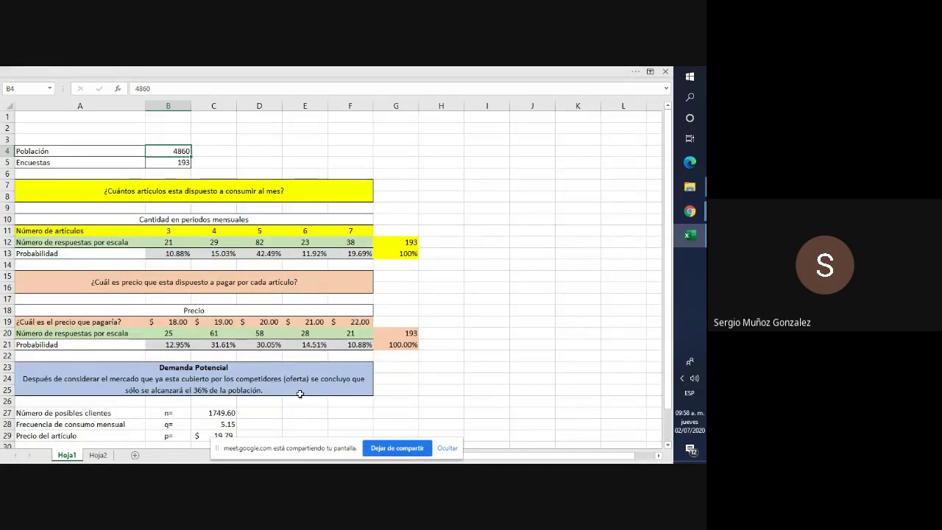
scroll(300, 394, "down", 1)
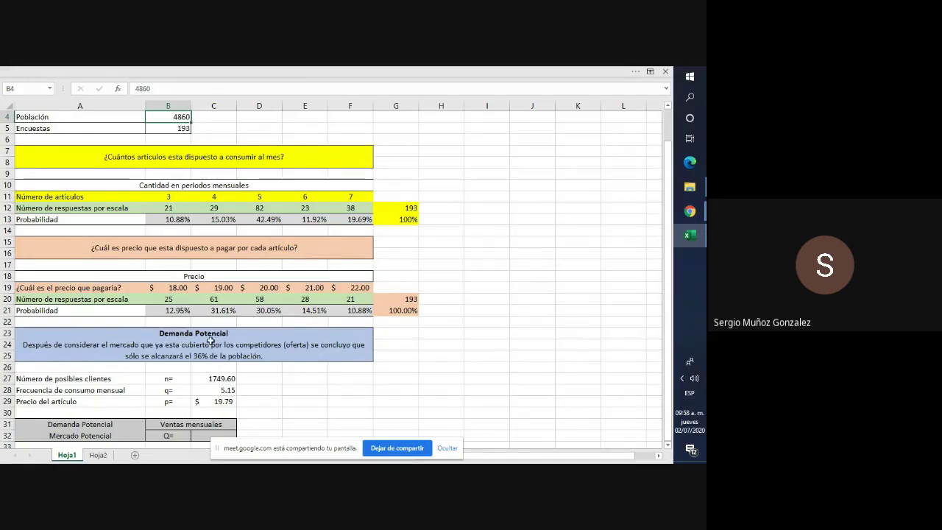
scroll(233, 381, "down", 2)
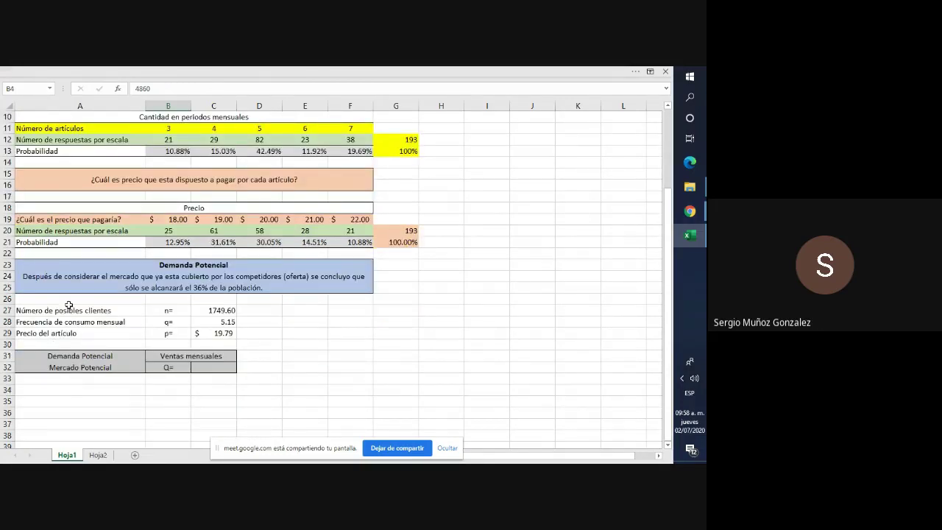
Inspect the formula =0.36*B4 for the number of possible customers in C27 and trace its reference to Población
left_click(162, 312)
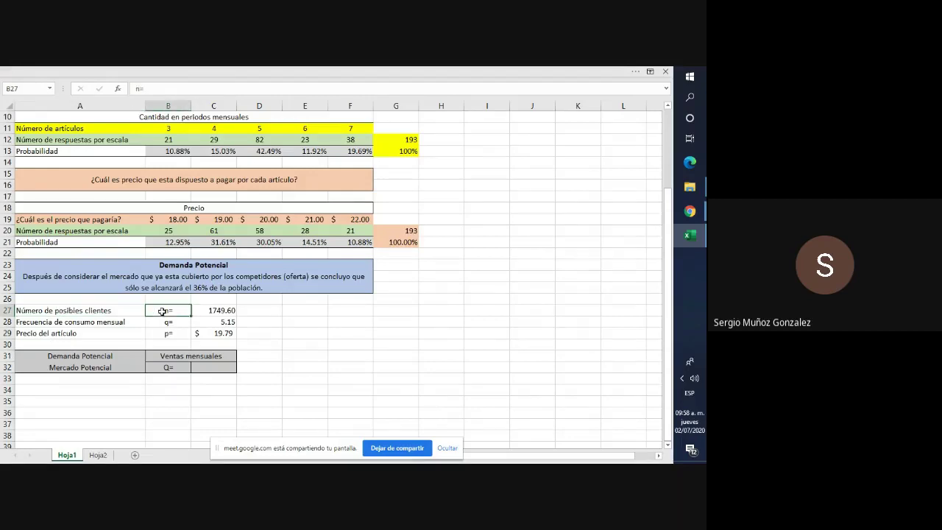
left_click(224, 310)
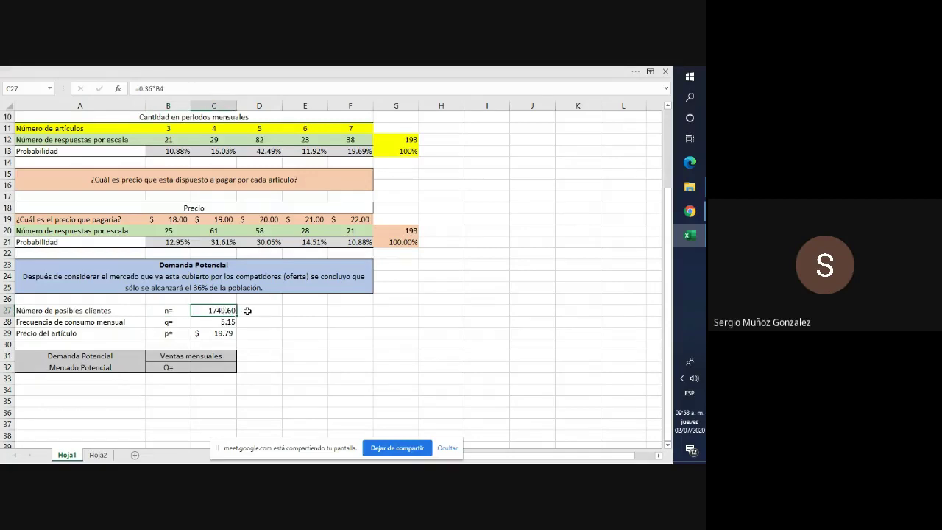
key("F2")
scroll(248, 310, "up", 3)
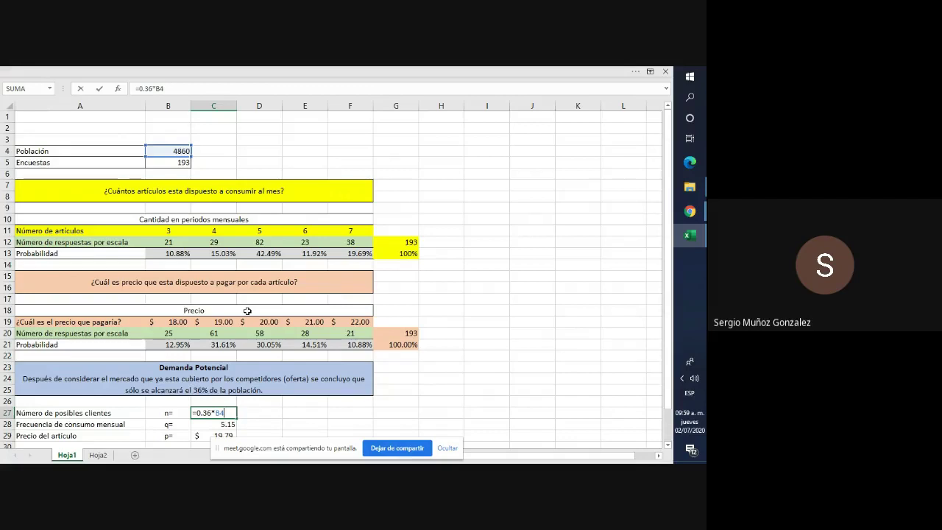
key("ctrl+Return")
scroll(475, 377, "down", 1)
double_click(217, 378)
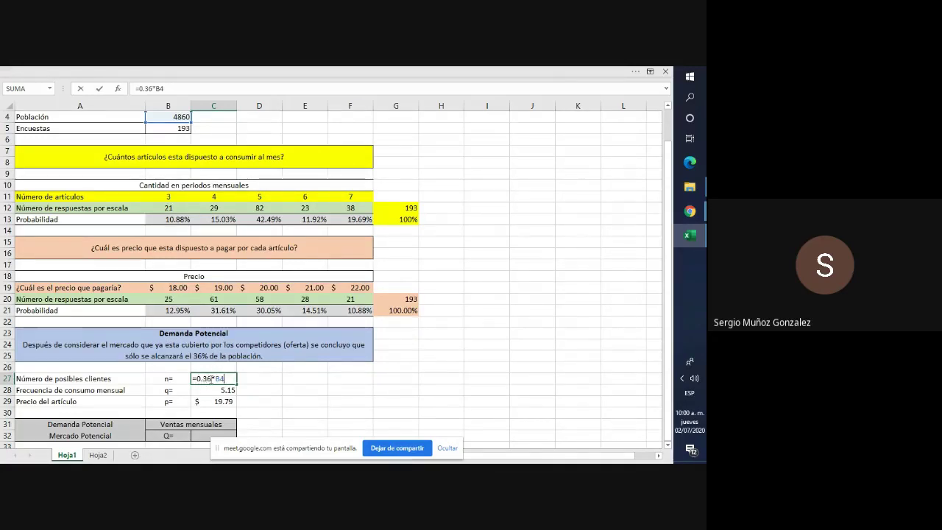
scroll(280, 375, "up", 1)
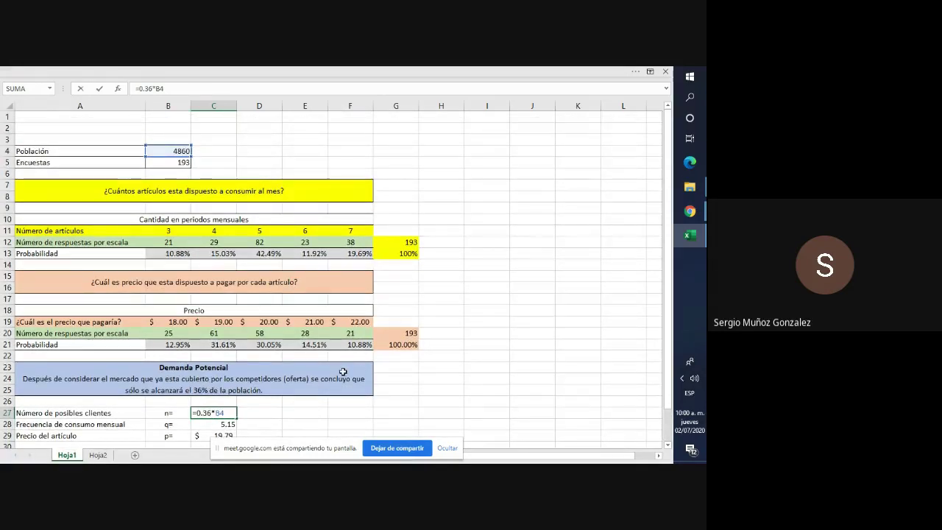
scroll(343, 372, "down", 1)
scroll(344, 372, "down", 1)
key("Return")
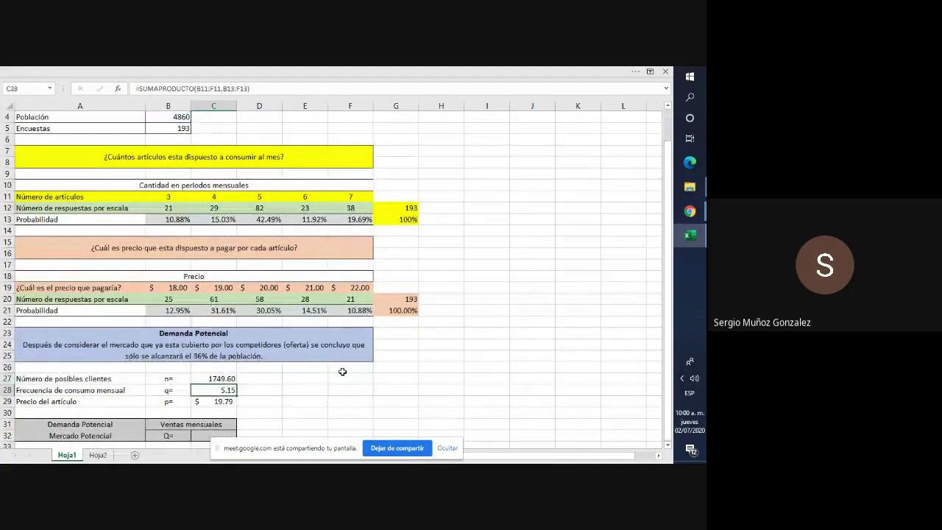
Enter 1750 in D27 as the rounded number of possible customers (n)
scroll(342, 372, "down", 3)
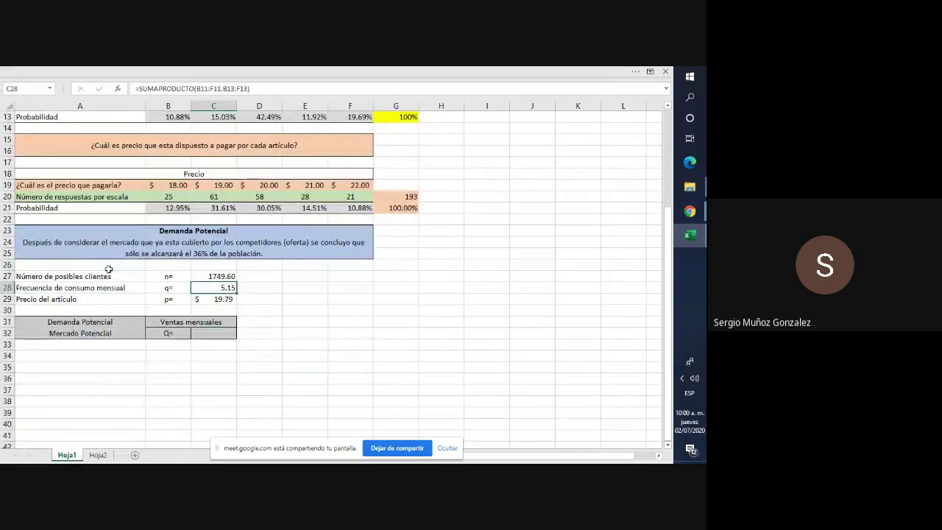
left_click(168, 277)
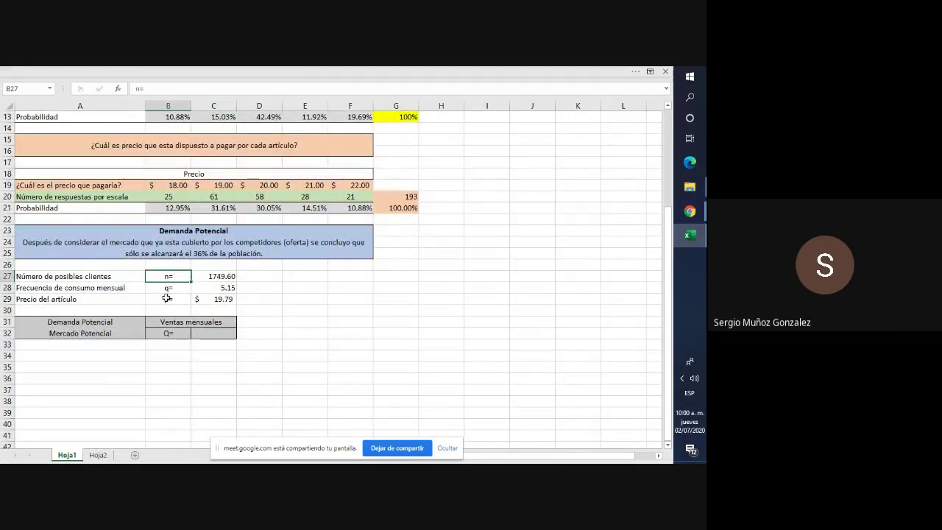
left_click(267, 277)
type("1")
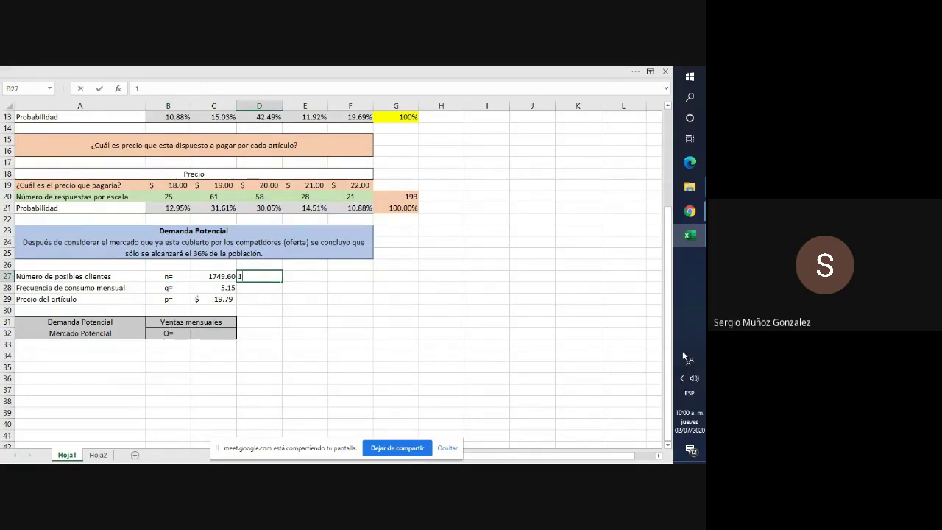
type("750")
left_click(292, 333)
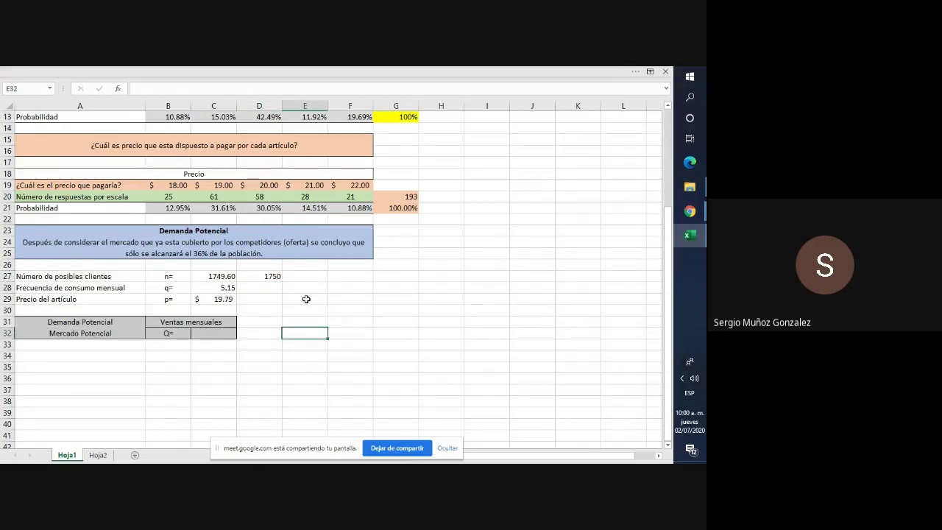
Examine the article quantities in B11:F11, their probabilities in B13:F13 and the formula =SUMAPRODUCTO(B11:F11,B13:F13) in C28 that combines them
scroll(307, 299, "up", 3)
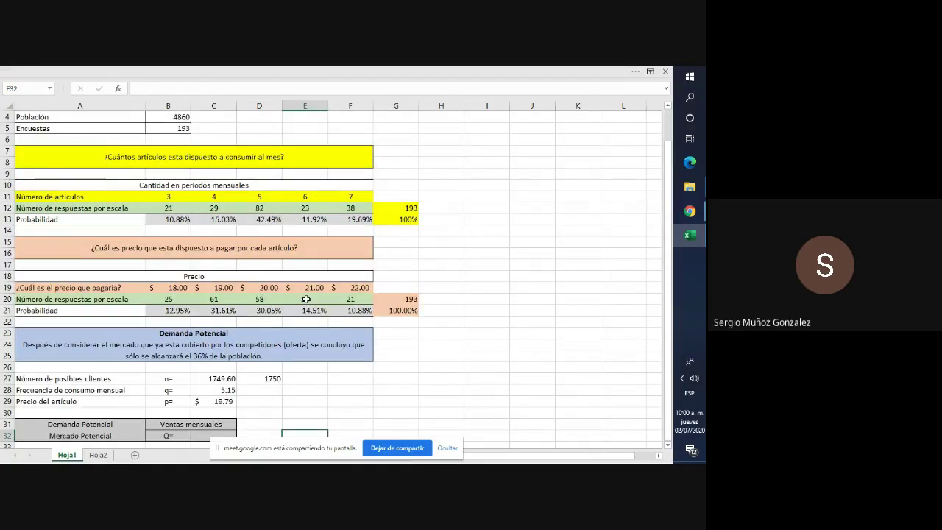
scroll(306, 299, "down", 1)
scroll(306, 299, "down", 1)
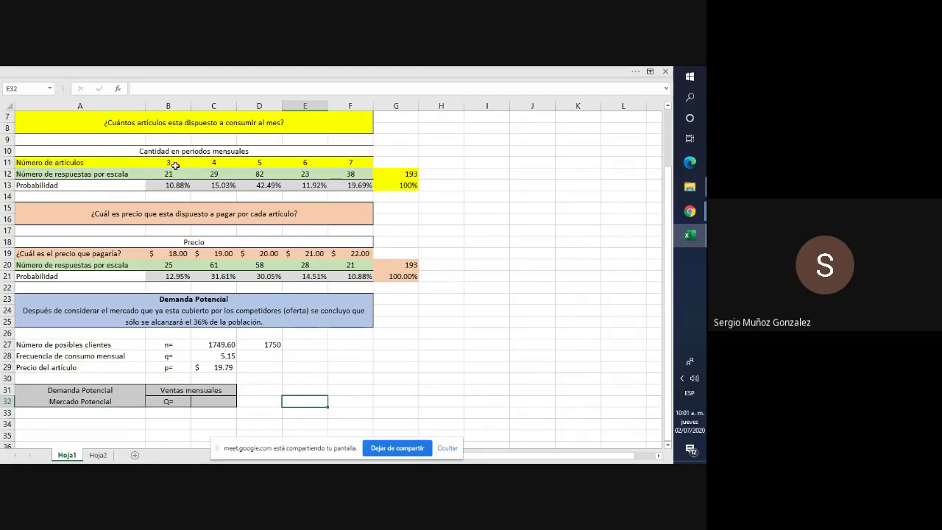
left_click_drag(168, 163, 355, 158)
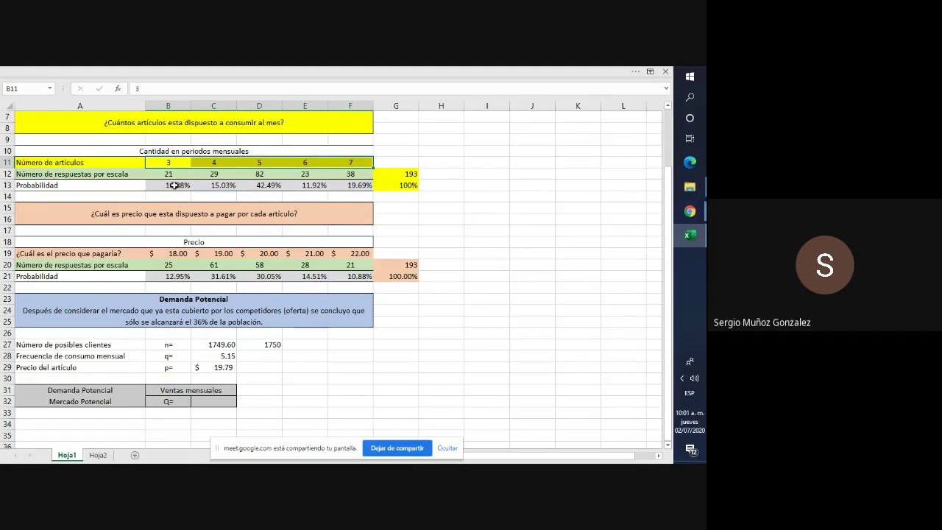
left_click(176, 185)
left_click_drag(177, 186, 368, 187)
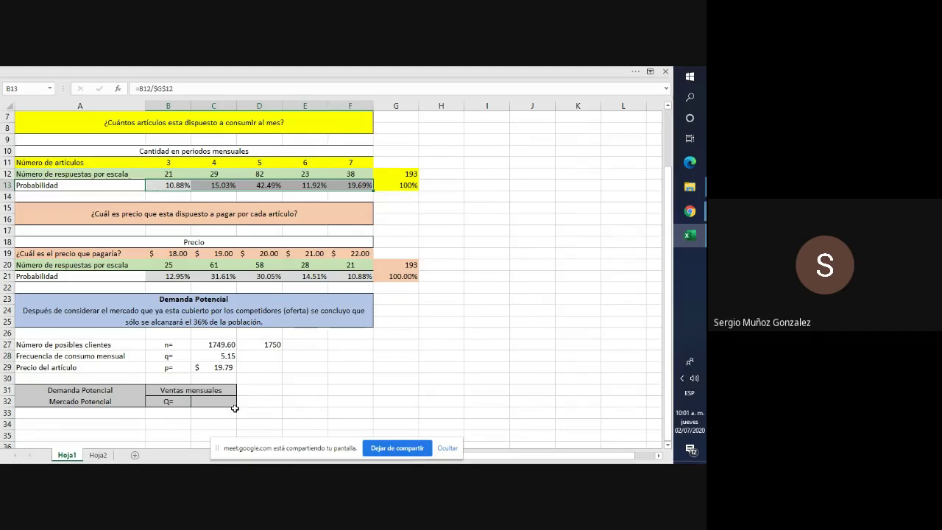
left_click(223, 359)
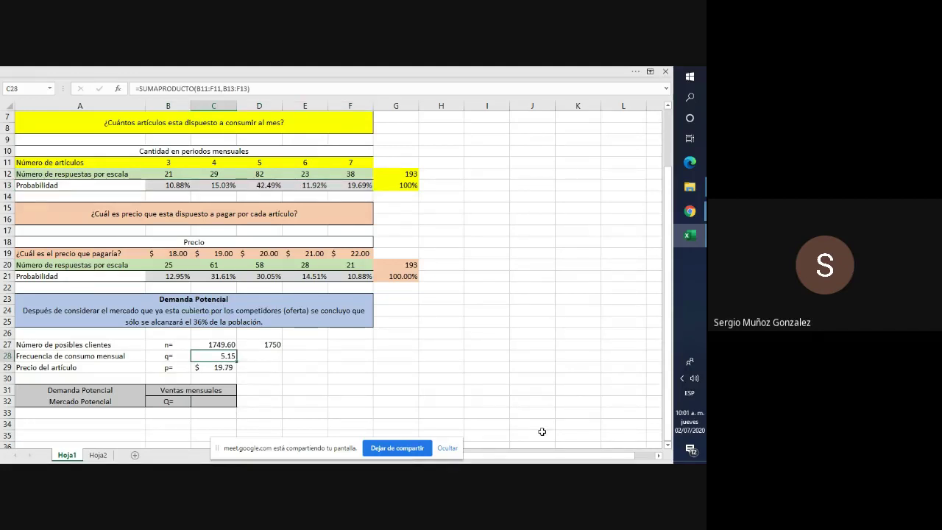
key("F2")
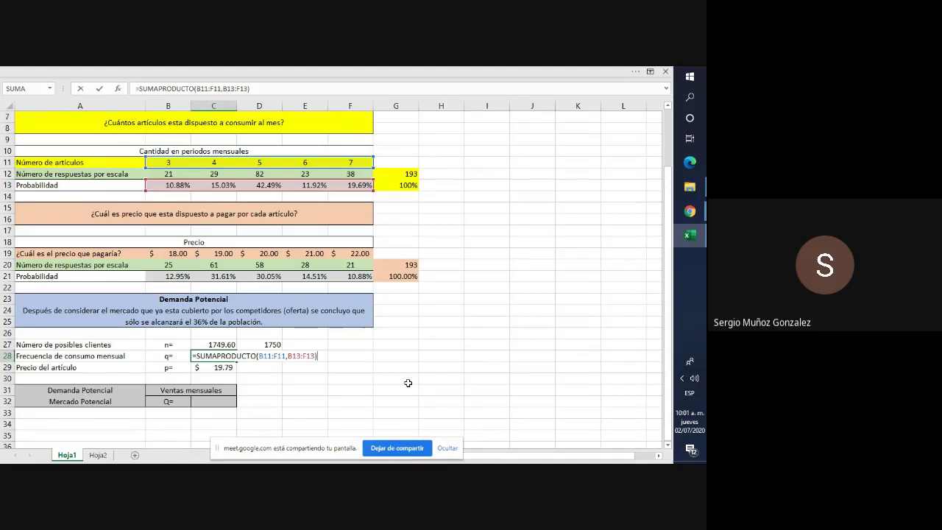
key("Return")
key("Up")
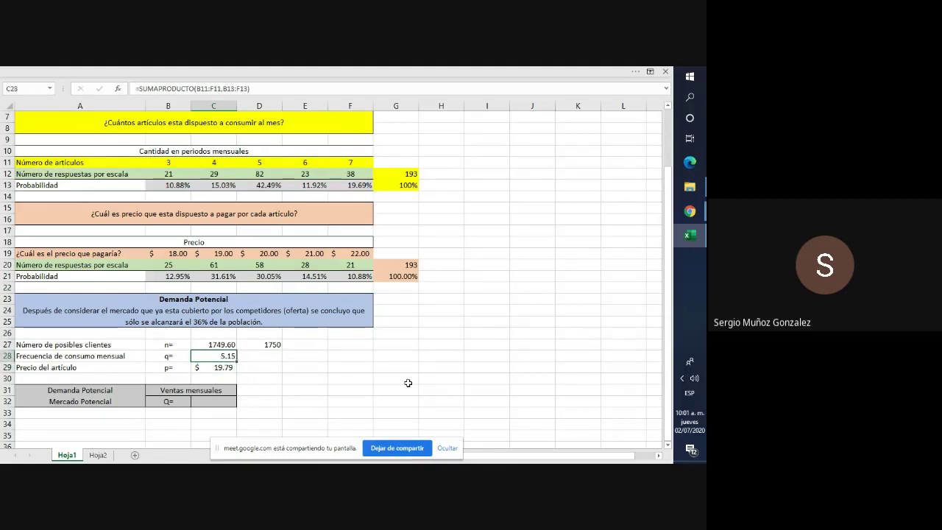
Enter 5 in D28 as the rounded monthly consumption frequency (q)
key("Right")
type("5")
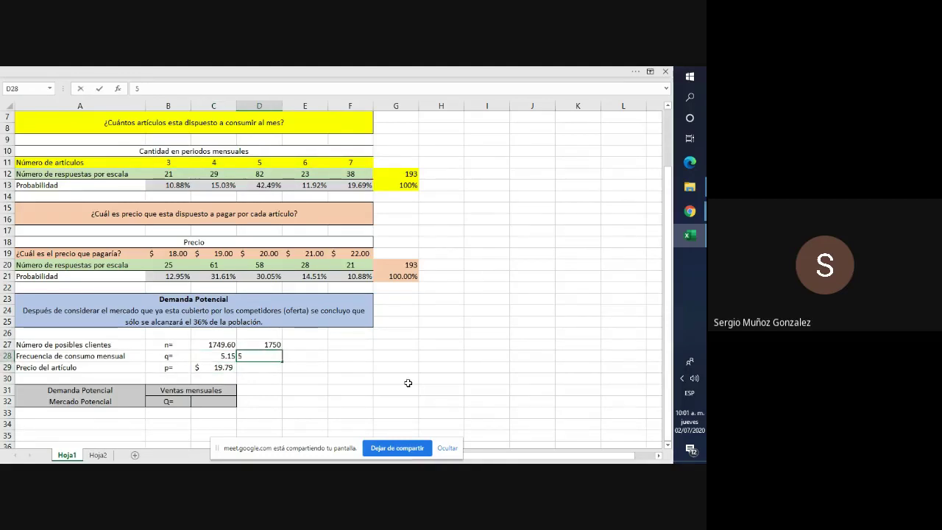
key("Return")
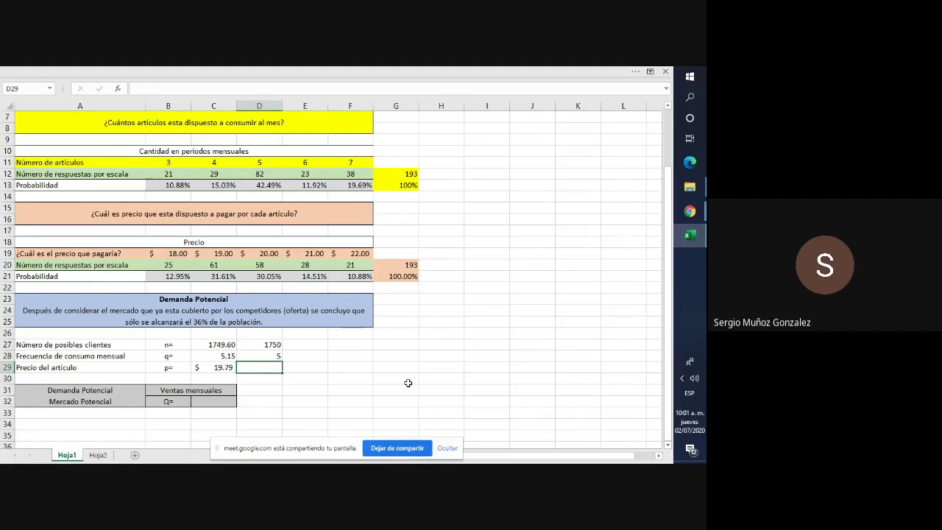
key("Up")
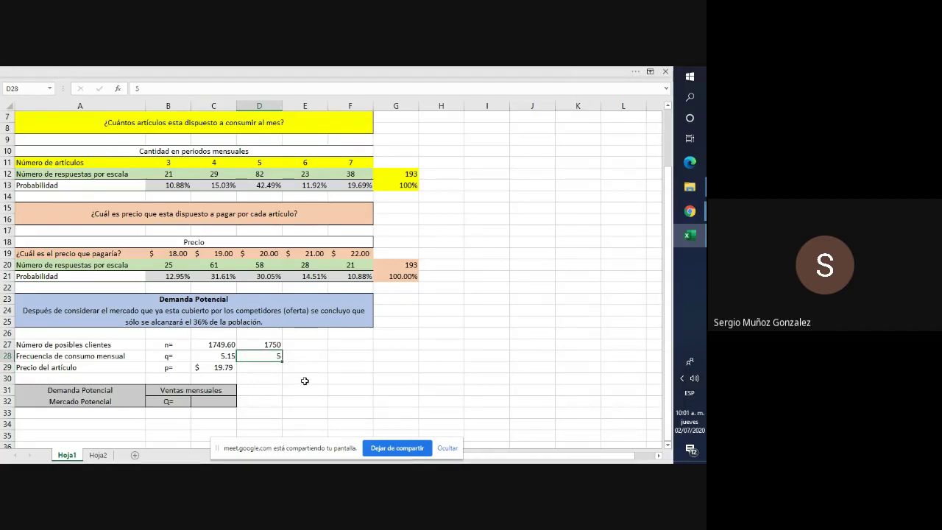
Check the price formula =SUMAPRODUCTO(B19:F19,B21:F21) in C29 and enter $20 in D29 as the rounded article price (p)
scroll(304, 381, "down", 1)
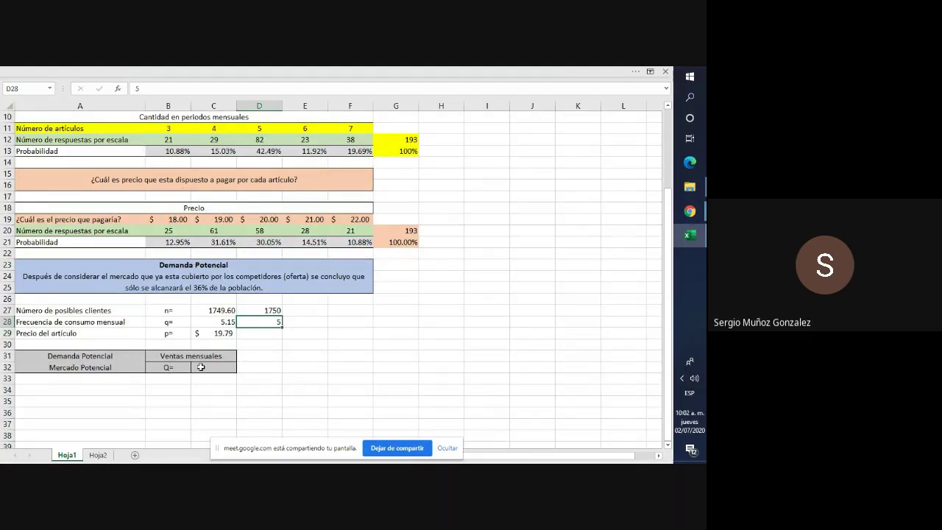
left_click(268, 333)
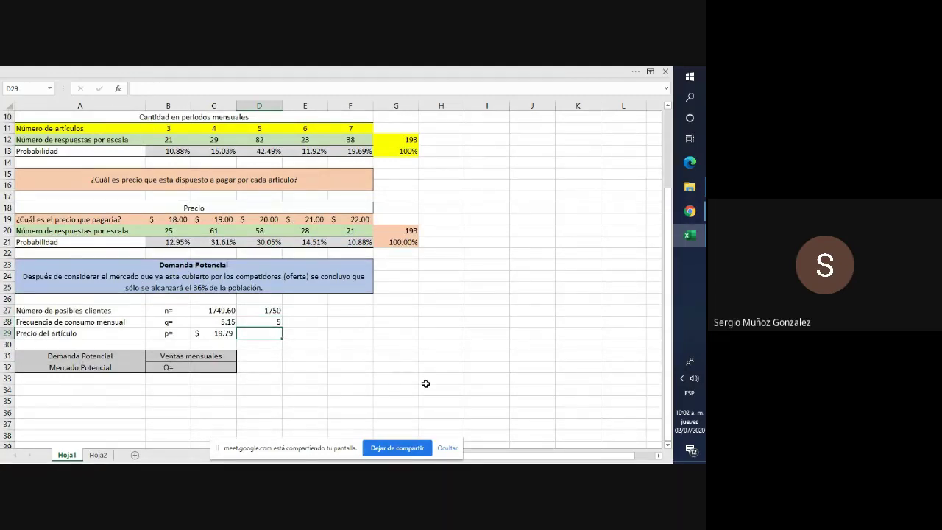
key("Left")
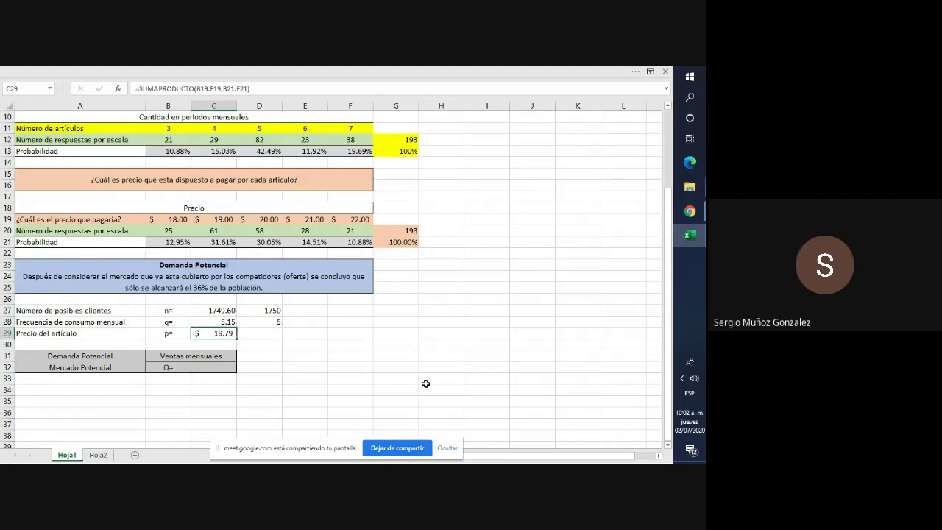
key("F2")
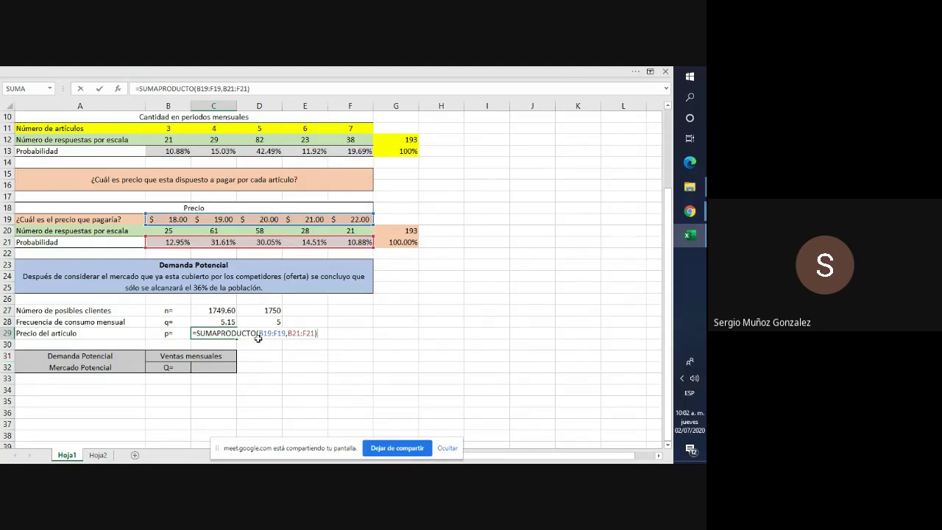
key("Return")
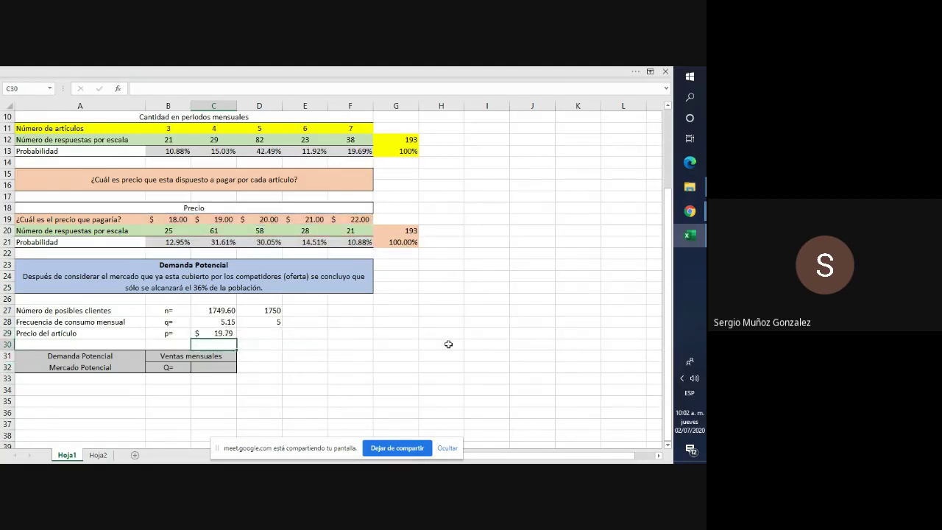
key("Up")
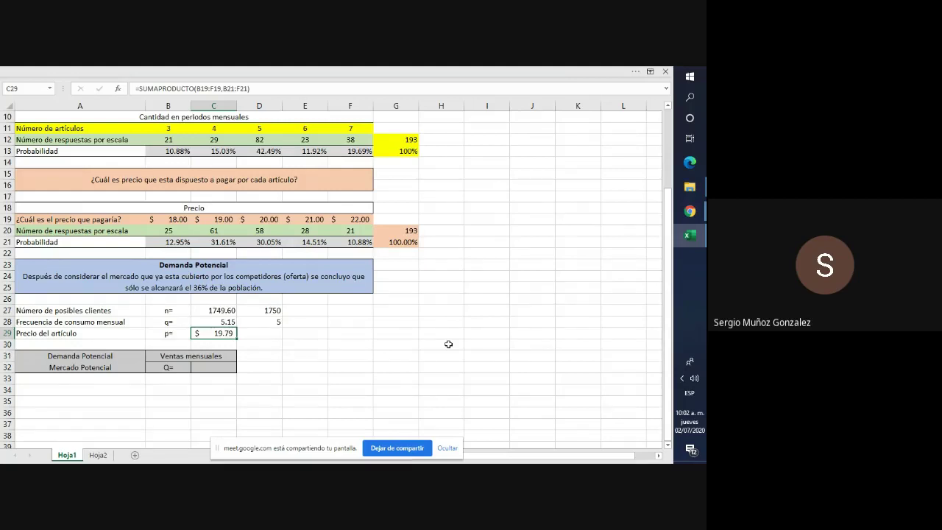
key("Right")
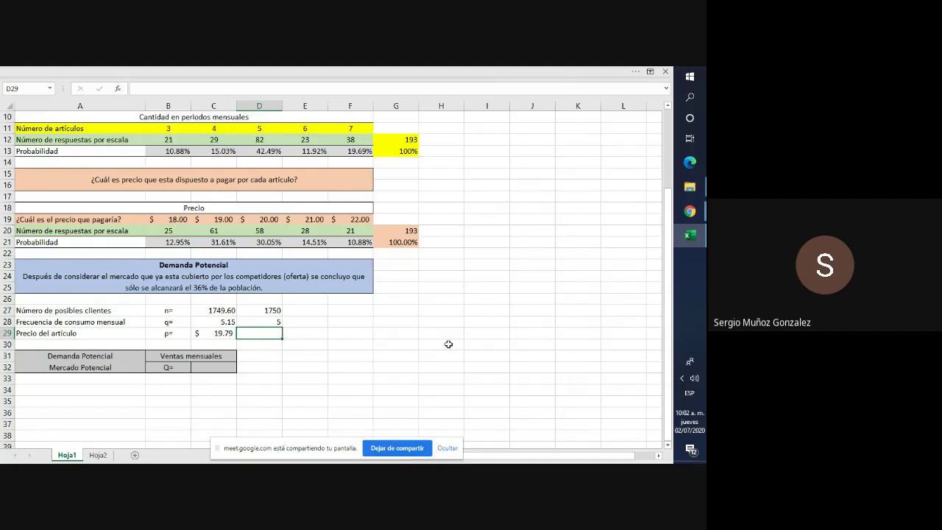
type("$")
type("20")
key("ctrl+Return")
Go over the n, q and p rows, comparing the calculated values in C27:C29 with the rounded ones in D27:D29
key("Left")
key("Right")
key("Right")
key("Left")
key("Left")
key("Right")
key("Up")
key("Up")
key("Down")
key("Down")
key("Up")
key("Up")
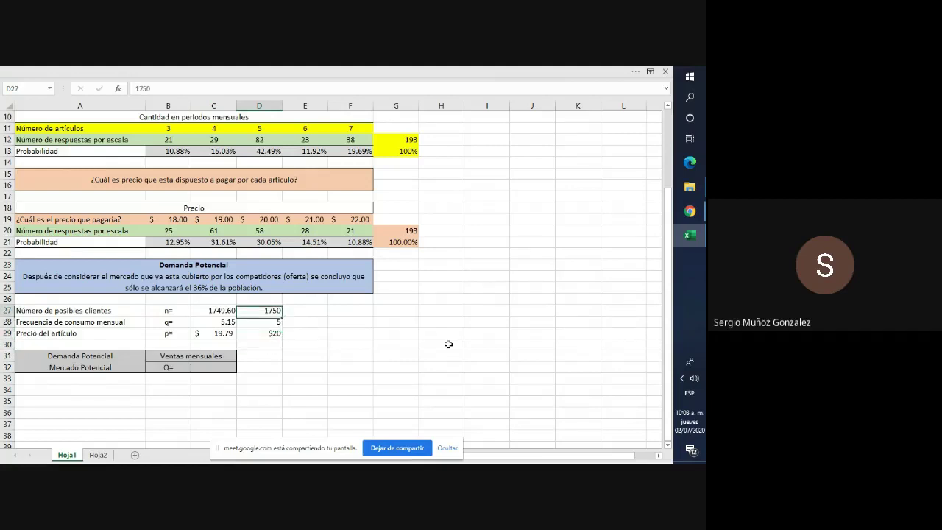
key("Left")
key("Left")
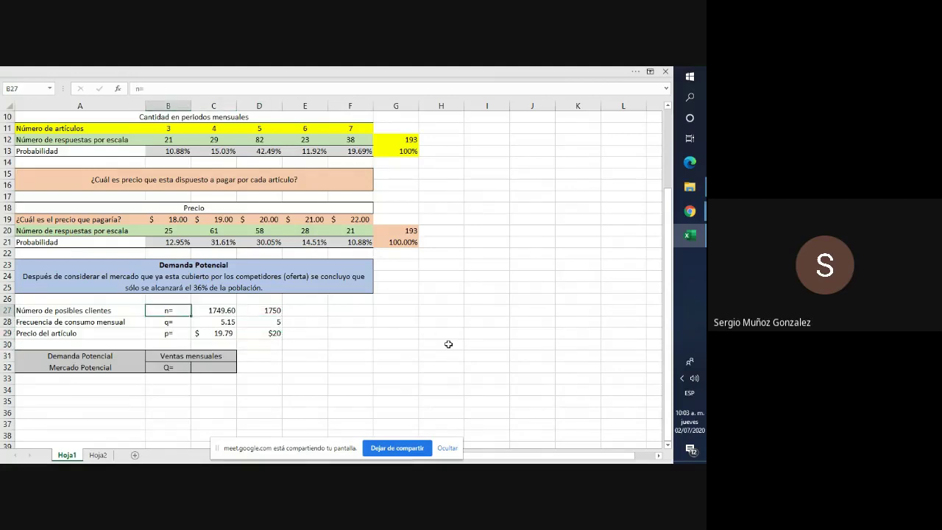
key("Down")
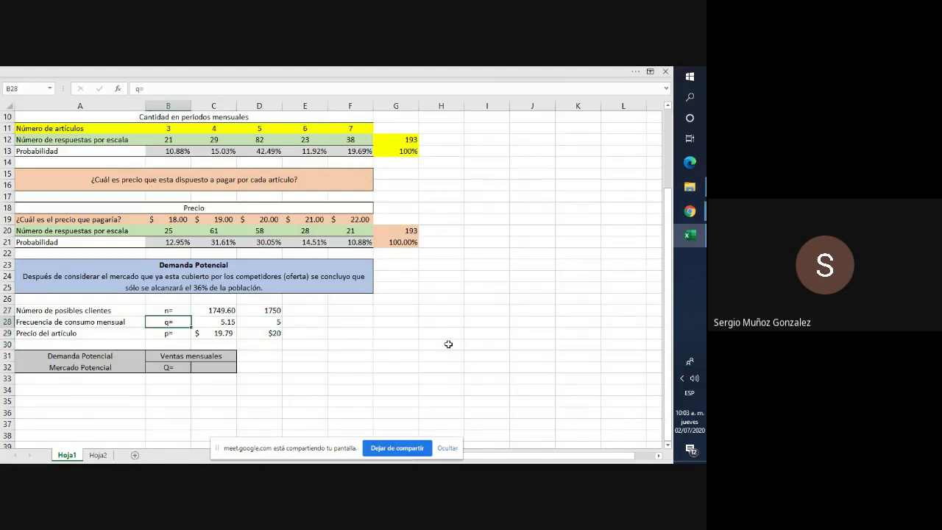
key("Down")
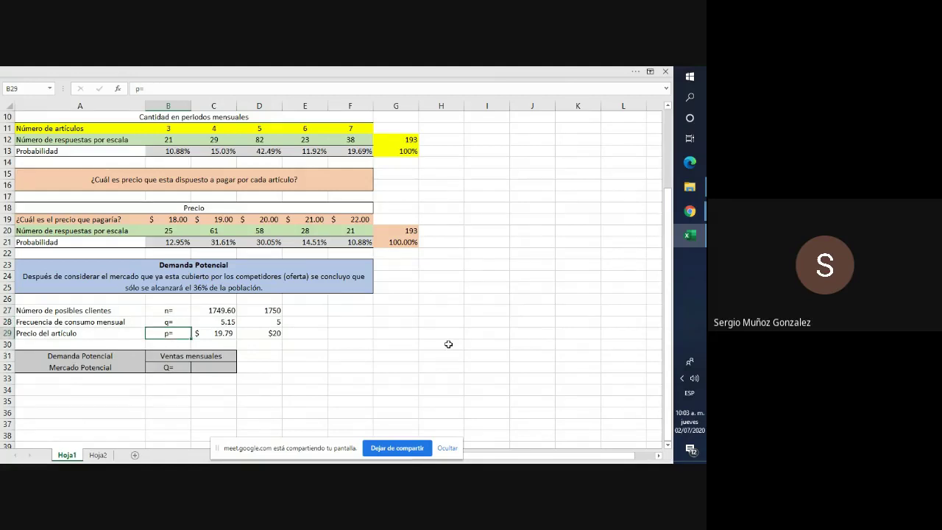
Calculate the monthly potential market Q in C32 with the formula =D27*D28*D29
key("Down")
key("Down")
key("Down")
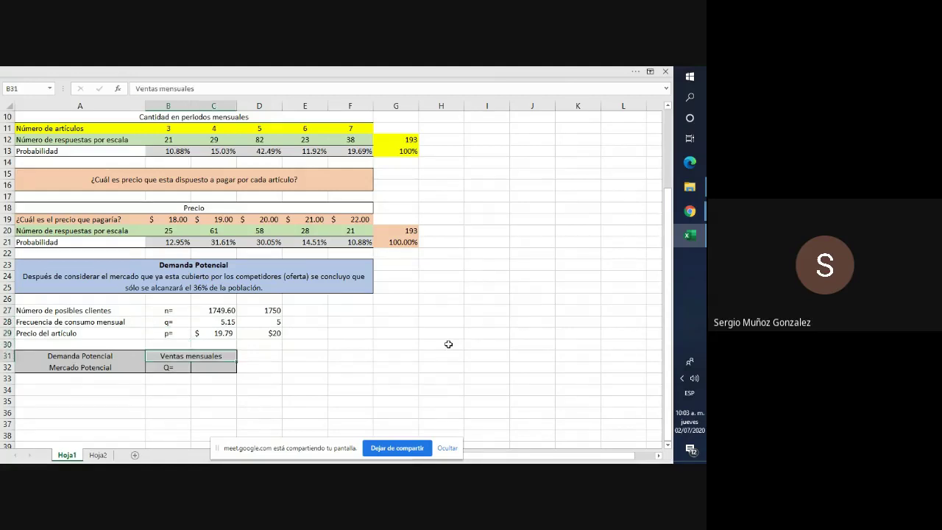
key("Right")
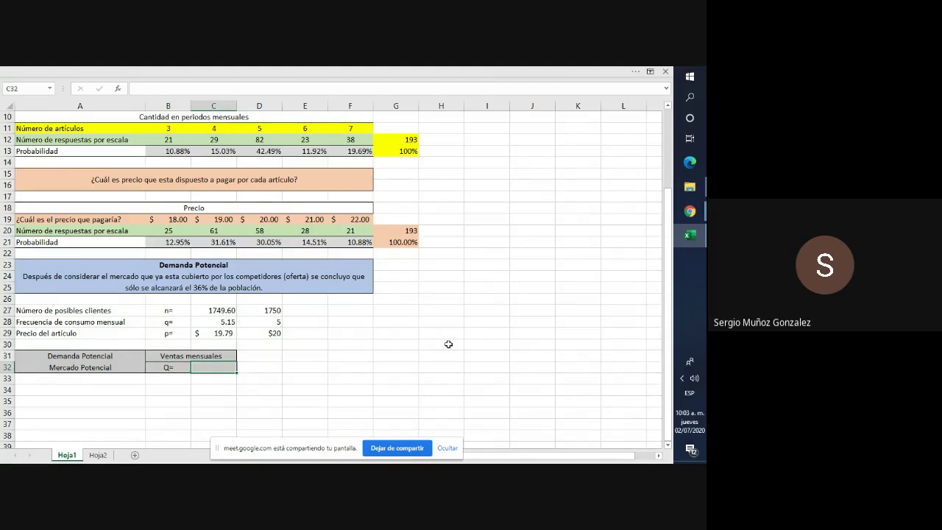
type("=")
left_click(280, 312)
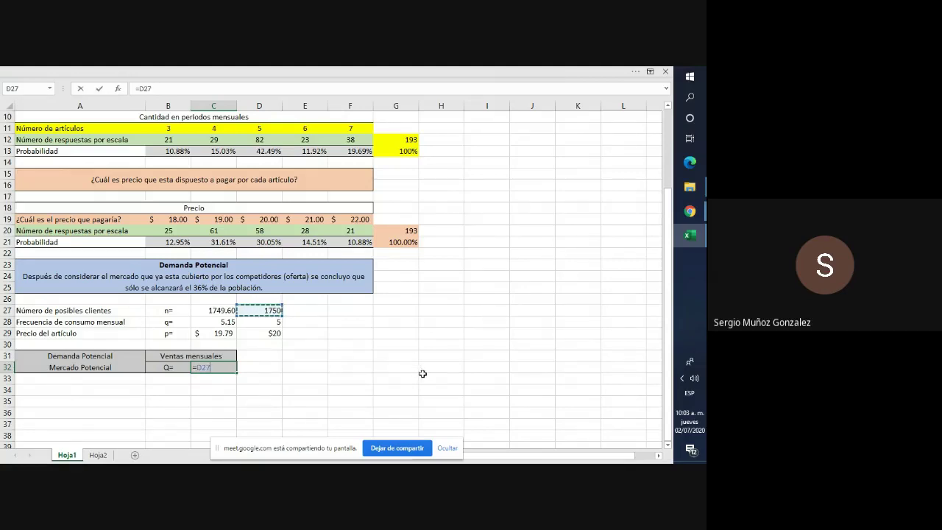
type("*")
left_click(274, 323)
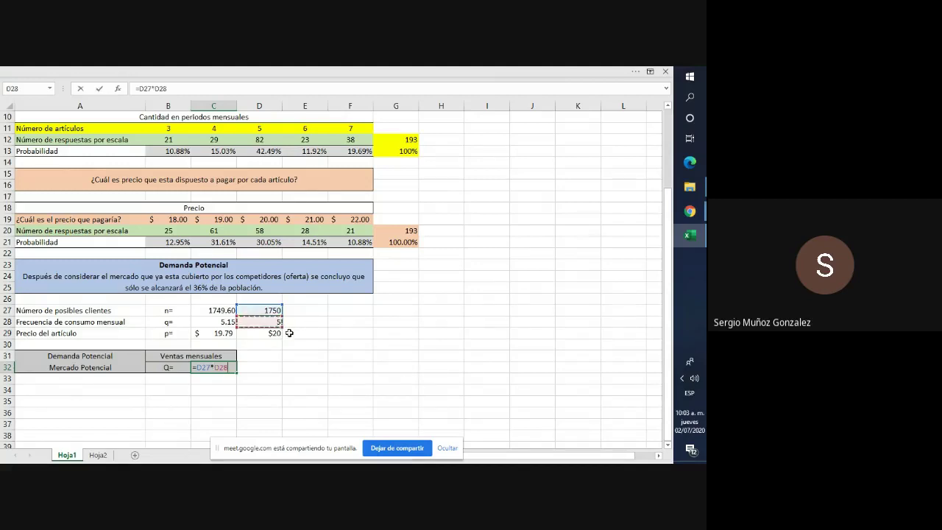
scroll(92, 183, "up", 2)
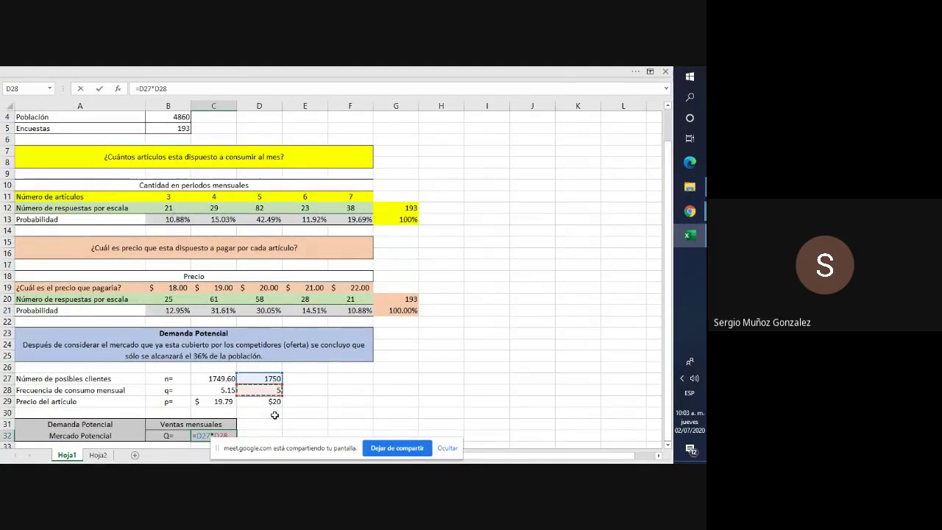
scroll(275, 415, "down", 1)
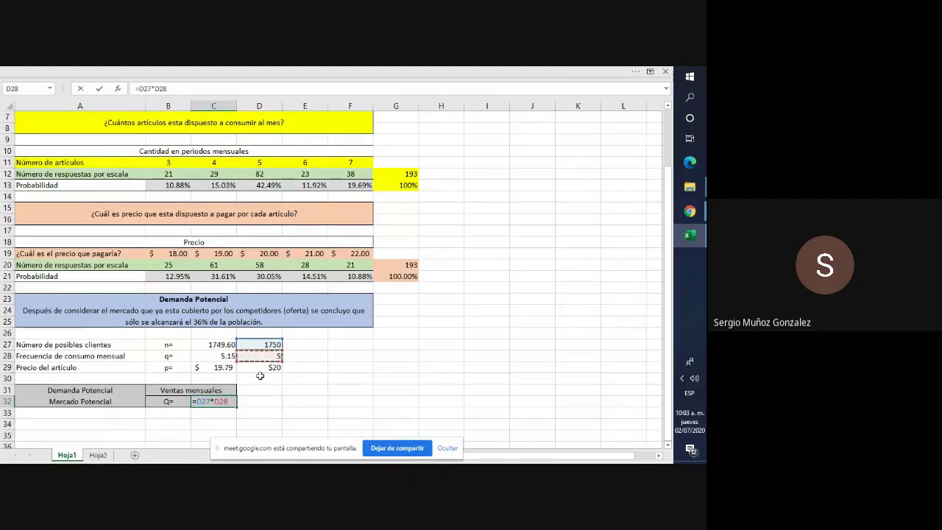
type("*")
left_click(274, 368)
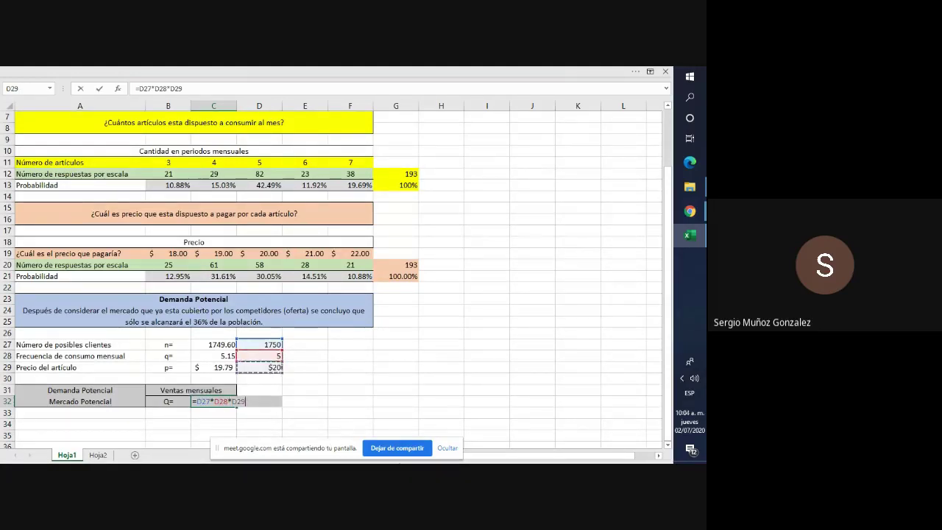
key("ctrl+Return")
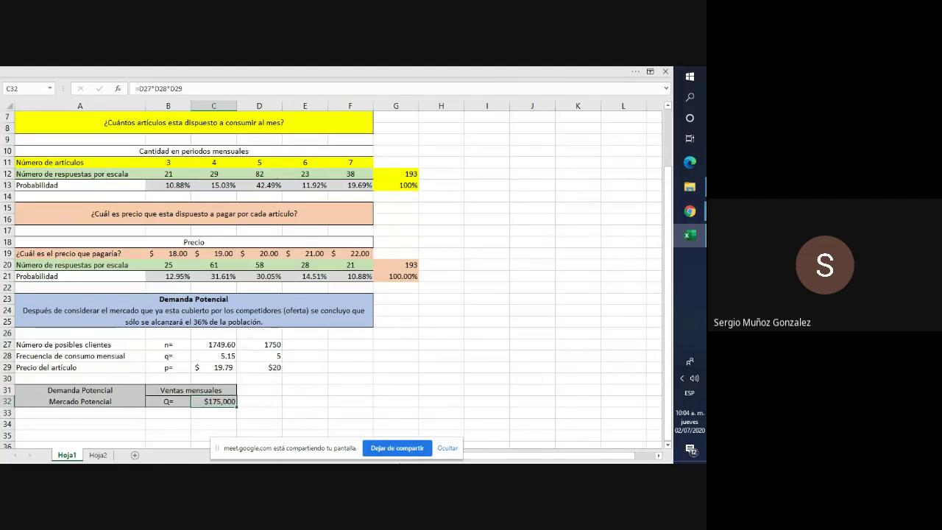
key("Down")
key("Down")
key("Down")
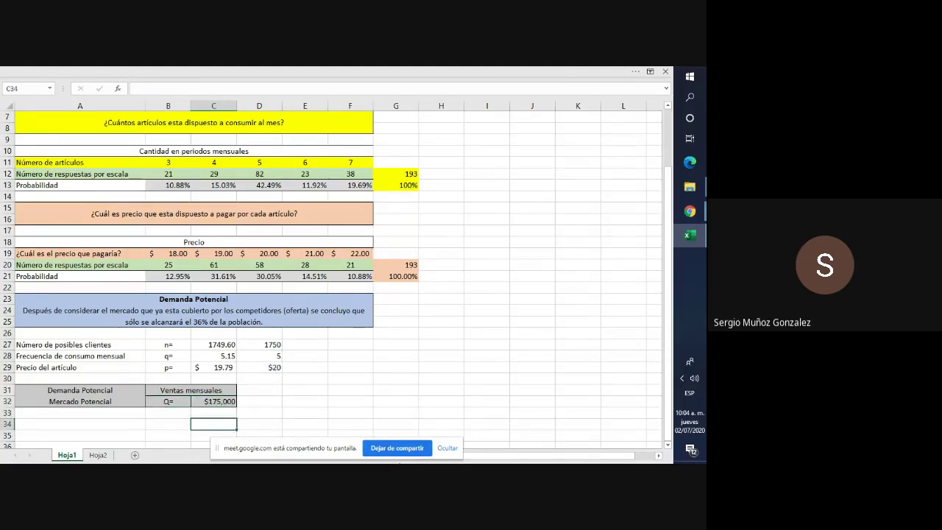
key("Down")
key("Down")
key("Down")
key("Down")
key("Down")
key("Up")
key("Up")
key("Up")
key("Up")
key("Up")
key("Up")
key("Up")
key("Up")
key("Up")
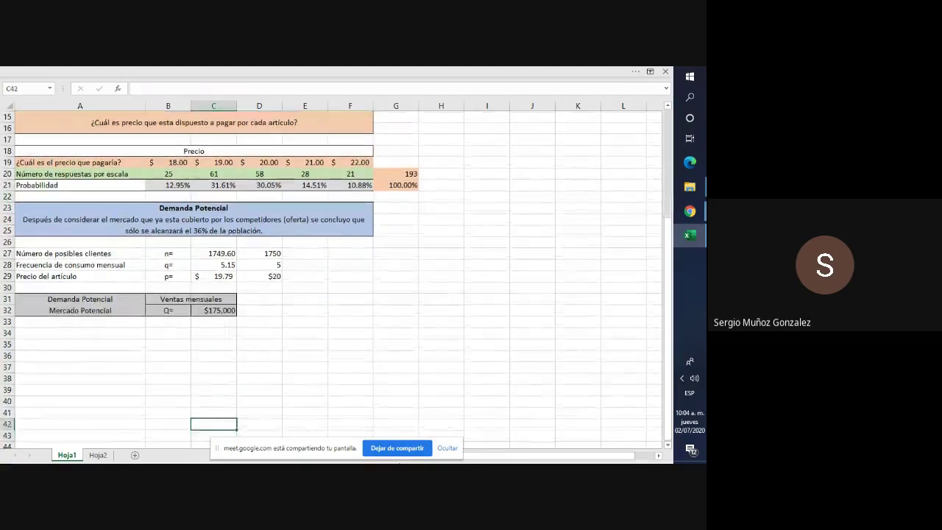
Copy the monthly sales block B31:C32 and paste it directly below, starting at B33
key("Up")
key("Up")
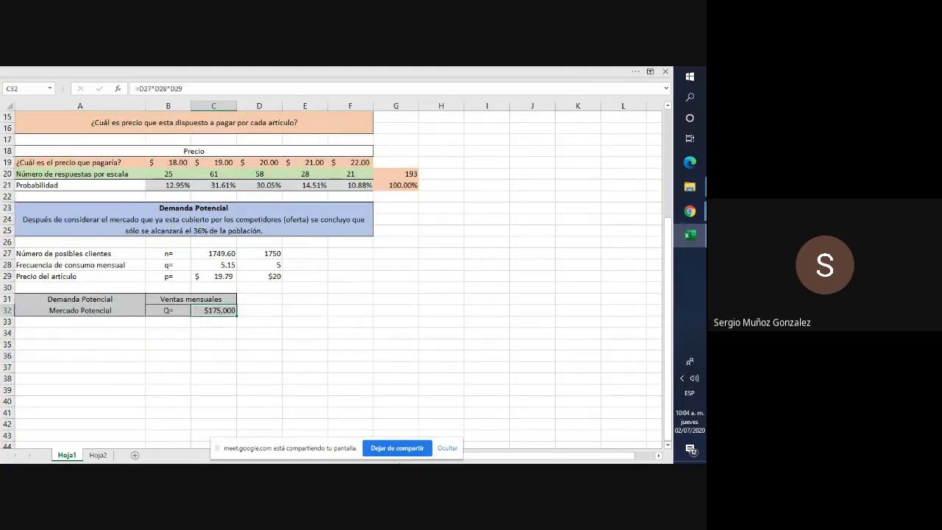
key("Left")
key("Up")
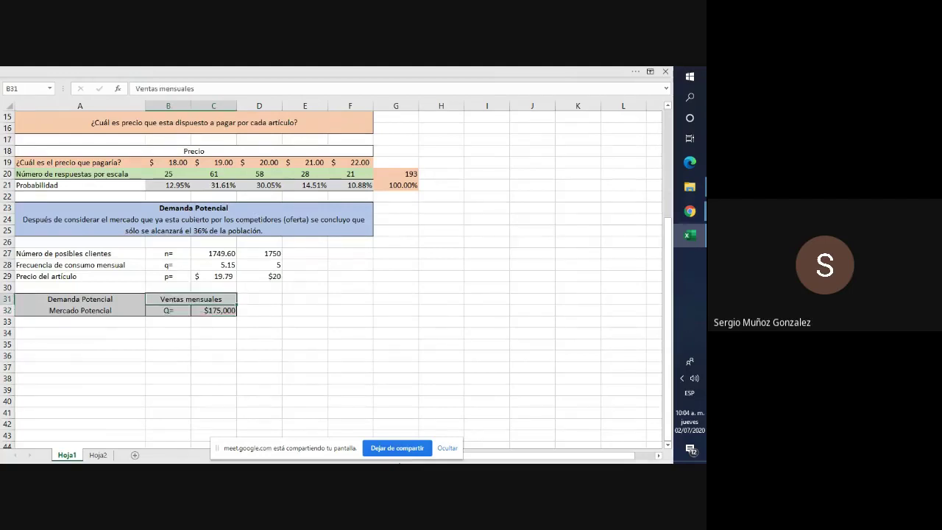
key("shift+Down")
key("ctrl+c")
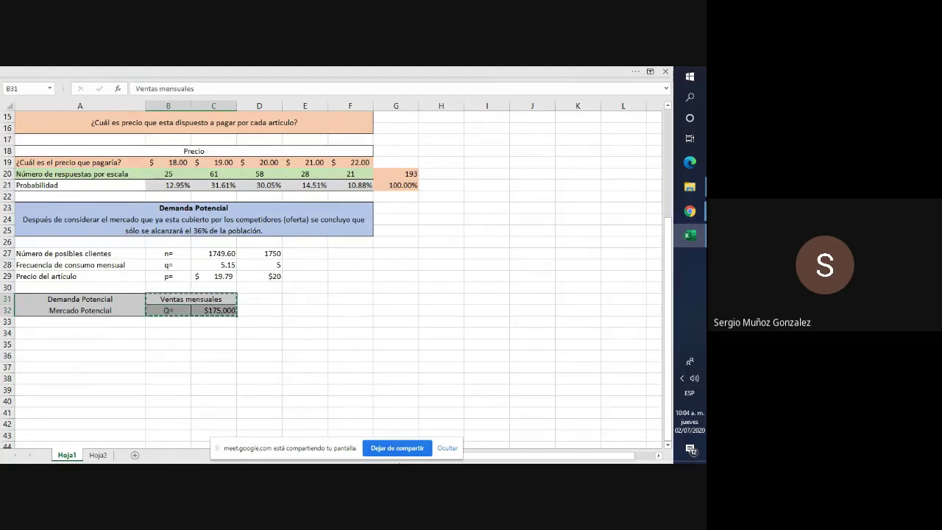
key("Down")
key("Down")
key("ctrl+v")
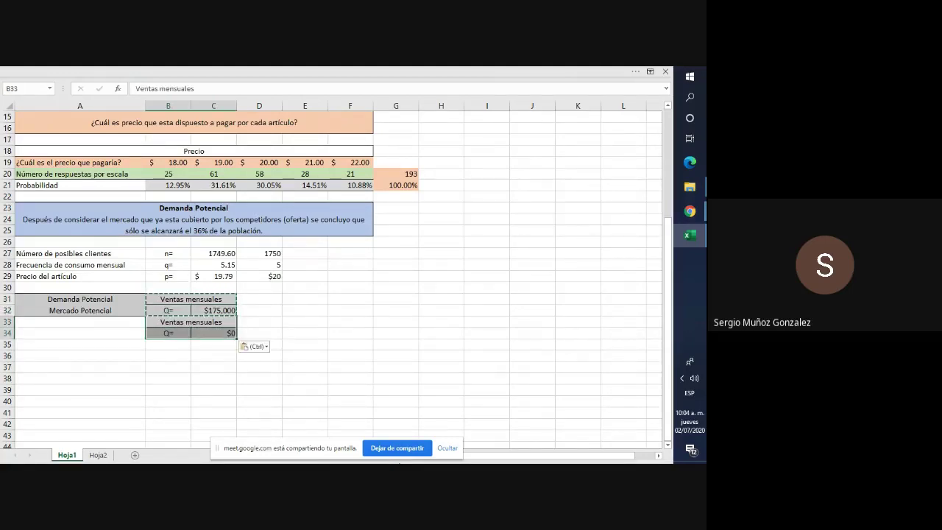
Change the copied heading in B33 to "Ventas anual"
key("Up")
key("Down")
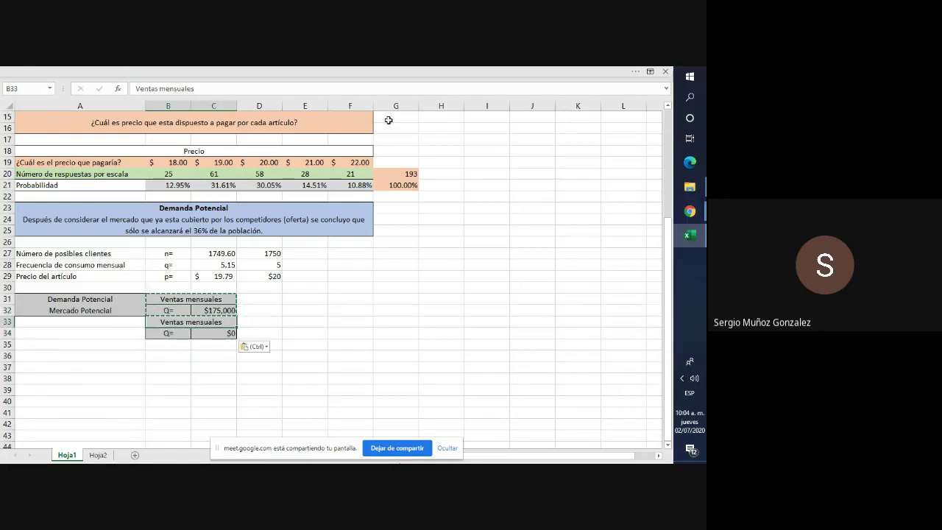
left_click(206, 89)
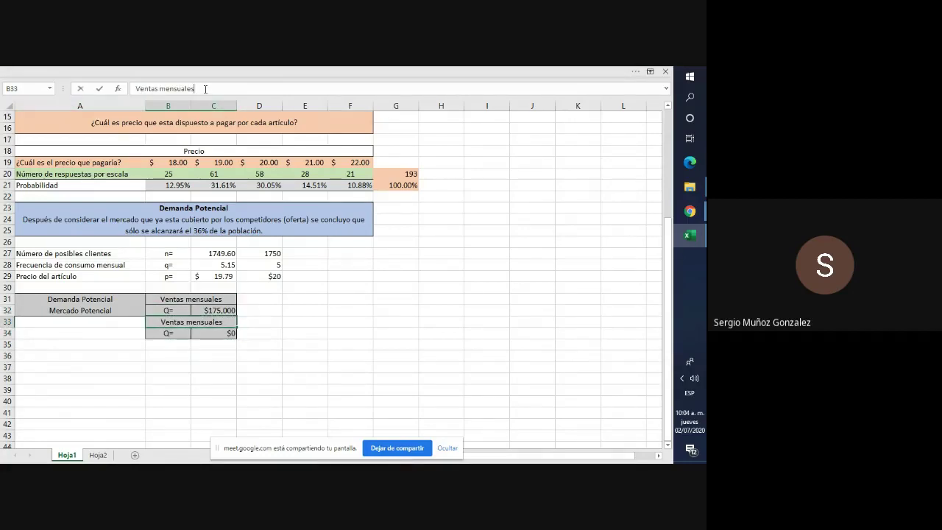
key("BackSpace")
key("BackSpace")
key("BackSpace")
key("BackSpace")
key("BackSpace")
key("BackSpace")
key("BackSpace")
key("BackSpace")
key("BackSpace")
key("BackSpace")
type("anual")
key("Return")
Calculate the annual potential market Q in C34 with the formula =C32*12
key("Right")
type("=")
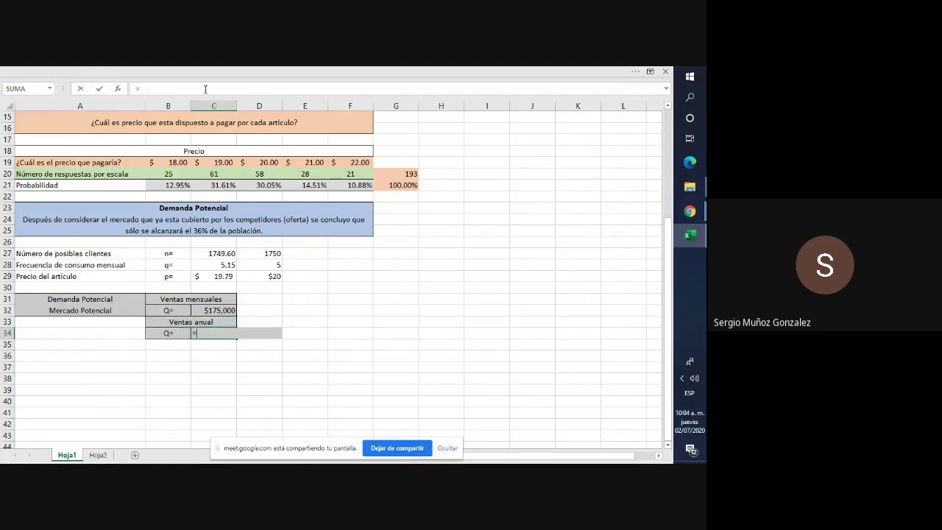
left_click(219, 312)
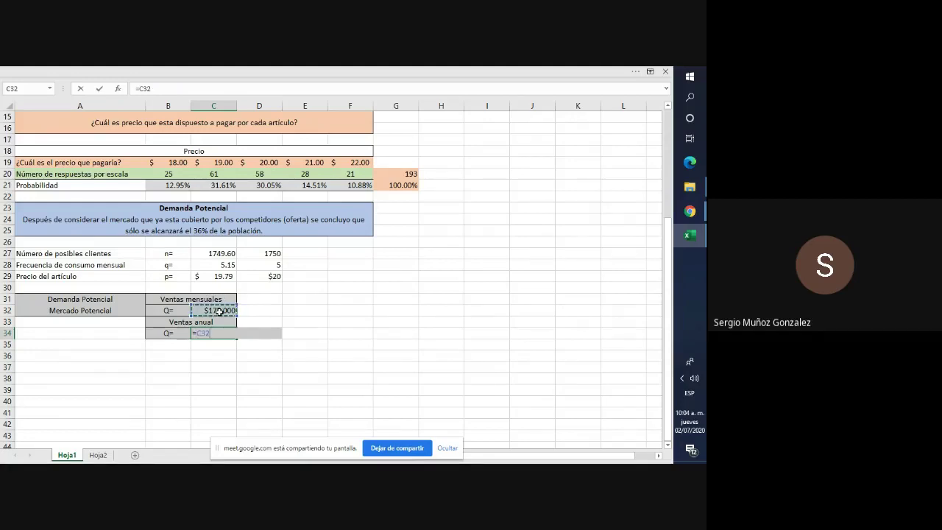
type("*12")
key("ctrl+Return")
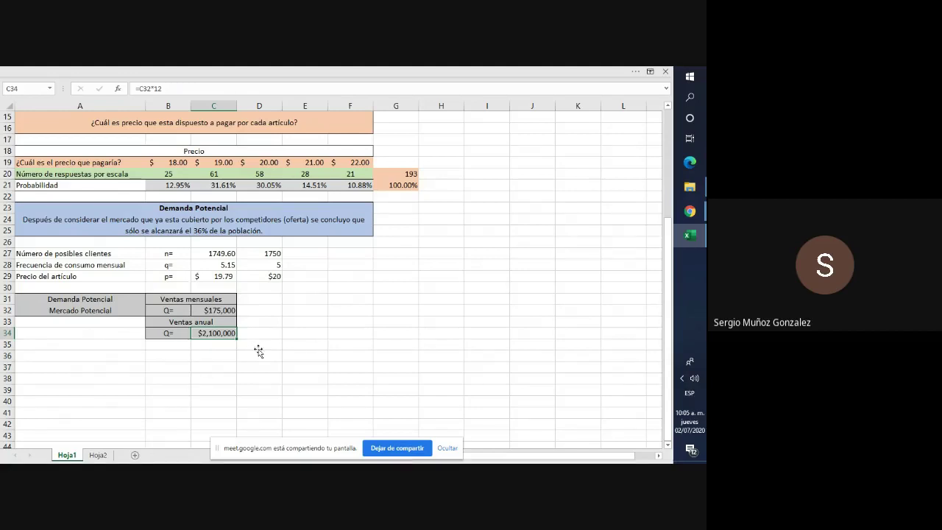
left_click(262, 335)
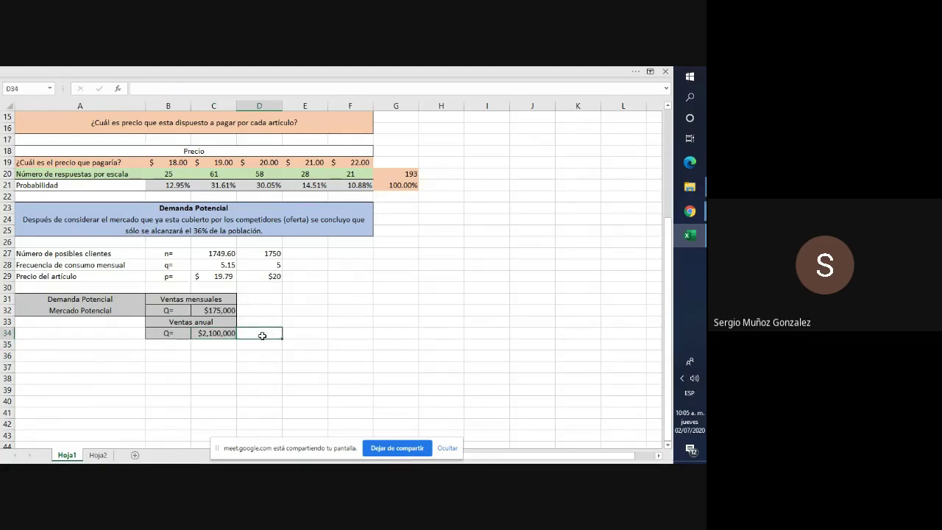
key("Left")
key("Left")
key("Right")
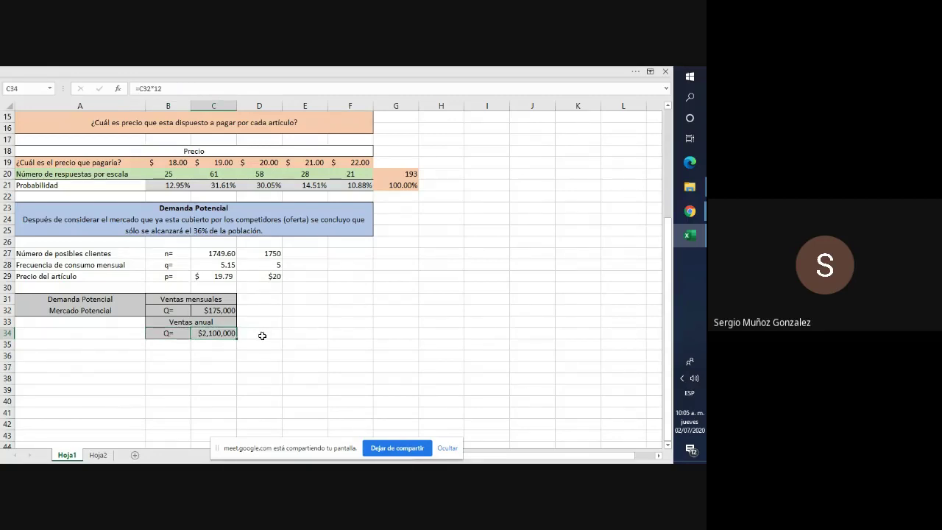
key("Right")
key("Right")
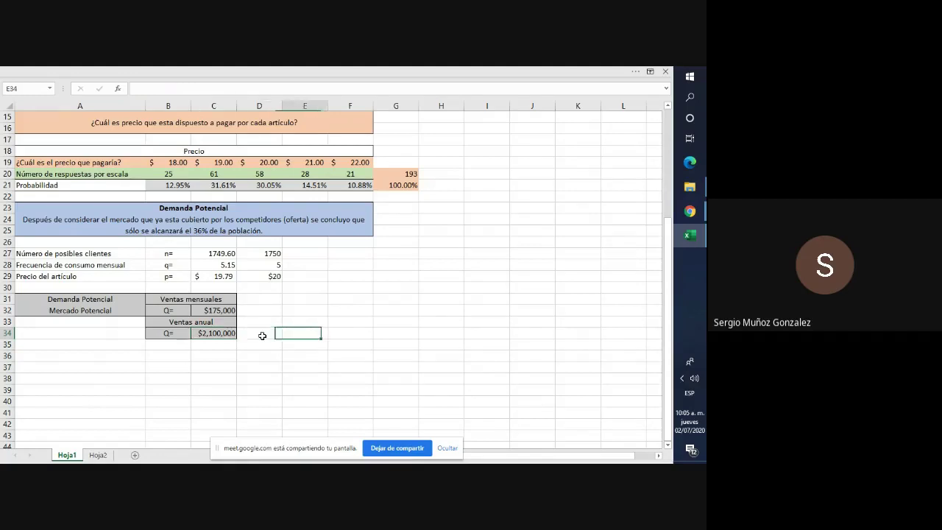
key("Left")
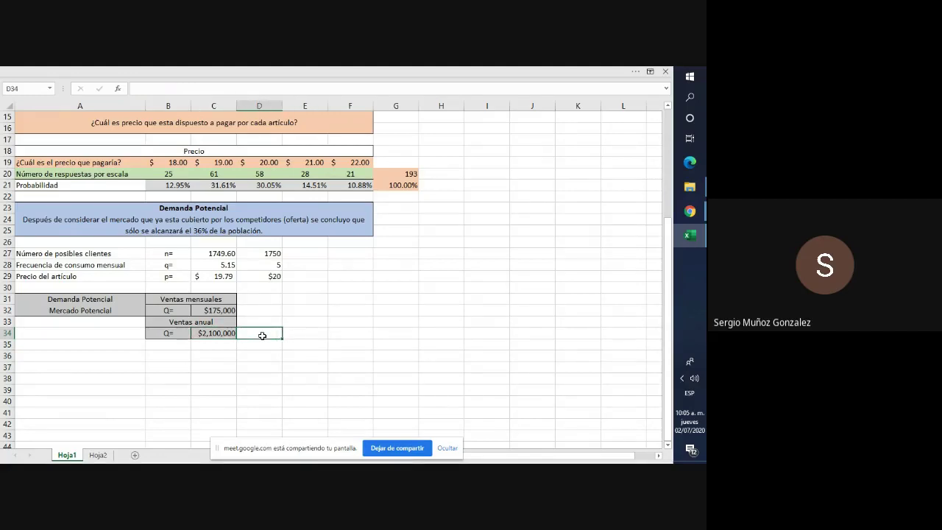
key("Up")
key("Up")
key("Up")
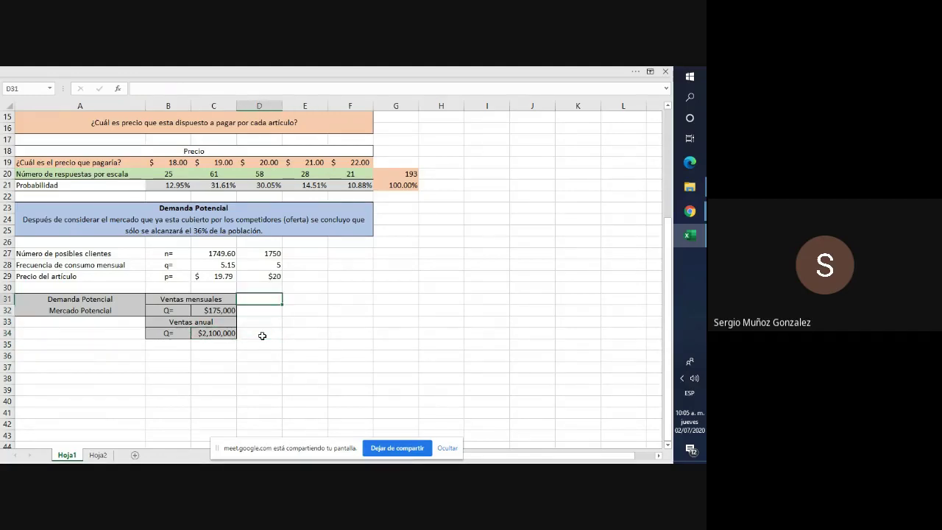
key("Up")
key("Left")
key("Left")
key("Left")
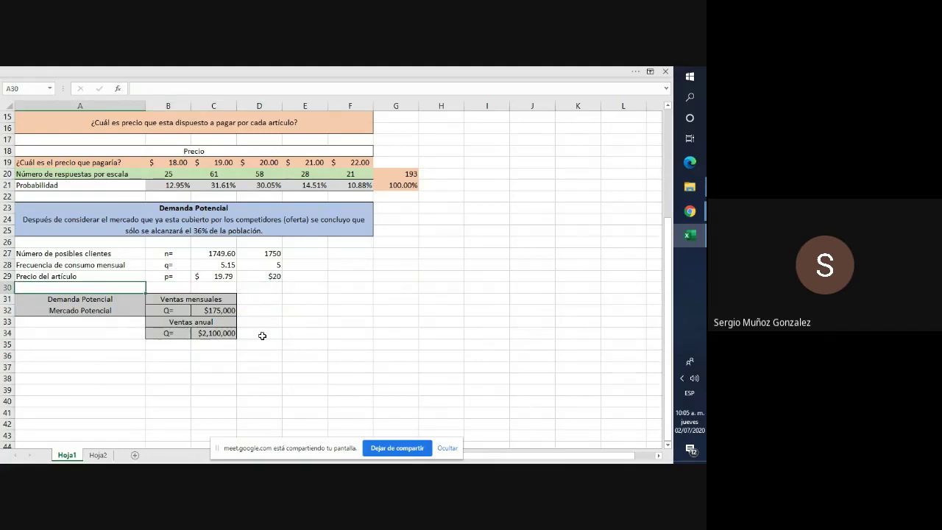
Review the price survey table, the n, q and p rows, and the monthly and annual sales blocks
key("Up")
key("Up")
key("Up")
key("Up")
key("Up")
key("Up")
key("Up")
key("Up")
key("Up")
key("Up")
key("Up")
key("Up")
key("Up")
key("Up")
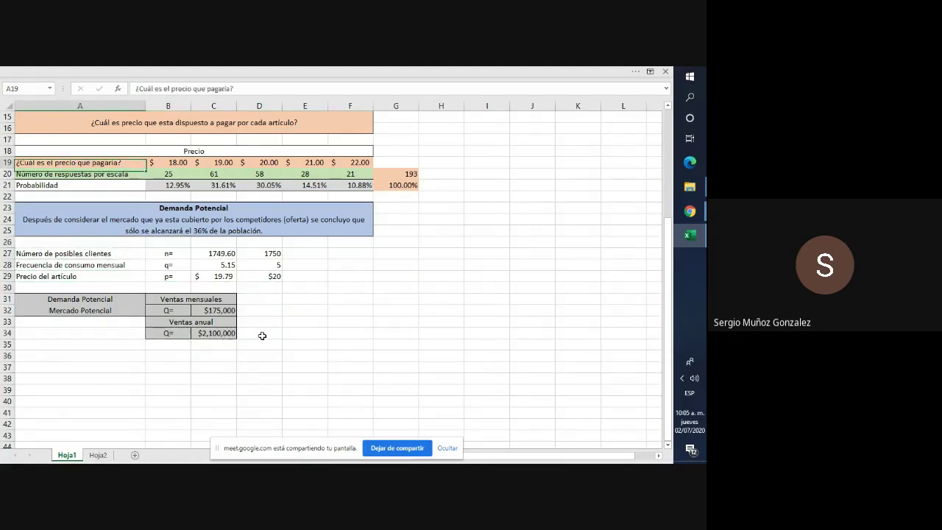
key("Down")
key("Down")
key("Down")
key("Down")
key("Down")
key("Down")
key("Down")
key("Down")
key("Down")
key("Down")
key("Down")
key("Down")
key("Down")
key("Down")
key("Right")
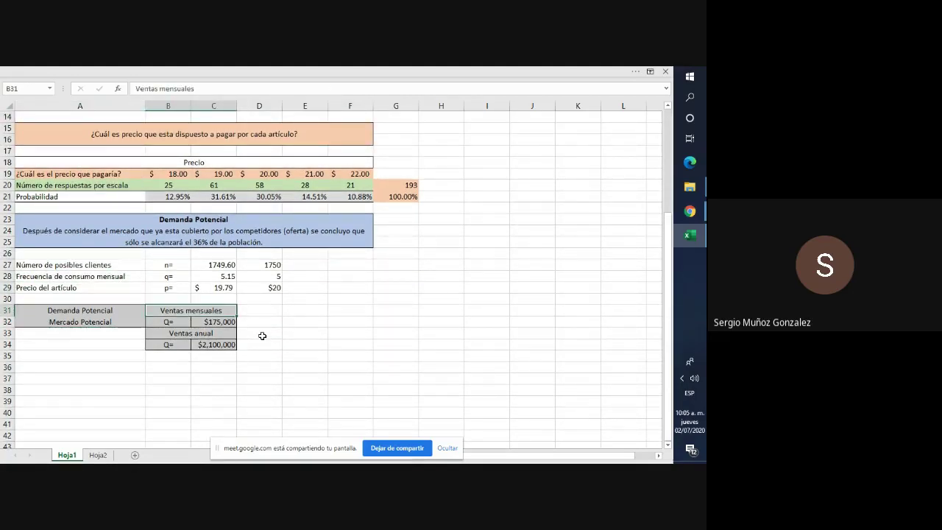
key("Down")
key("Down")
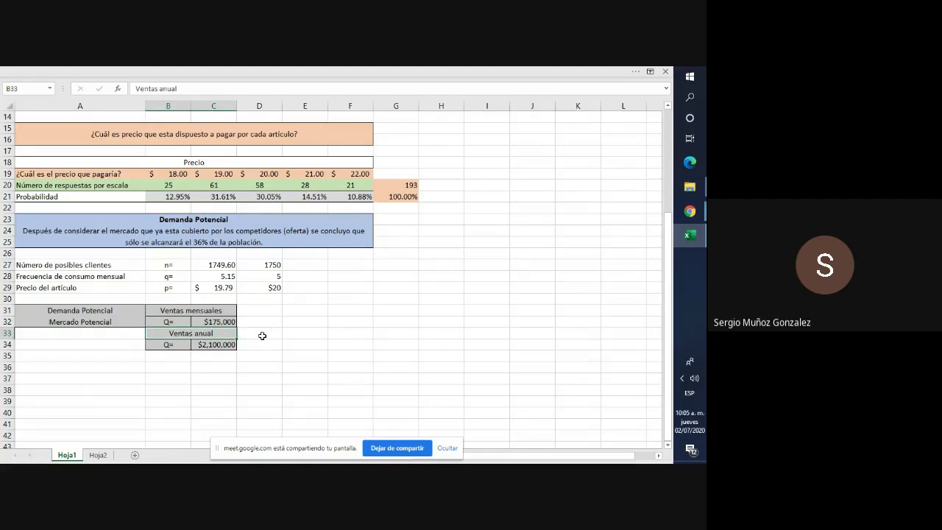
key("Right")
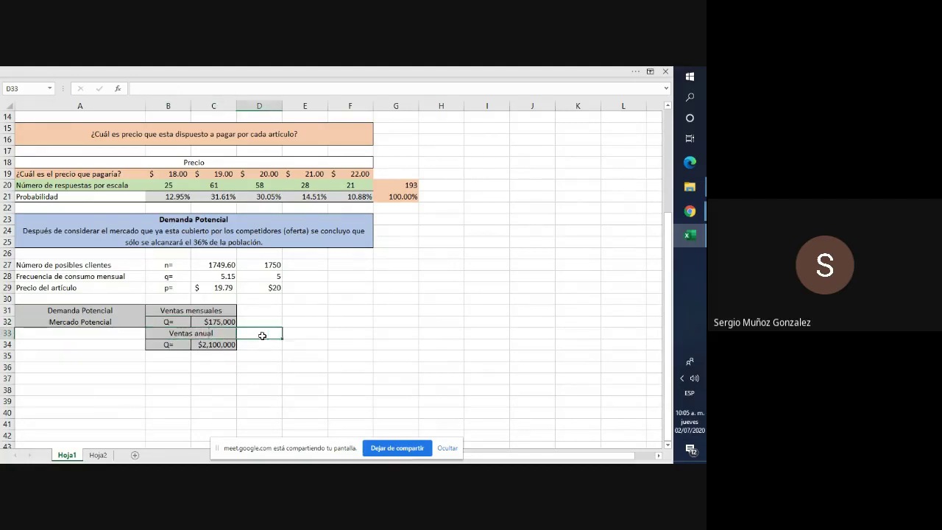
key("Up")
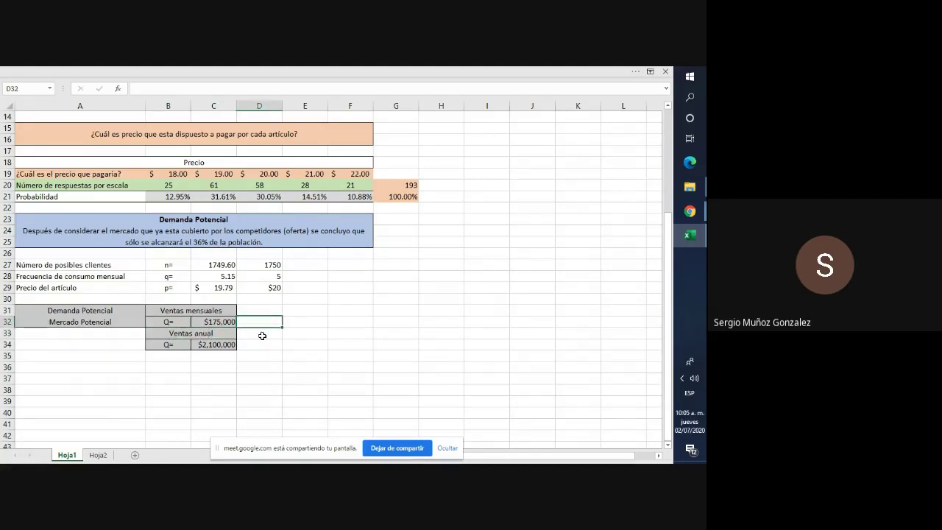
Trace the calculation from the article quantity and price tables down to the annual sales figure
key("Right")
key("Up")
key("Up")
key("Up")
key("Up")
key("Up")
key("Up")
key("Up")
key("Up")
key("Up")
key("Up")
key("Up")
key("Up")
key("Up")
key("Up")
key("Down")
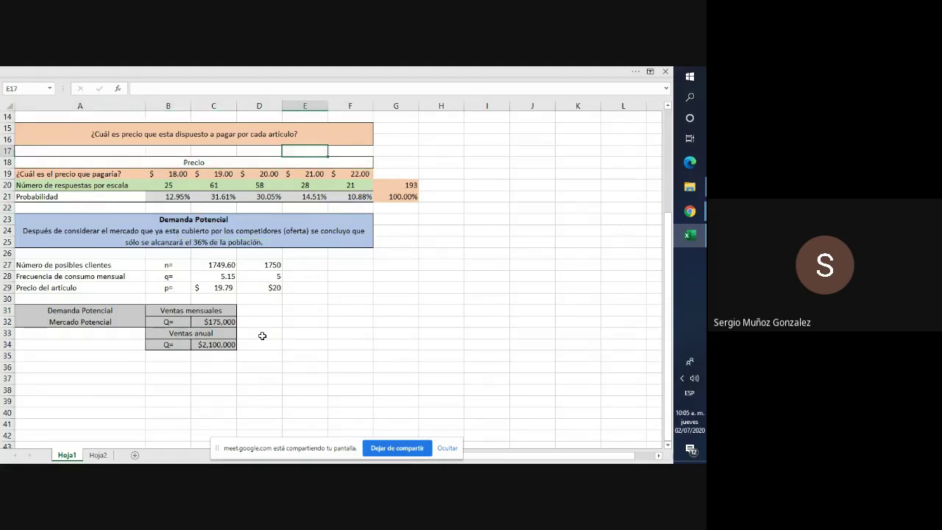
scroll(262, 336, "up", 4)
key("Up")
key("Up")
key("Up")
key("Up")
key("Up")
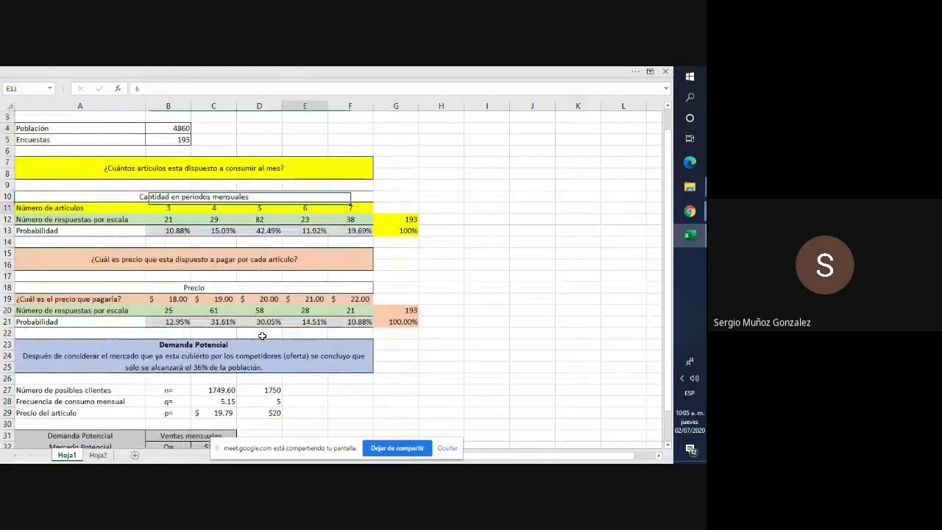
key("Down")
key("Down")
key("Down")
key("Down")
key("Down")
key("Down")
key("Down")
key("Down")
key("Down")
key("Down")
key("Down")
key("Down")
key("Down")
key("Down")
key("Down")
key("Down")
key("Down")
key("Down")
key("Down")
key("Down")
key("Left")
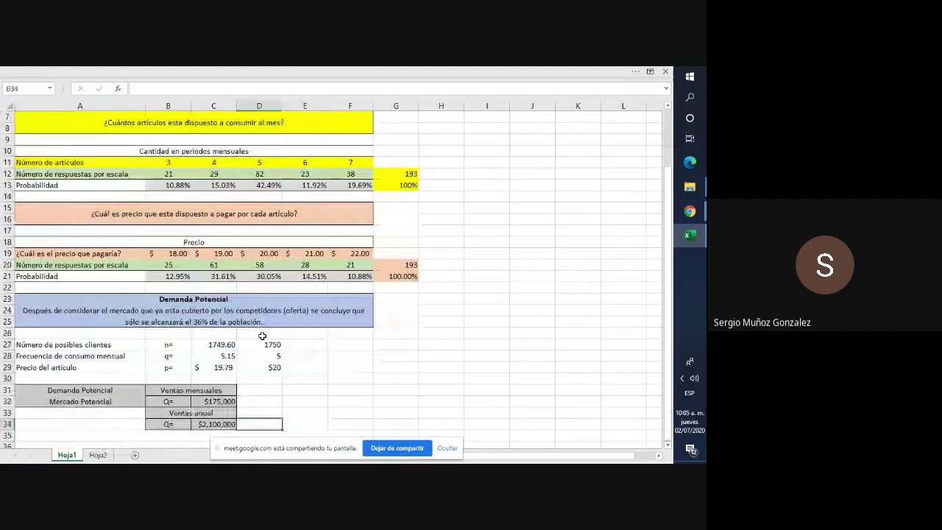
key("Left")
key("Down")
key("Down")
key("Down")
key("Down")
key("Up")
key("Up")
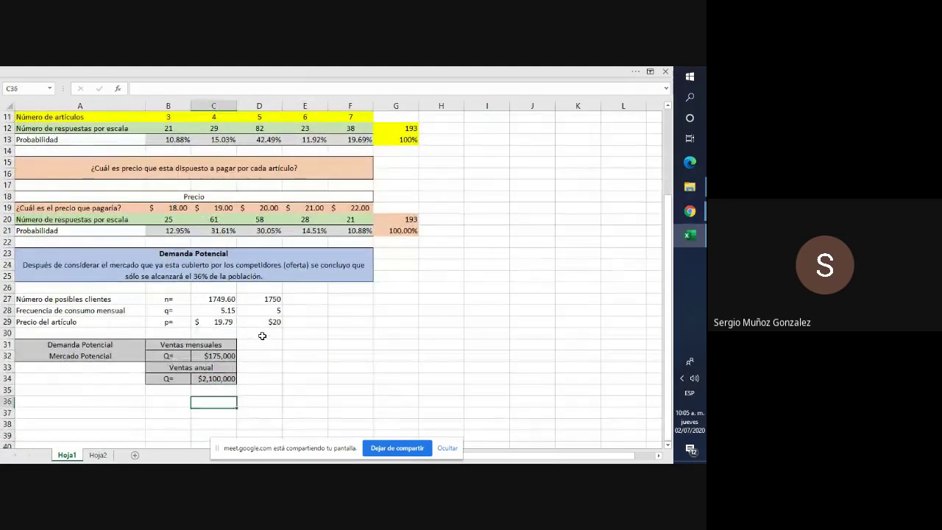
key("Up")
key("Up")
key("Up")
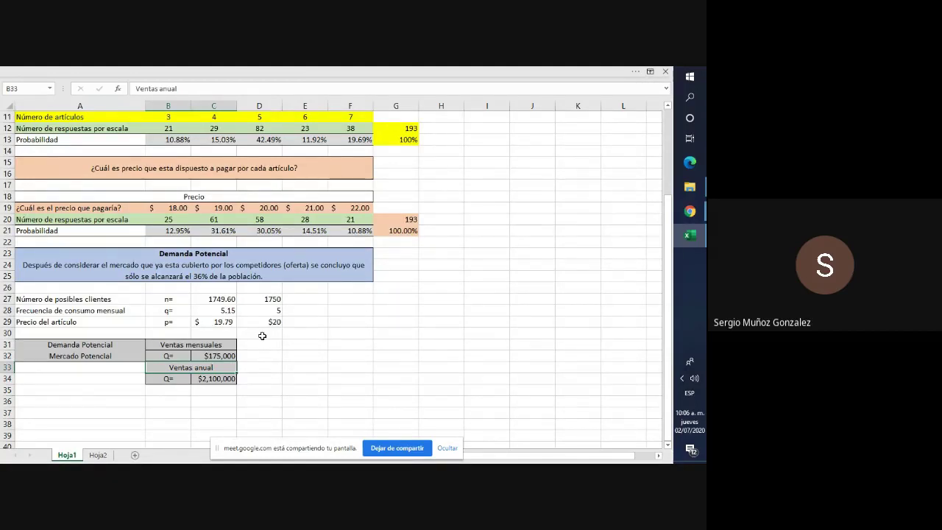
Go back up through the sheet to examine the survey response counts and probabilities for the number of articles
key("Up")
key("Up")
key("Up")
key("Up")
key("Up")
key("Up")
key("Up")
key("Up")
key("Up")
key("Up")
key("Up")
key("Up")
key("Up")
key("Up")
key("Up")
key("Up")
key("Up")
key("Up")
key("Up")
key("Up")
key("Up")
key("Up")
key("Up")
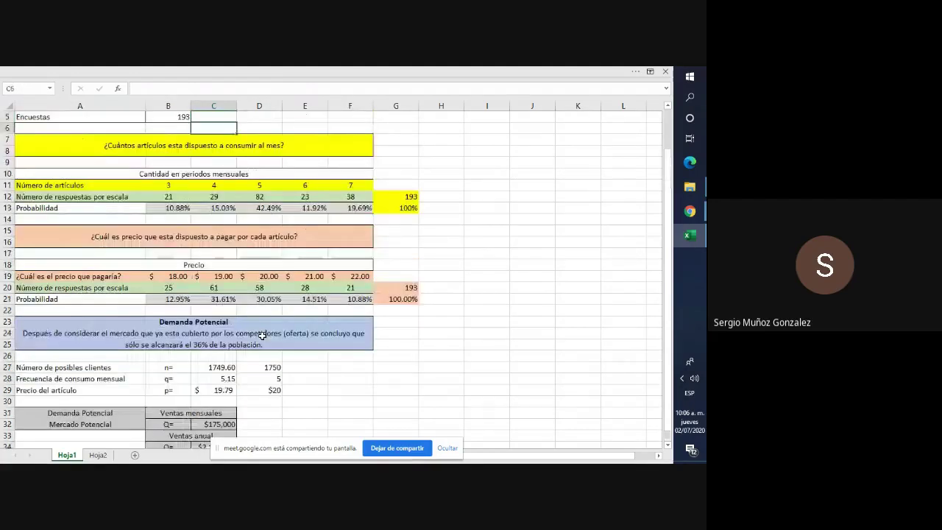
key("Down")
key("Down")
key("Down")
key("Down")
key("Down")
key("Down")
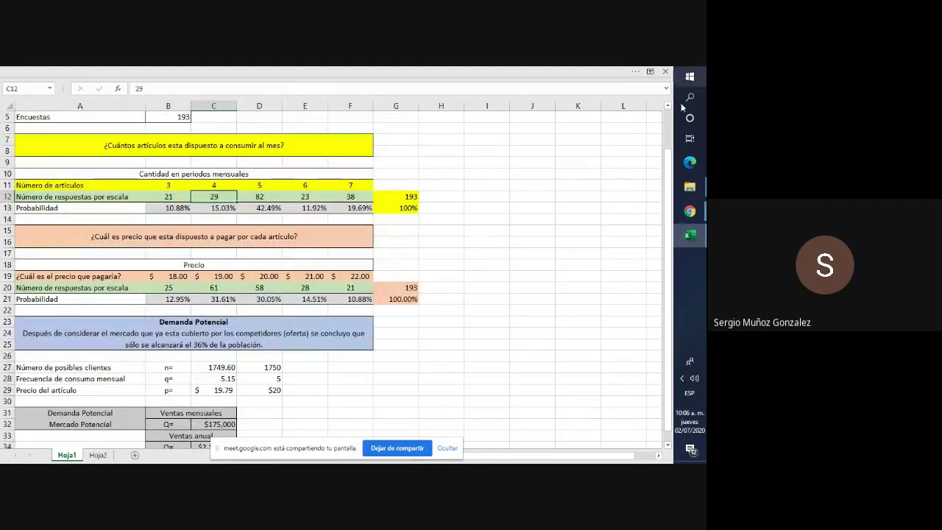
Restore the full ribbon so that both its tabs and commands are always shown
left_click(533, 185)
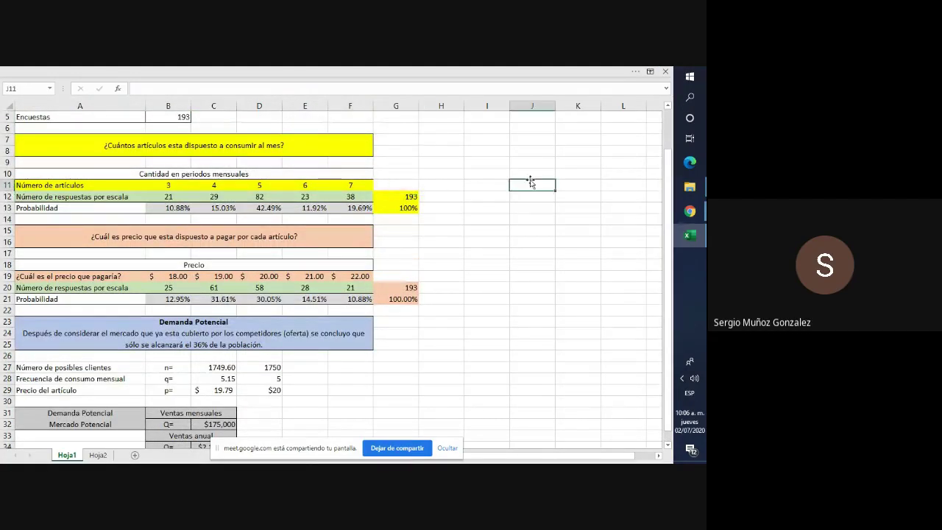
left_click(650, 73)
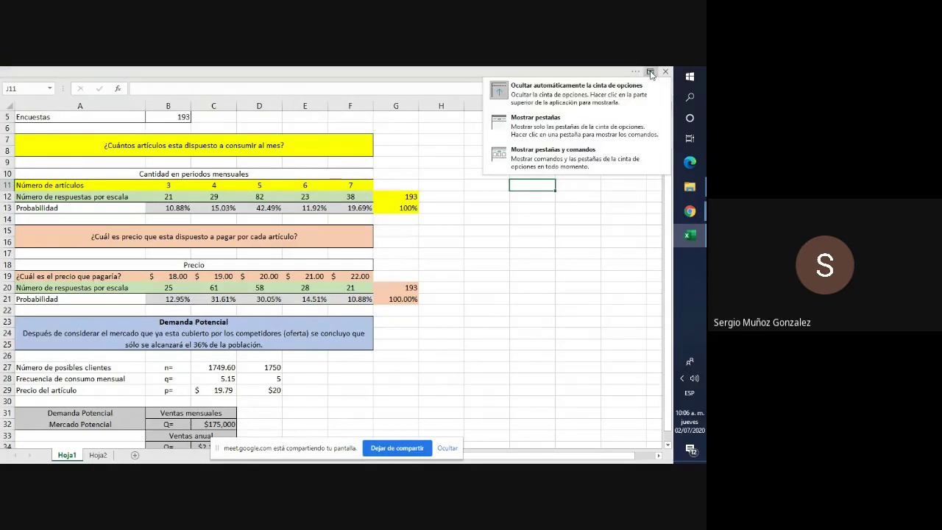
left_click(585, 165)
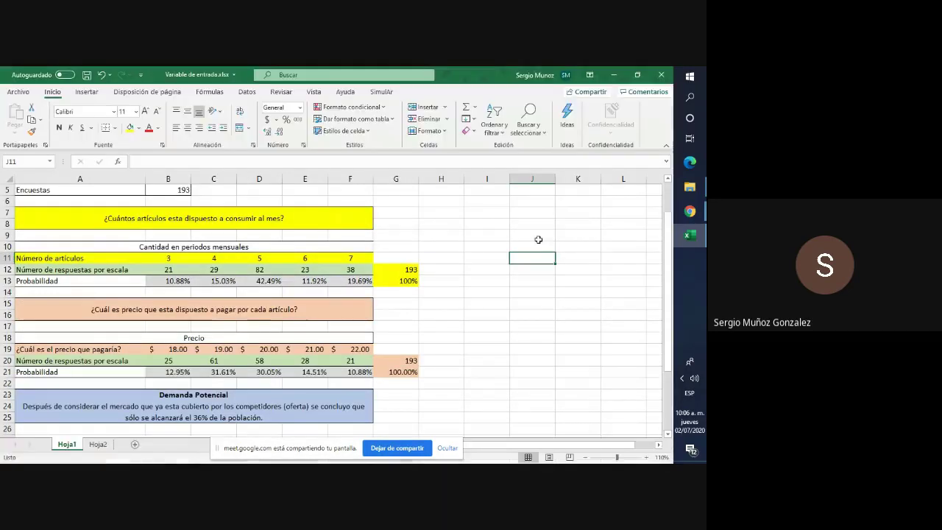
Copy the rounded n, q and p values from D27:D29 into E27:E29
scroll(537, 238, "down", 2)
scroll(537, 238, "up", 1)
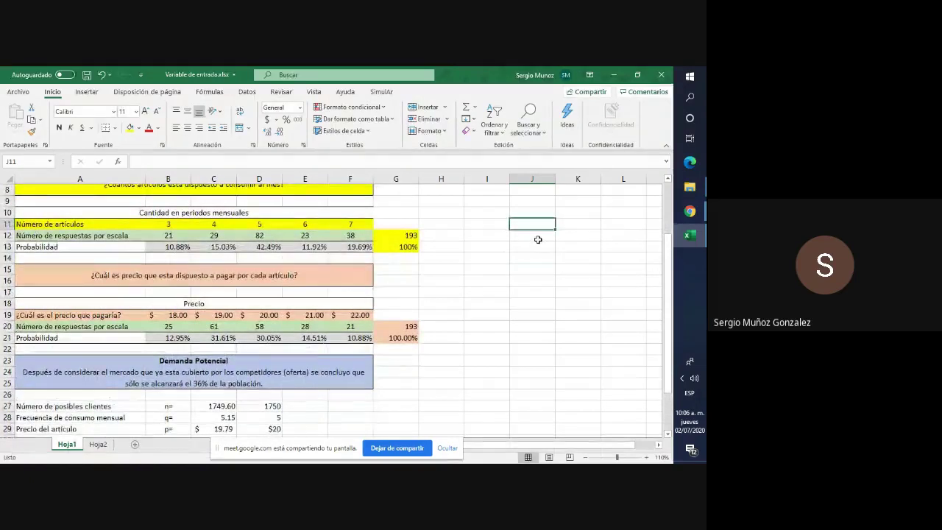
scroll(464, 243, "down", 2)
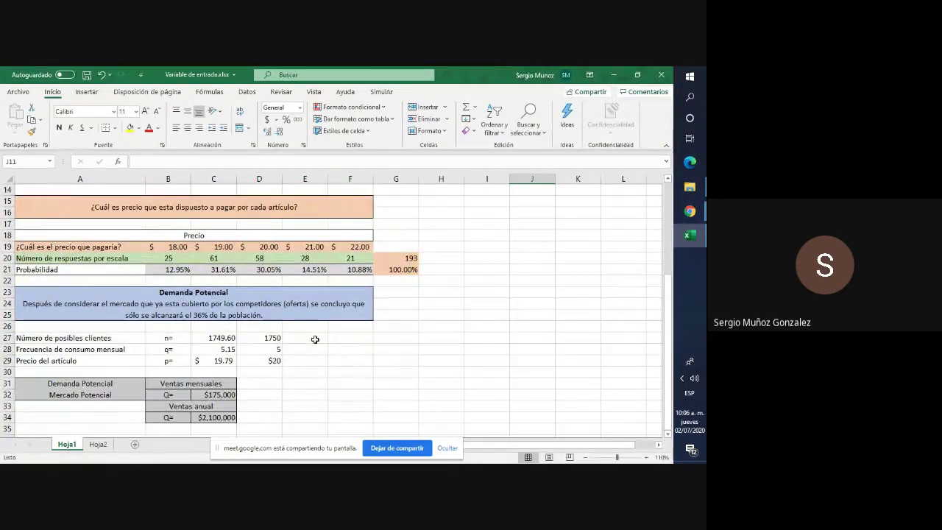
left_click(276, 339)
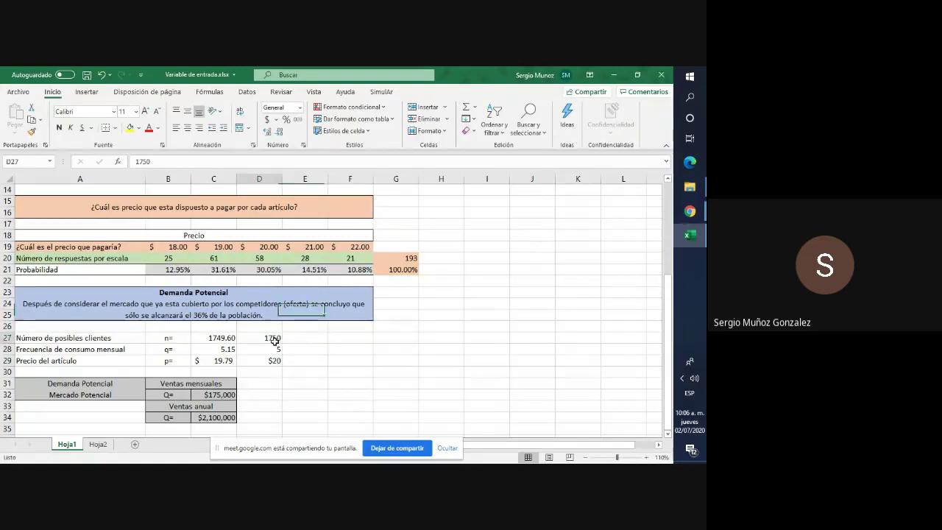
key("shift+Down")
key("shift+Down")
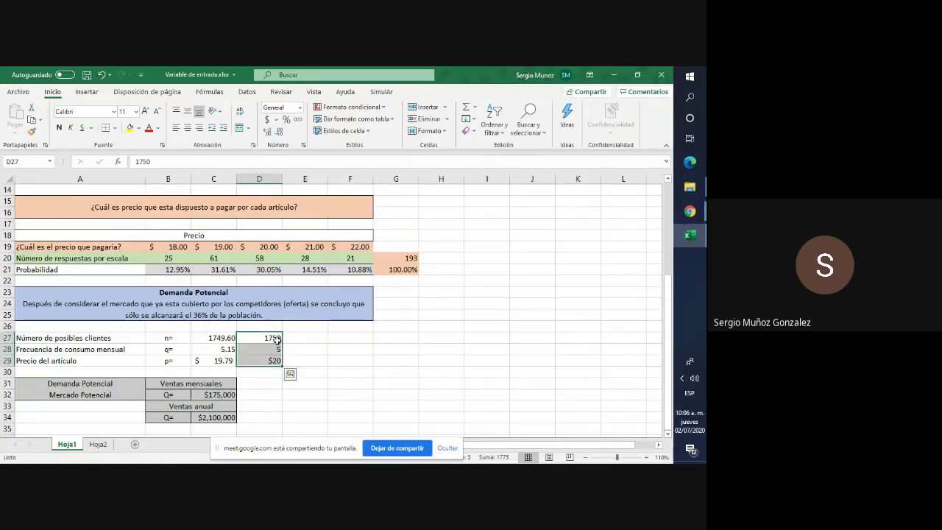
key("ctrl+c")
key("Right")
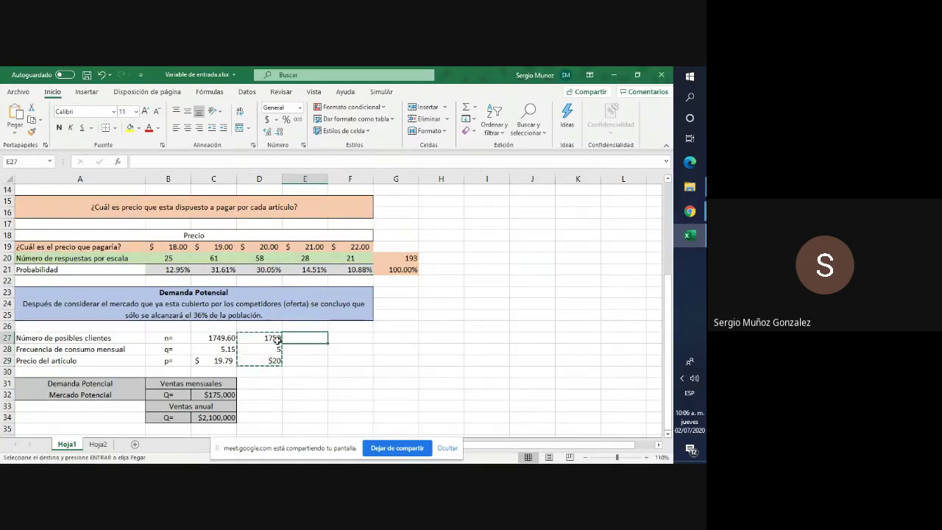
key("ctrl+v")
key("Right")
key("Right")
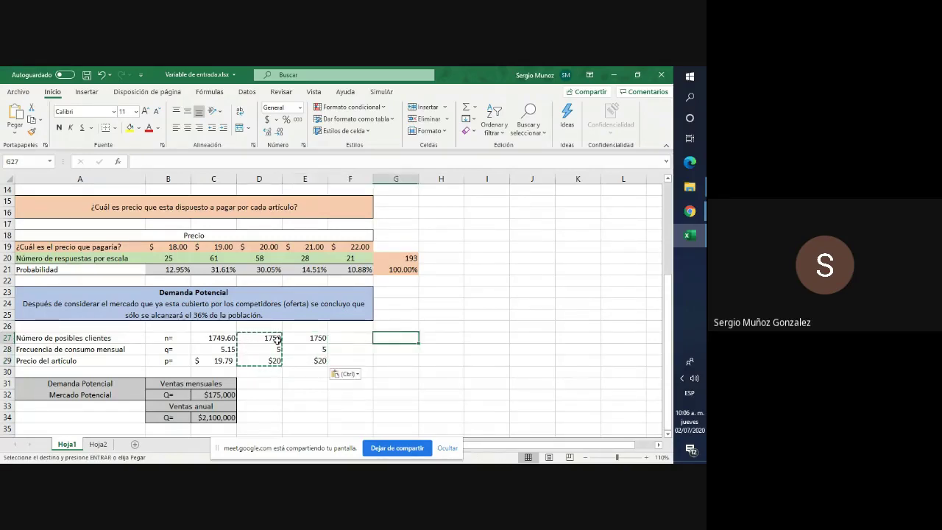
key("Left")
key("Left")
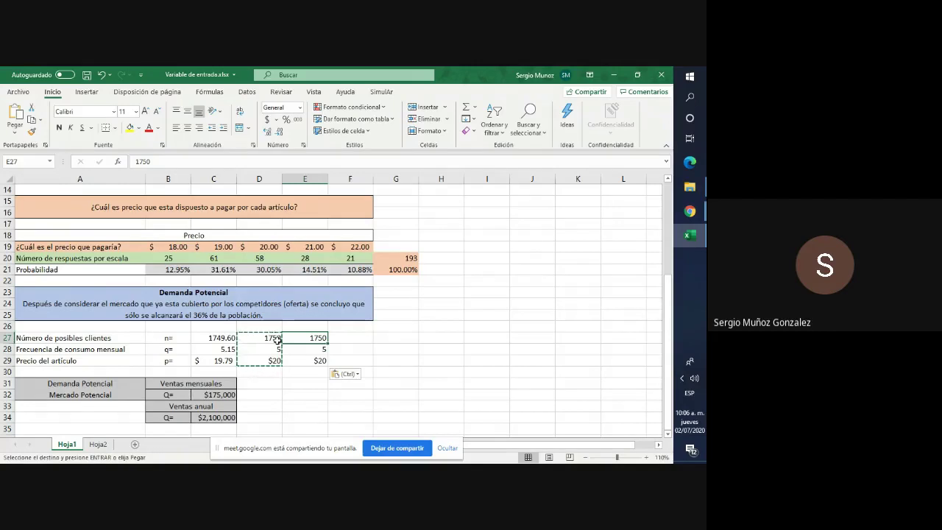
Start defining the monthly consumption frequency in E28 as a SimulAr input variable with a Discreta distribution
left_click(381, 92)
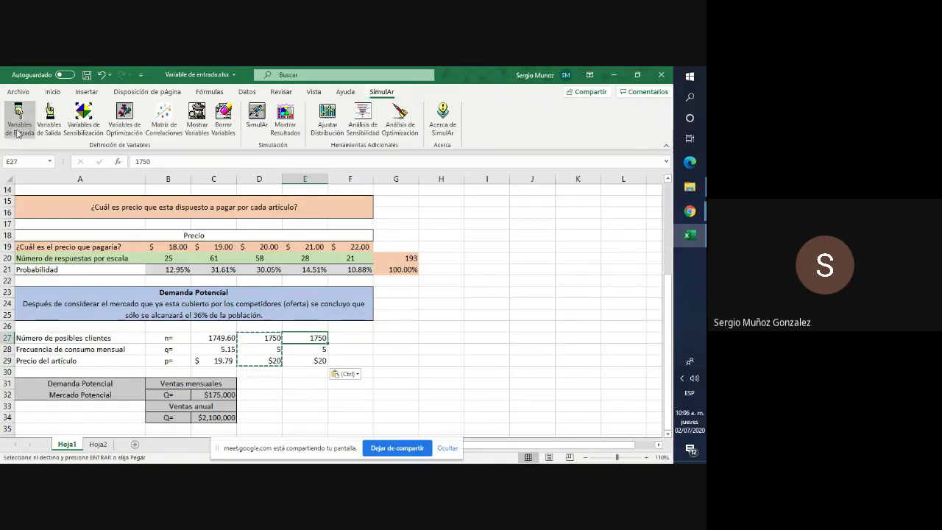
left_click(388, 358)
key("Escape")
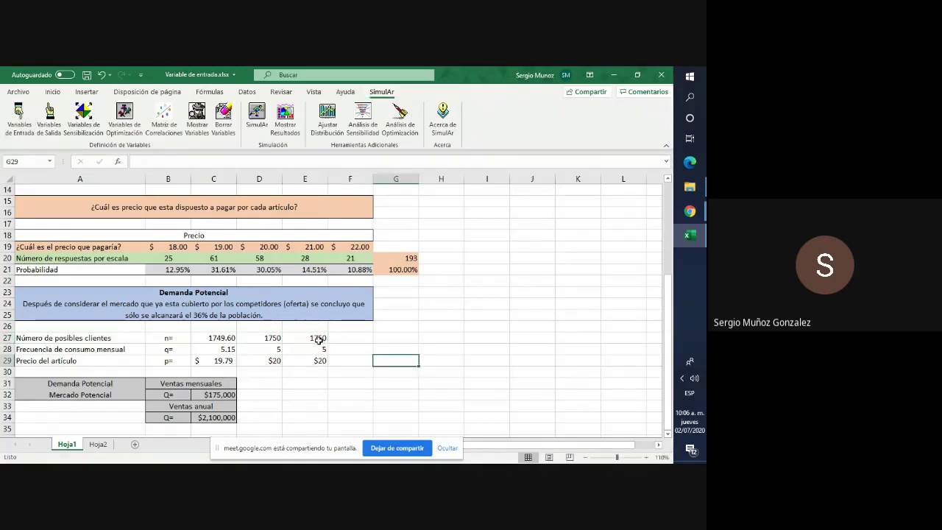
left_click(318, 339)
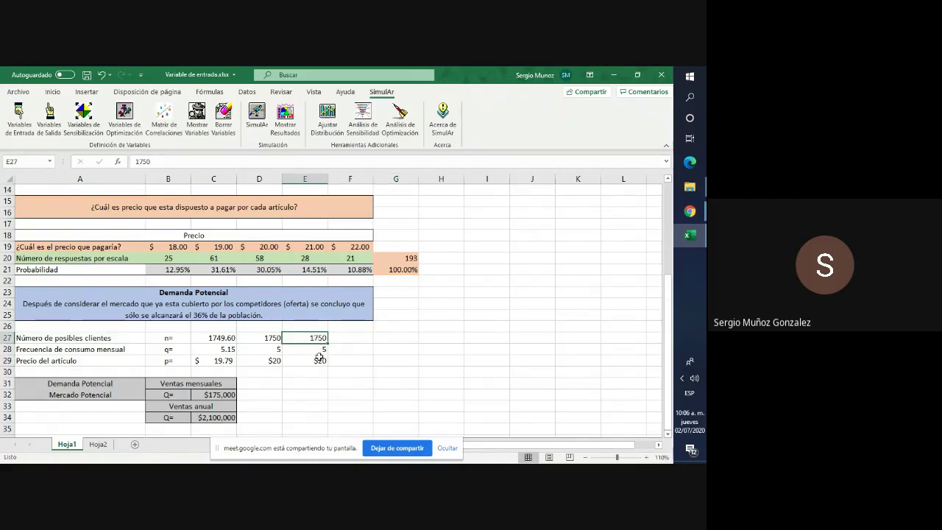
scroll(319, 356, "up", 2)
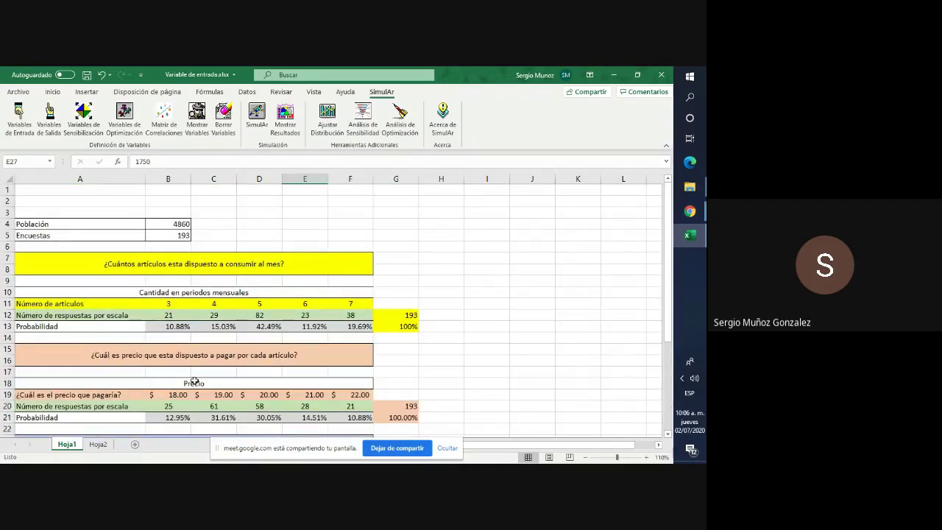
scroll(221, 390, "down", 3)
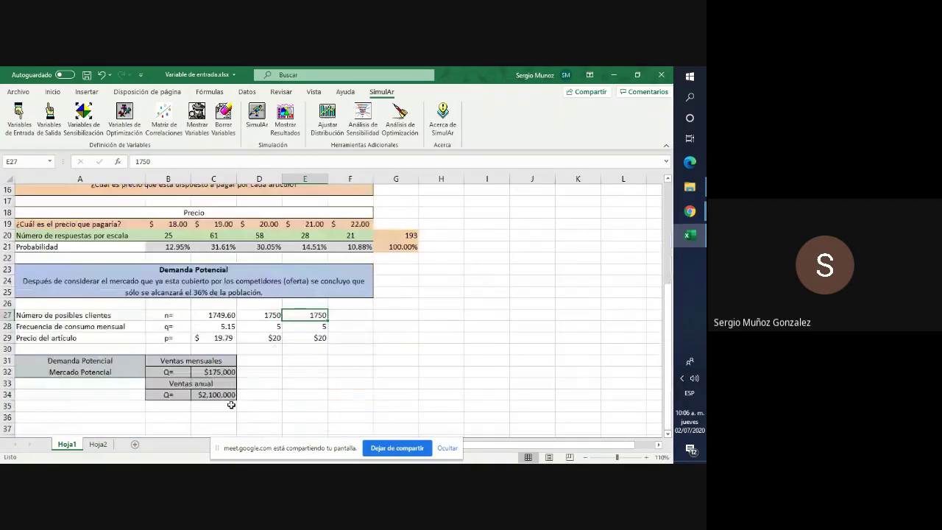
left_click(322, 327)
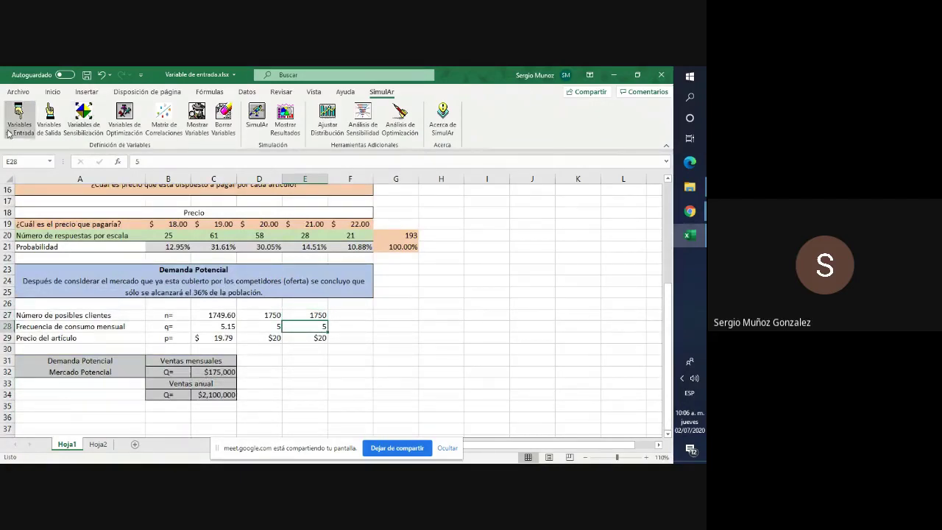
scroll(346, 374, "up", 2)
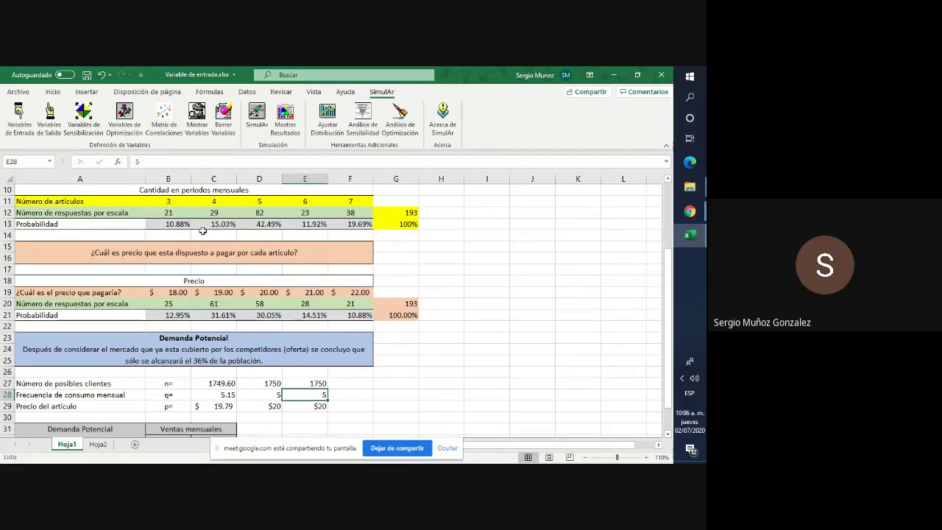
left_click(20, 127)
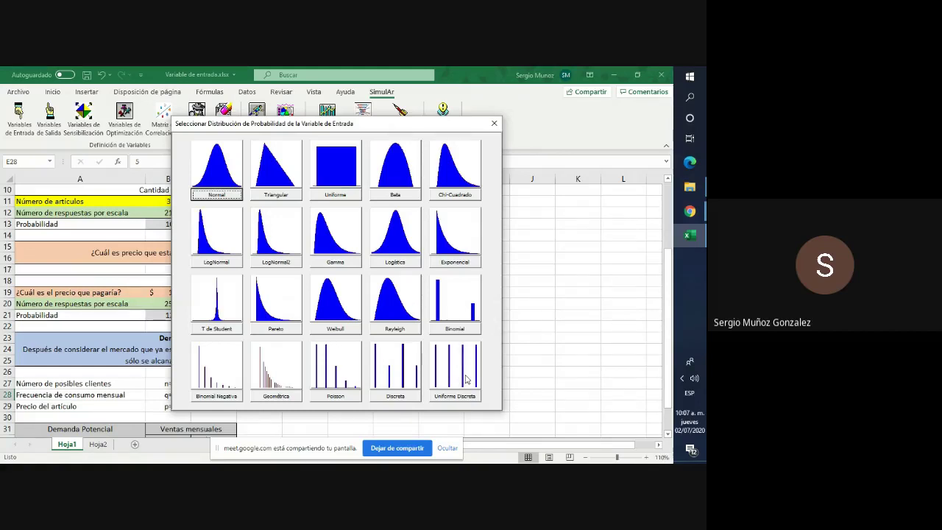
left_click(408, 399)
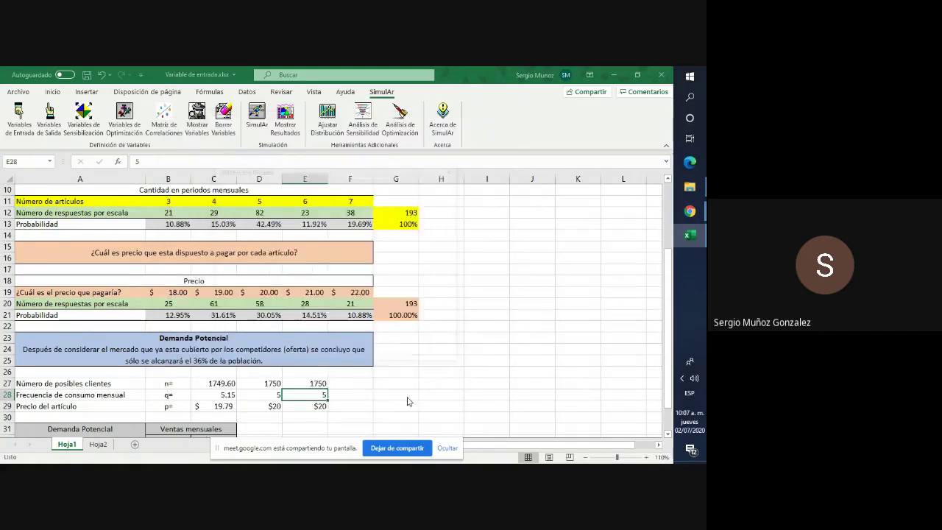
mouse_move(520, 205)
left_mouse_down()
mouse_move(534, 207)
mouse_move(514, 205)
left_mouse_up()
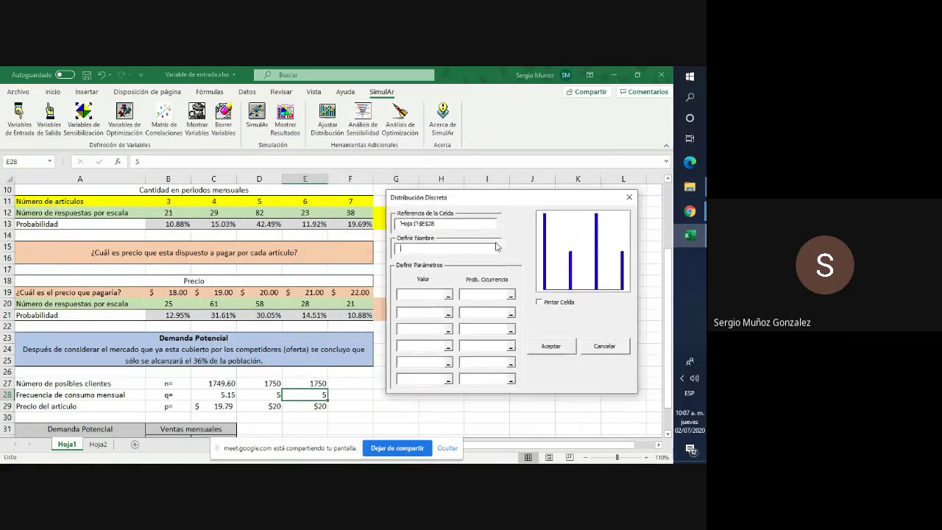
Name the discrete input variable Frecuencia1
left_click(435, 248)
type("Frecuenc")
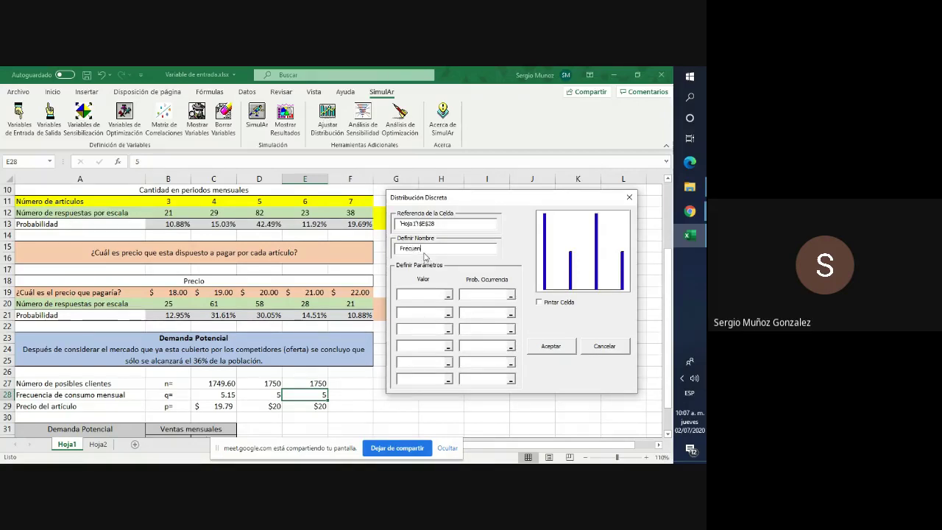
type("ia1")
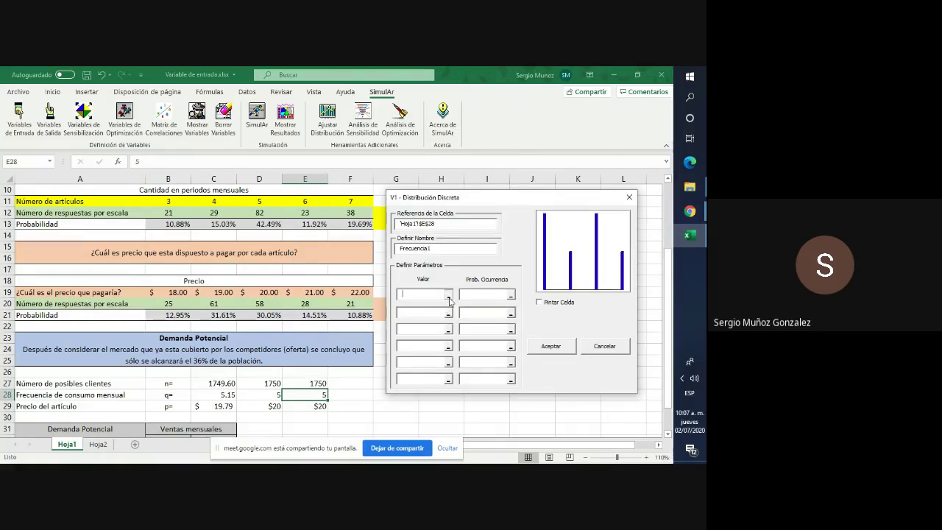
Link the first two value and probability pairs of Frecuencia1 to B11 with B13 and C11 with C13
left_click(449, 297)
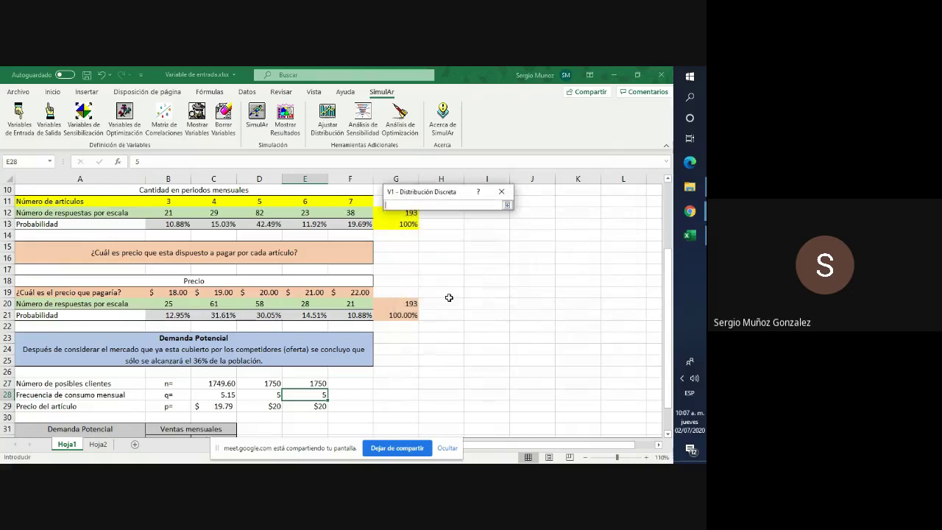
left_click(171, 203)
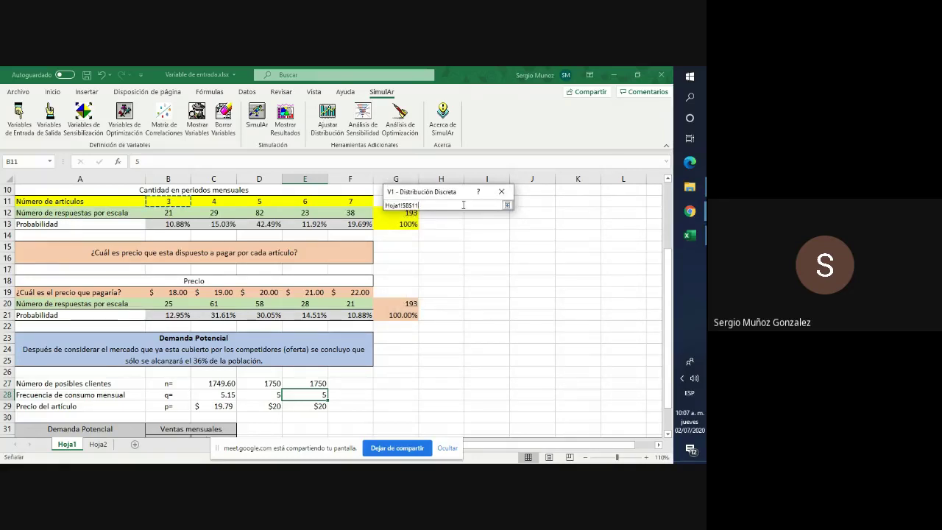
left_click(508, 206)
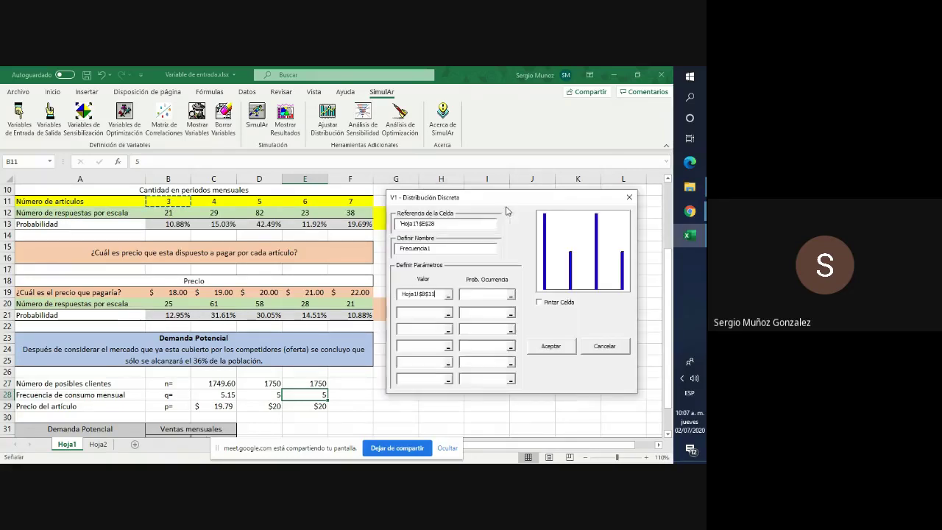
left_click(478, 296)
left_click(177, 223)
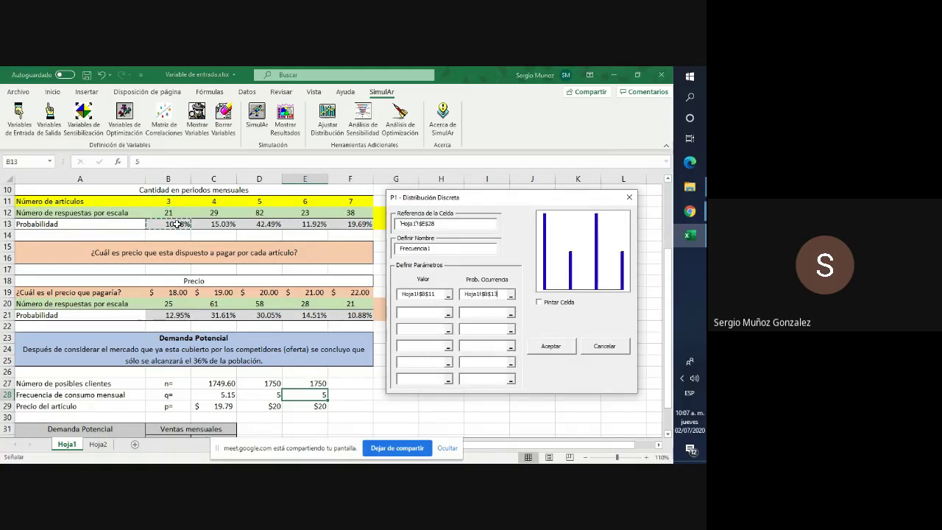
left_click(430, 312)
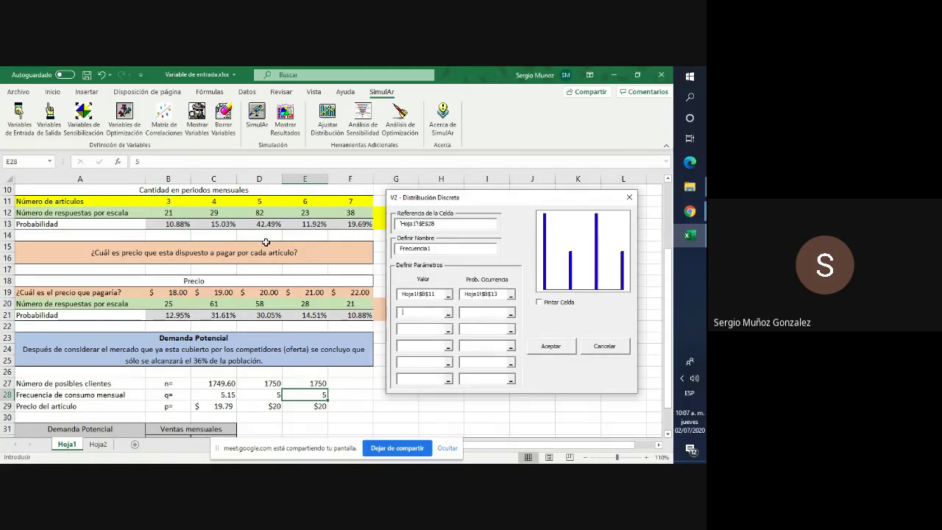
left_click(215, 200)
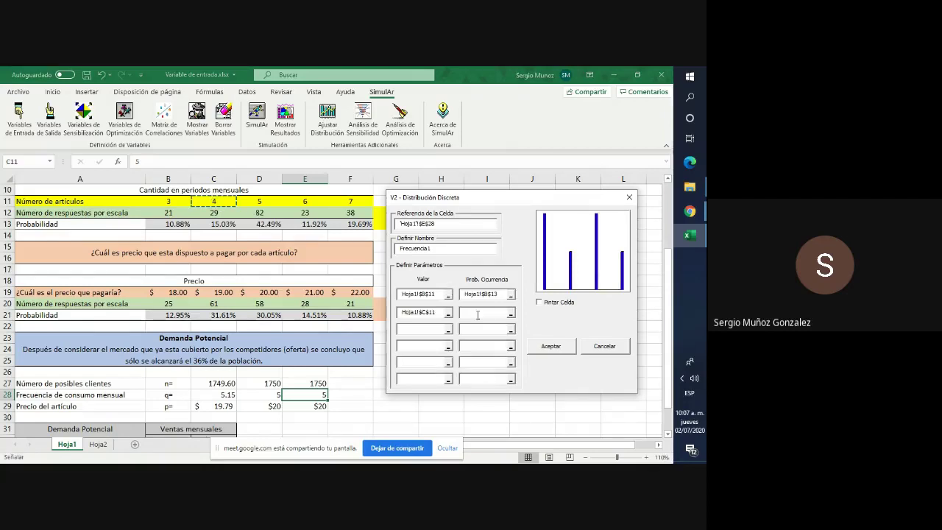
left_click(486, 314)
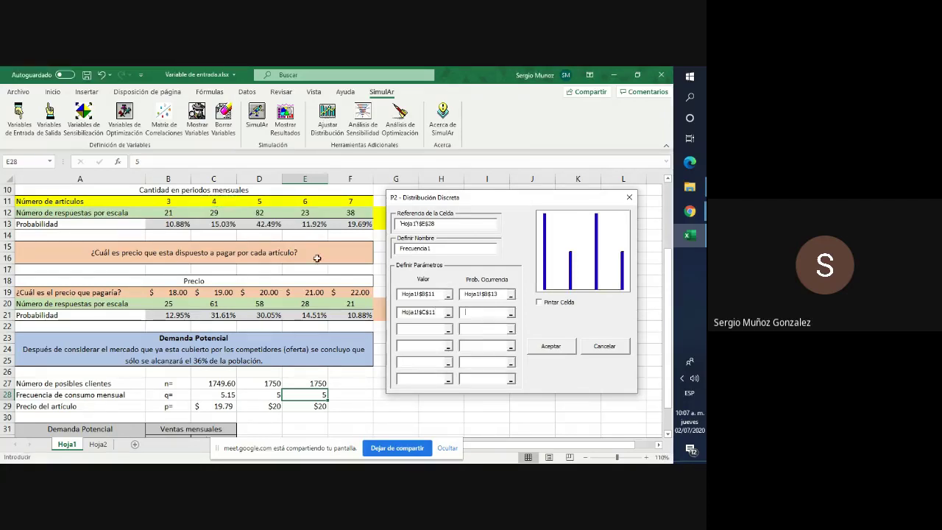
left_click(231, 224)
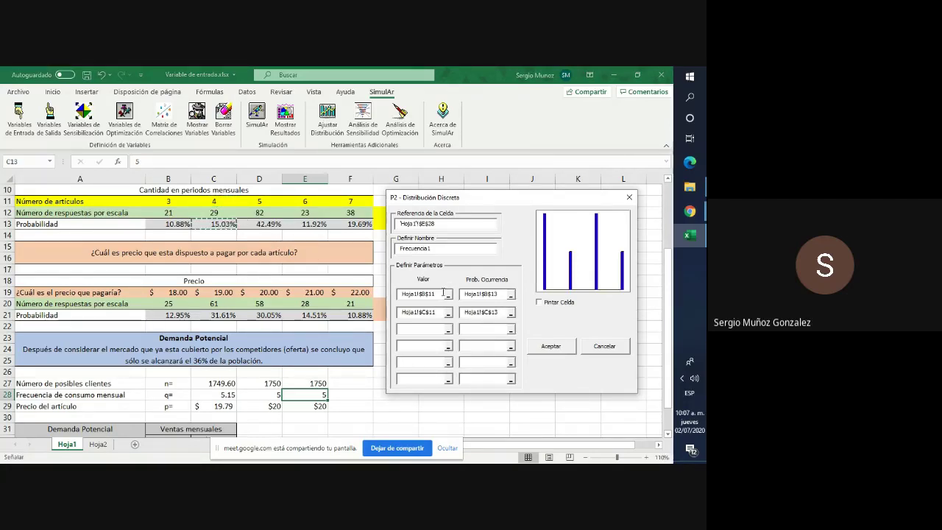
Link the third and fourth value and probability pairs of Frecuencia1 to D11 with D13 and E11 with E13
left_click(420, 332)
left_click(266, 200)
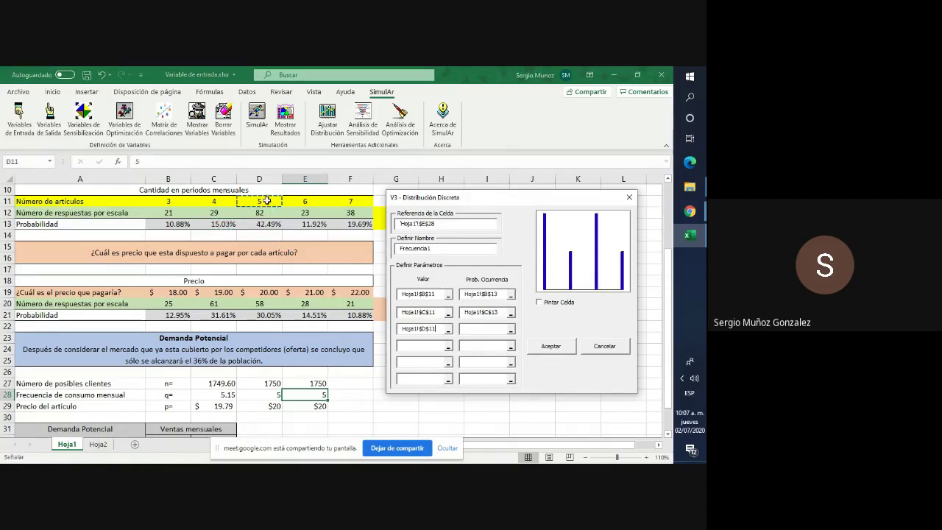
left_click(475, 329)
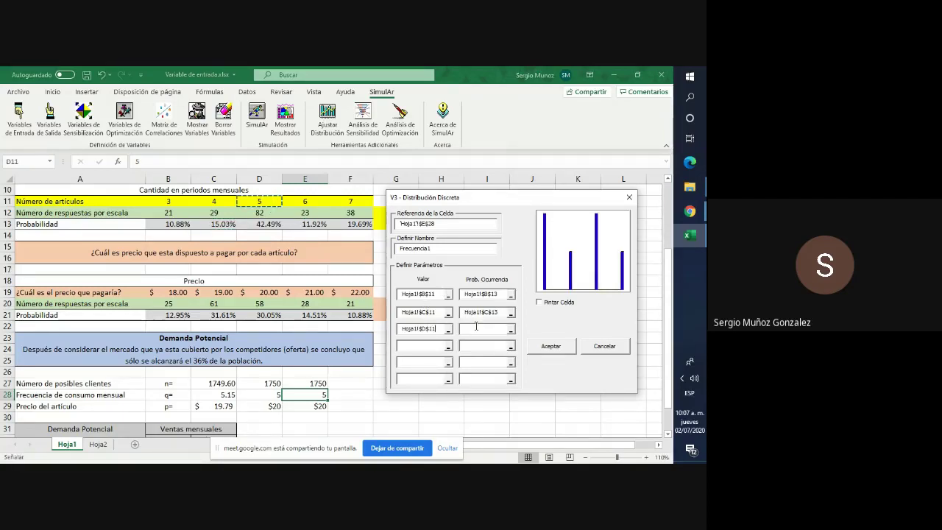
left_click(268, 226)
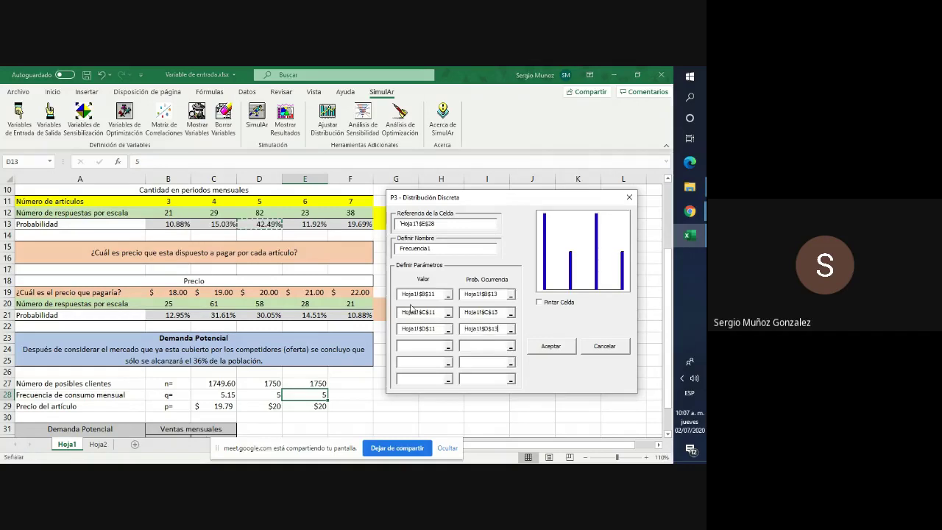
left_click(418, 344)
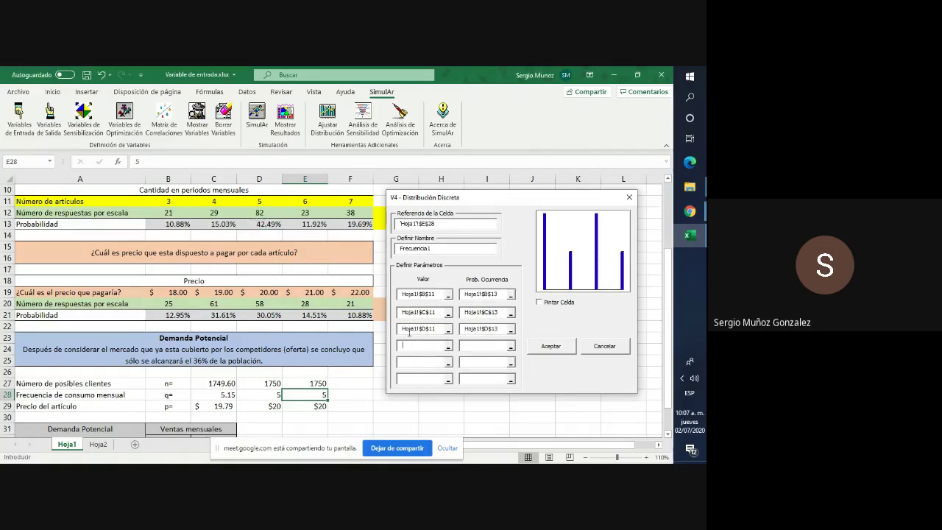
left_click(308, 201)
left_click(475, 344)
left_click(315, 225)
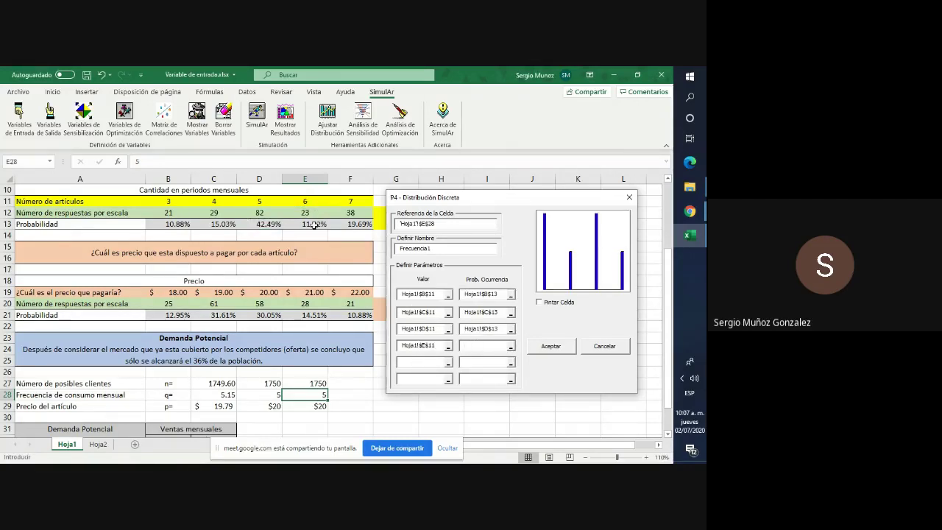
Link the fifth value and probability pair of Frecuencia1 to F11 and F13, enable cell painting, and accept the variable
left_click(423, 362)
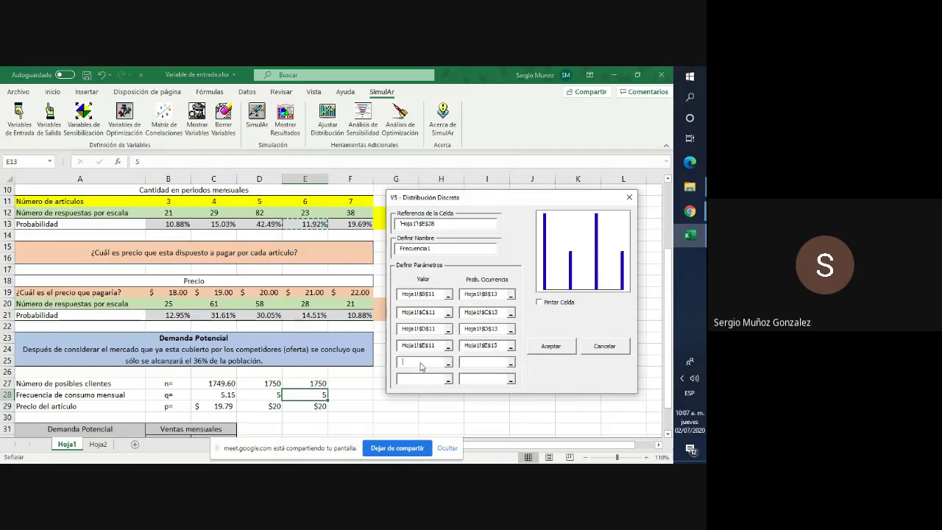
left_click(353, 202)
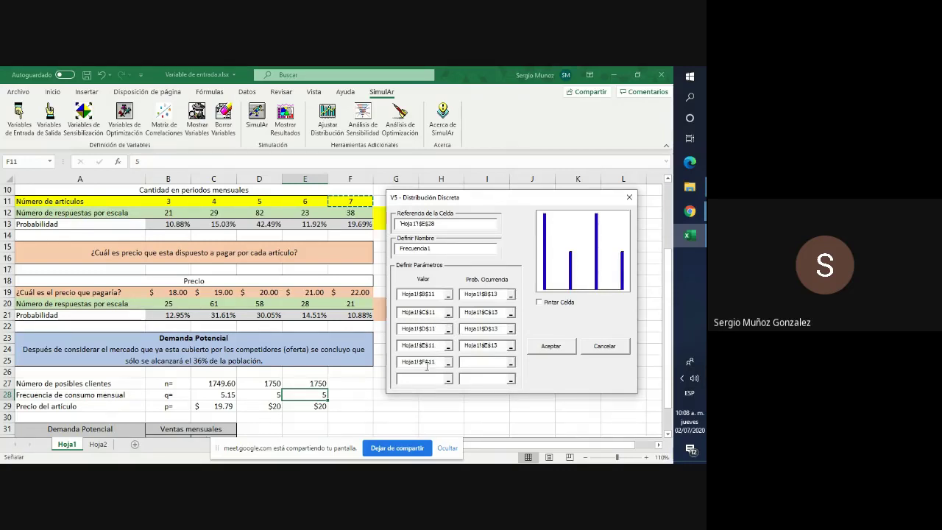
left_click(482, 362)
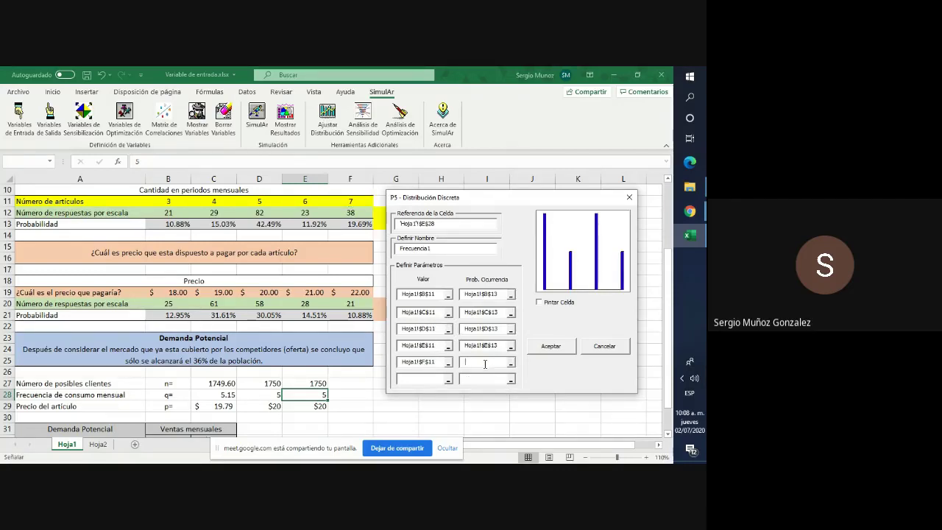
left_click(355, 229)
left_click(544, 307)
left_click(561, 346)
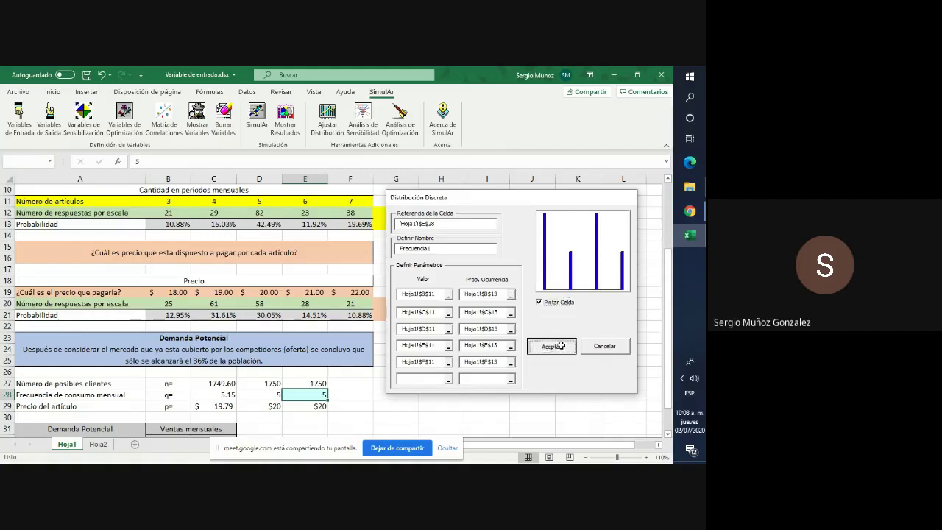
left_click(473, 384)
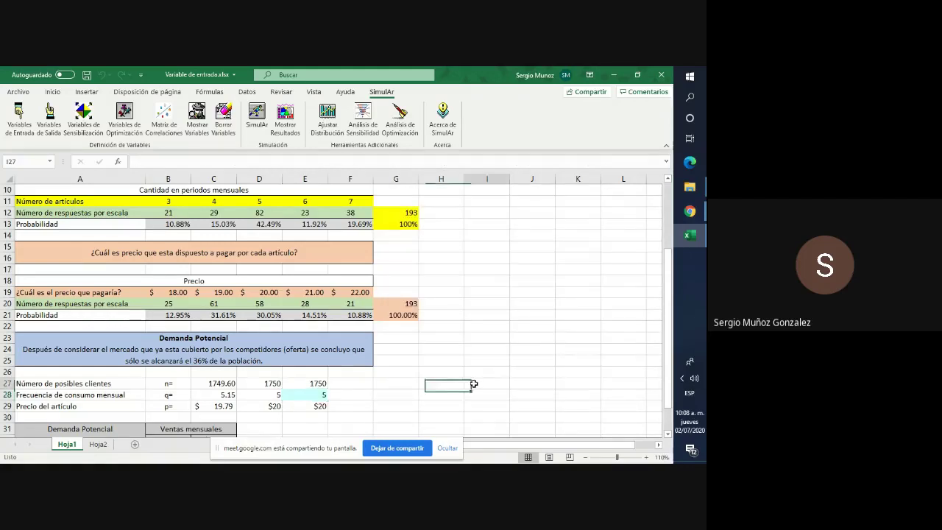
Examine the discrete formula and simulated value in E28 against the article quantities and probabilities in the monthly consumption table
left_click(308, 396)
scroll(324, 394, "down", 2)
left_click(332, 391)
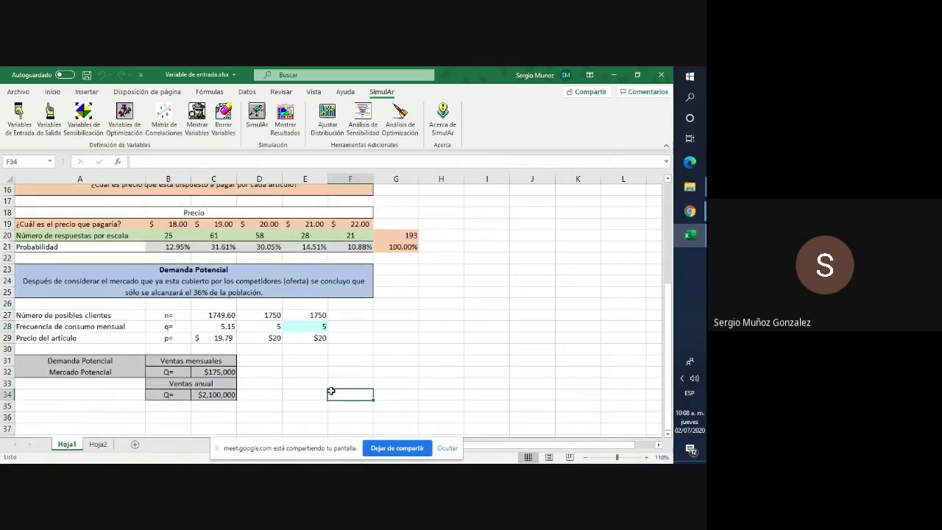
left_click(310, 327)
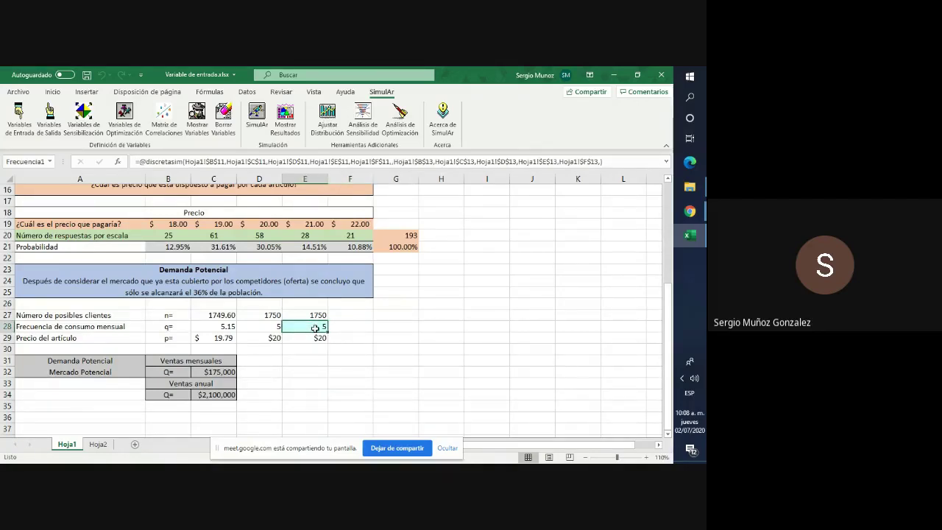
left_click(450, 346)
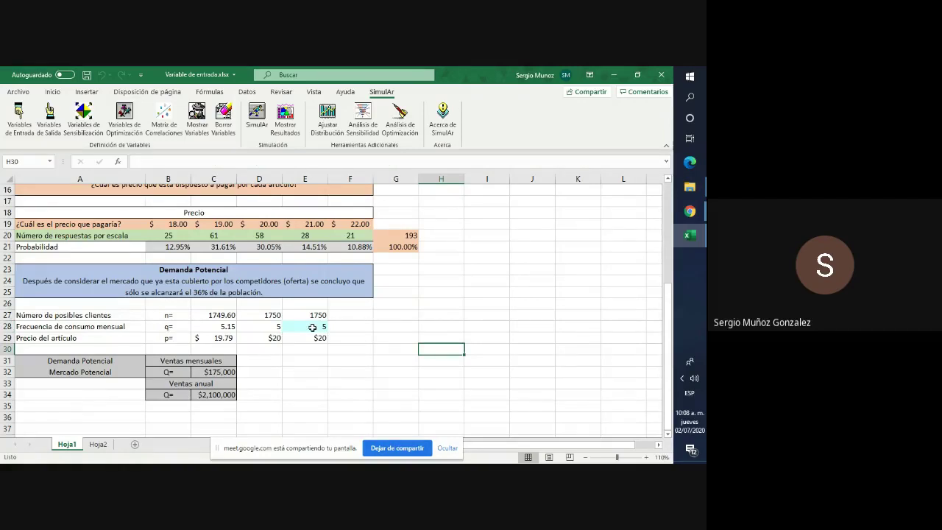
scroll(312, 327, "up", 1)
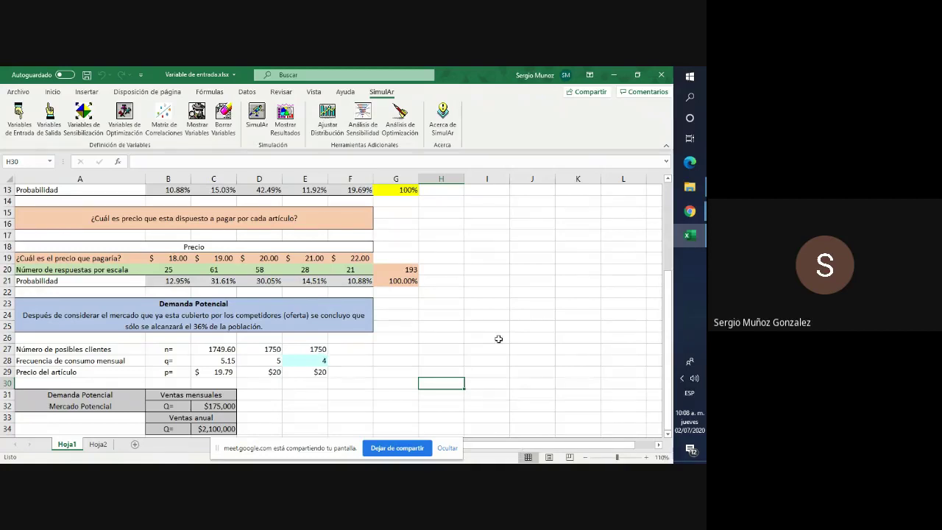
scroll(497, 323, "down", 2)
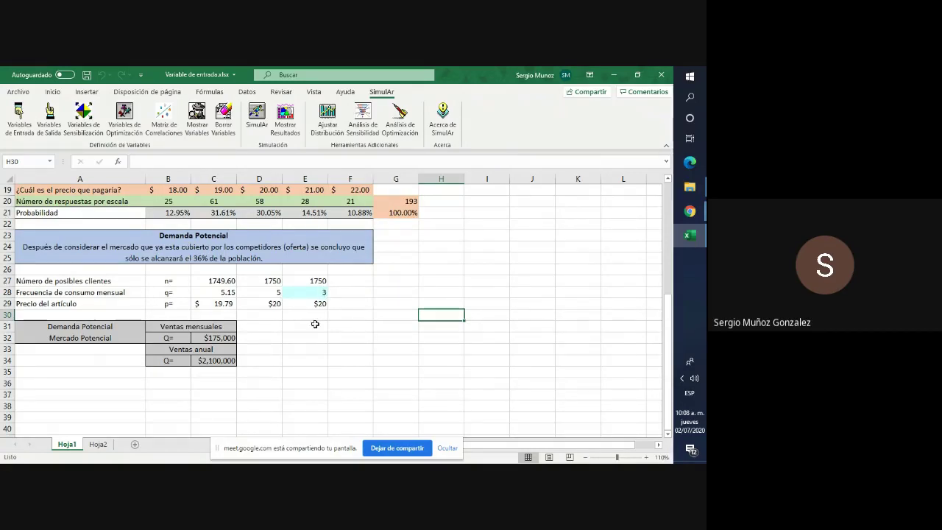
scroll(300, 329, "up", 2)
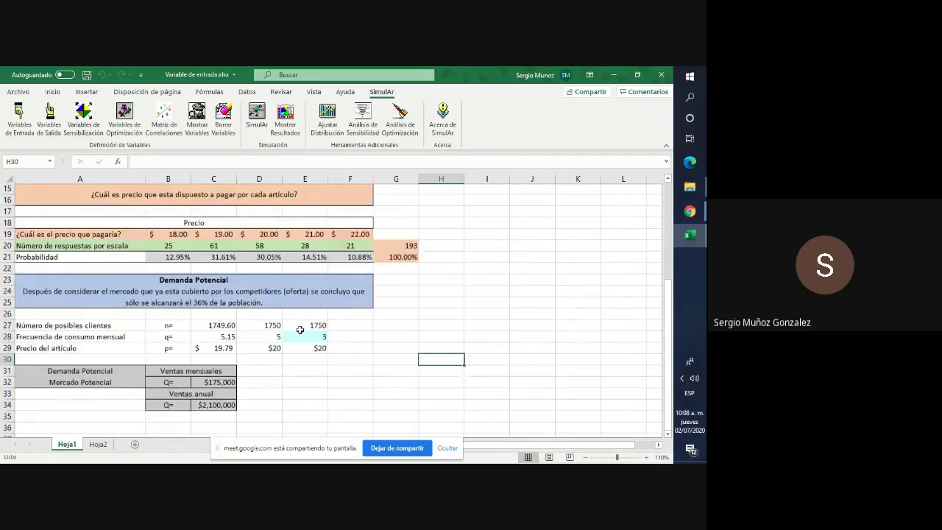
scroll(305, 325, "up", 2)
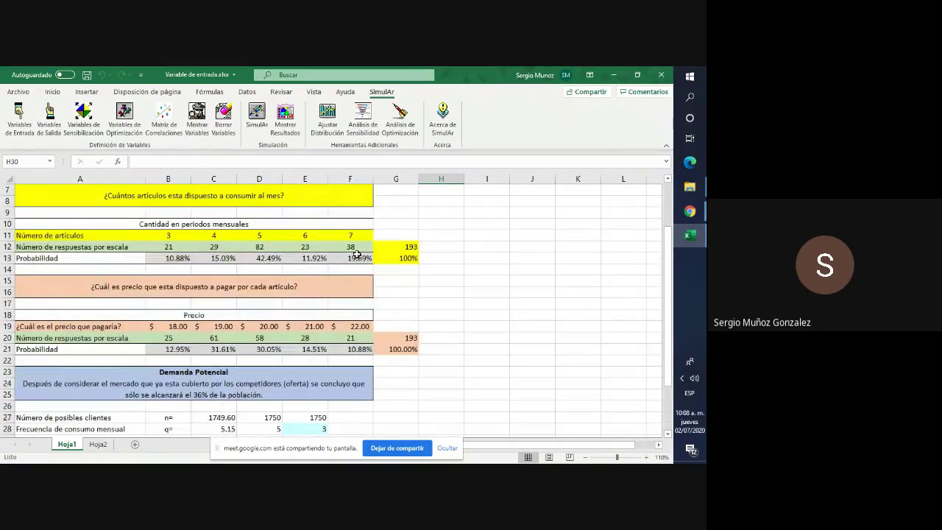
scroll(408, 411, "down", 2)
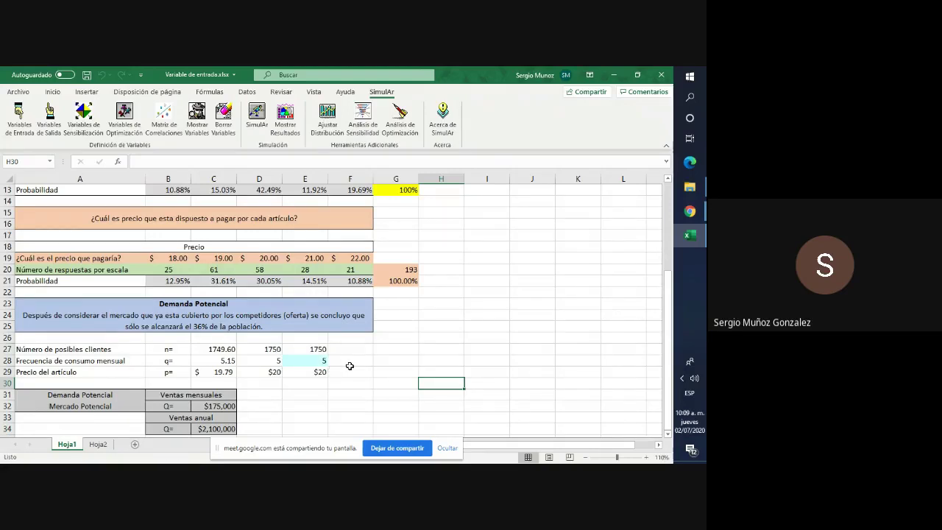
scroll(350, 366, "up", 3)
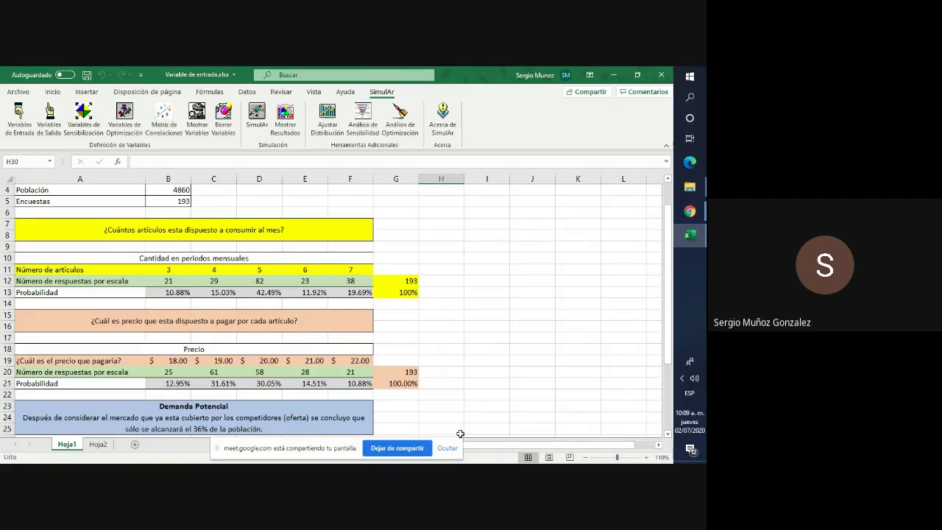
scroll(472, 394, "down", 5)
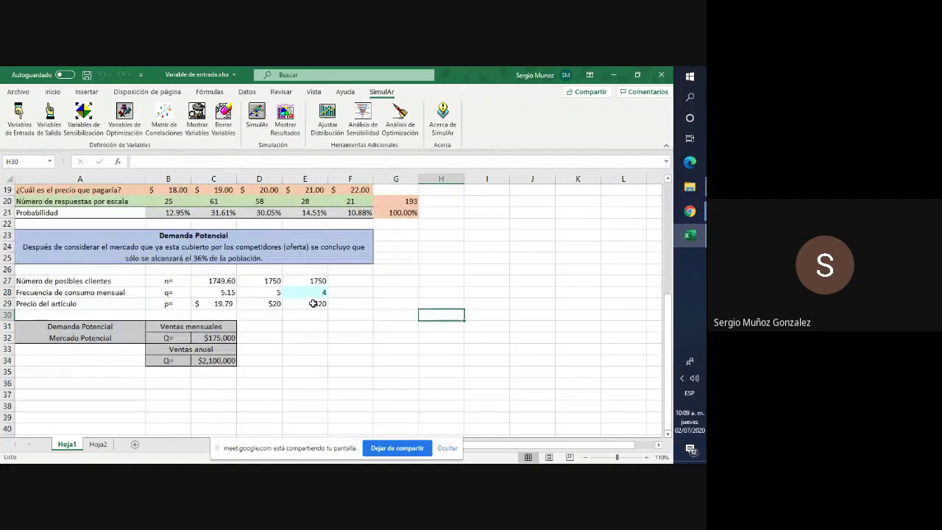
scroll(298, 325, "up", 1)
scroll(298, 325, "up", 2)
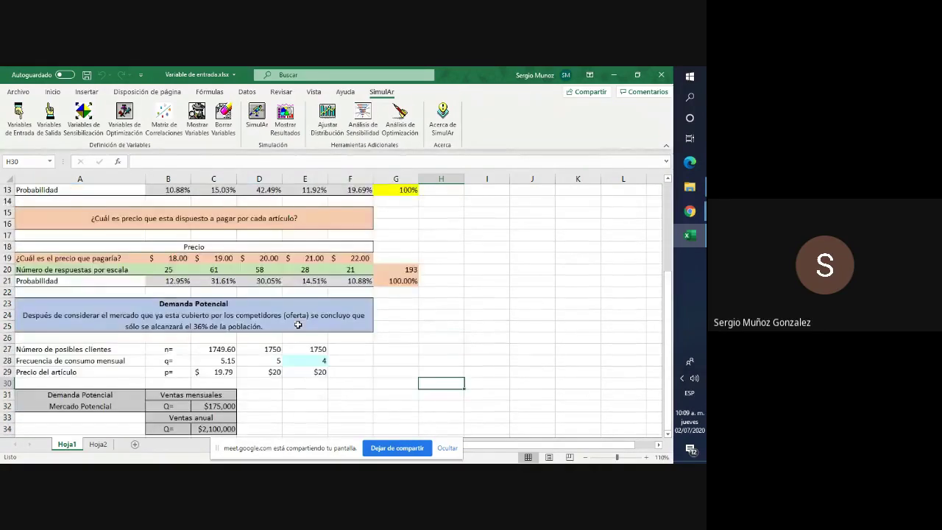
Start defining the article price in E29 as a SimulAr input variable with a Discreta distribution named Precio1
left_click(309, 371)
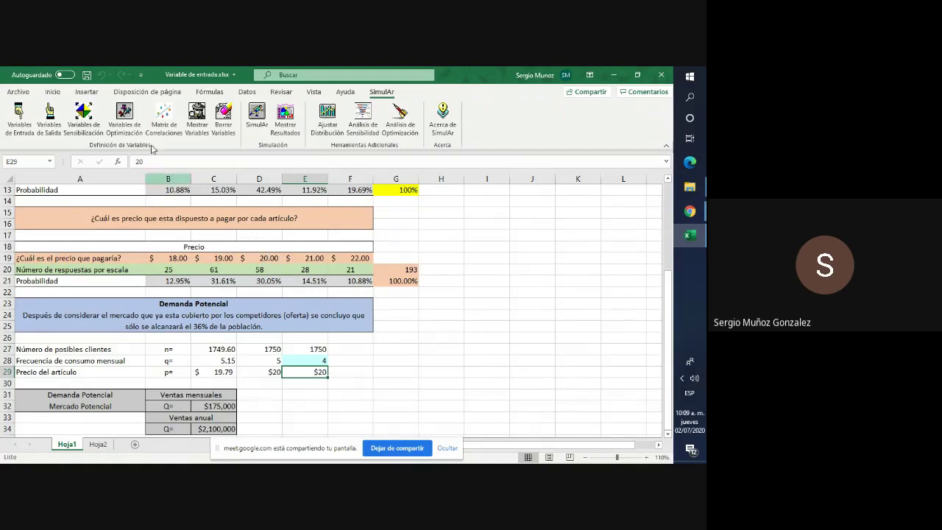
left_click(20, 126)
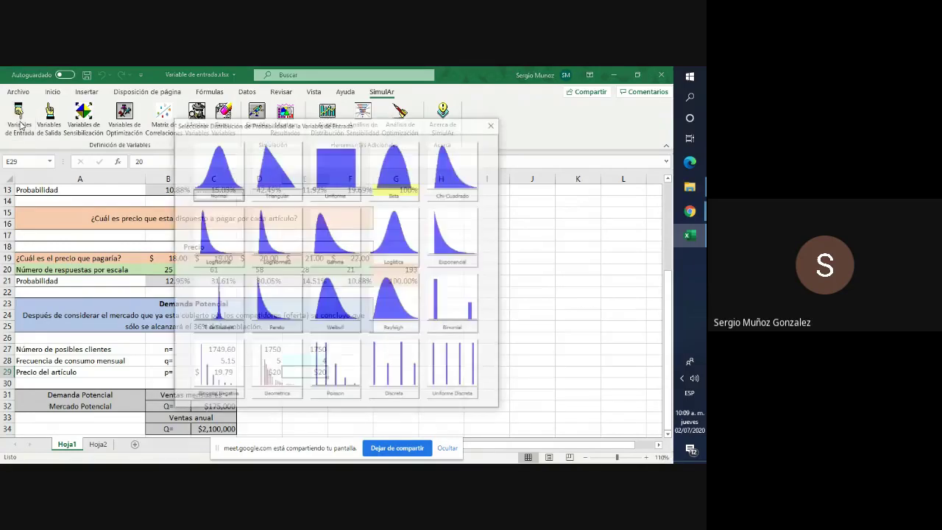
left_click(411, 395)
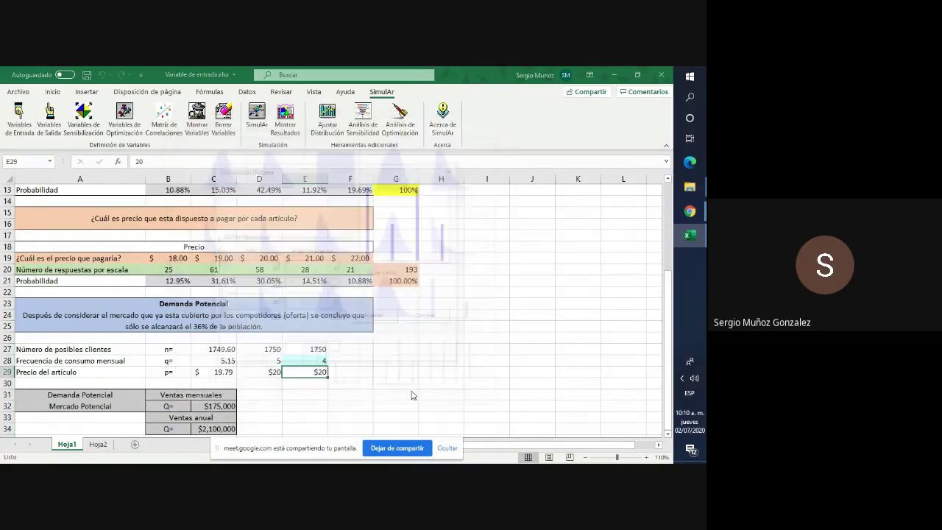
left_click_drag(348, 175, 572, 206)
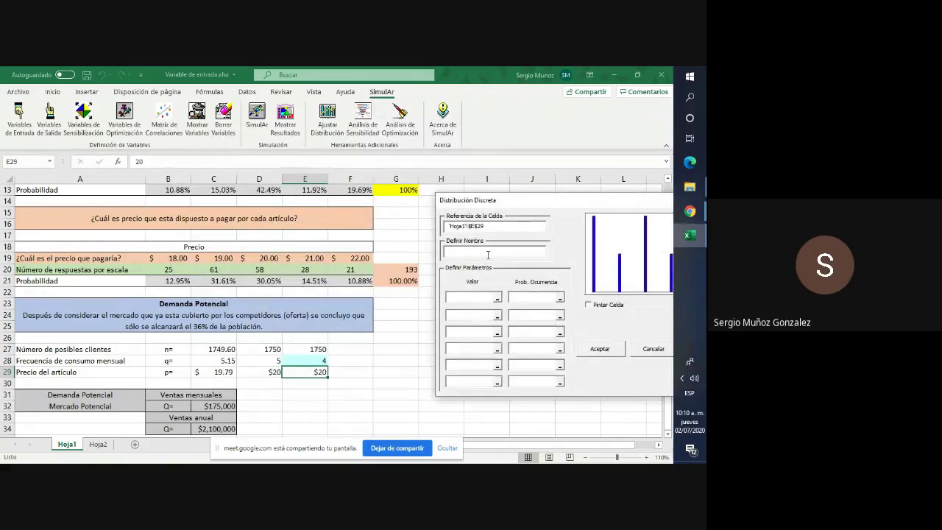
type("Precio1")
Link the first two value and probability pairs of Precio1 to B19 with B21 and C19 with C21
left_click(480, 297)
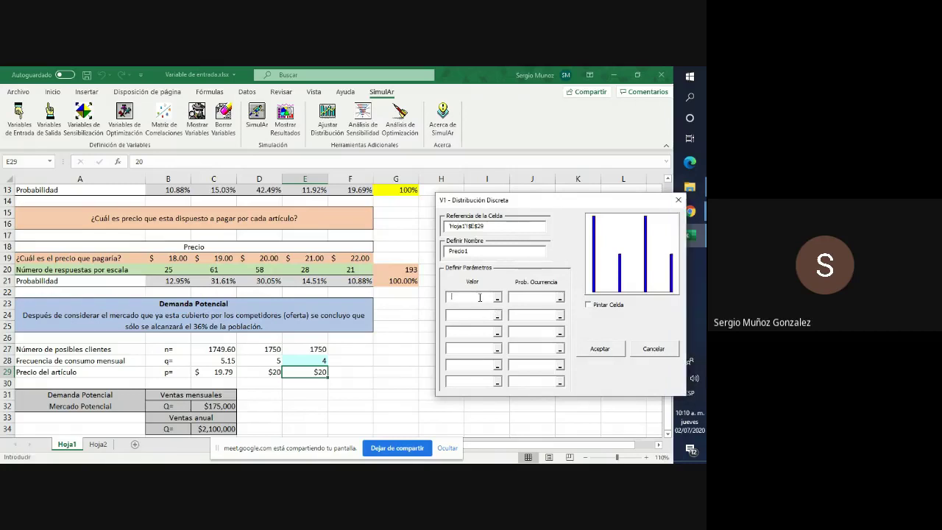
left_click(178, 257)
left_click(527, 296)
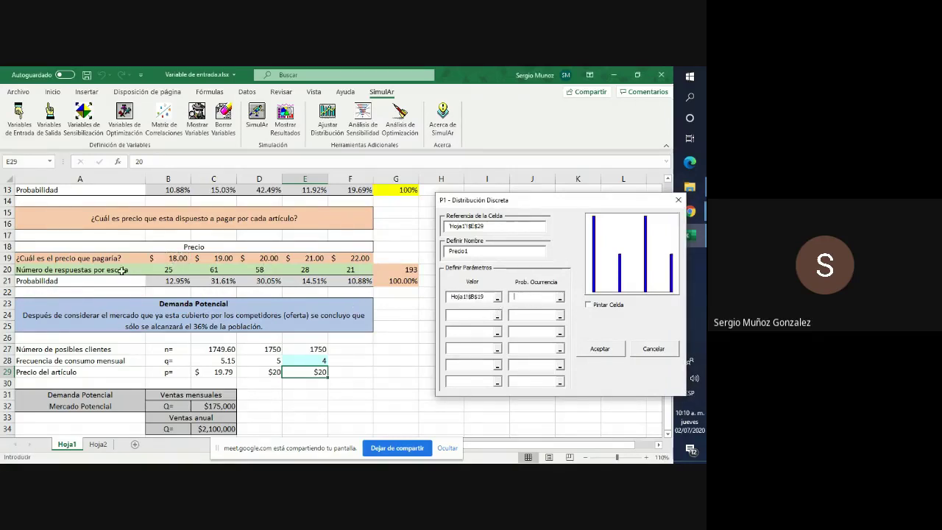
left_click(175, 281)
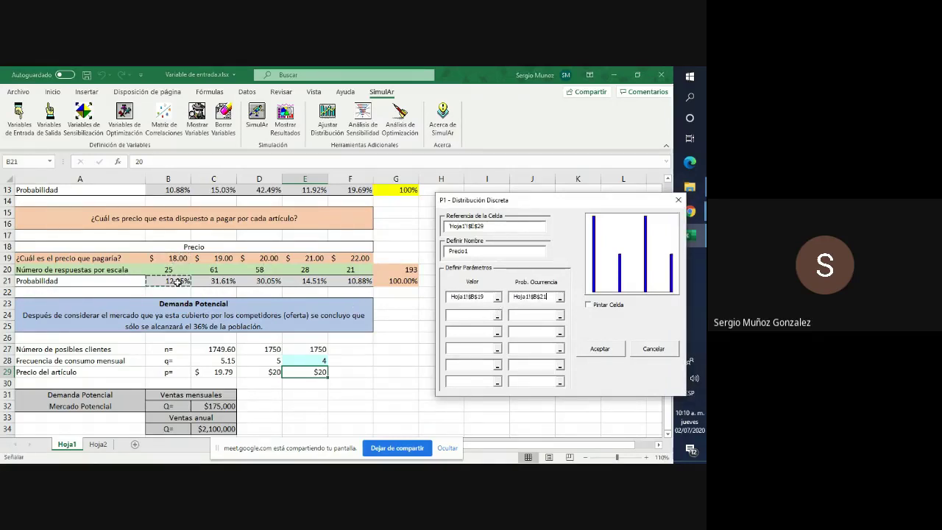
left_click(469, 313)
left_click(227, 258)
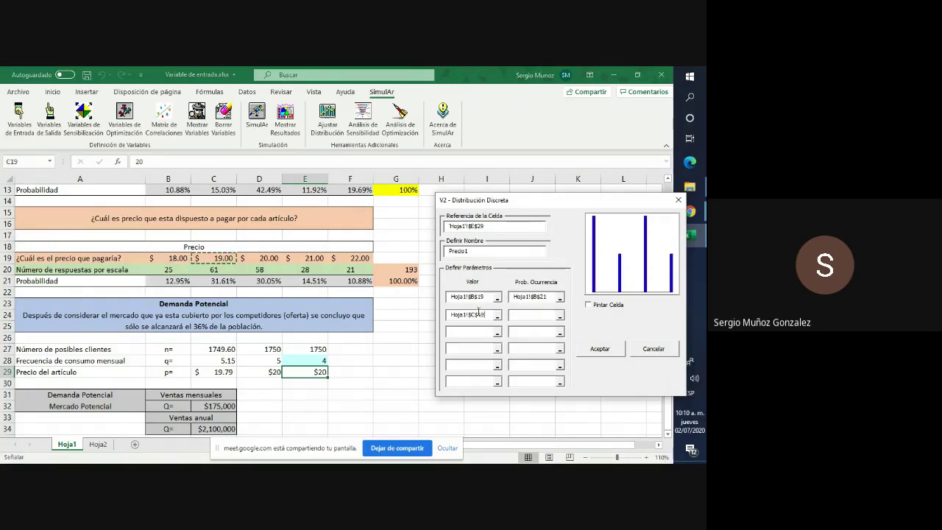
left_click(529, 314)
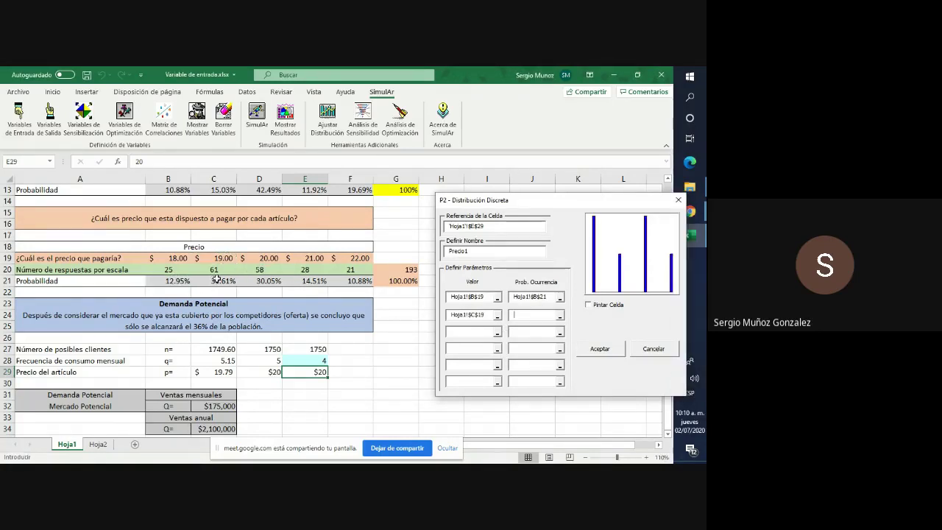
left_click(226, 283)
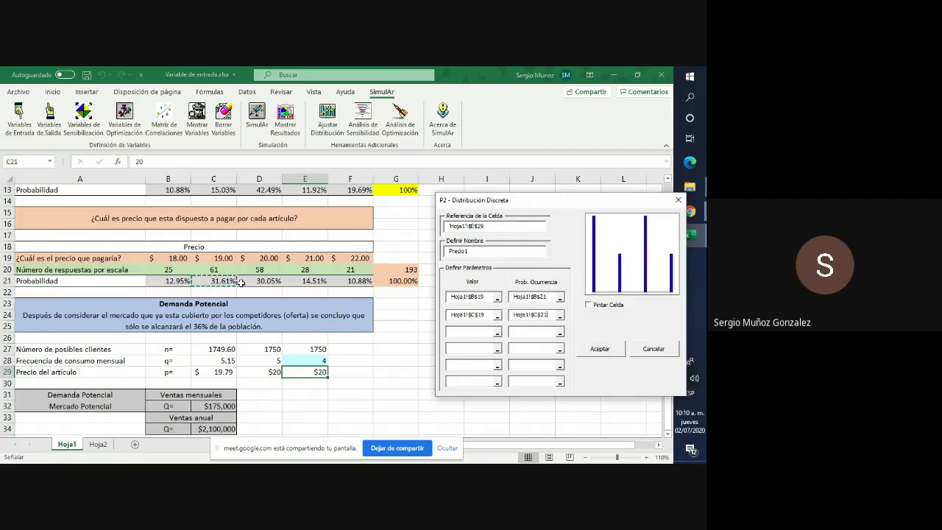
Link the third and fourth value and probability pairs of Precio1 to D19 with D21 and E19 with E21
left_click(484, 331)
left_click(261, 259)
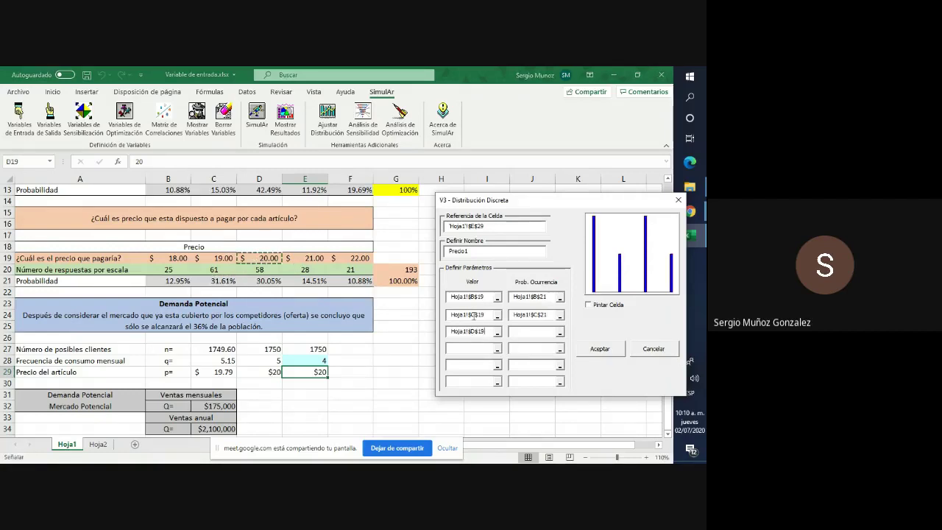
left_click(547, 333)
left_click(273, 281)
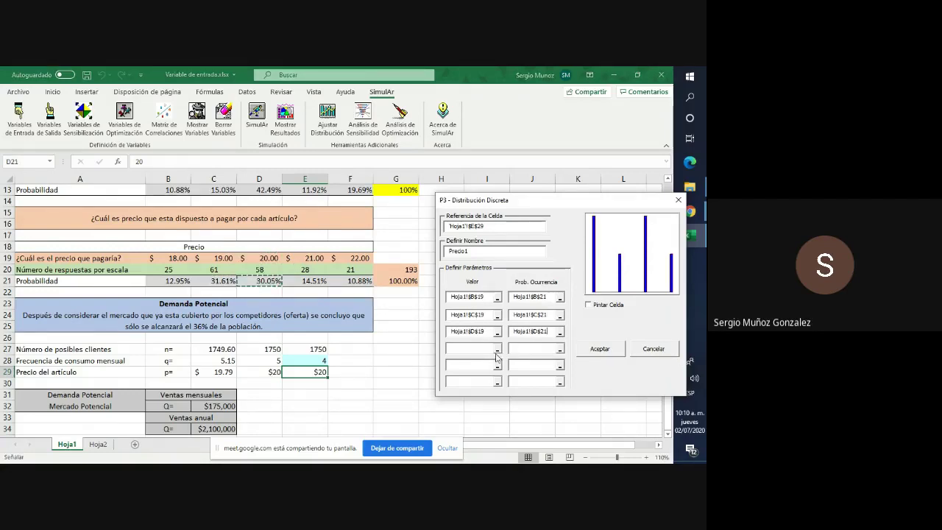
left_click(489, 348)
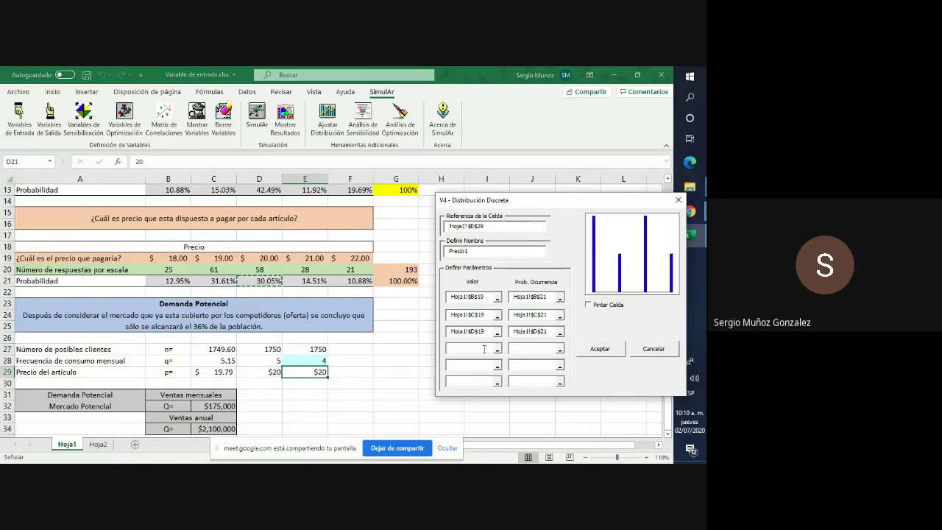
left_click(322, 259)
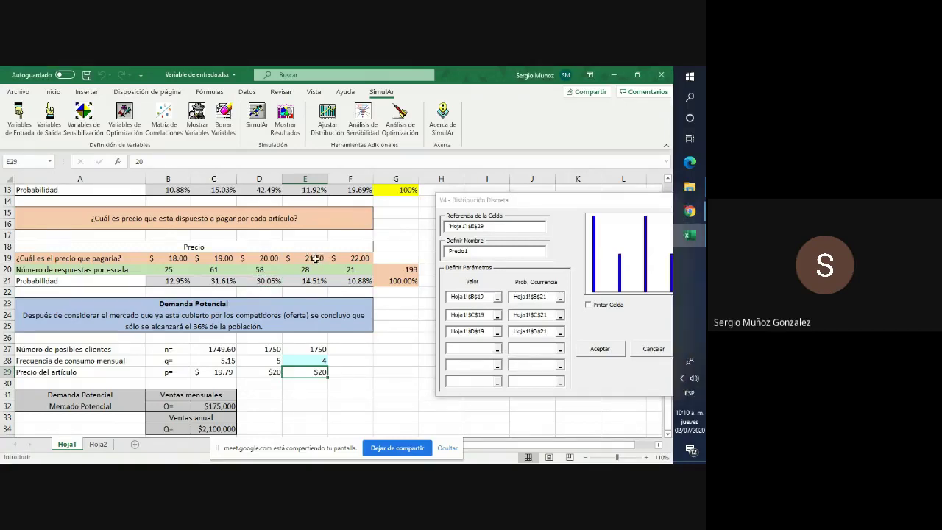
left_click(536, 347)
left_click(306, 281)
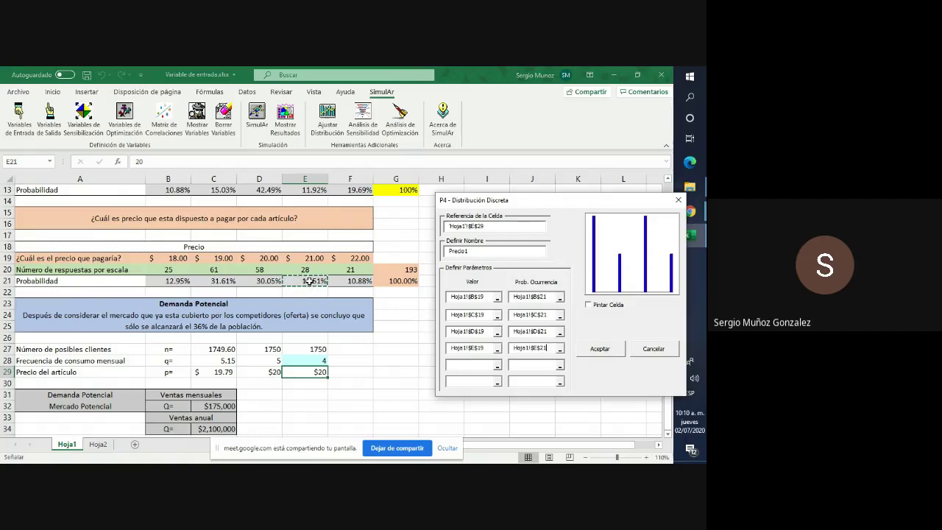
Link the fifth value and probability pair of Precio1 to F19 and F21, enable cell painting, and accept the variable
left_click(474, 365)
left_click(359, 259)
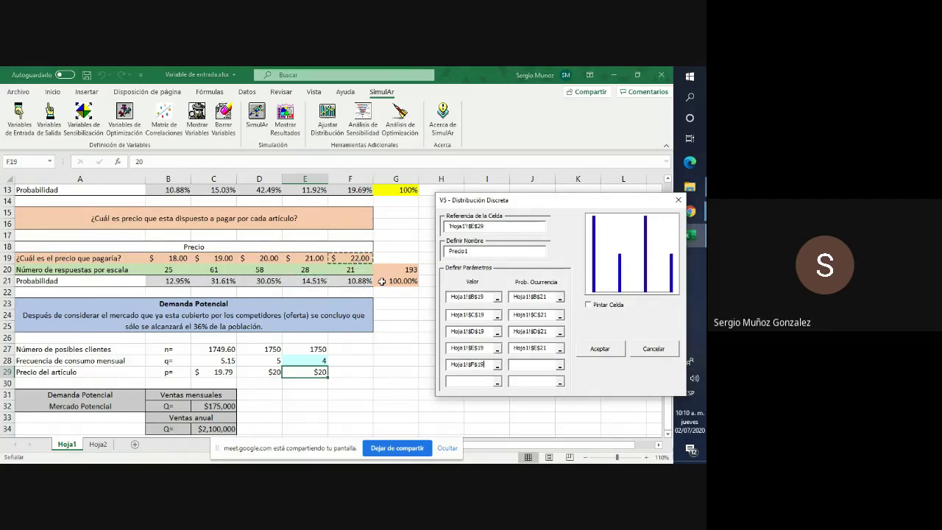
left_click(523, 363)
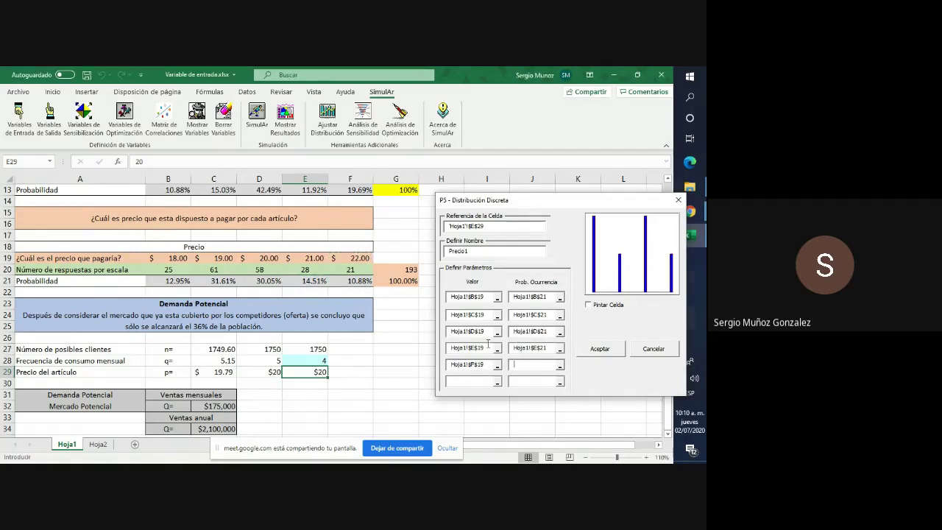
left_click(363, 280)
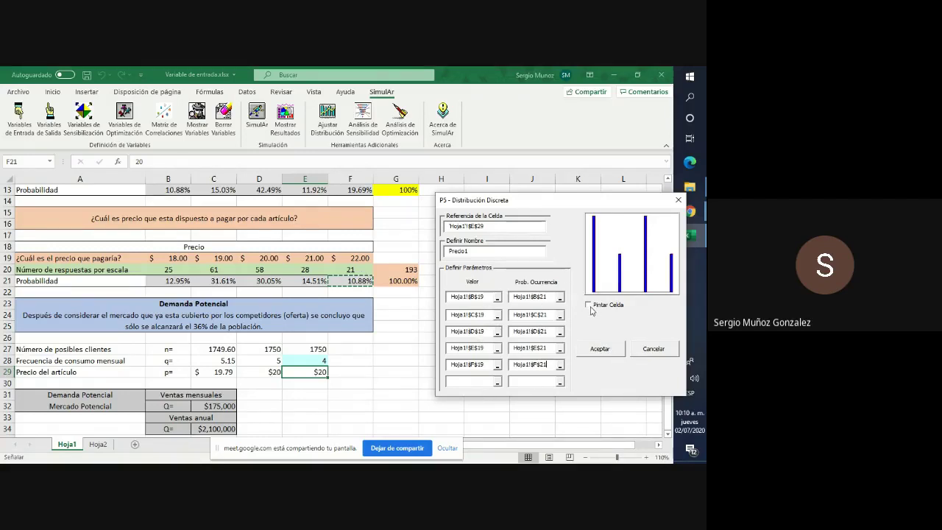
left_click(602, 350)
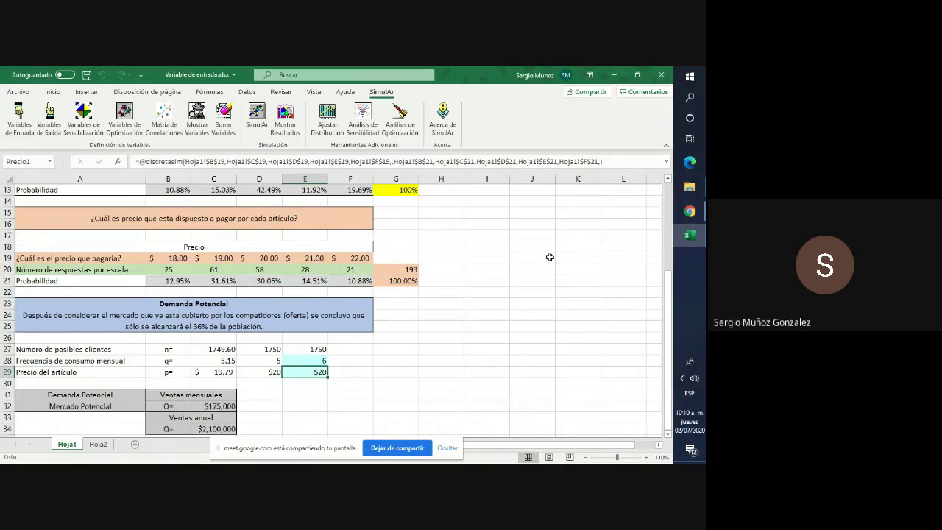
Calculate the simulated monthly sales in D32 with the formula =E27*Frecuencia1*Precio1
left_click(551, 258)
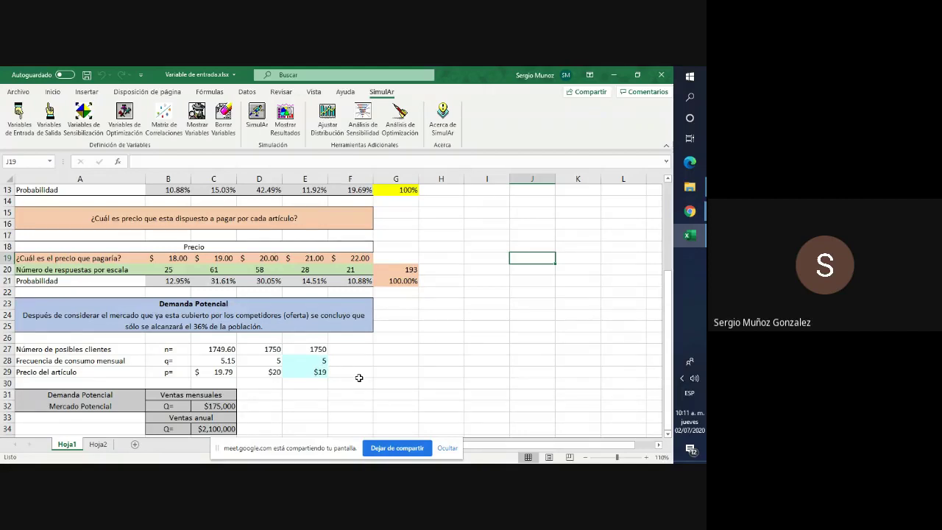
scroll(360, 377, "down", 2)
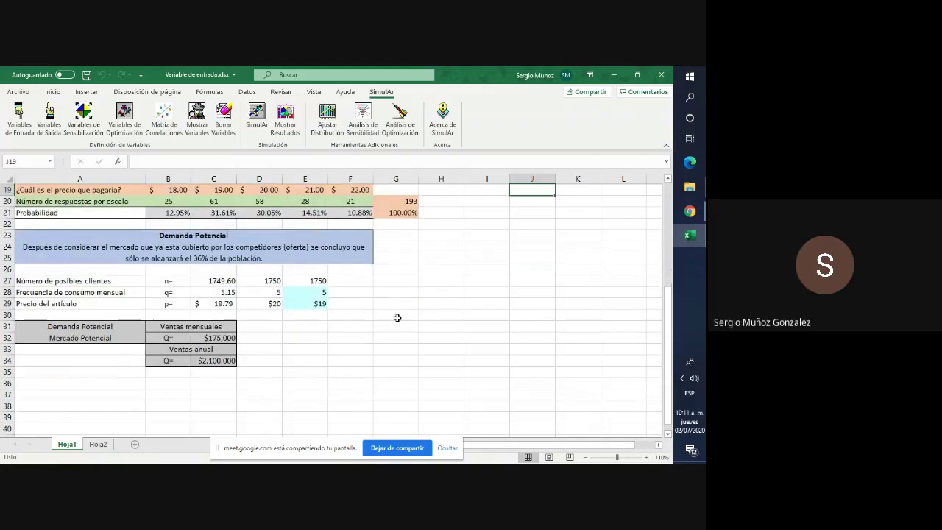
left_click(256, 359)
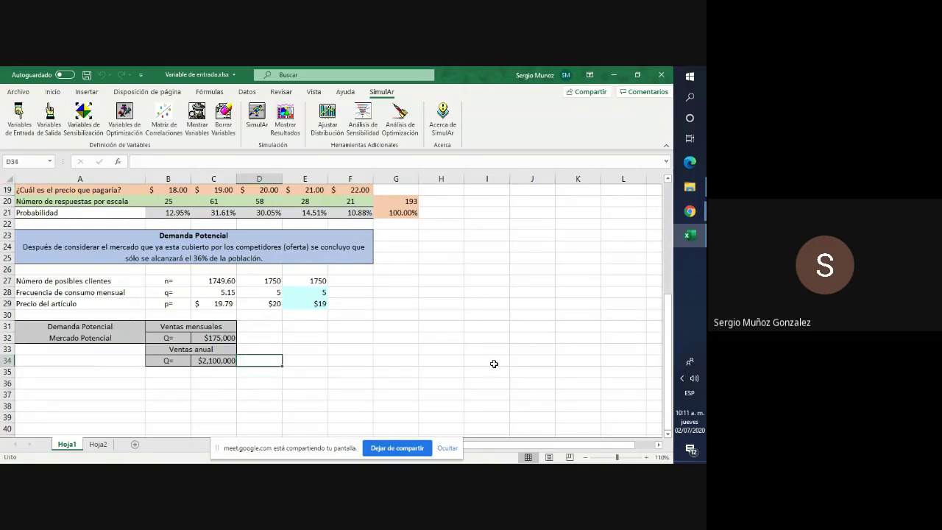
left_click(249, 342)
left_click(231, 328)
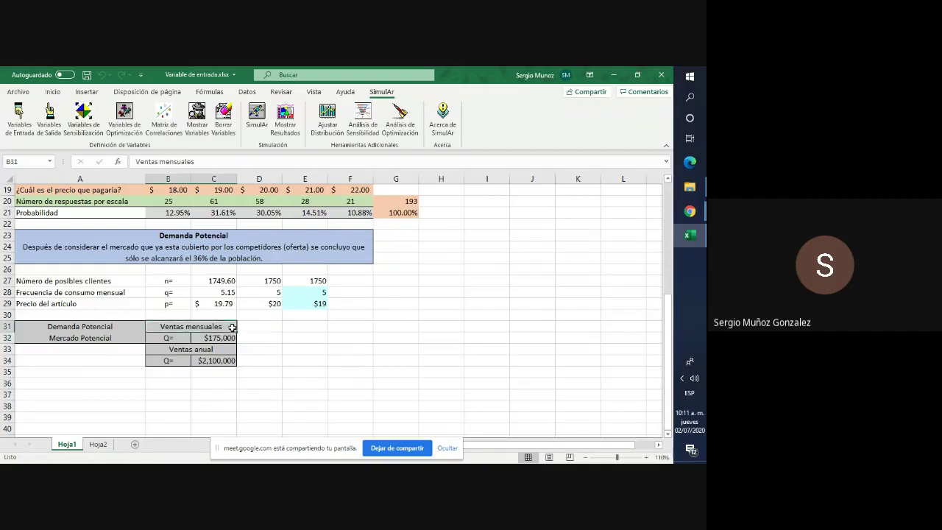
key("Down")
key("Right")
key("Right")
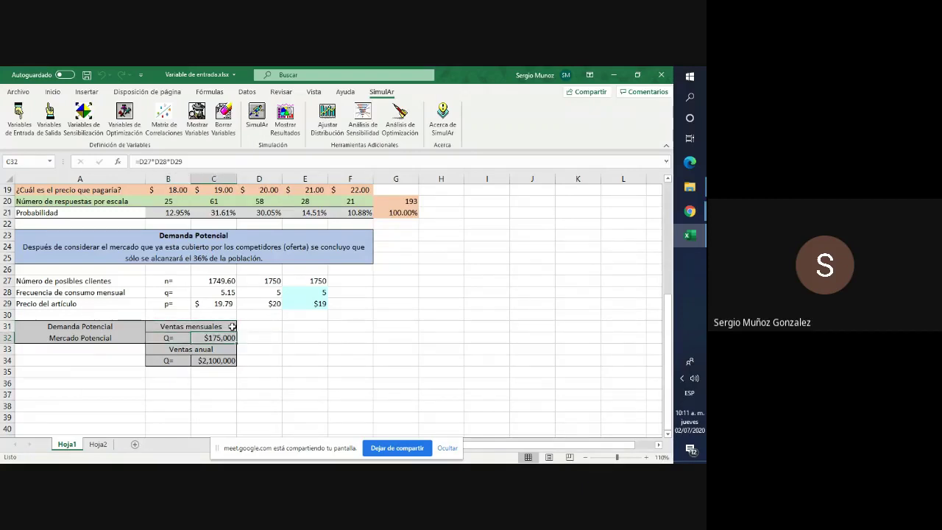
type("=")
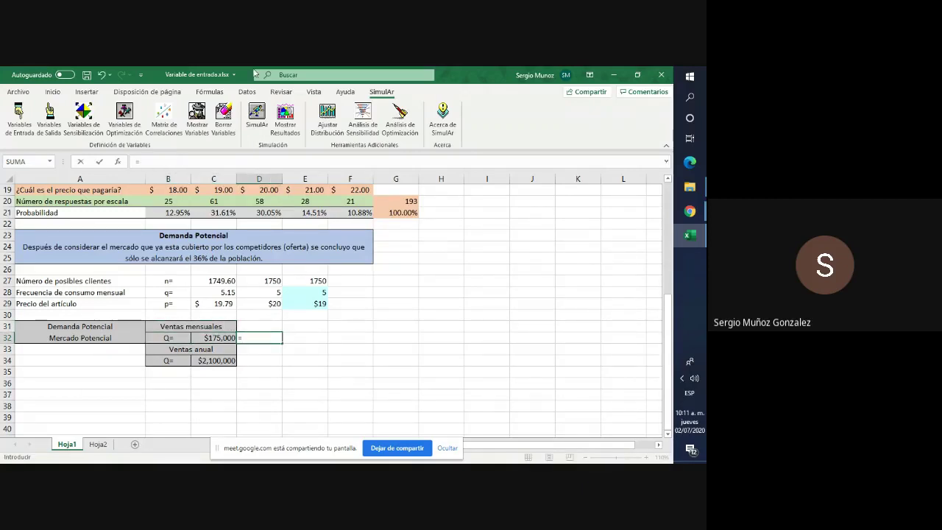
left_click(315, 282)
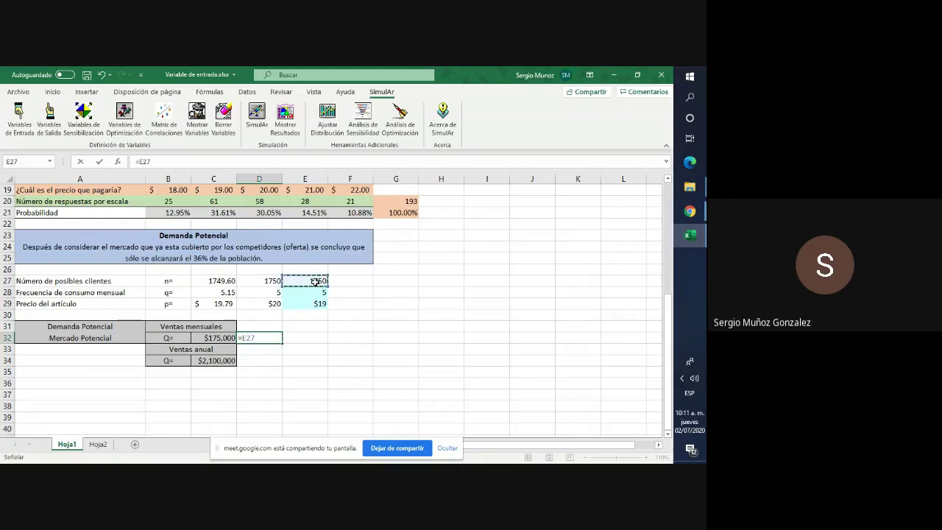
type("*")
left_click(321, 292)
type("*")
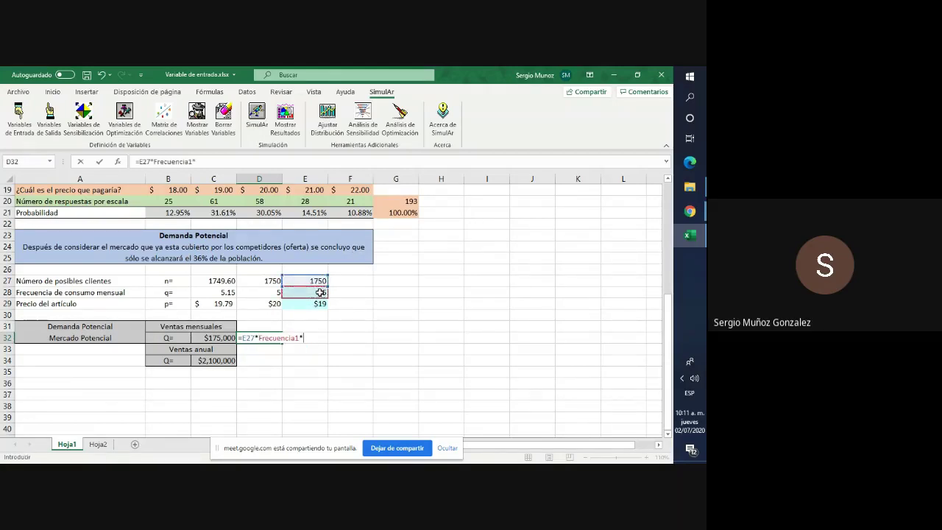
left_click(317, 304)
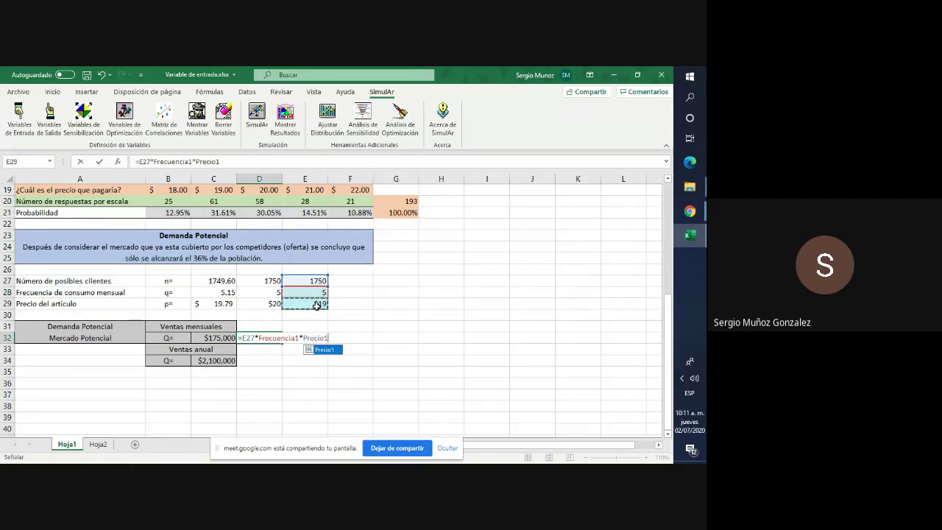
key("Return")
key("Up")
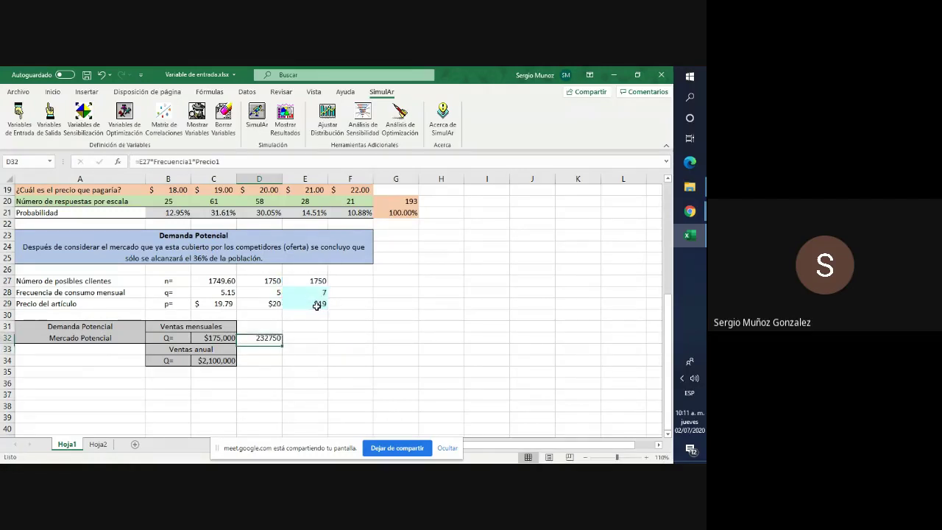
Format the monthly sales result in D32 with all borders and a grey fill
key("Left")
key("Up")
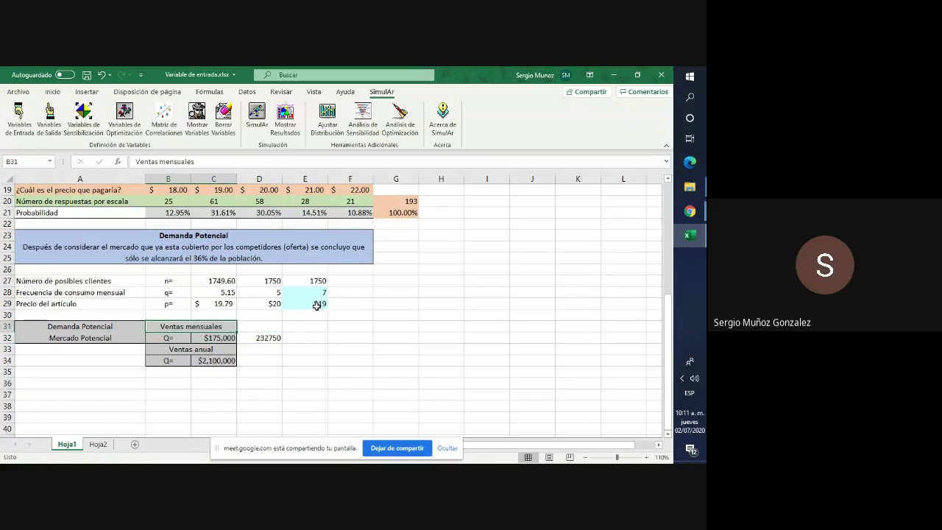
key("Right")
key("Down")
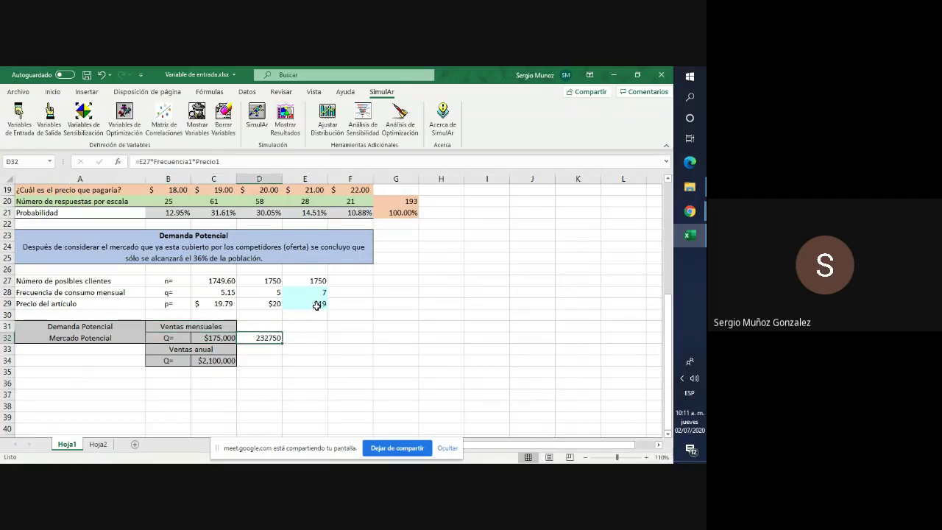
left_click(52, 92)
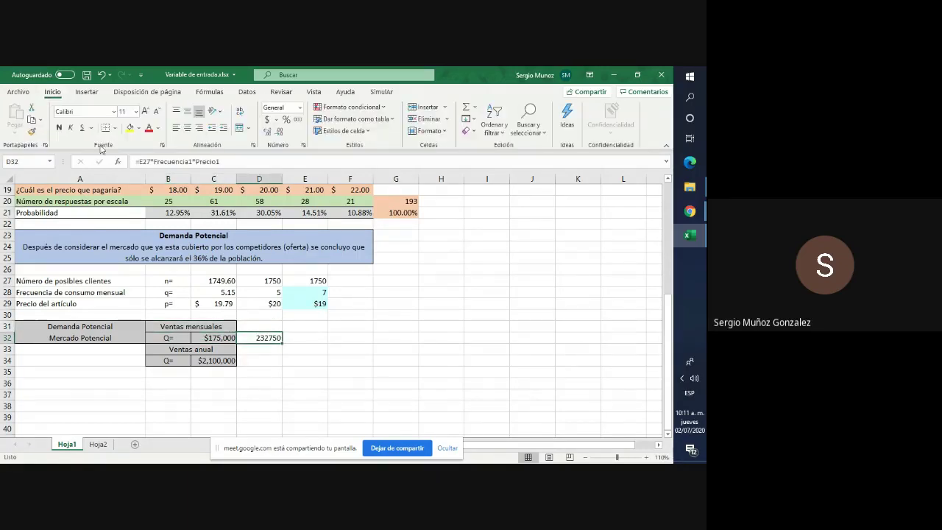
left_click(114, 128)
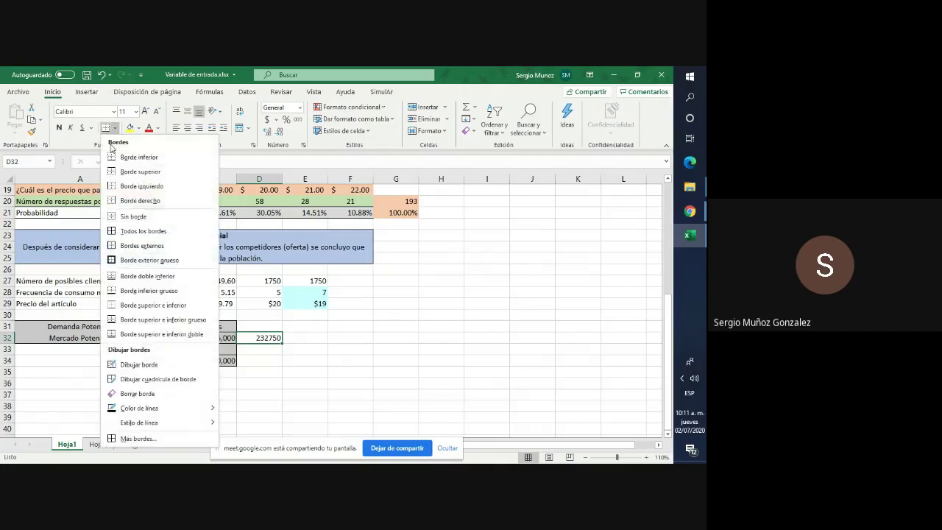
left_click(144, 231)
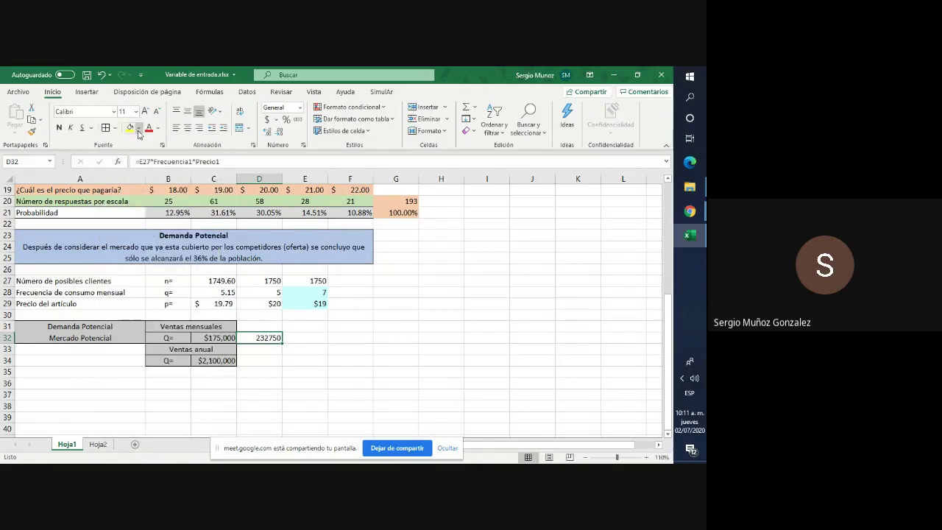
left_click(138, 128)
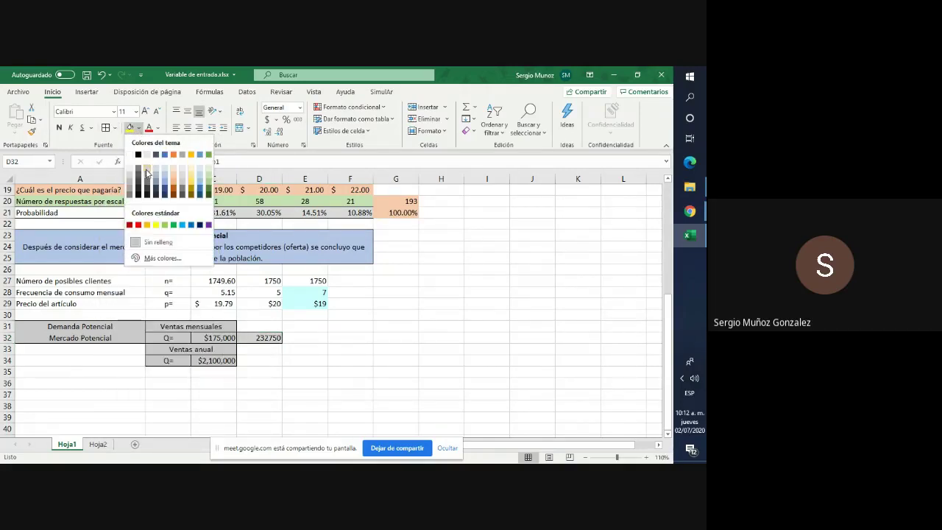
left_click(147, 171)
left_click(316, 381)
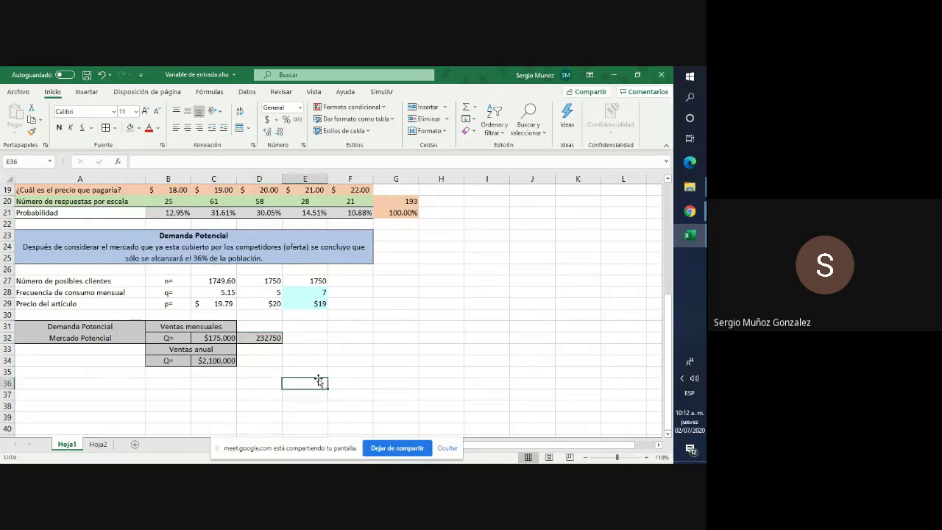
Calculate the simulated annual sales in D34 with the formula =D32*12 and give the cell a grey fill and borders
left_click(258, 361)
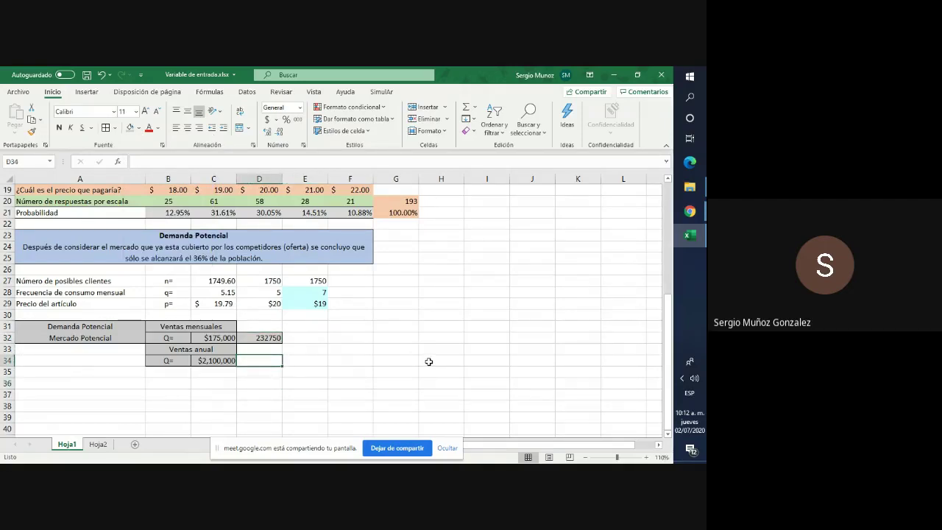
type("=")
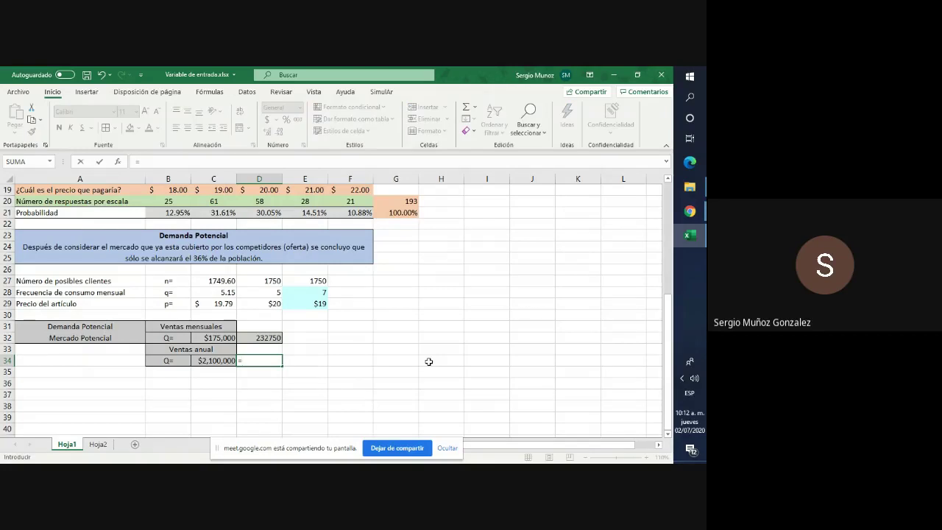
left_click(265, 339)
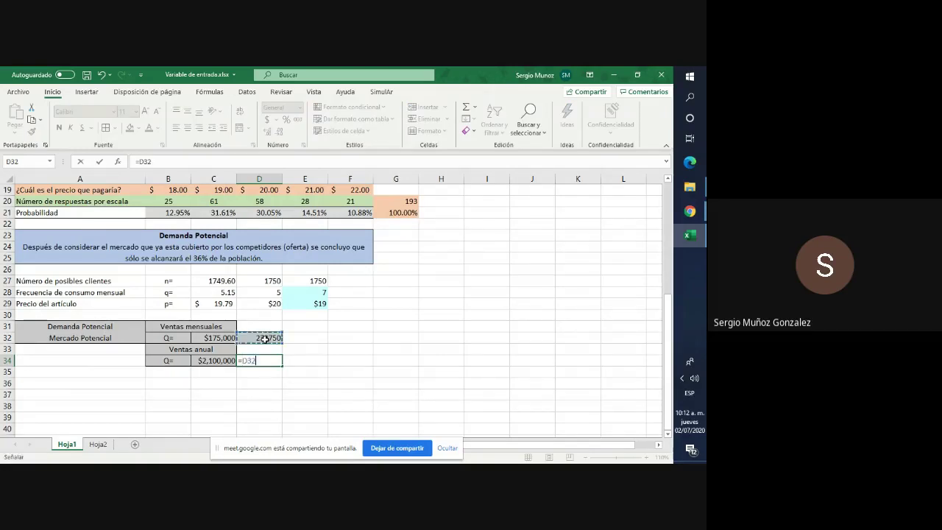
type("-")
type("12")
key("ctrl+Return")
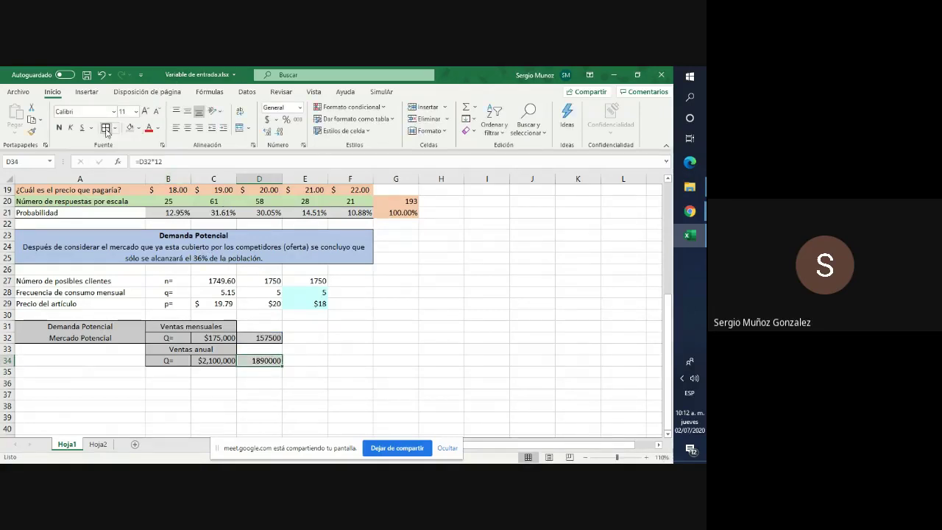
left_click(346, 383)
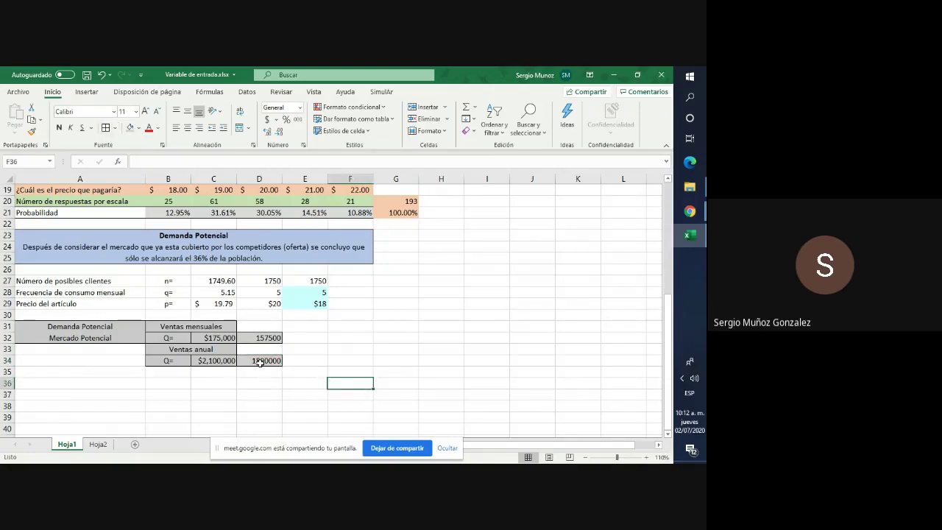
Apply the accounting currency format to the annual sales amounts in D34 and C34
left_click(262, 362)
left_click(268, 120)
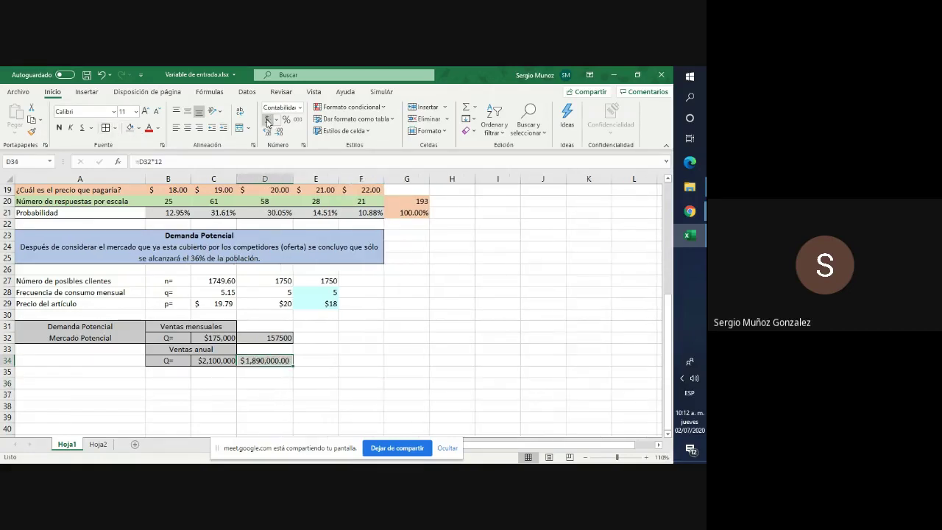
left_click(366, 387)
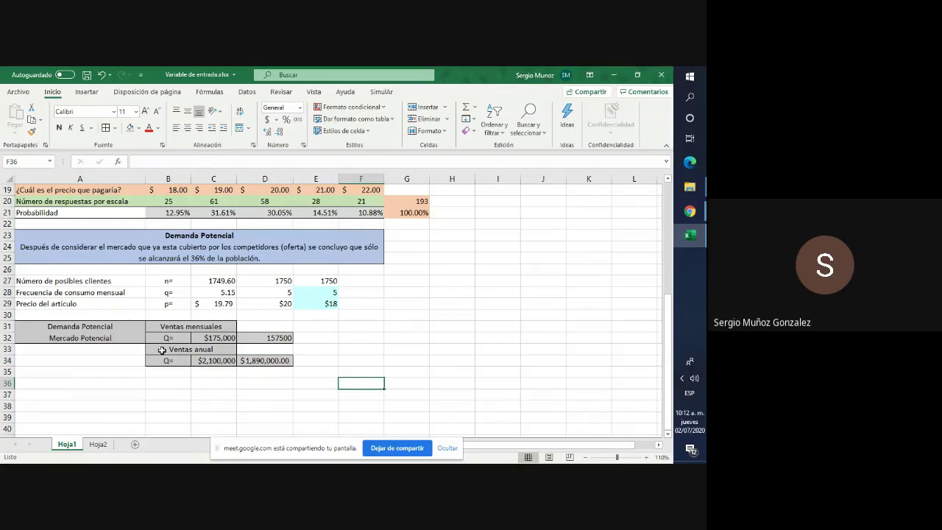
left_click(215, 360)
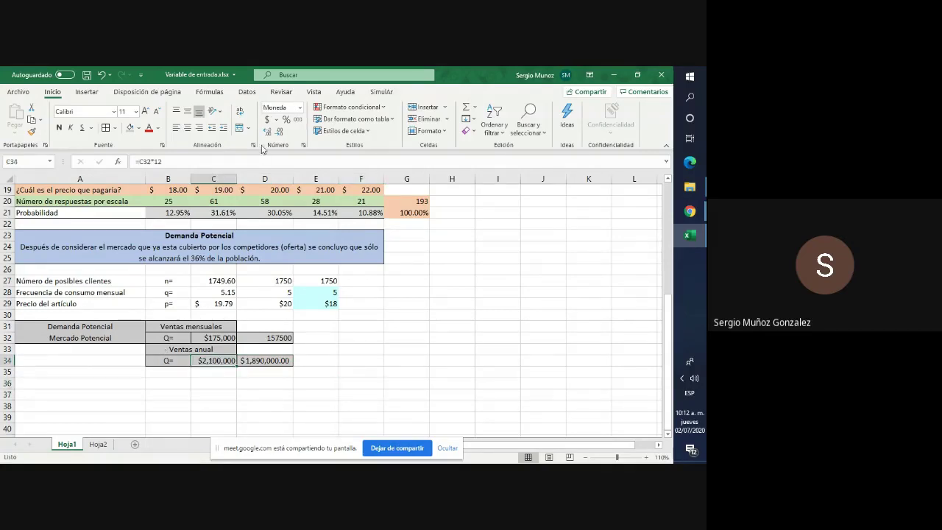
left_click(268, 120)
left_click(411, 389)
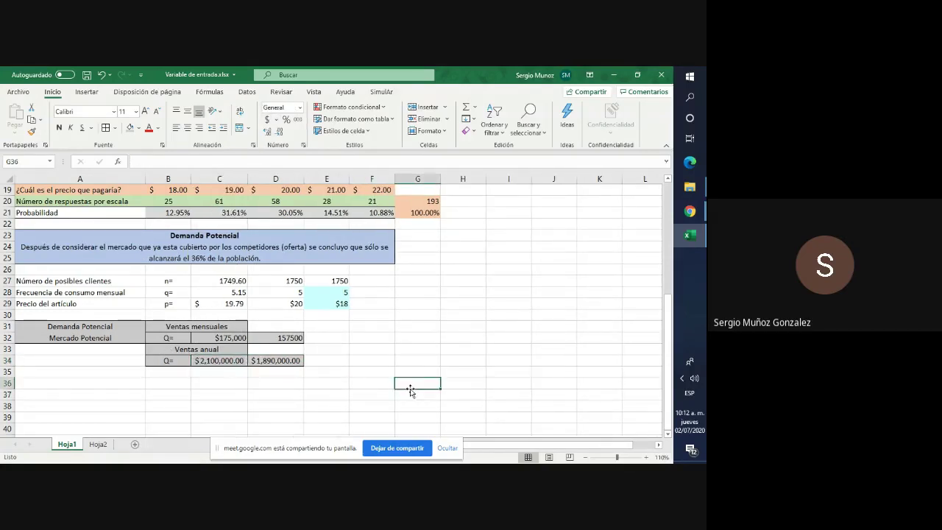
Apply the accounting currency format to the monthly sales amounts in D32 and C32
left_click(293, 339)
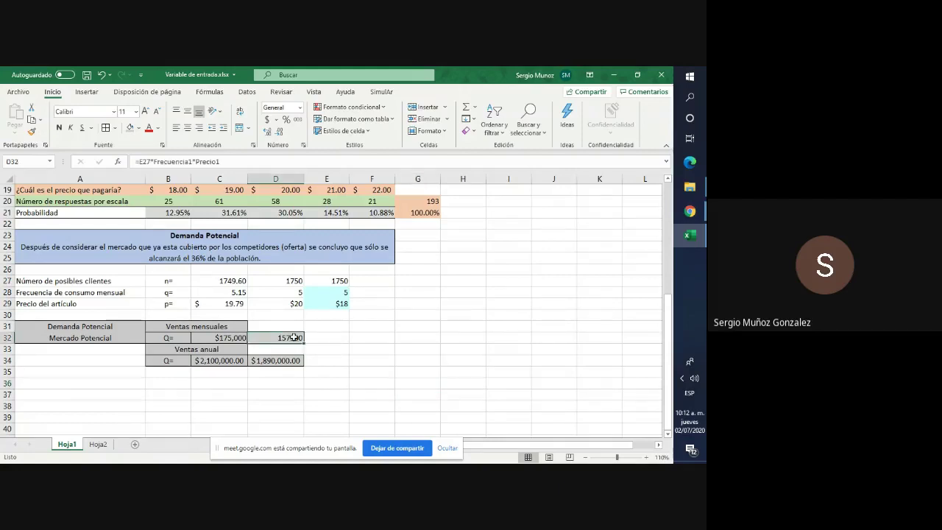
left_click(268, 120)
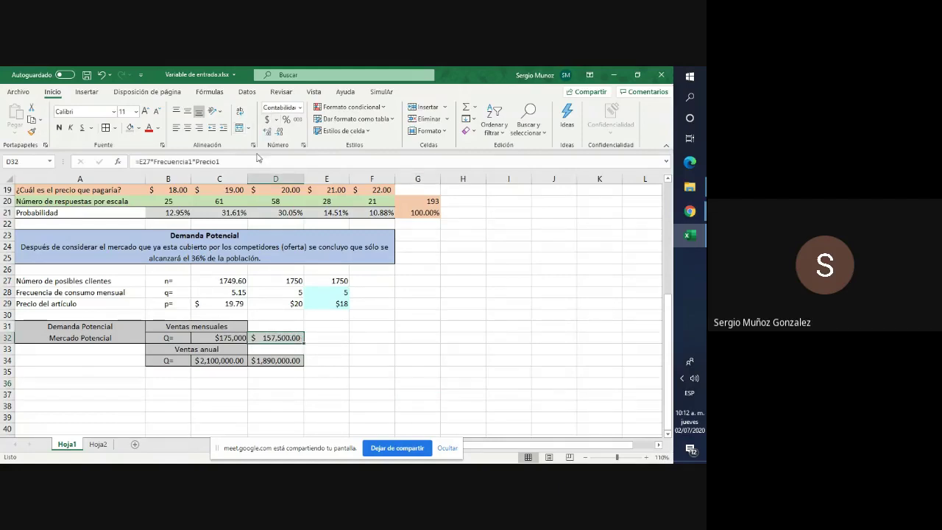
left_click(236, 336)
left_click(268, 120)
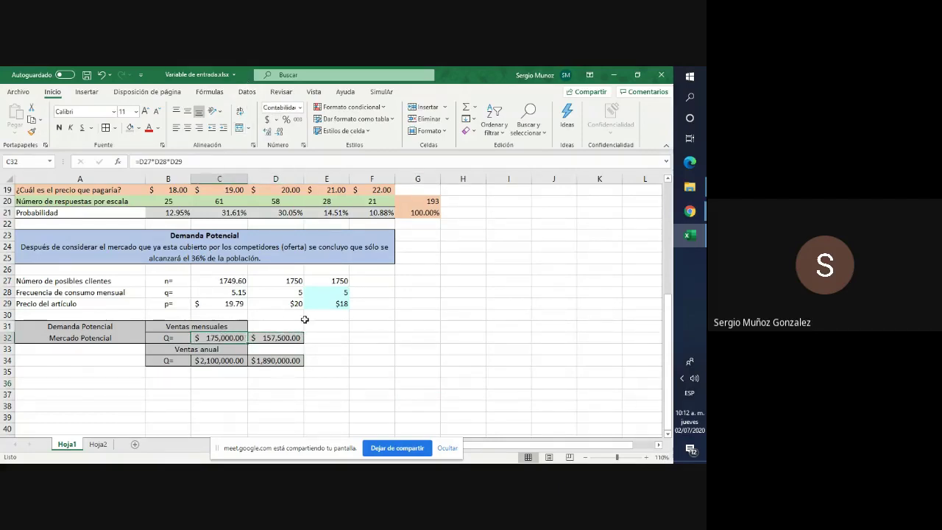
left_click(350, 340)
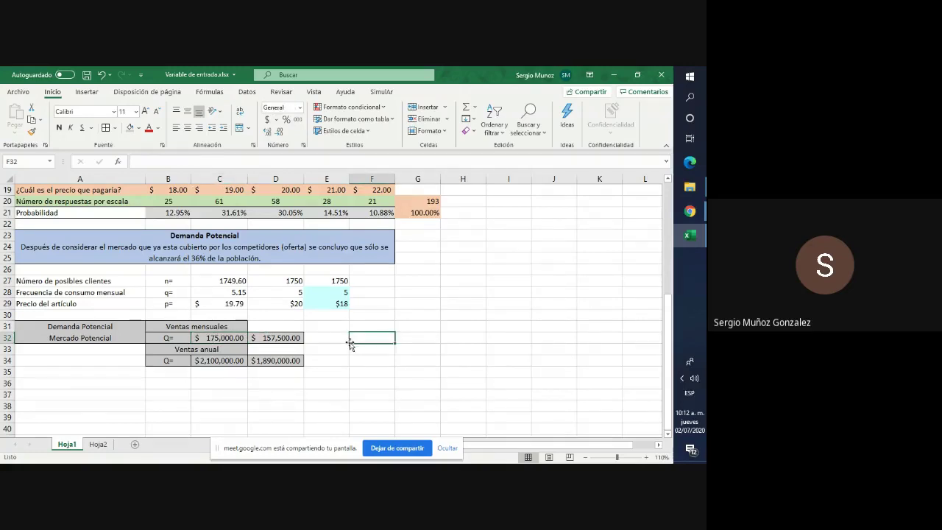
Add borders around the frequency and price input variable cells E28:E29
left_click(331, 293)
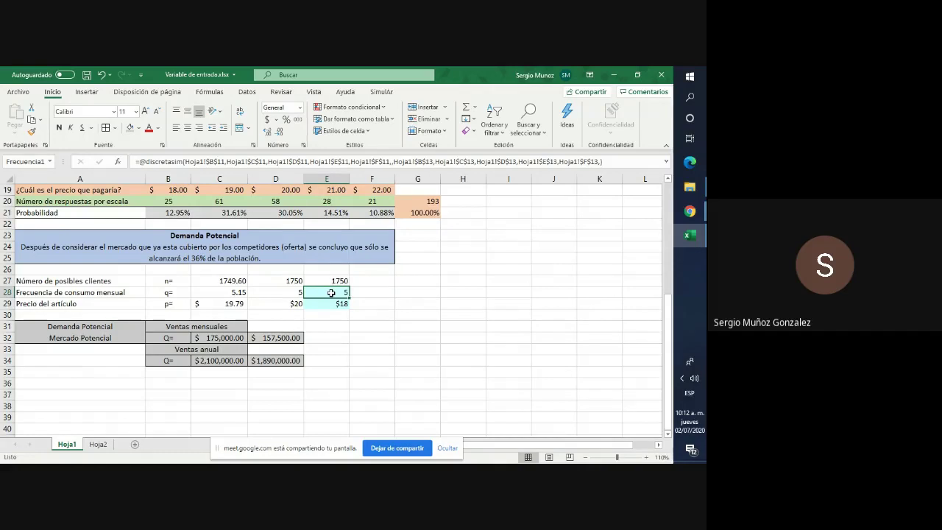
key("shift+Down")
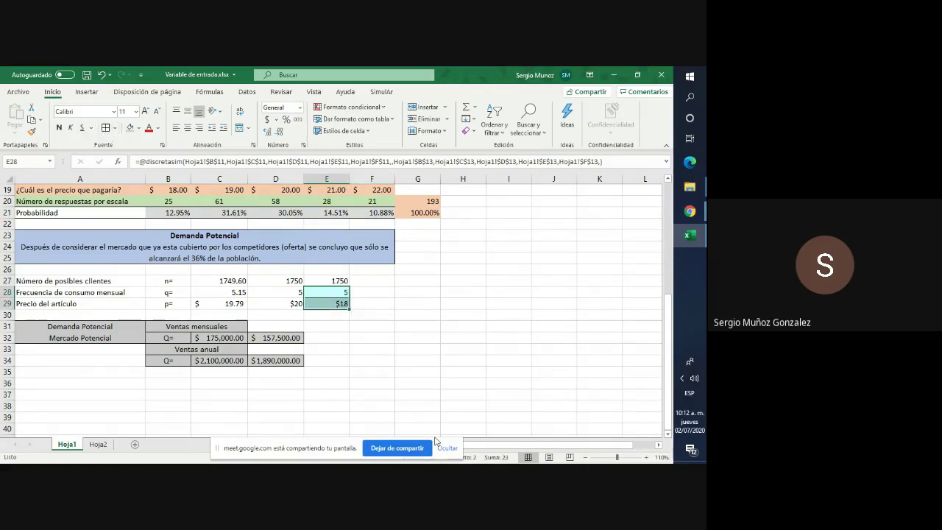
left_click(446, 406)
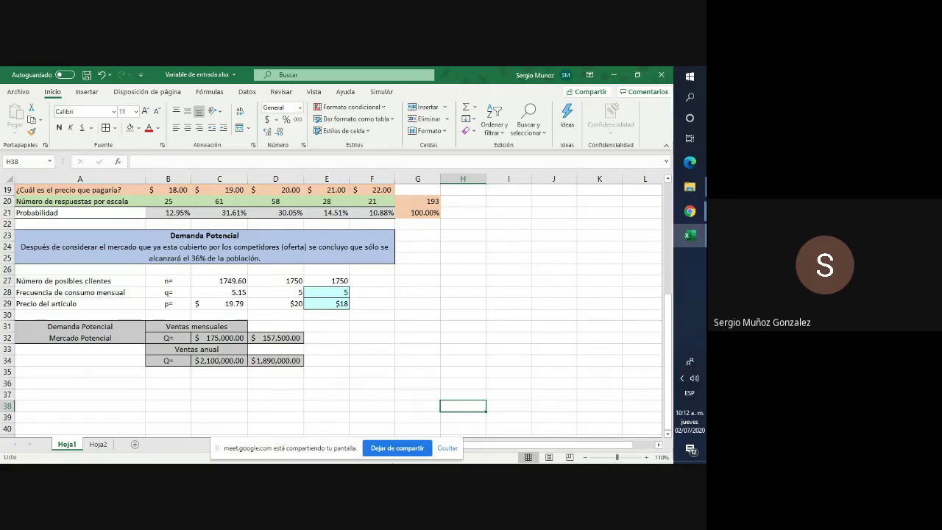
left_click(471, 354)
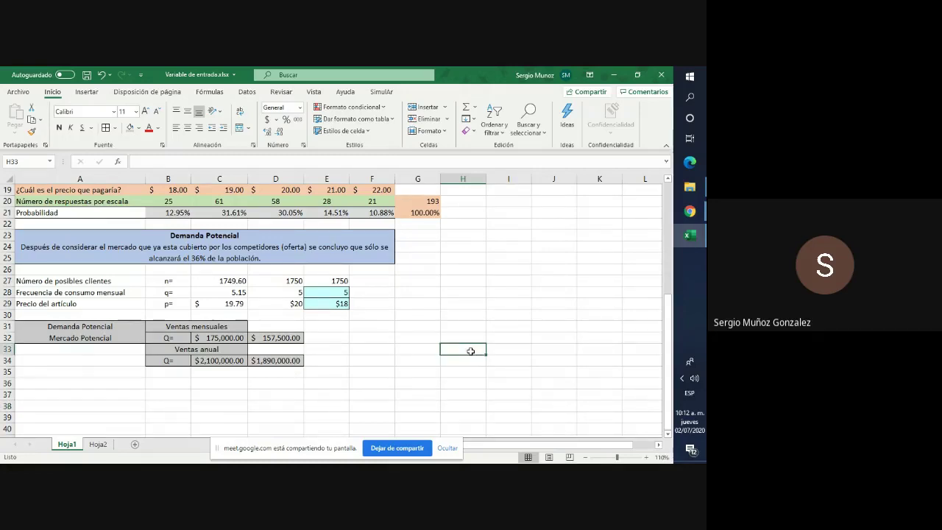
scroll(463, 354, "up", 3)
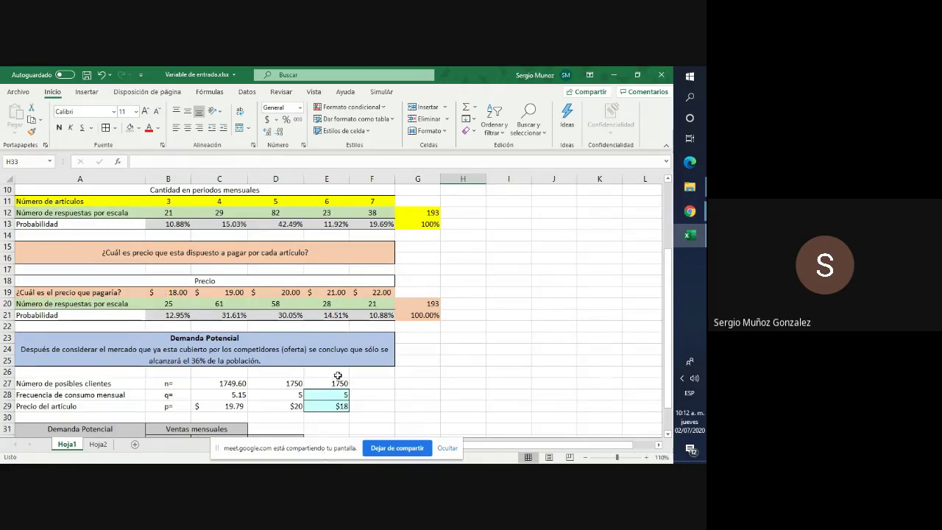
Recalculate the sheet repeatedly to examine how the frequency, price and simulated monthly and annual sales vary
left_click(435, 357)
scroll(435, 358, "down", 2)
key("F9")
key("F9")
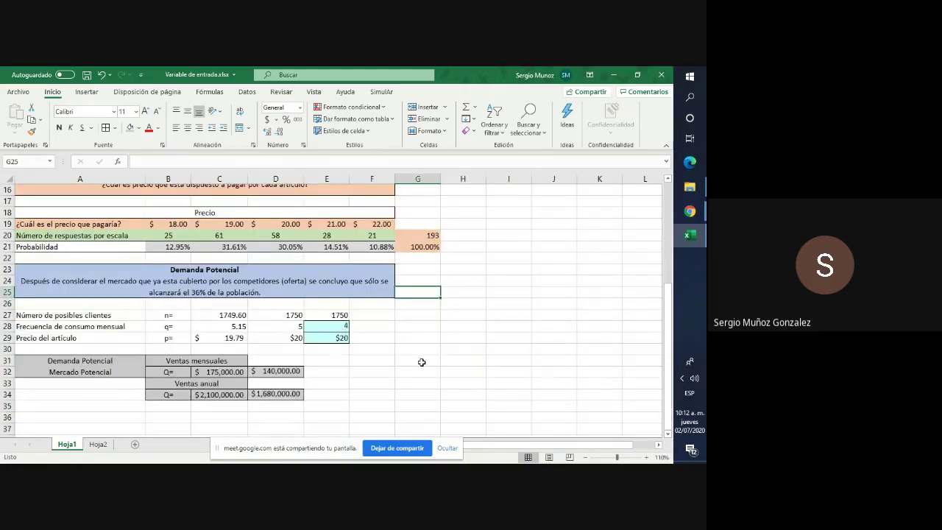
key("F9")
key("F9")
key("F9")
key("F9")
key("F9")
key("F9")
key("F9")
key("F9")
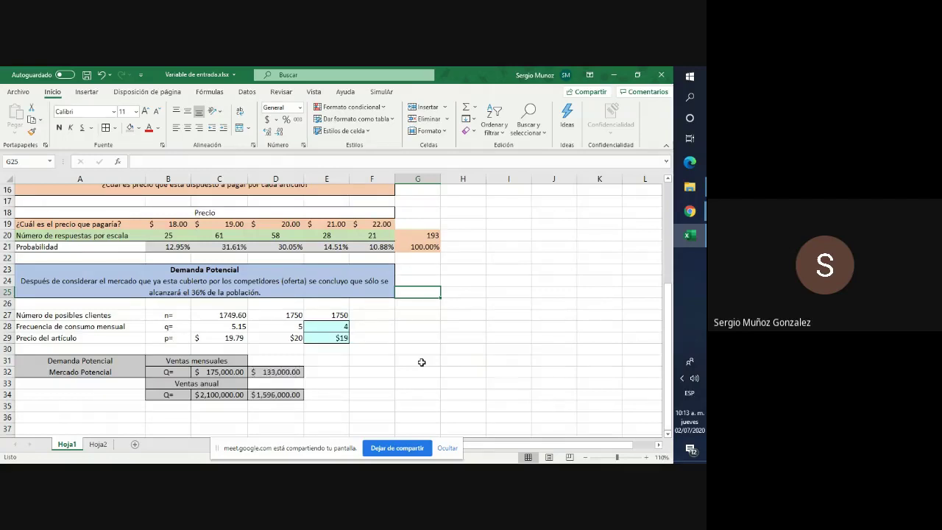
key("F9")
key("F9")
key("F9")
key("F9")
key("F9")
key("F9")
key("F9")
key("F9")
key("F9")
key("F9")
key("F9")
key("F9")
key("F9")
key("F9")
key("F9")
key("F9")
key("F9")
key("F9")
key("F9")
key("F9")
key("F9")
key("F9")
key("F9")
key("F9")
key("F9")
key("F9")
key("F9")
key("F9")
key("F9")
key("F9")
key("F9")
key("F9")
key("F9")
key("F9")
key("F9")
key("F9")
key("F9")
key("F9")
key("F9")
key("F9")
key("F9")
key("F9")
key("F9")
key("F9")
key("F9")
key("F9")
key("F9")
key("F9")
key("F9")
Try to run the SimulAr simulation with 10000 iterations
left_click(385, 92)
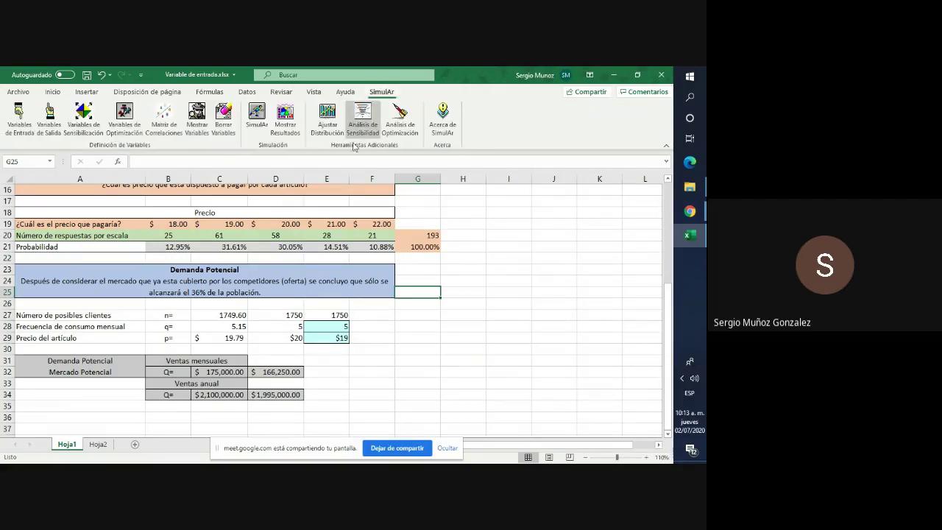
left_click(262, 119)
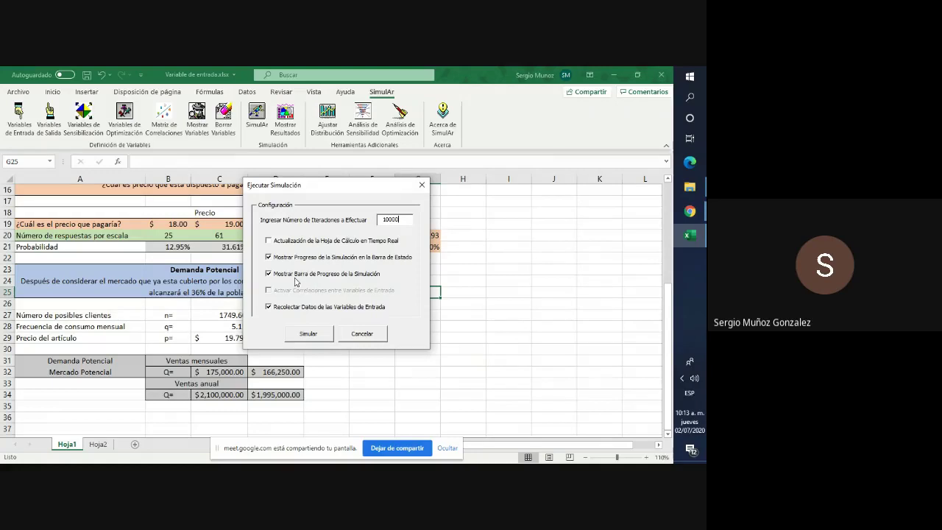
left_click(308, 335)
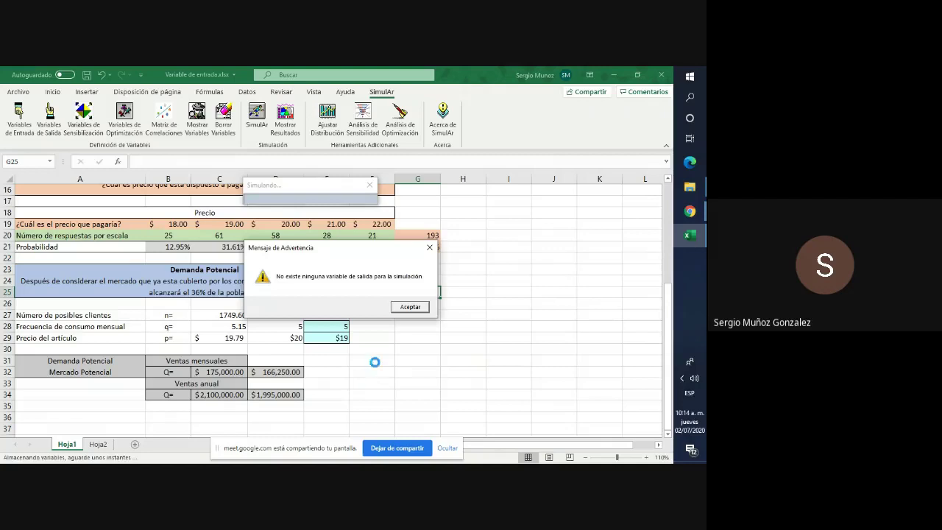
left_click(407, 307)
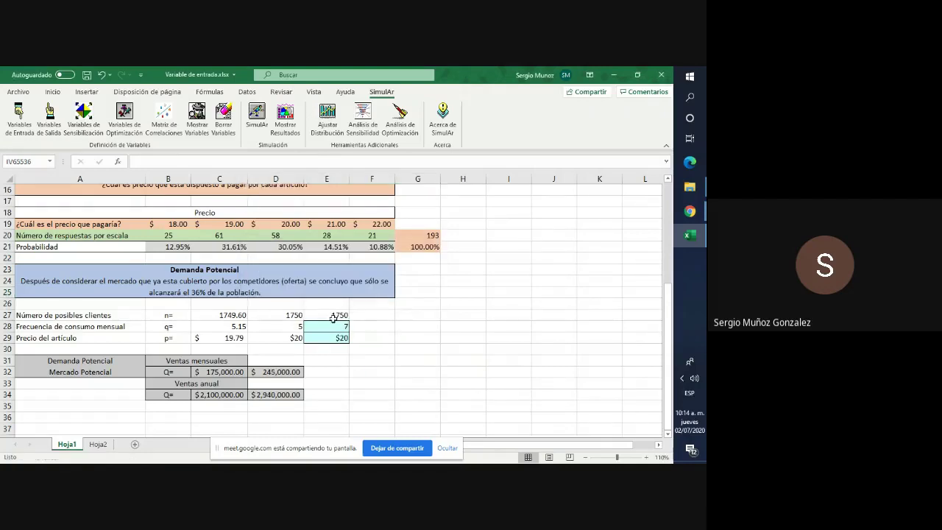
Define monthly sales cell D32 as a SimulAr output variable named VentasMensuales1, with the cell painted
left_click(292, 372)
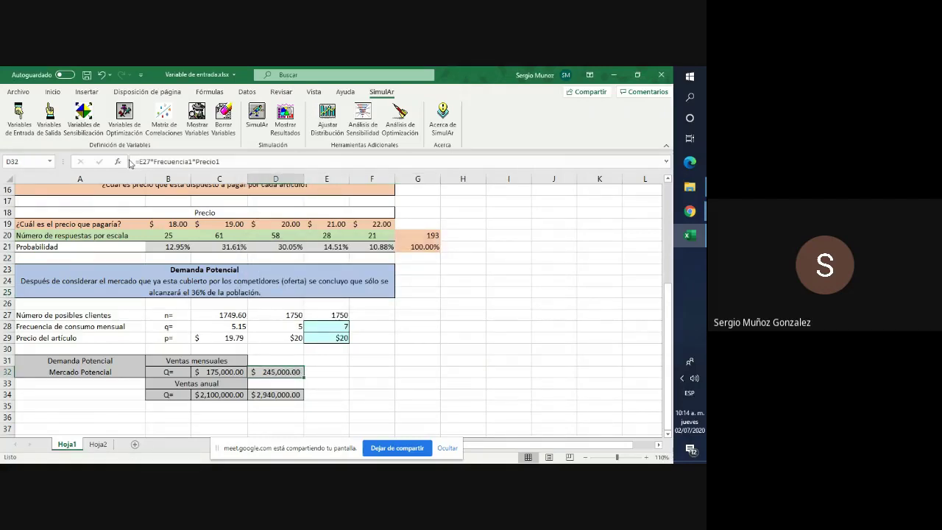
left_click(50, 125)
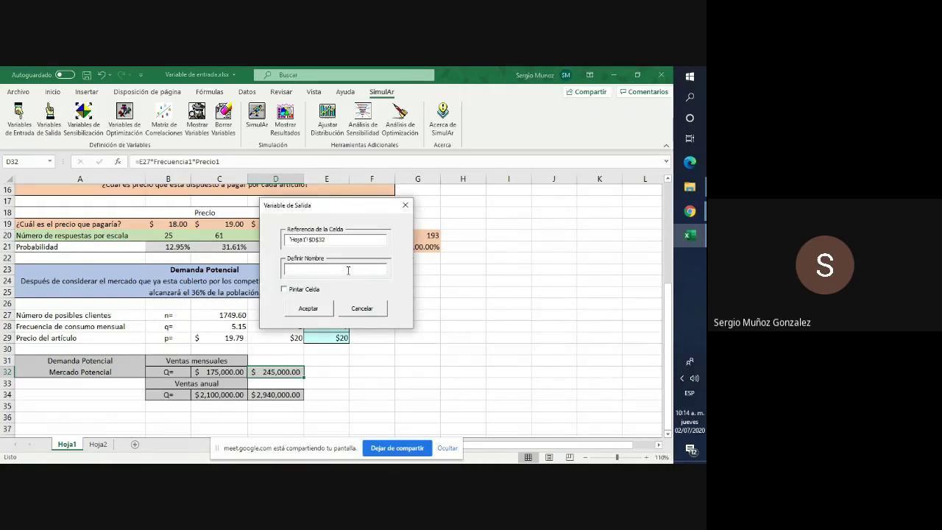
type("Ventas Mensuales1")
left_click(287, 290)
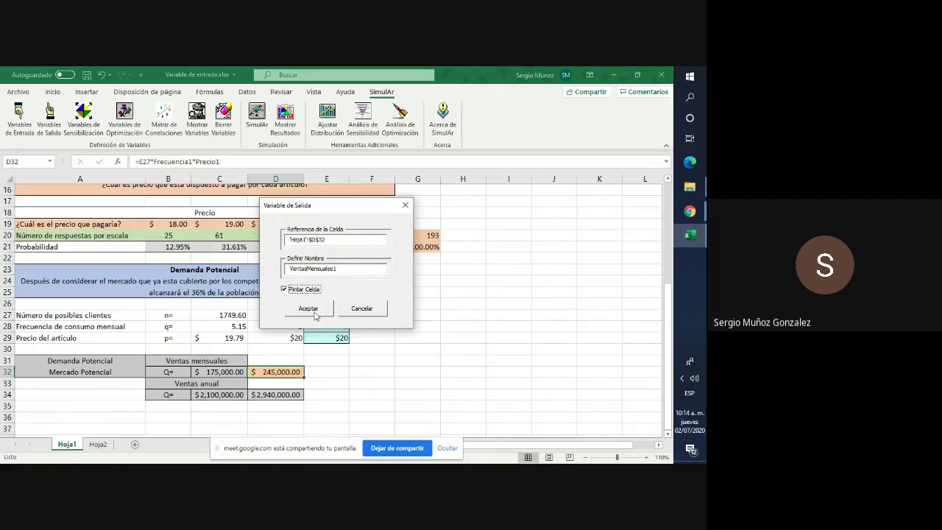
left_click(314, 310)
left_click(403, 380)
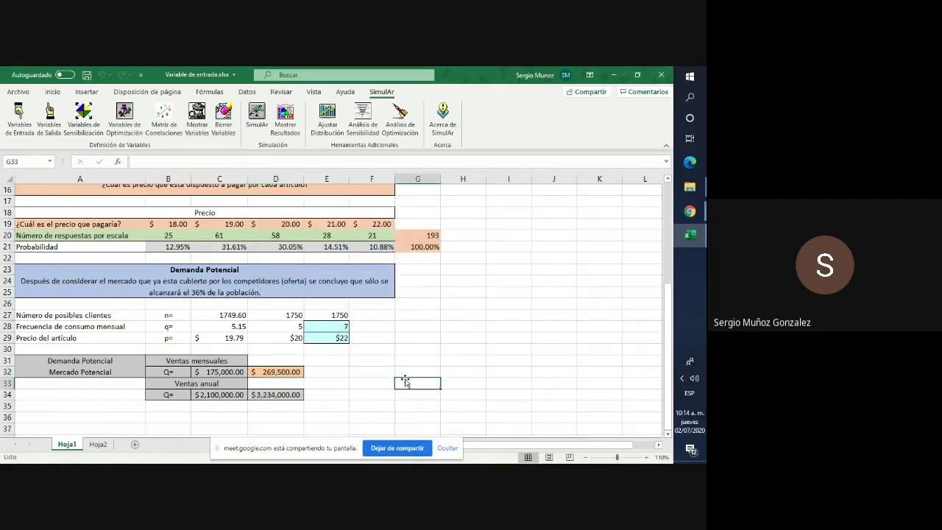
Run the simulation with 10000 iterations, collecting the input variable data, and open its results
left_click(256, 134)
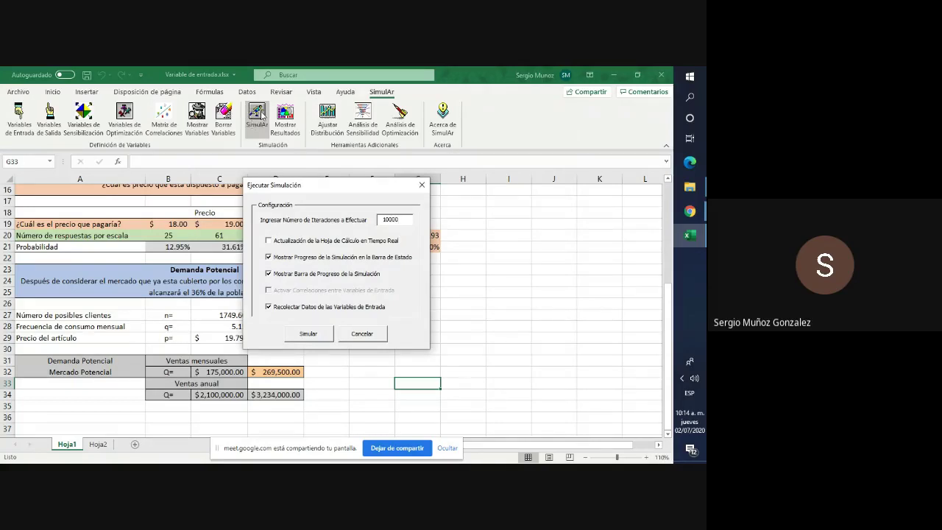
left_click(309, 335)
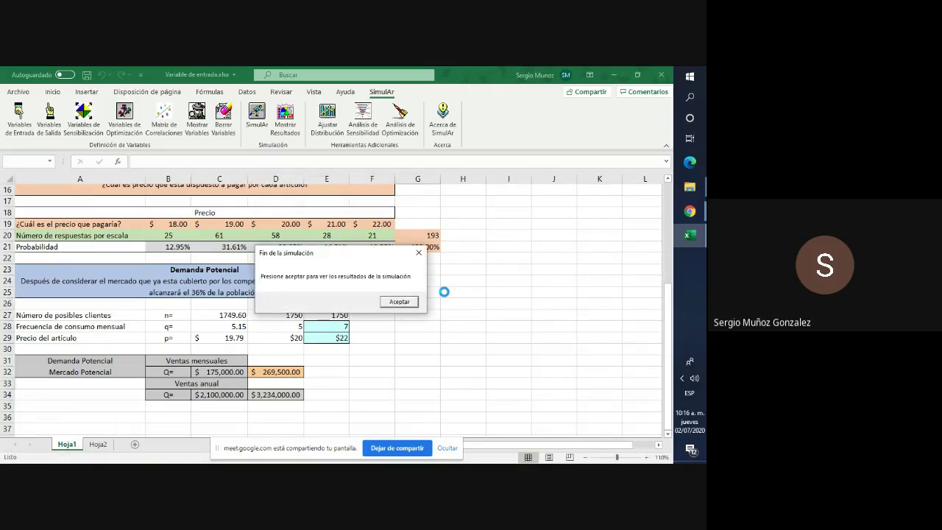
left_click(401, 304)
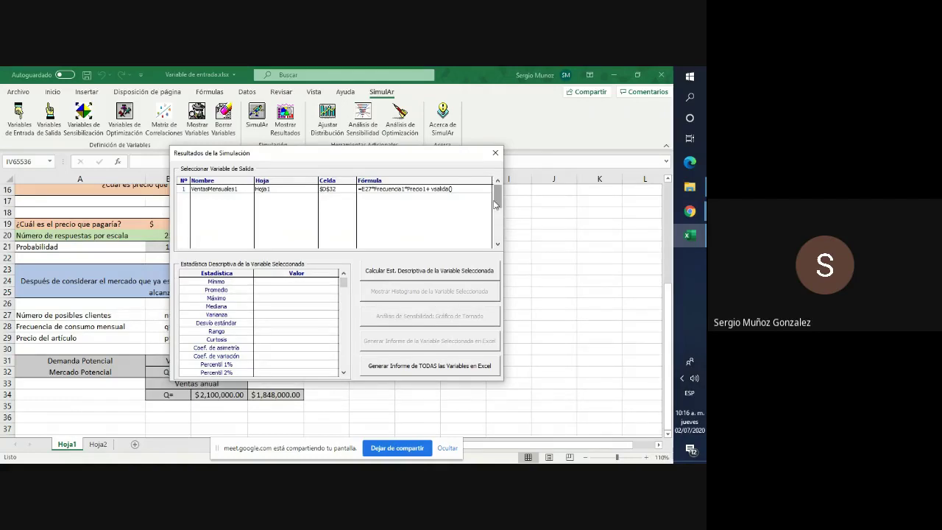
Calculate the descriptive statistics of the VentasMensuales1 output variable and check its standard deviation
left_click_drag(399, 156, 463, 165)
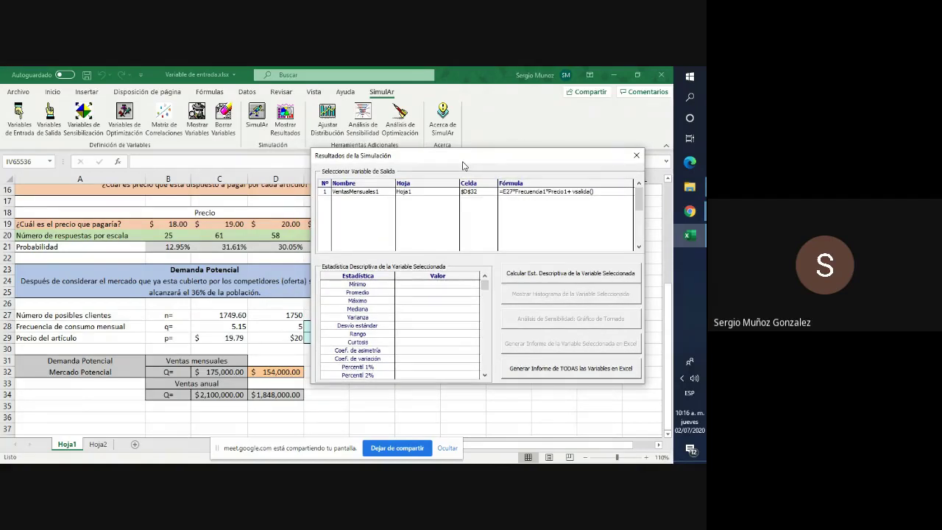
left_click(369, 193)
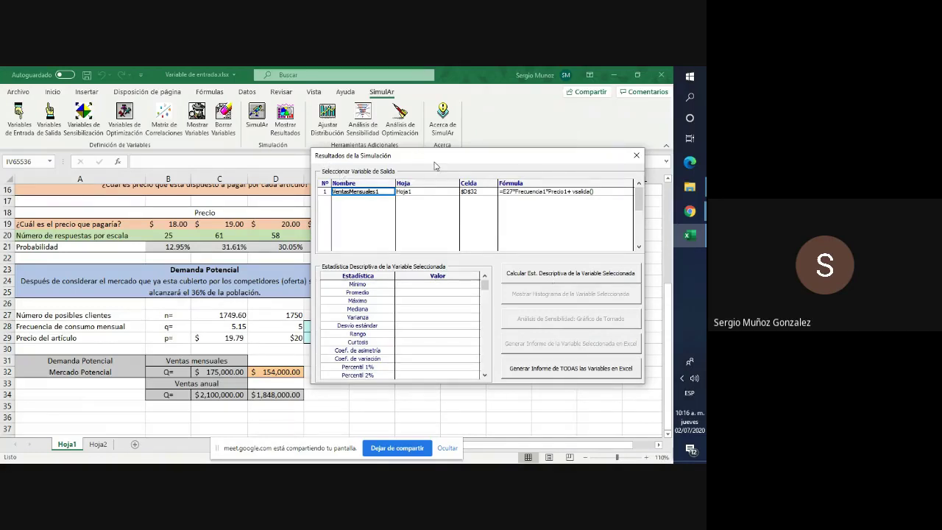
left_click_drag(435, 164, 431, 133)
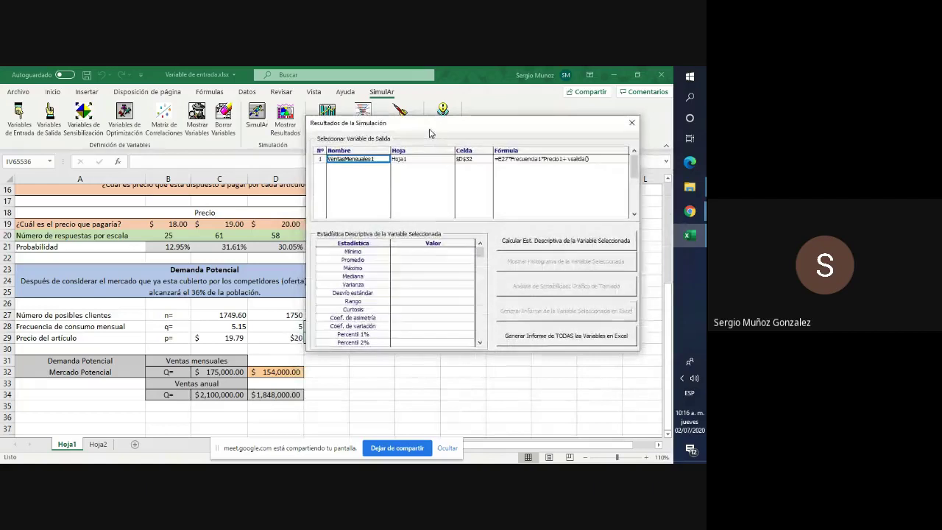
left_click(525, 241)
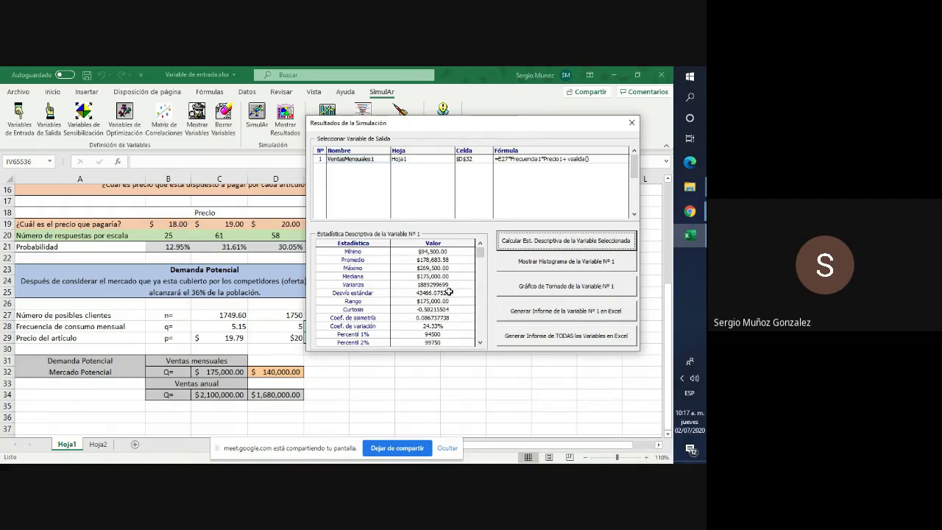
left_click(449, 292)
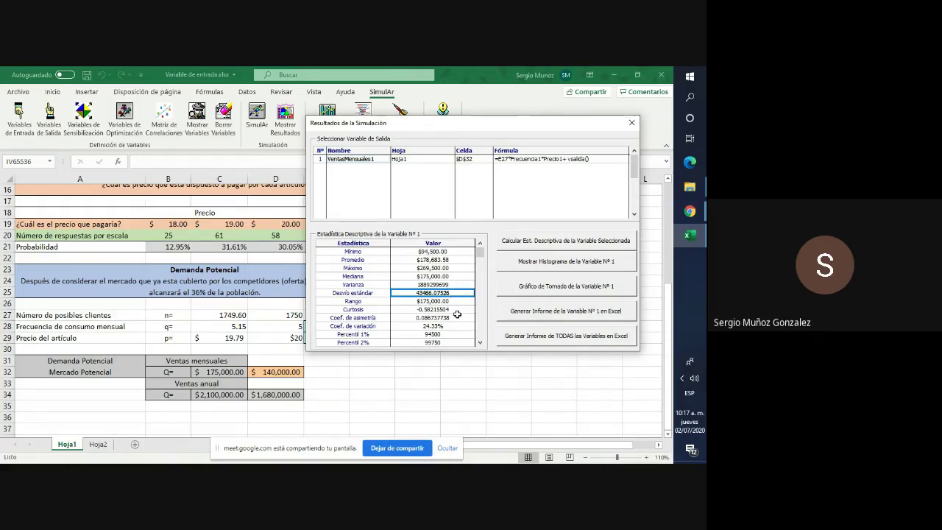
Show the histogram and frequency table of VentasMensuales1, and return to the results summary
left_click(598, 266)
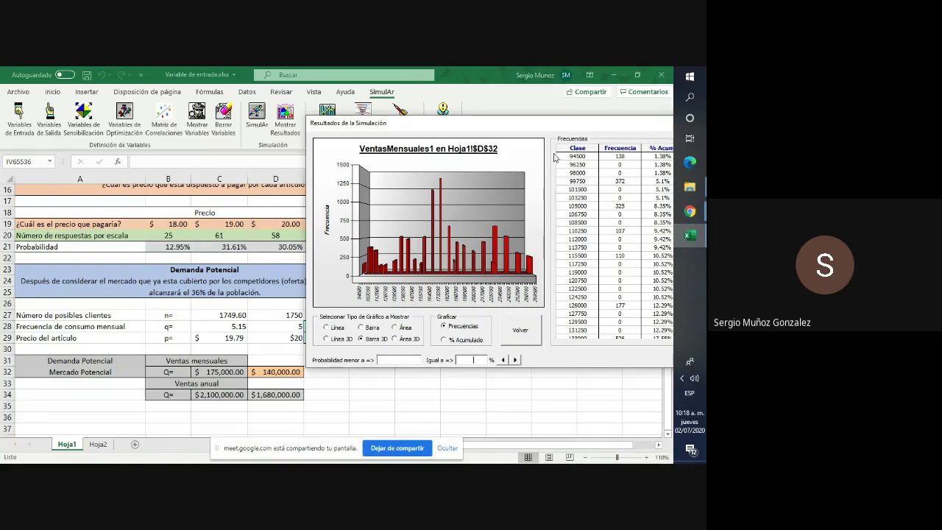
left_click_drag(570, 130, 441, 140)
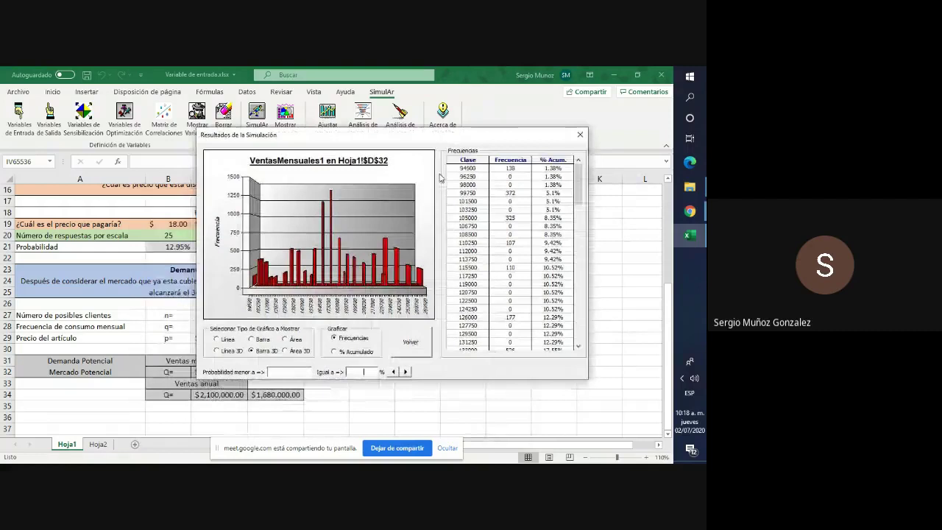
left_click(410, 346)
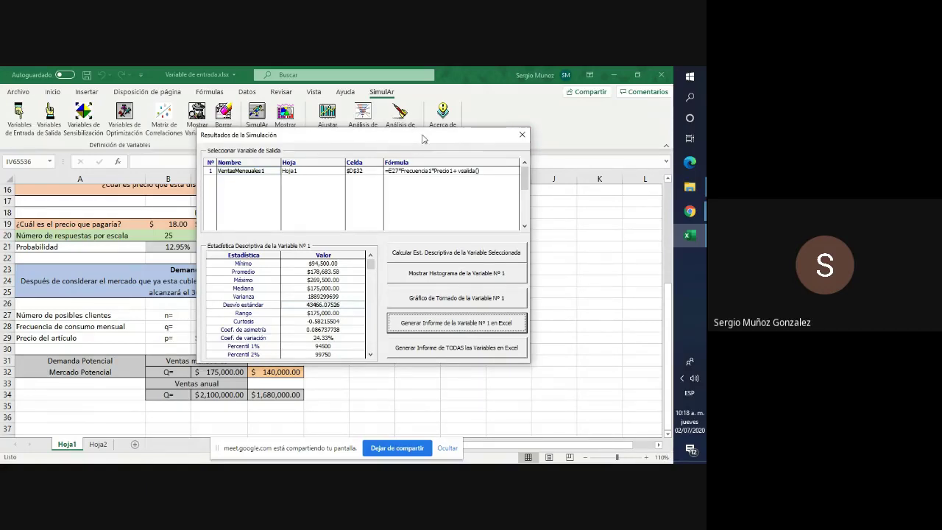
Examine the D32 formula and the Hoja1 survey tables alongside the simulation results, and close the results window
left_click_drag(423, 138, 591, 114)
left_click(274, 373)
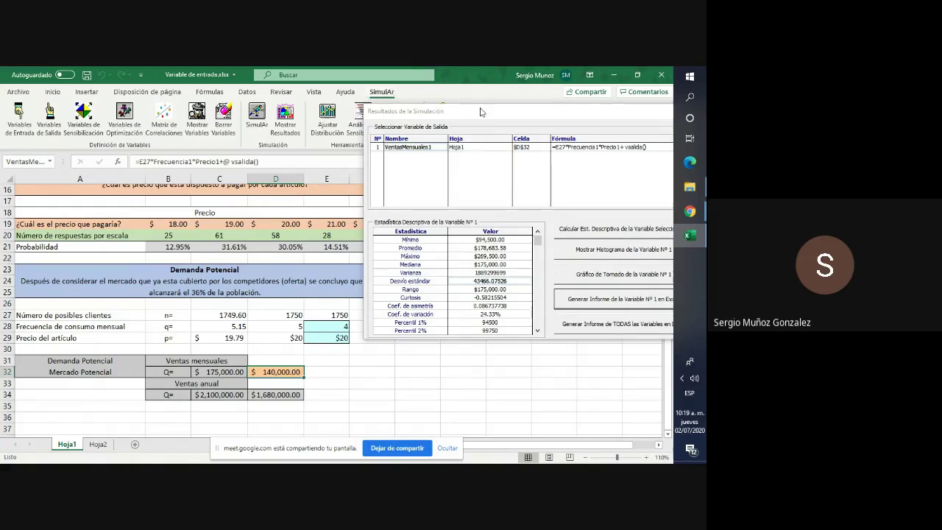
left_click_drag(490, 115, 669, 241)
left_click(473, 212)
scroll(294, 295, "up", 2)
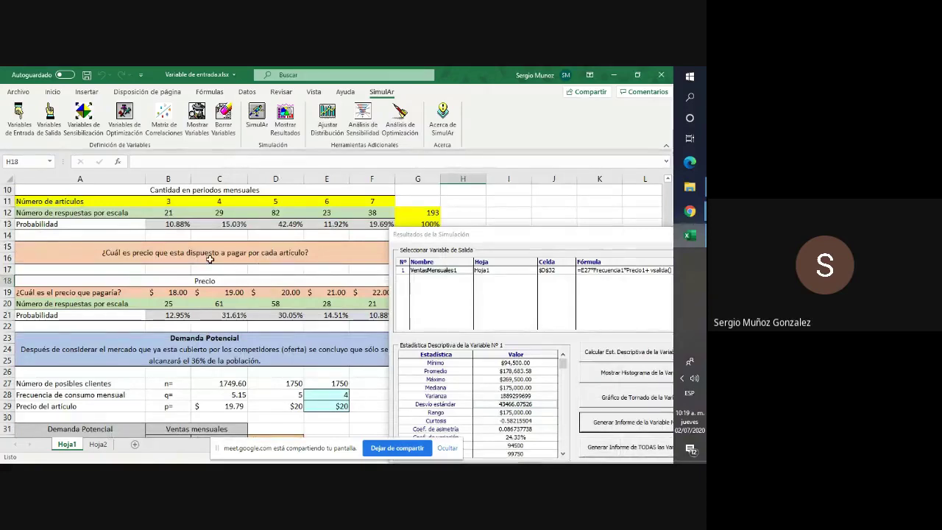
scroll(250, 287, "down", 2)
scroll(236, 272, "up", 3)
scroll(230, 268, "down", 2)
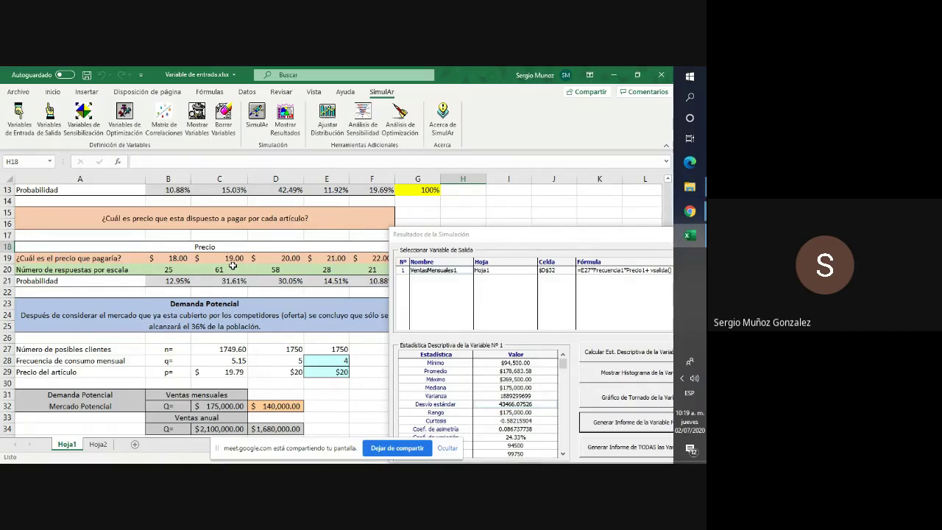
left_click_drag(511, 241, 149, 176)
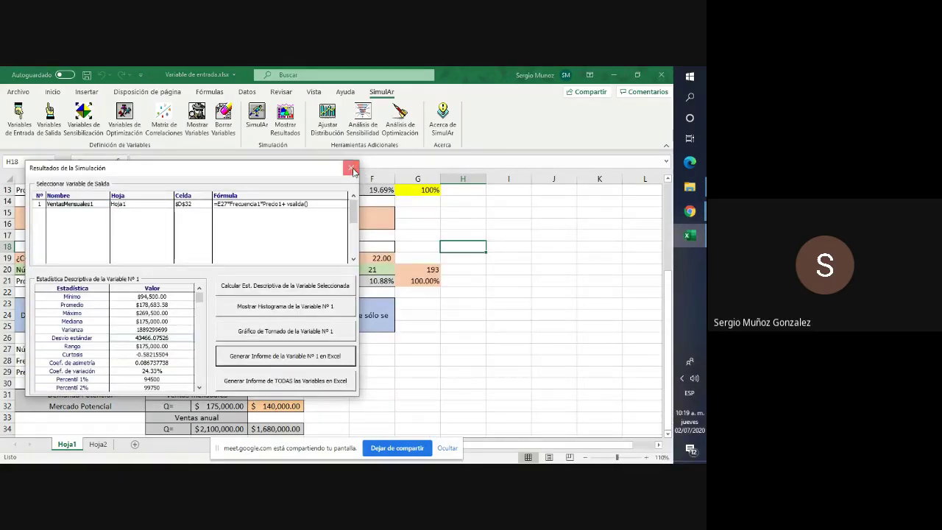
left_click(353, 171)
scroll(215, 368, "up", 4)
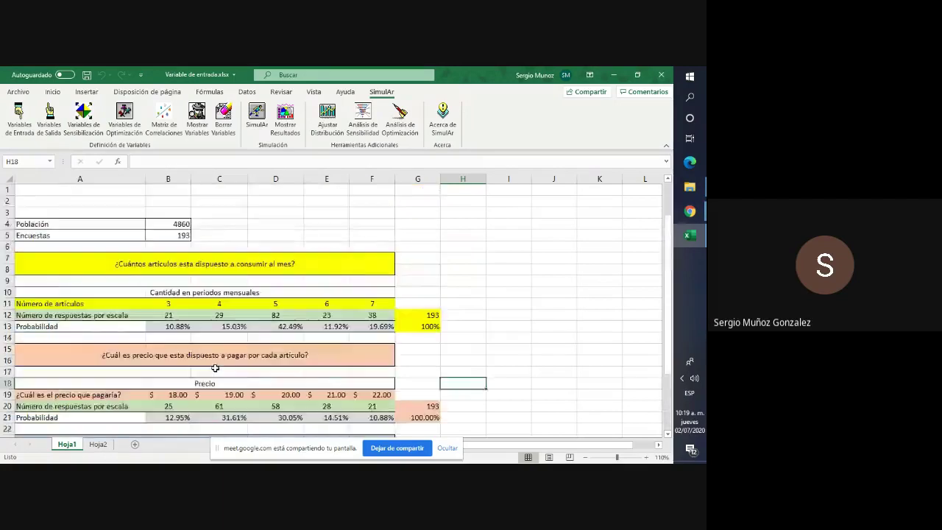
scroll(215, 368, "down", 3)
scroll(183, 364, "down", 2)
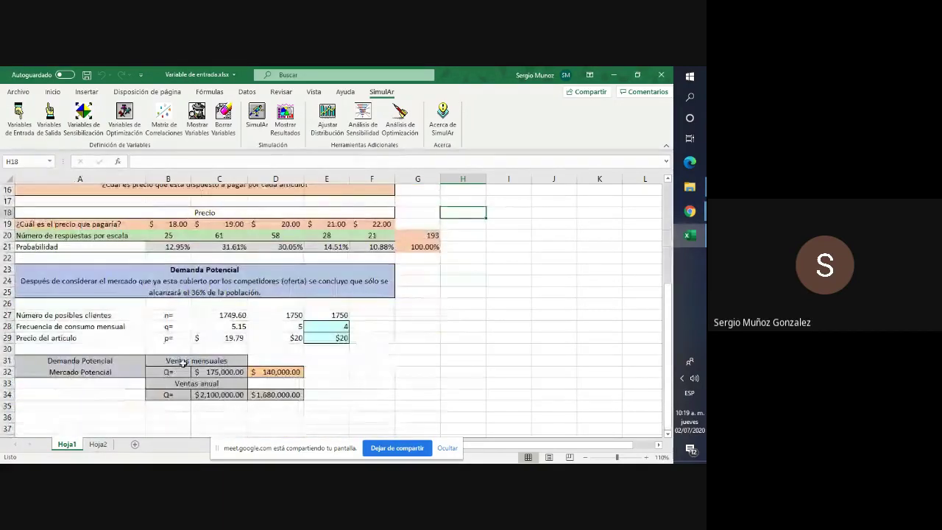
Examine the population, survey count and yes/no responses on rabbit meat consumption in Hoja2
left_click(99, 445)
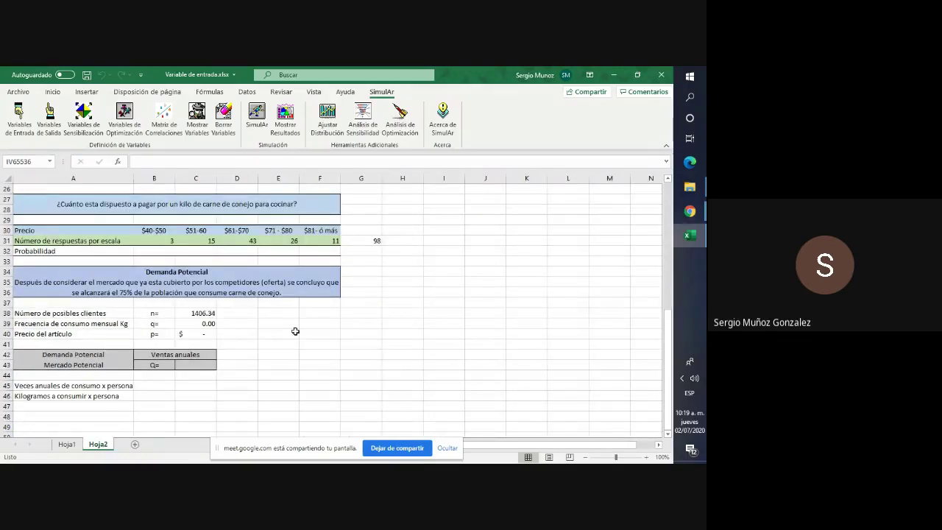
scroll(272, 326, "up", 8)
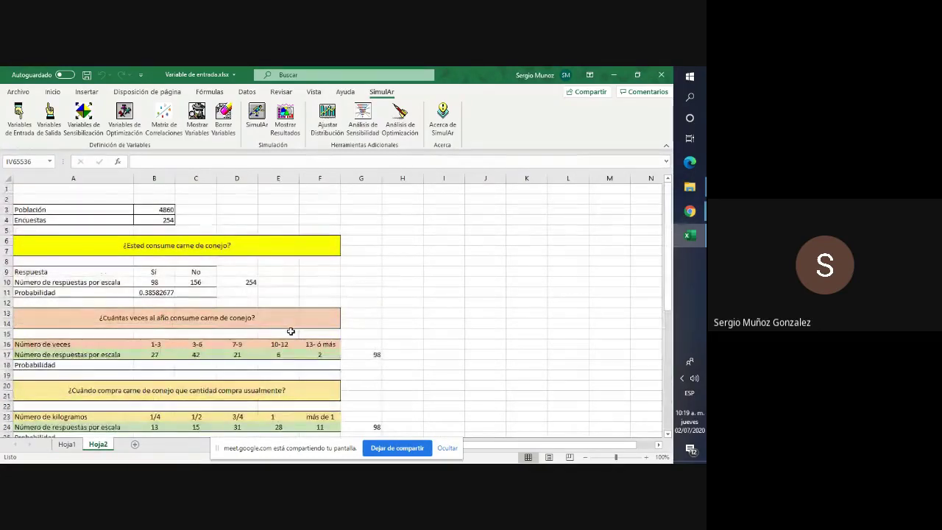
left_click(162, 209)
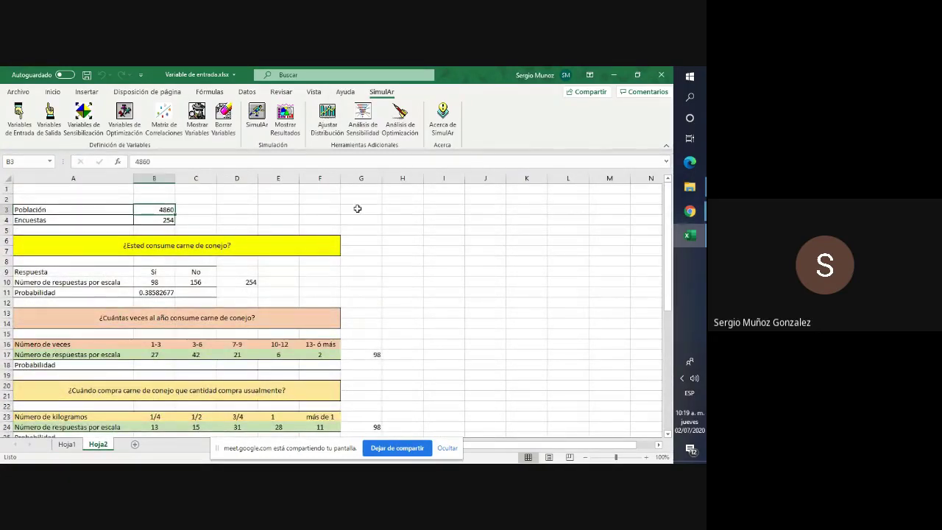
left_click(170, 222)
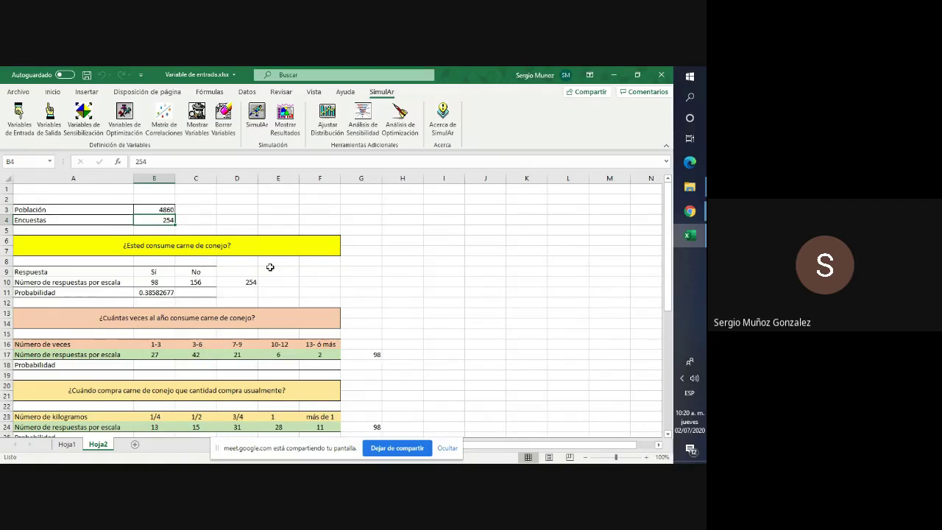
left_click(318, 274)
key("Left")
key("Left")
key("Left")
key("Left")
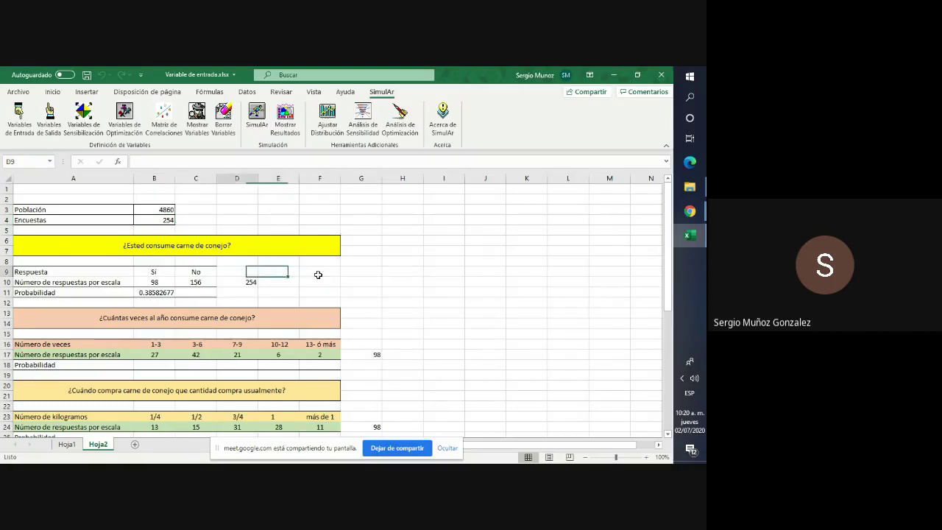
key("Right")
key("Right")
key("Right")
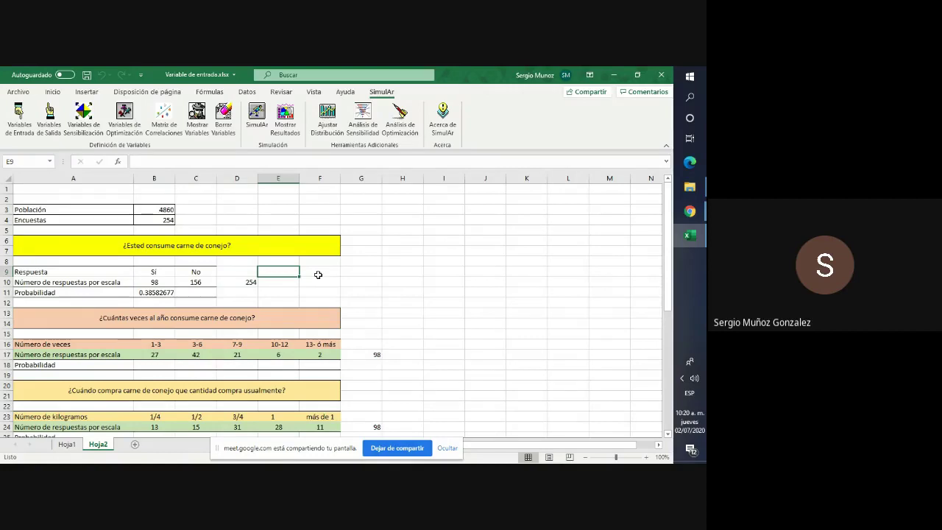
key("Left")
key("Left")
key("Left")
key("Up")
key("Up")
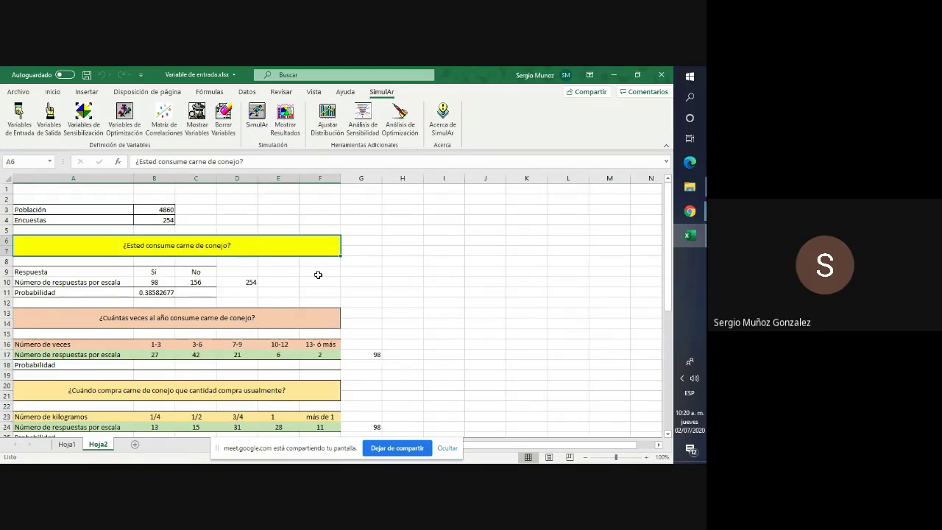
key("Down")
key("Down")
key("Down")
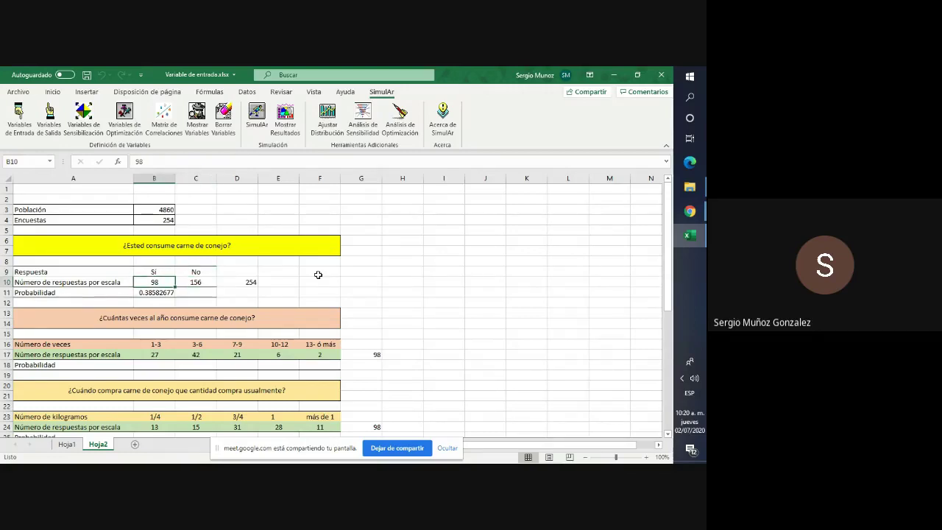
Examine the total of the yes/no responses in D10 and the yes count for rabbit meat consumption
key("Right")
key("Right")
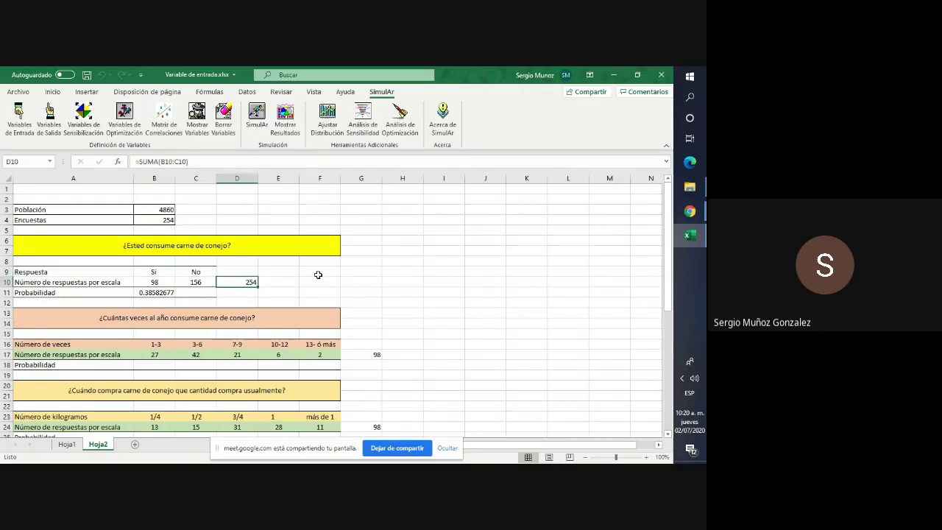
key("Up")
key("Up")
key("Up")
key("Up")
key("Up")
key("Up")
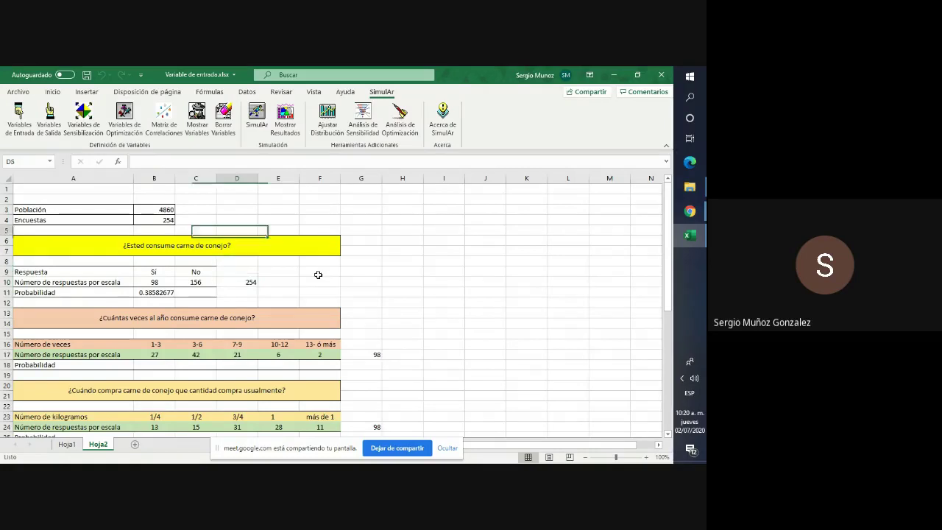
key("Left")
key("Left")
key("Down")
key("Down")
key("Down")
key("Down")
key("Down")
key("Down")
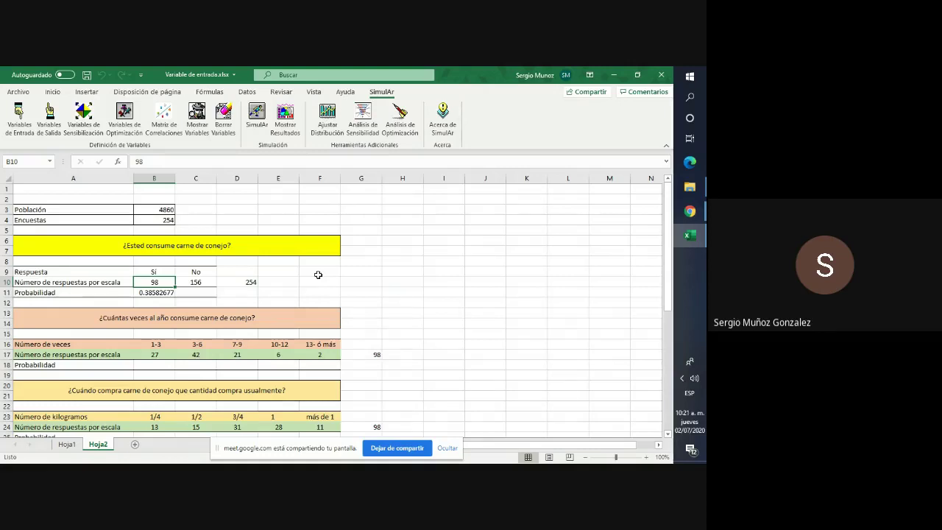
Inspect the yes-response probability formula in B11 and the cells it references, keeping the formula as is
key("Up")
key("Down")
key("Down")
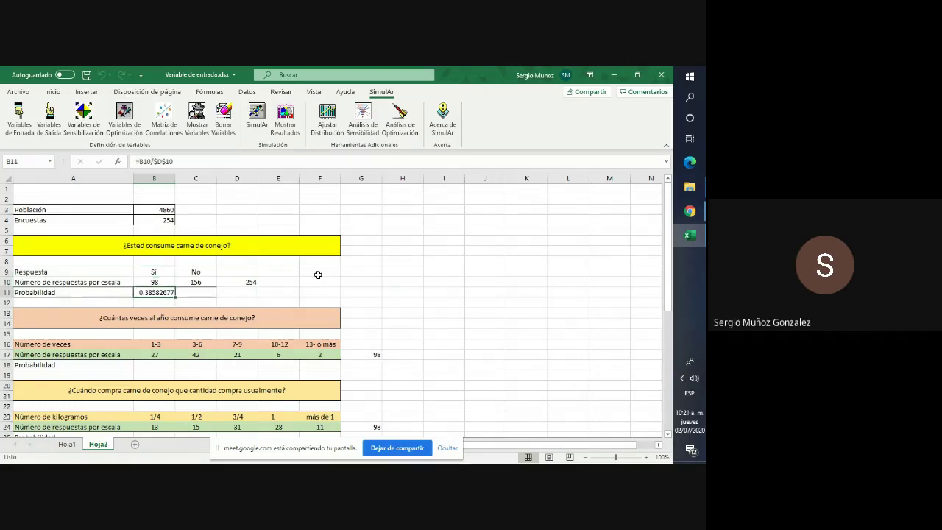
key("Up")
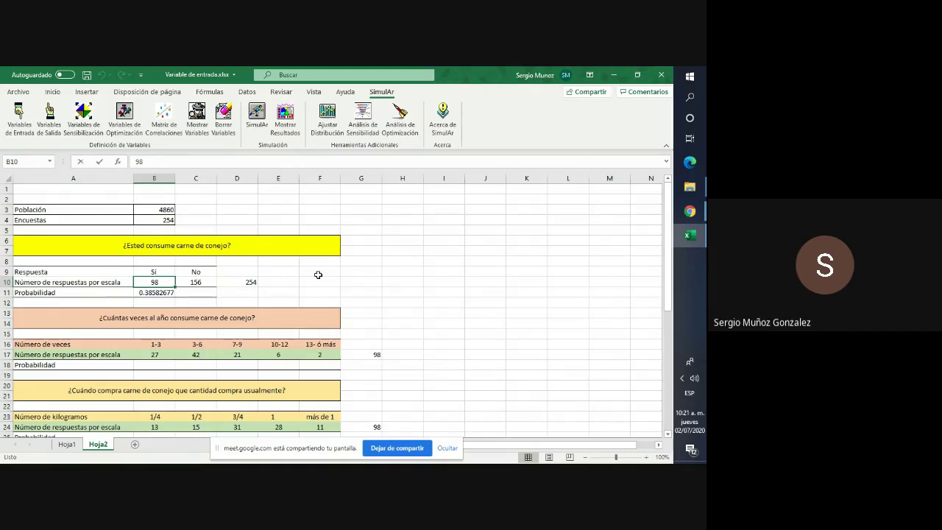
key("F2")
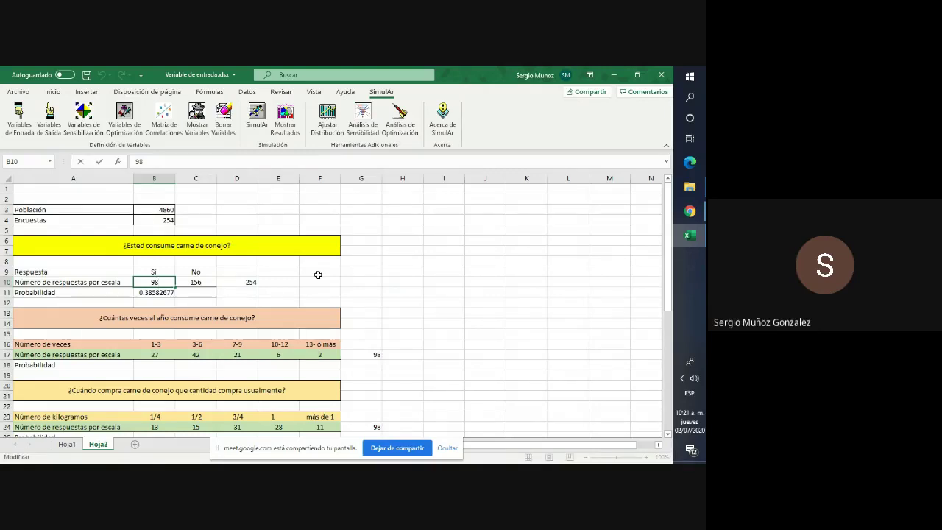
key("Return")
key("F2")
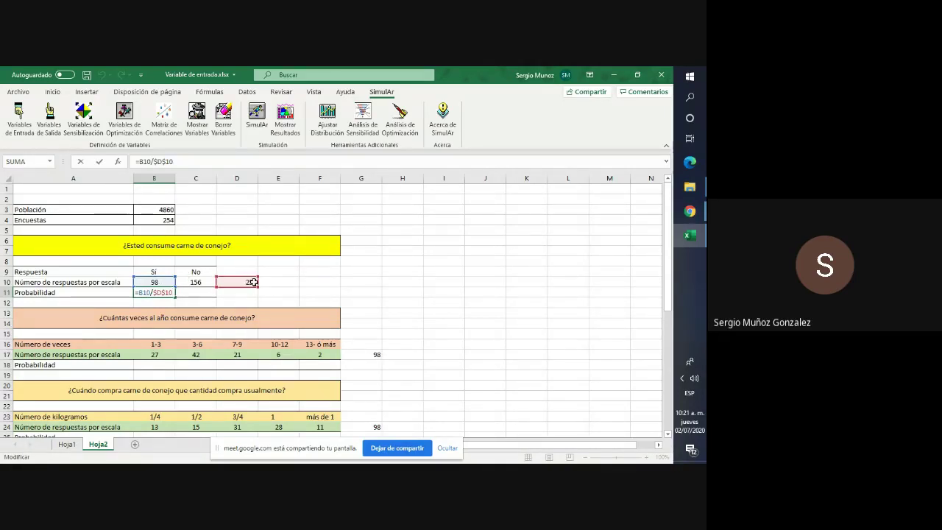
key("ctrl+Return")
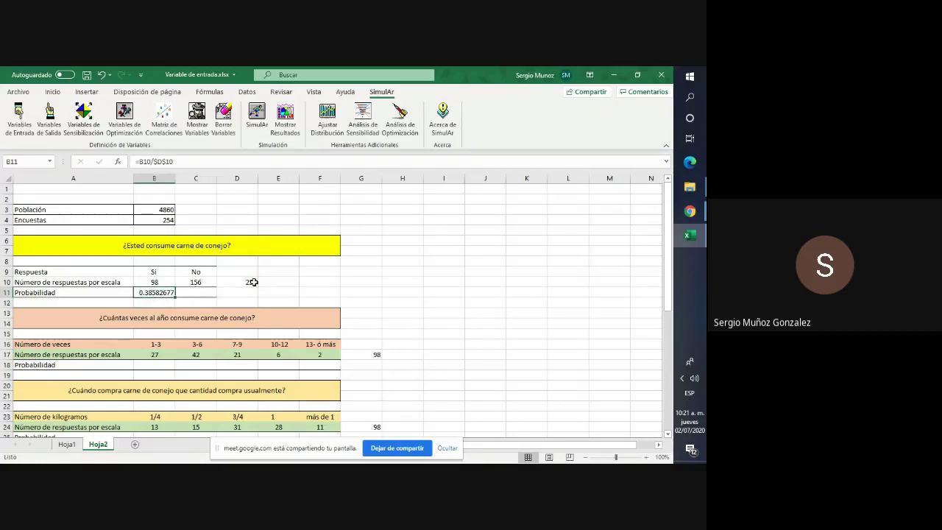
Compare the yes probability in B11 with the response table for yearly rabbit meat consumption frequency
key("Down")
key("Down")
key("Down")
key("Down")
key("Down")
key("Down")
key("Down")
key("Down")
key("Down")
key("Down")
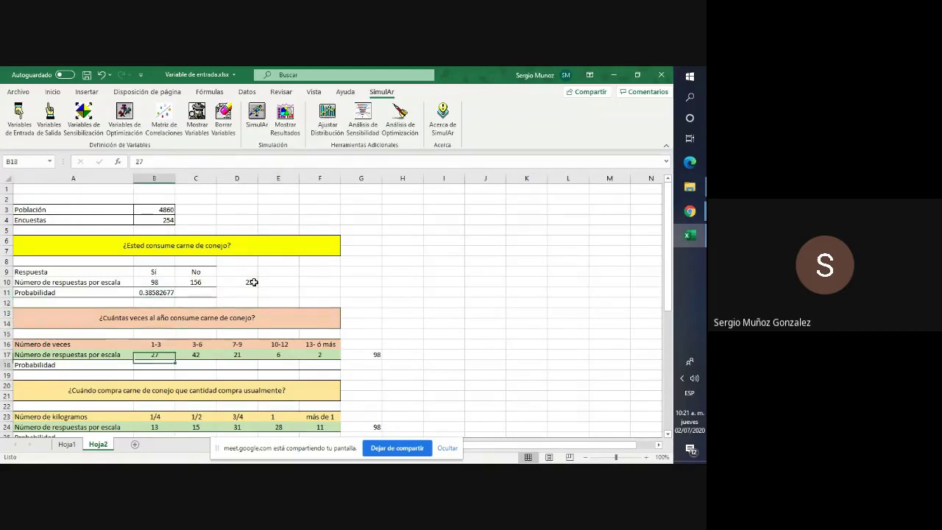
key("Up")
key("Up")
key("Up")
key("Up")
key("Up")
key("Up")
key("Up")
key("Up")
key("Up")
key("Up")
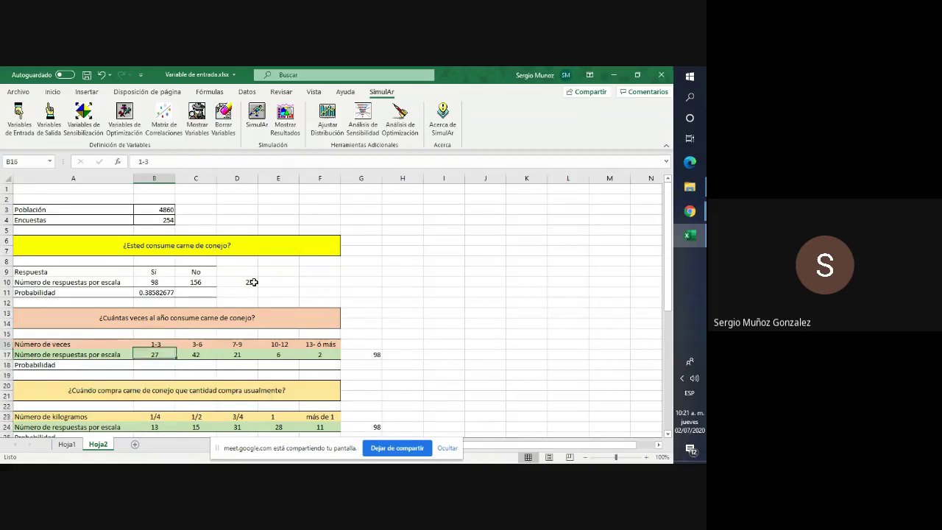
key("Down")
key("Down")
key("Up")
key("Up")
key("Up")
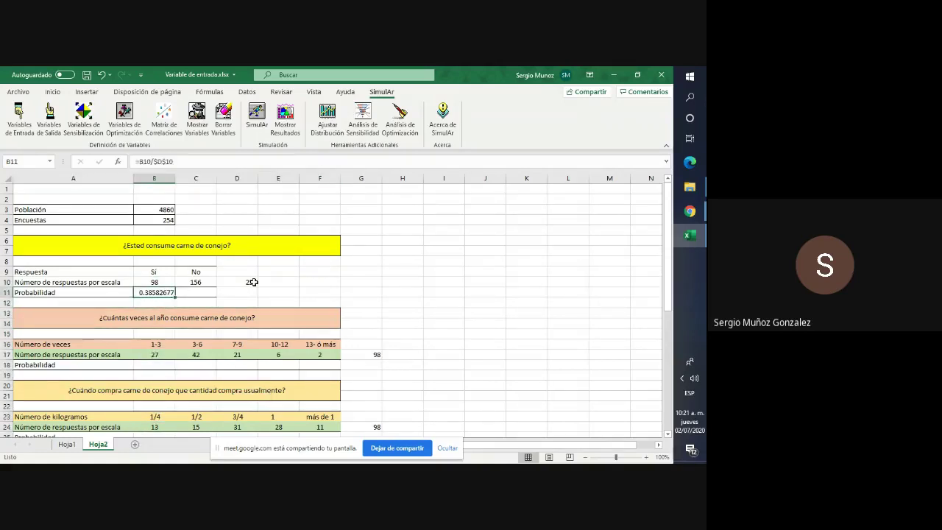
Look through the remaining survey questions on consumption frequency, kilograms purchased and price willing to pay
key("Down")
key("Down")
key("Down")
key("Down")
key("Down")
key("Down")
key("Down")
key("Down")
key("Down")
key("Down")
key("Down")
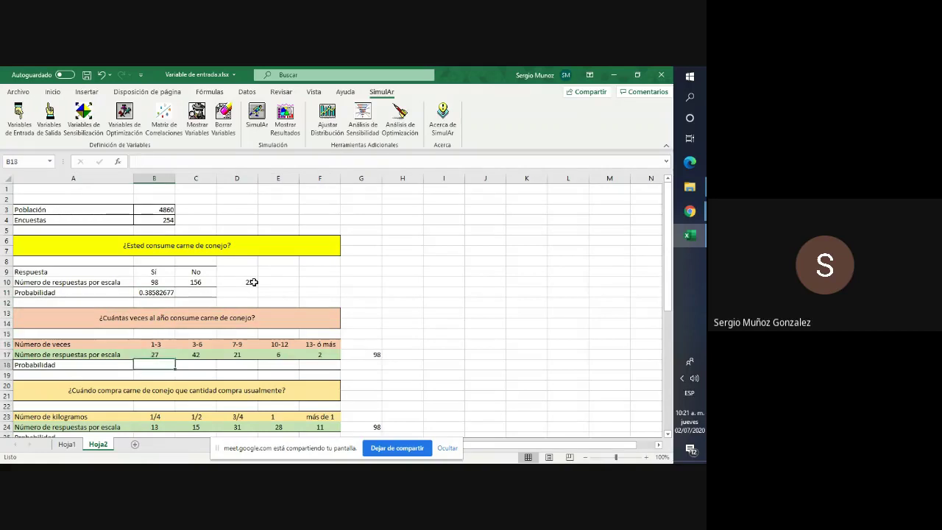
key("Down")
key("Down")
key("Down")
key("Down")
key("Down")
key("Down")
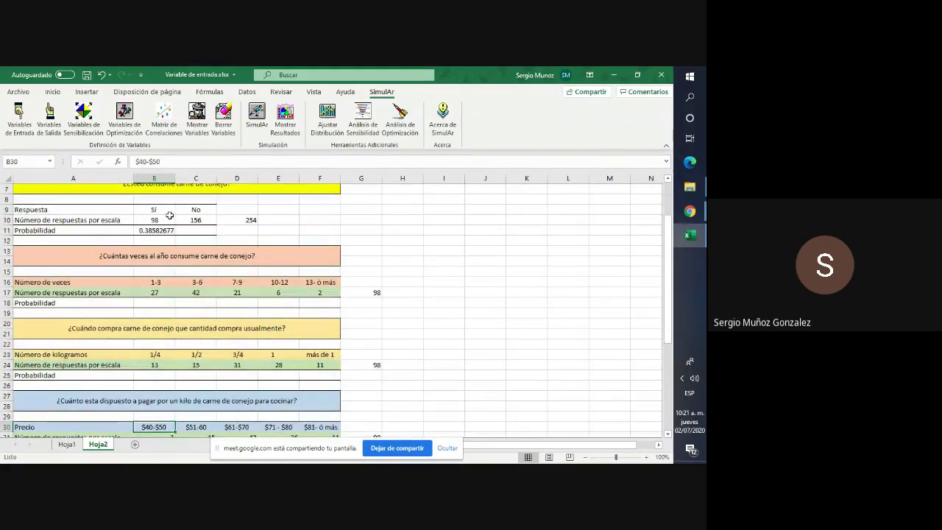
Review the yes/no question again along with the consumption frequency and purchase quantity tables below it
left_click(237, 233)
scroll(184, 278, "up", 2)
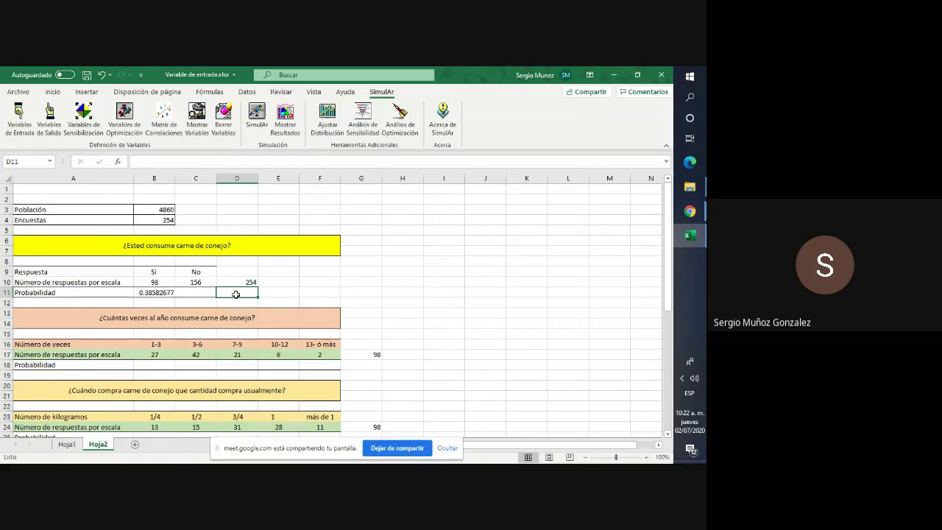
key("Down")
key("Down")
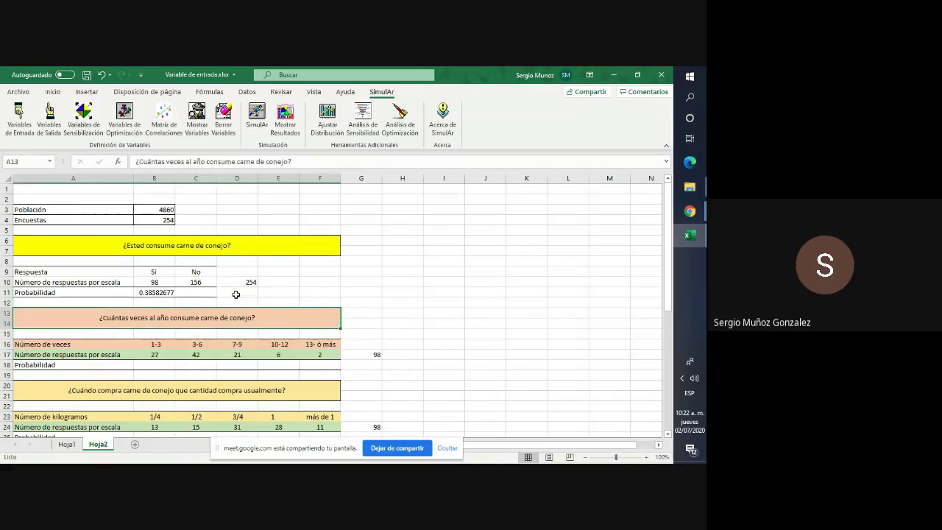
key("Down")
key("Up")
key("Down")
key("Down")
key("Down")
key("Down")
key("Down")
key("Down")
key("Down")
key("Down")
key("Down")
key("Down")
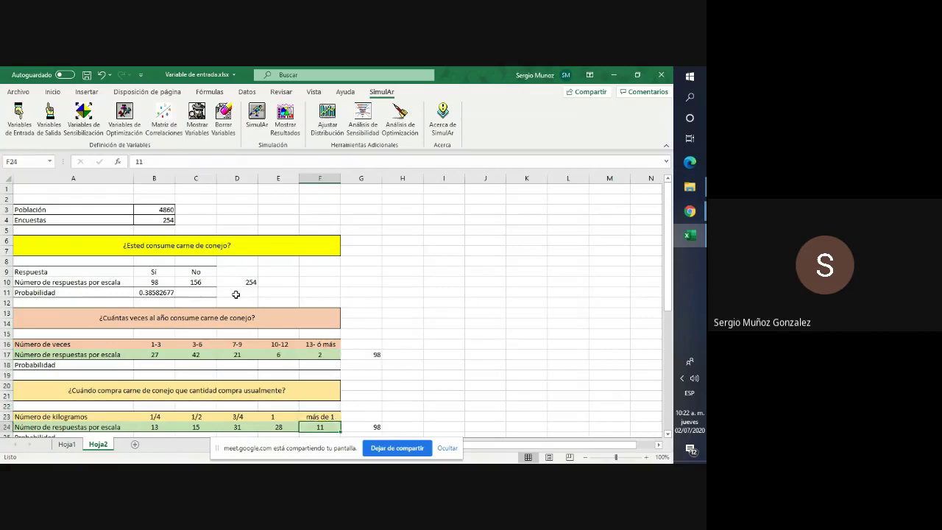
key("Down")
key("Down")
key("Down")
key("Down")
key("Up")
key("Up")
key("Up")
key("Up")
key("Up")
key("Up")
key("Up")
key("Up")
key("Up")
key("Up")
key("Up")
key("Up")
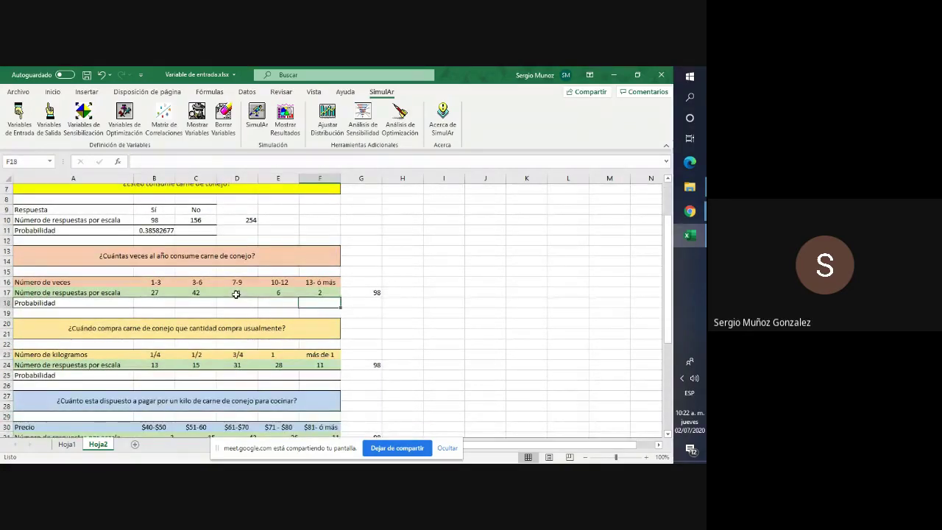
Examine the yearly consumption ranges in the Número de veces row, from 1-3 to 13 or more
key("Left")
key("Left")
key("Left")
key("Left")
key("Left")
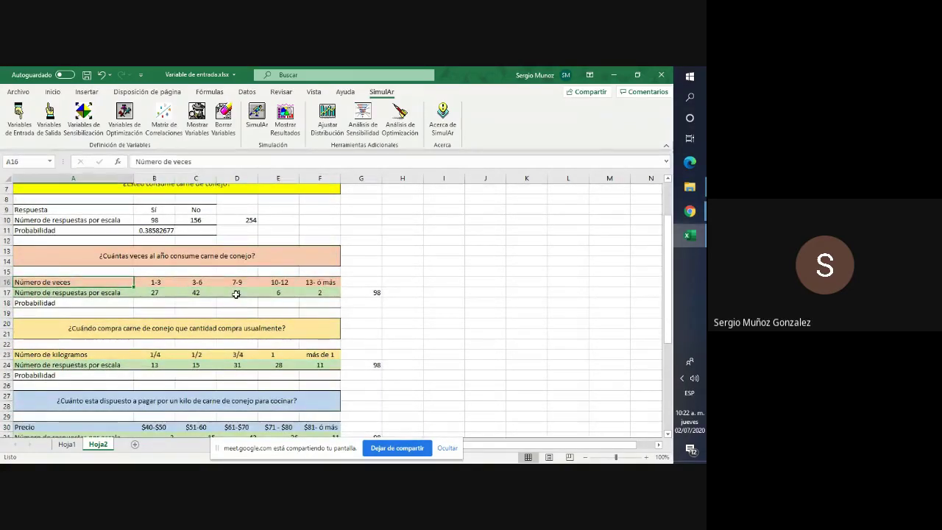
key("Right")
key("Right")
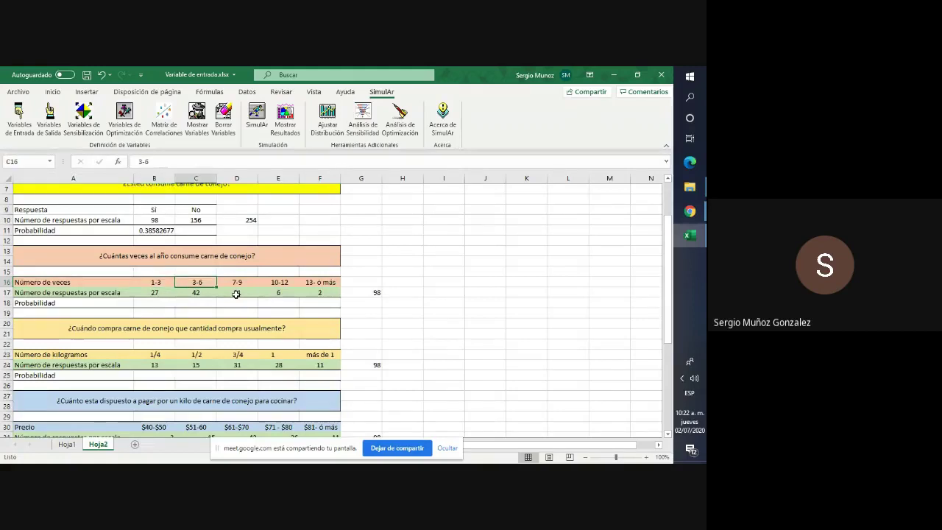
key("Left")
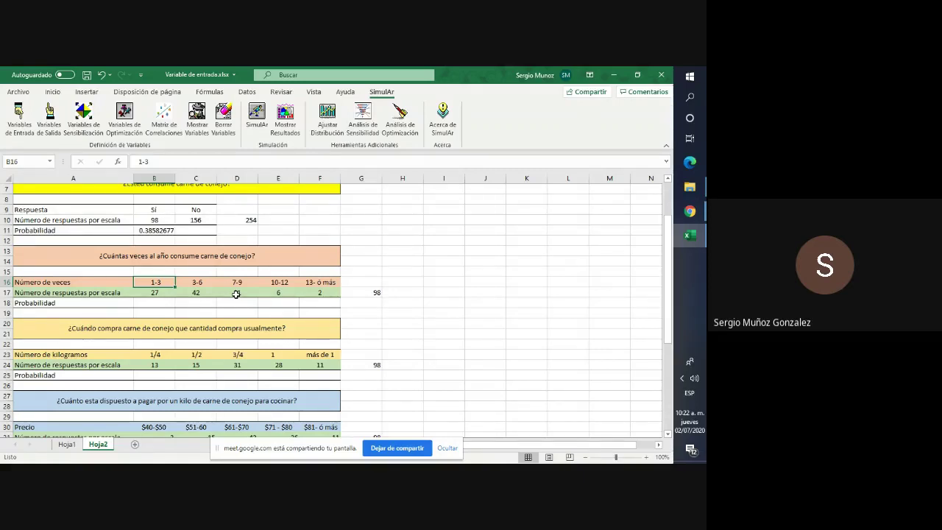
key("Right")
key("Right")
key("Right")
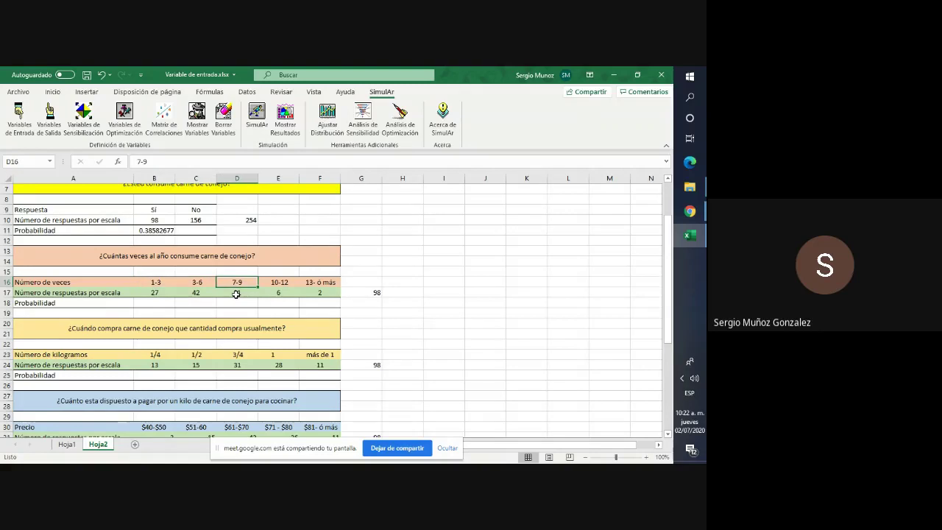
key("Right")
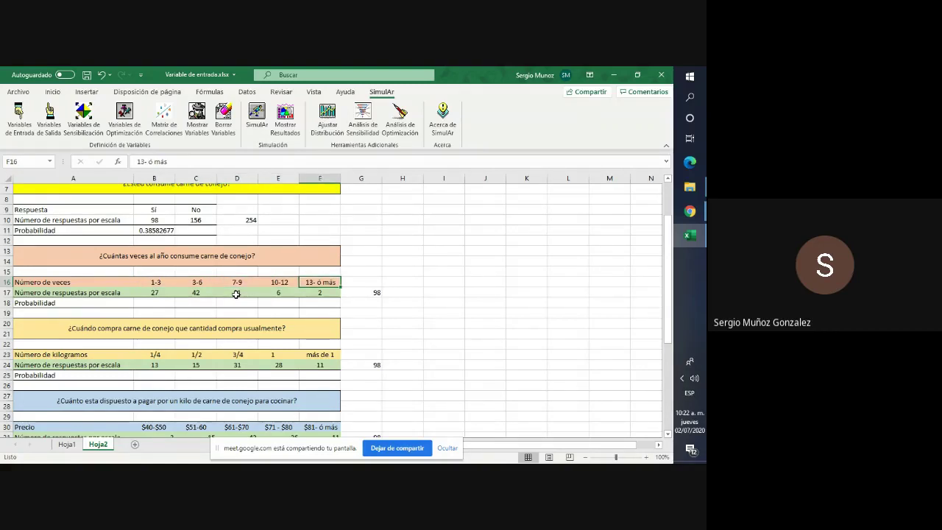
Locate the response counts under the yearly consumption ranges, starting with the 1-3 range
key("Down")
key("Left")
key("Left")
key("Left")
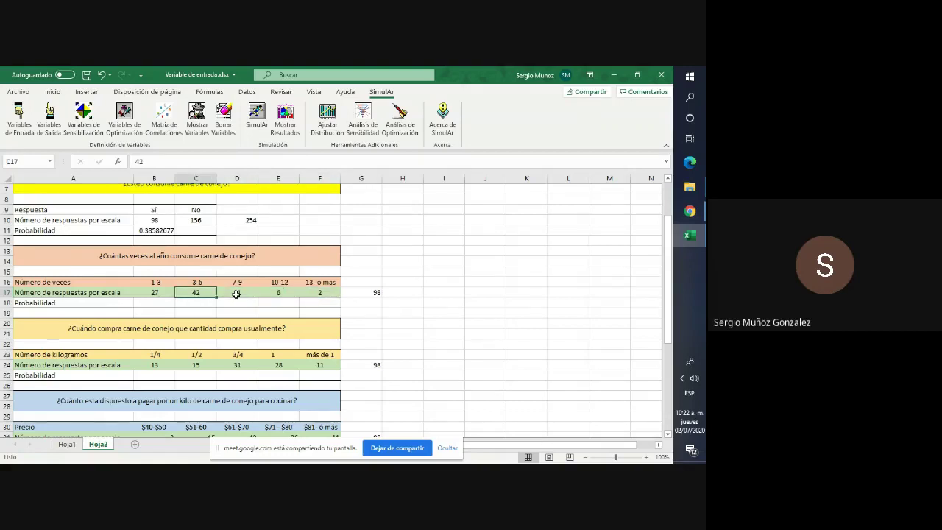
left_click(456, 284)
key("Left")
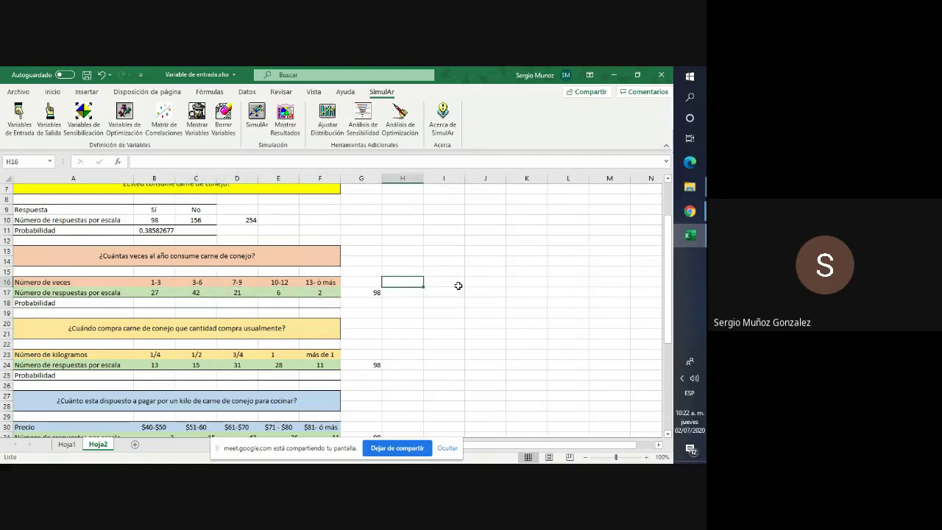
key("Left")
key("Left")
key("Left")
key("Left")
key("Left")
key("Left")
key("Down")
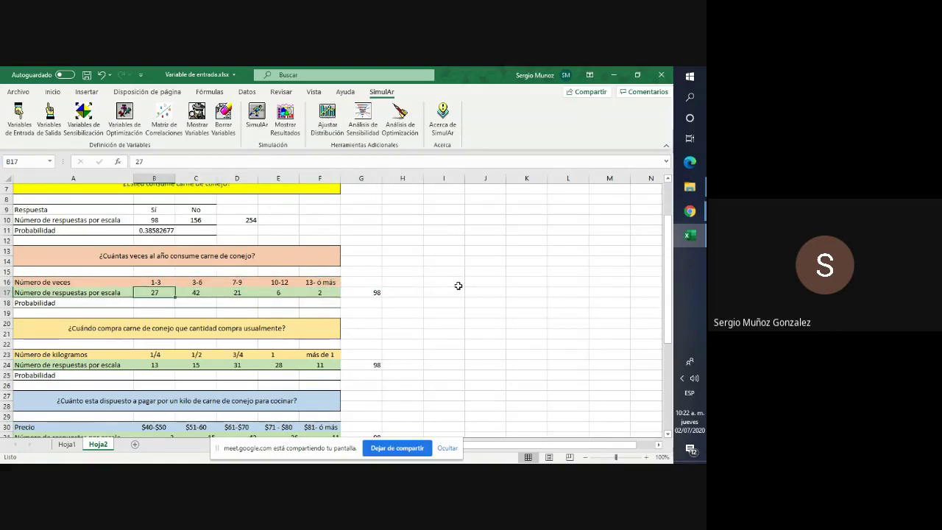
Check the number of responses for each remaining yearly consumption range and the sum formula in G17
key("Up")
key("Right")
key("Down")
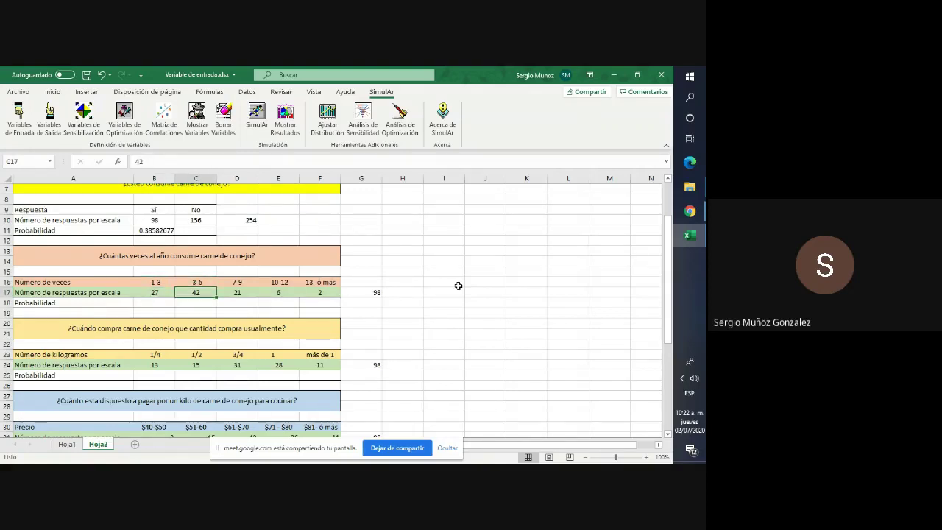
key("Up")
key("Right")
key("Down")
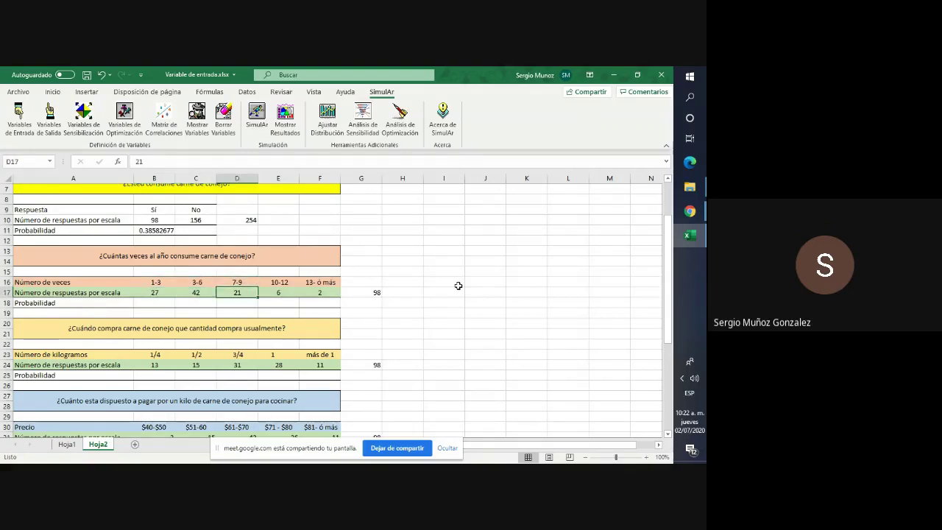
key("Up")
key("Right")
key("Down")
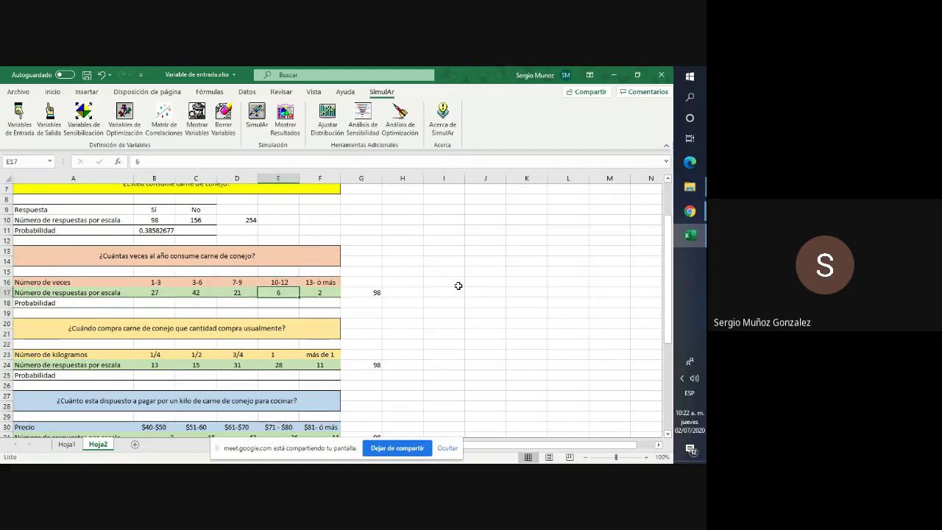
key("Up")
key("Right")
key("Down")
key("Up")
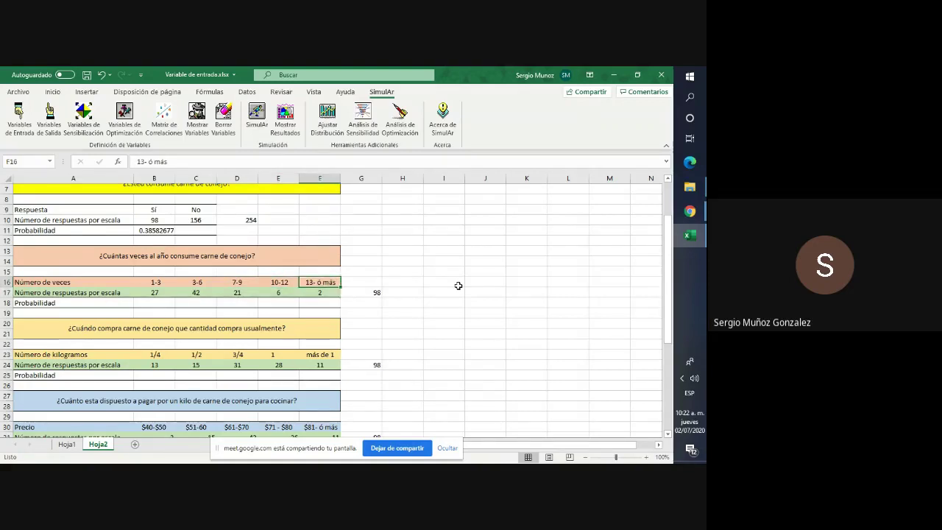
key("Right")
key("Down")
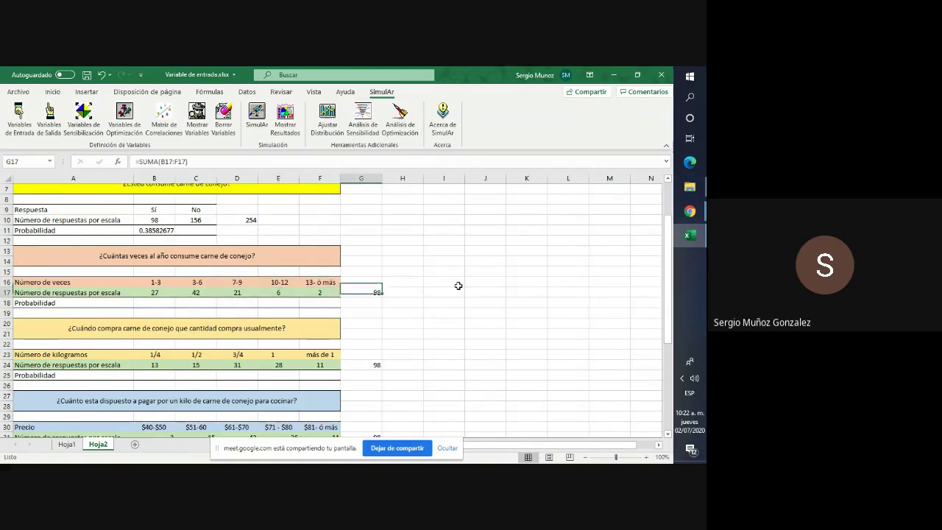
key("Right")
key("Left")
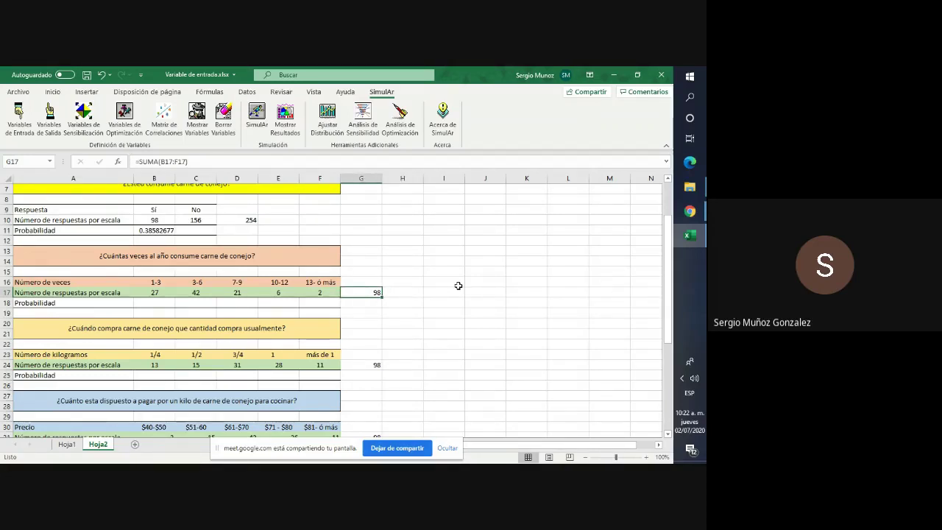
Calculate the probability of the 1-3 times range in B18 with the formula =B17/$G$17
key("Left")
key("Left")
key("Left")
key("Left")
key("Left")
key("Left")
key("Down")
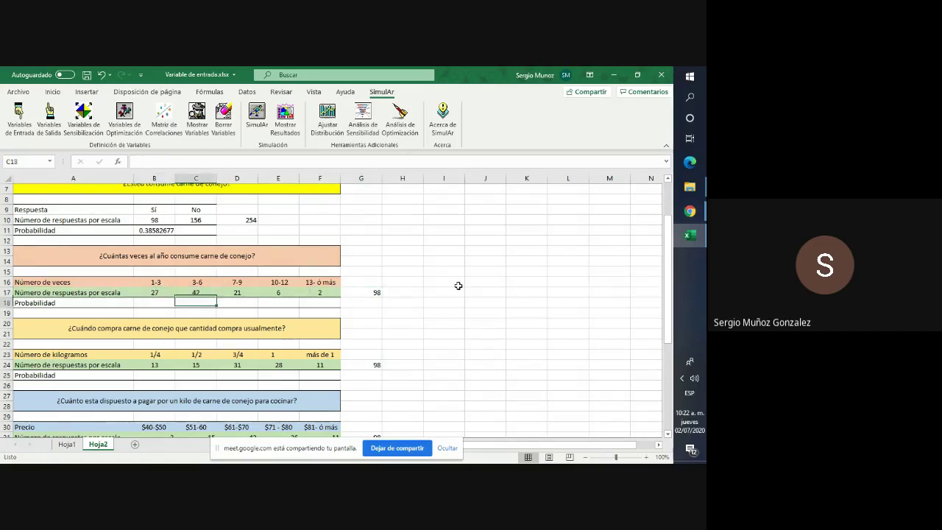
key("Right")
type("=")
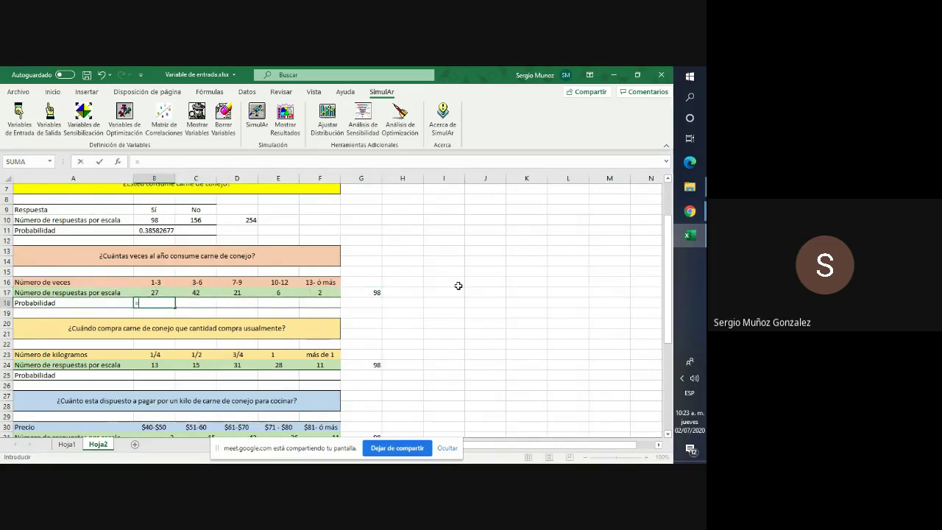
left_click(154, 293)
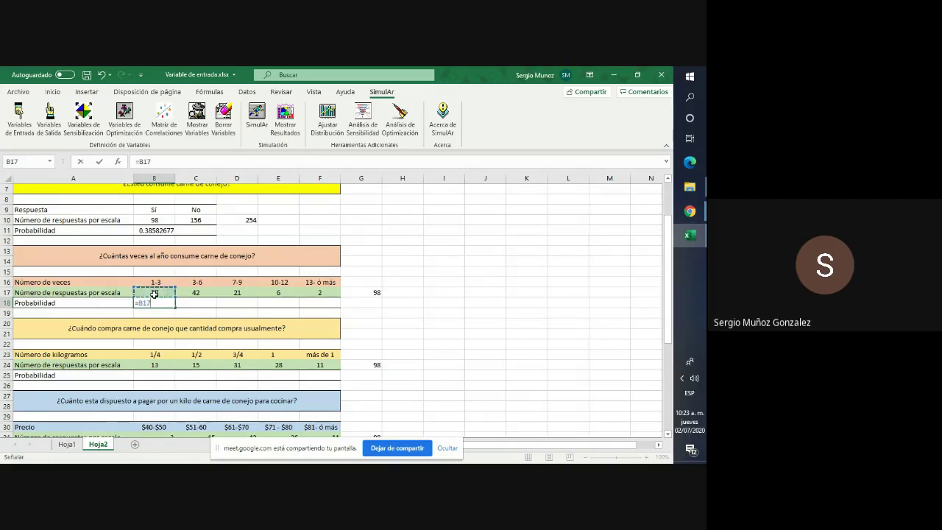
type("7")
key("BackSpace")
left_click(377, 293)
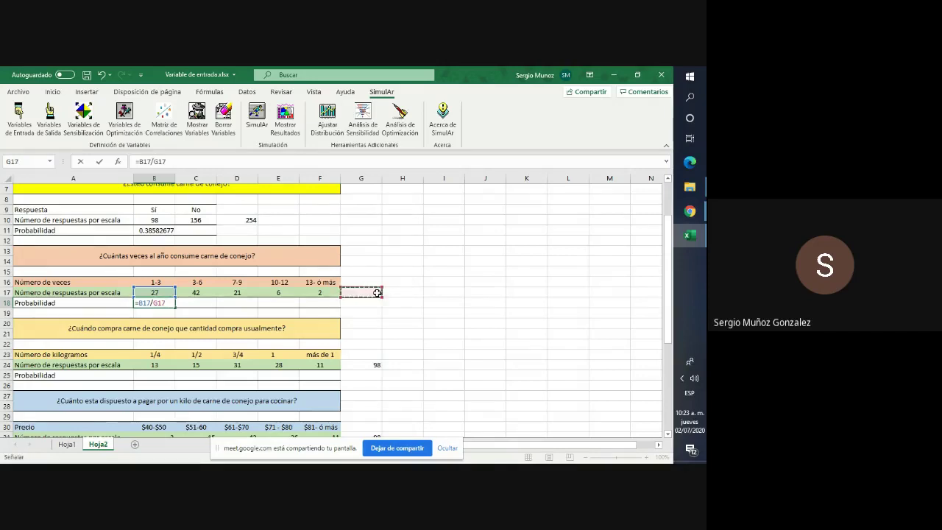
key("F4")
key("Return")
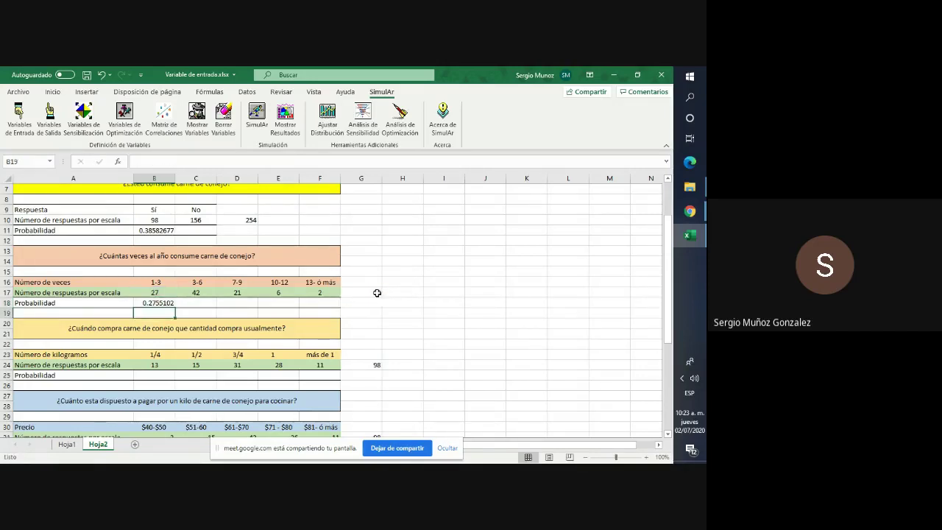
left_click(165, 303)
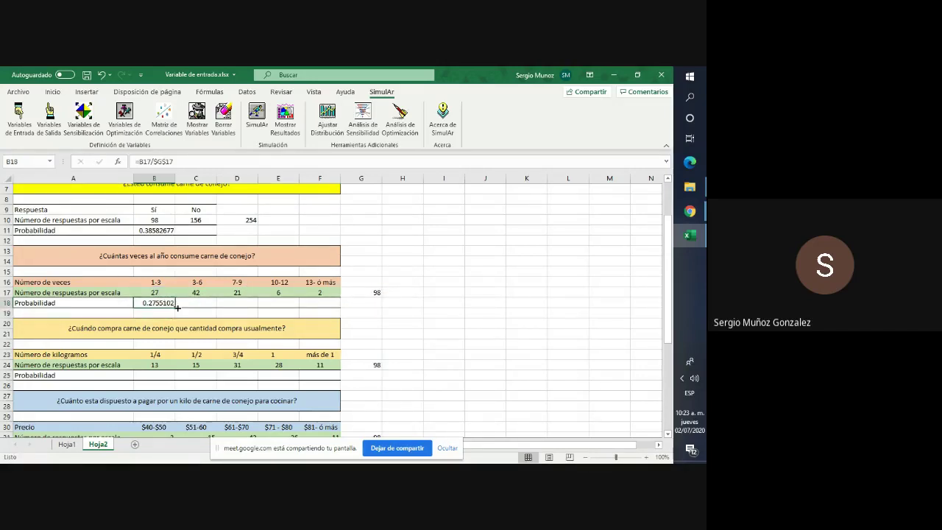
Fill the probability formula in B18 across through F18 for the yearly consumption answers
left_click_drag(175, 308, 340, 308)
left_click(492, 331)
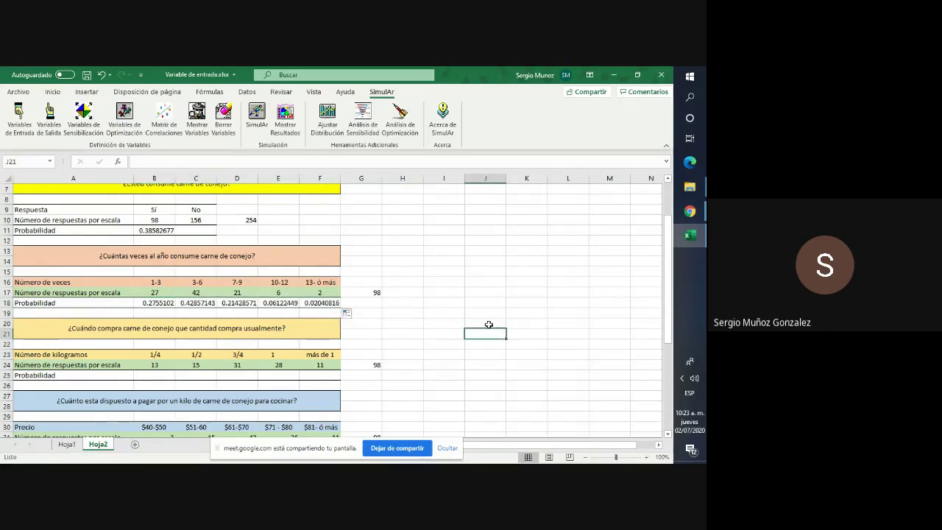
left_click(165, 303)
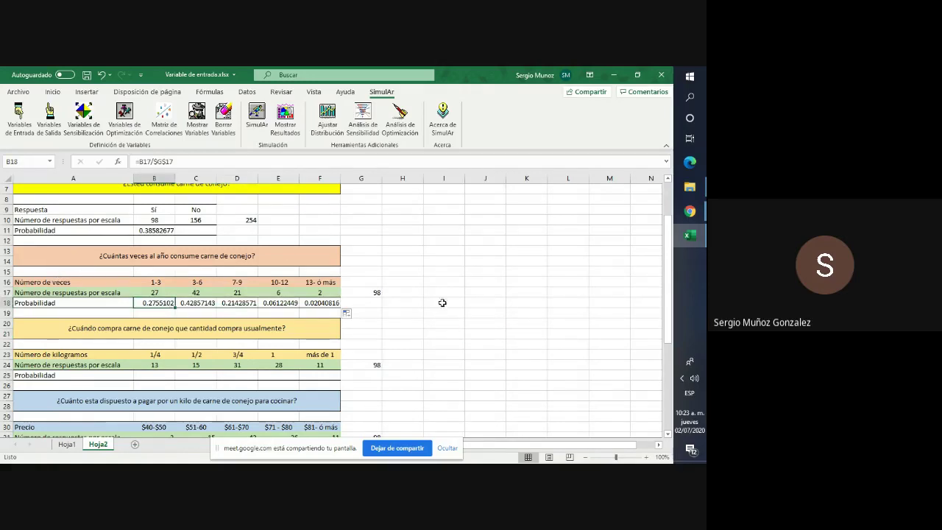
left_click(466, 312)
Review the sample survey tables on Hoja1 for comparison with the rabbit meat survey, and return to Hoja2
scroll(461, 309, "down", 2)
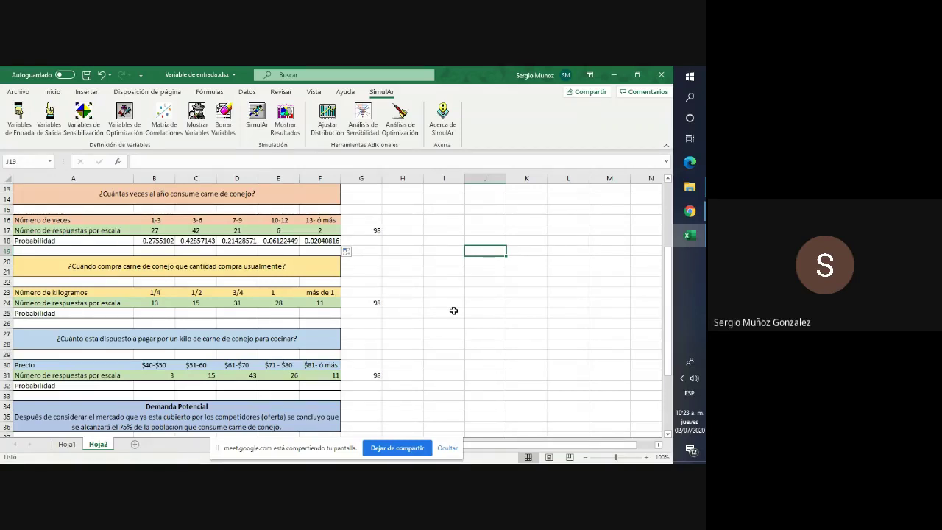
left_click(146, 312)
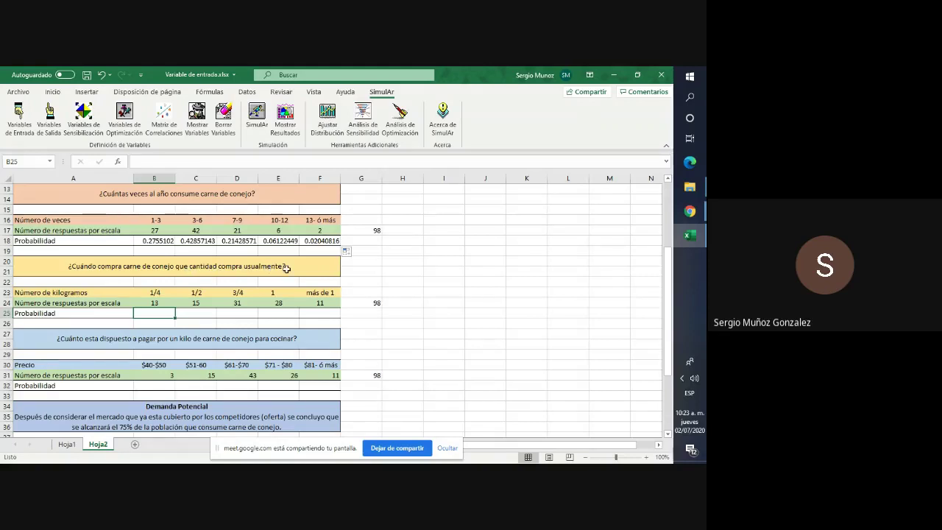
scroll(287, 269, "up", 2)
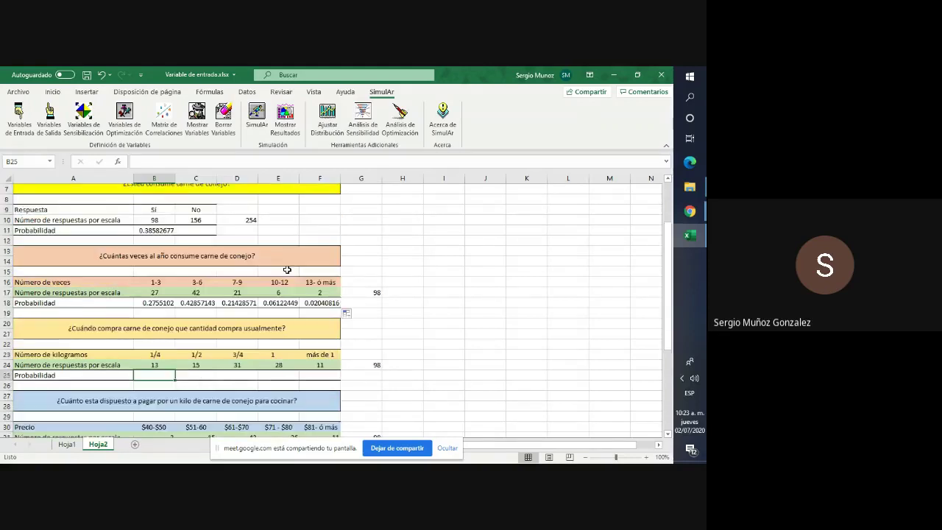
scroll(254, 259, "up", 1)
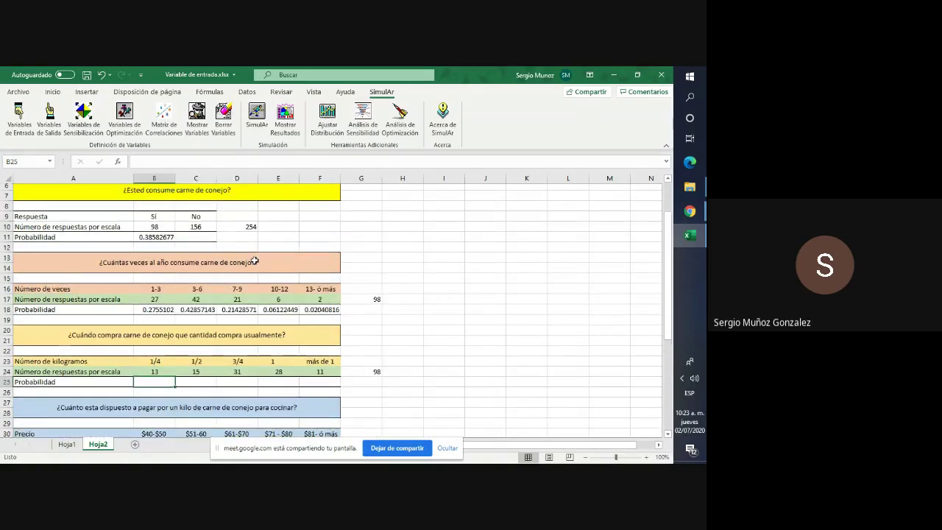
left_click(66, 444)
scroll(110, 250, "up", 3)
scroll(111, 251, "up", 2)
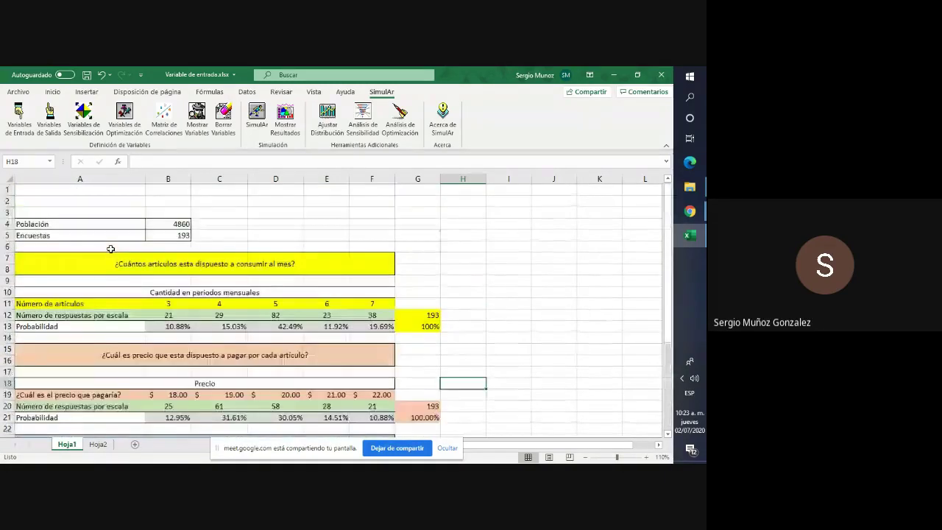
scroll(111, 250, "down", 1)
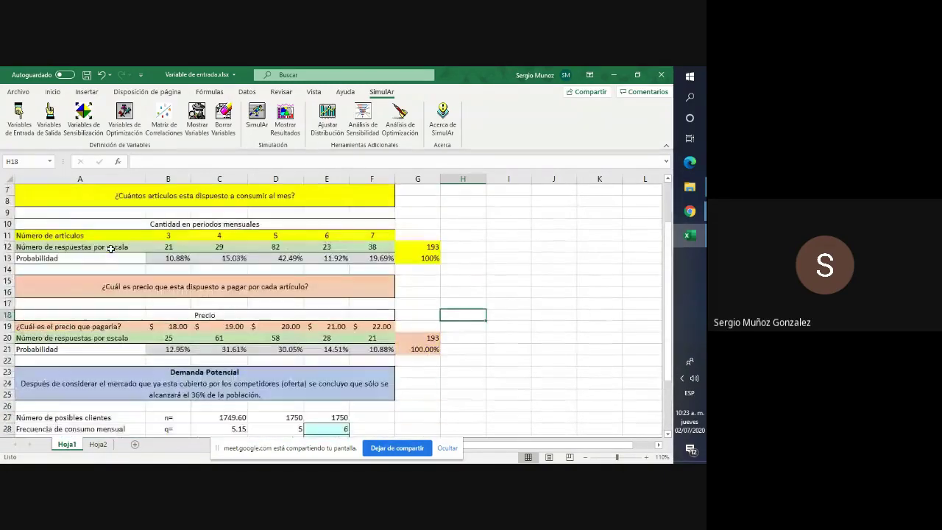
left_click(98, 445)
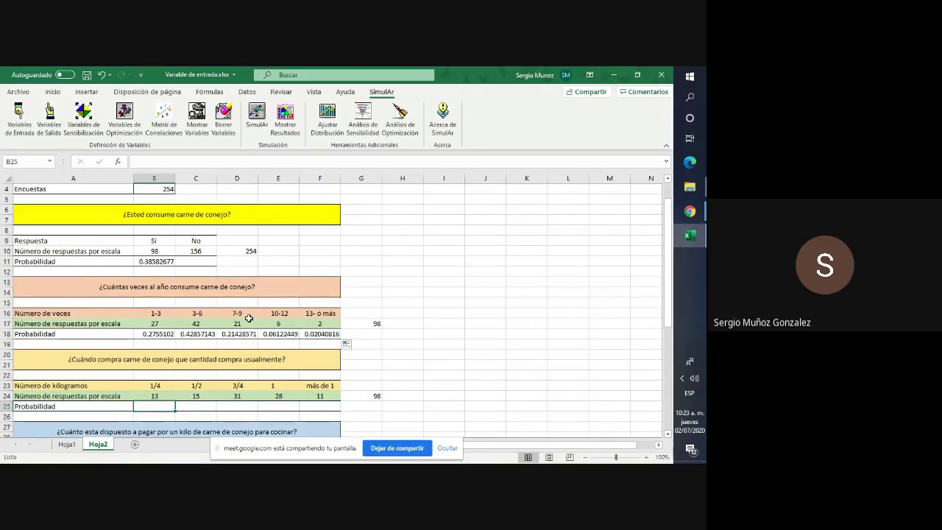
Examine the kilogram categories in B23 through F23 of the purchase quantity question
scroll(249, 318, "down", 3)
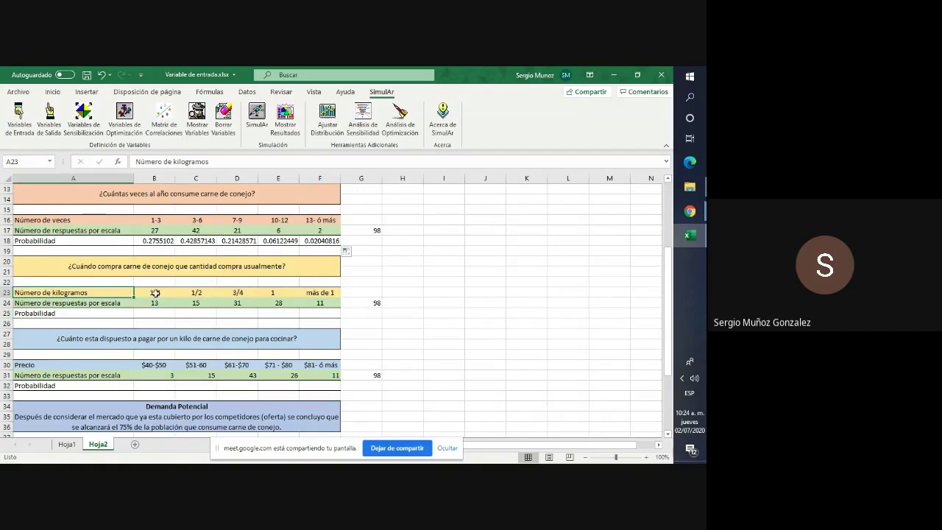
left_click(153, 293)
left_click(202, 292)
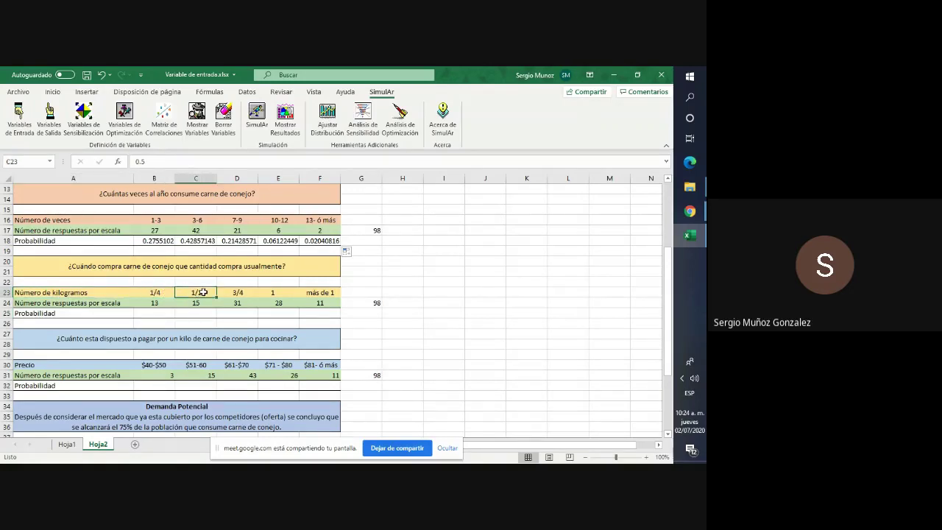
left_click(234, 294)
left_click(268, 293)
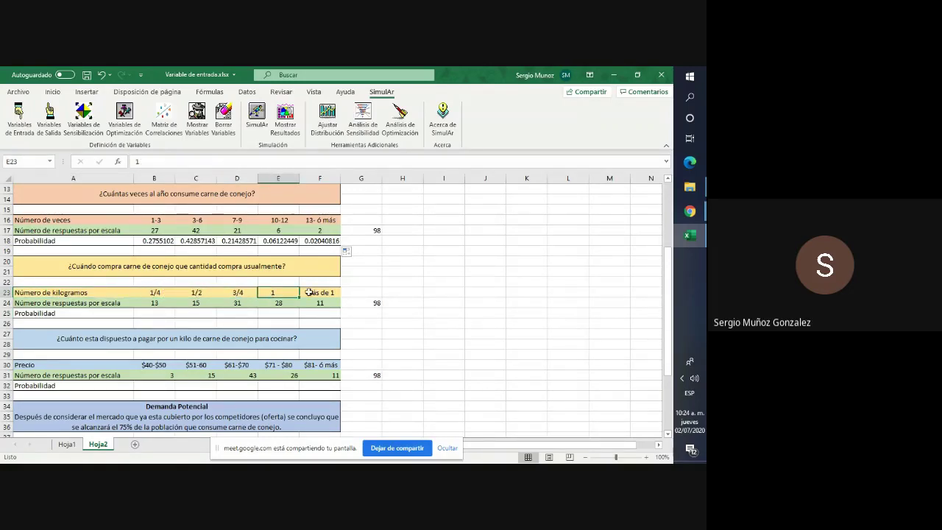
left_click(310, 292)
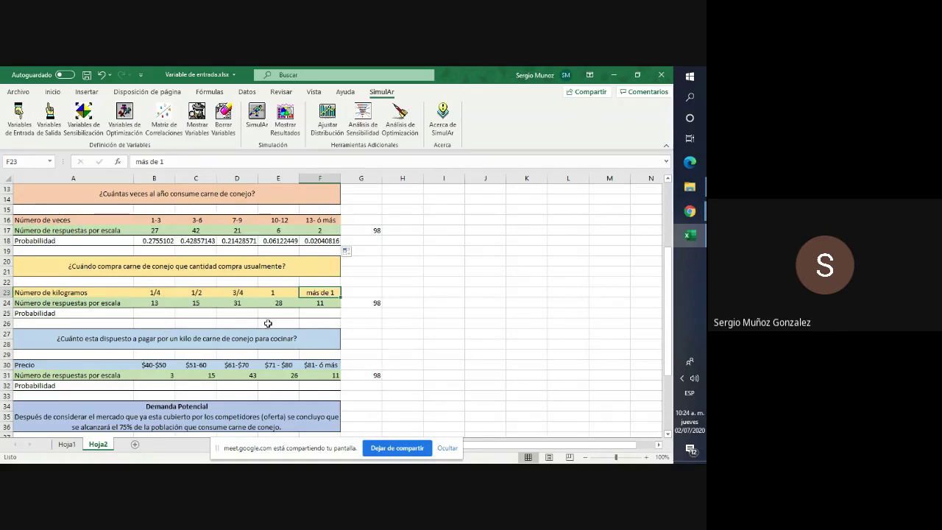
Enter =B24/$G$24 in B25 and fill it across through F25 for the purchase quantity probabilities
left_click(162, 313)
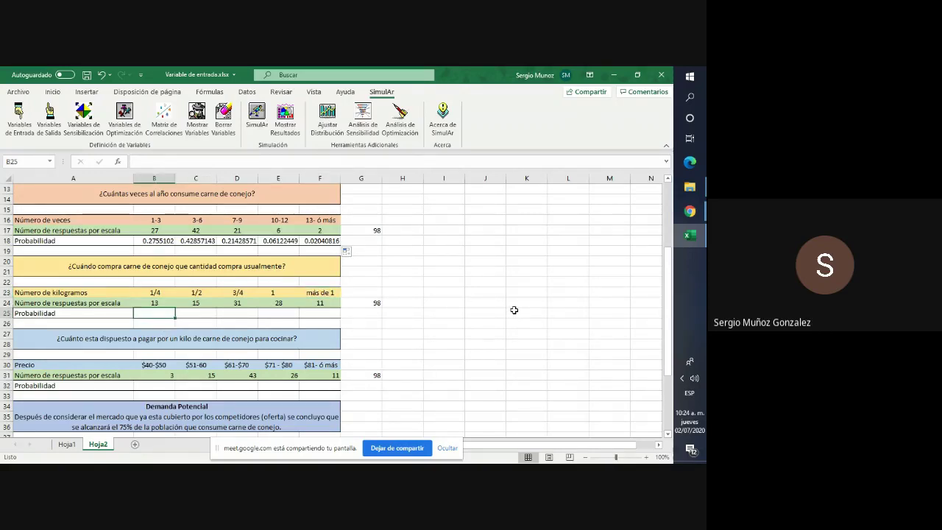
type("=")
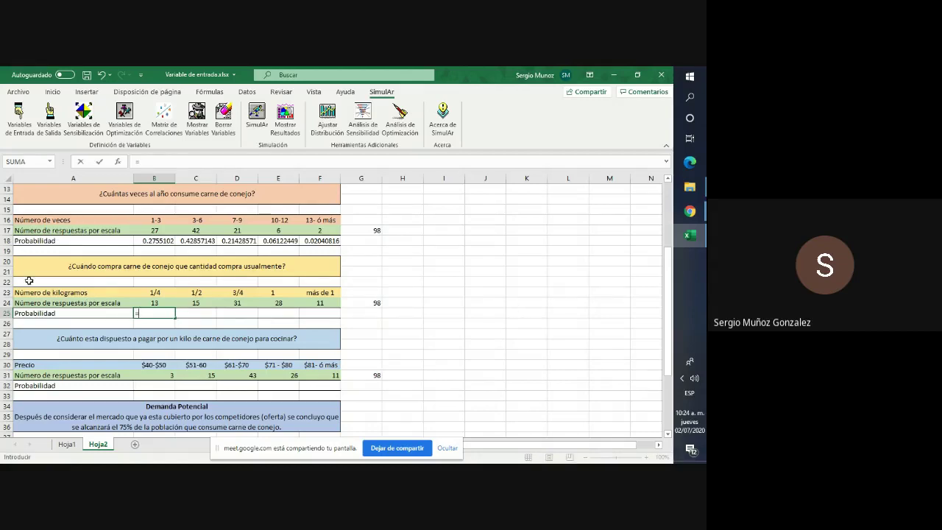
left_click(151, 303)
type("/")
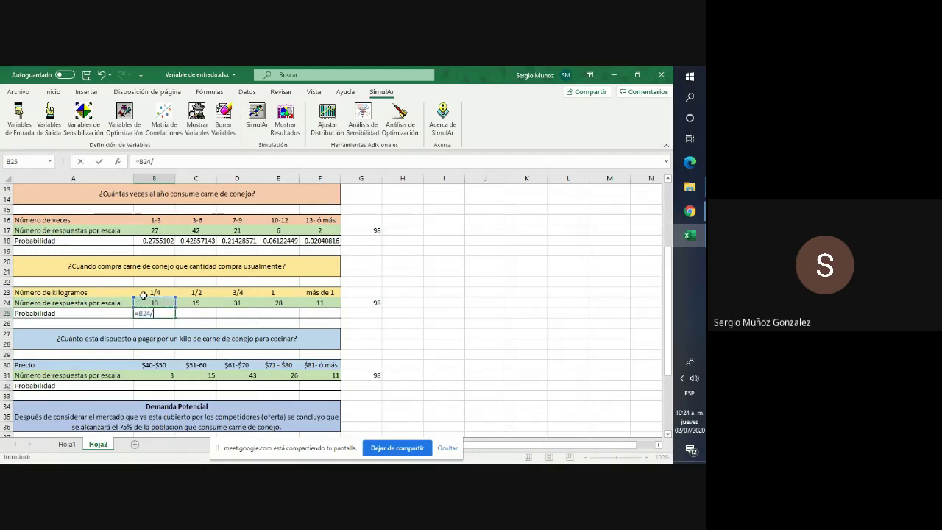
left_click(377, 302)
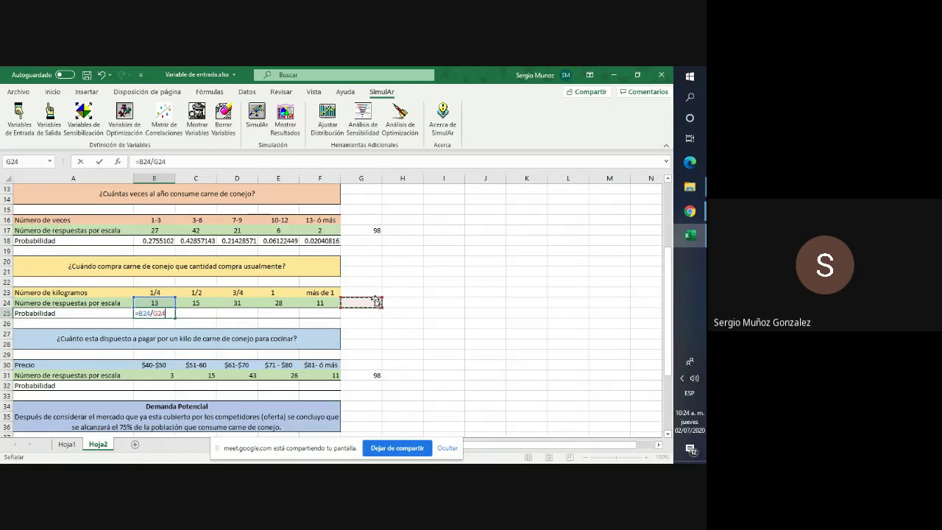
key("F4")
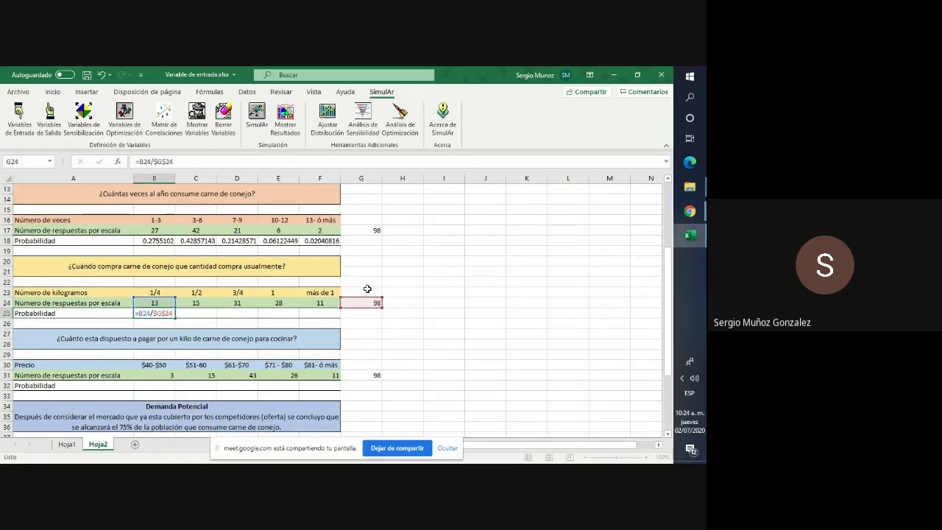
key("Return")
left_click(169, 313)
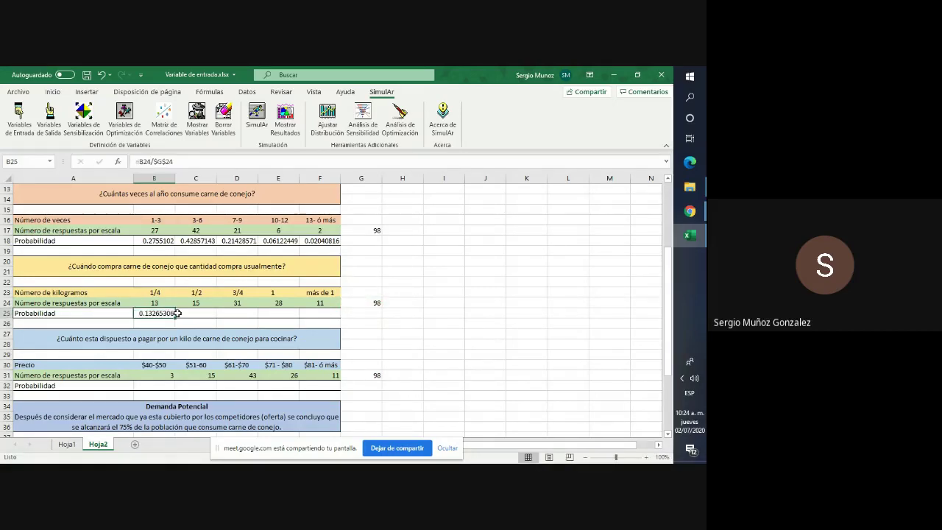
left_click_drag(175, 318, 337, 320)
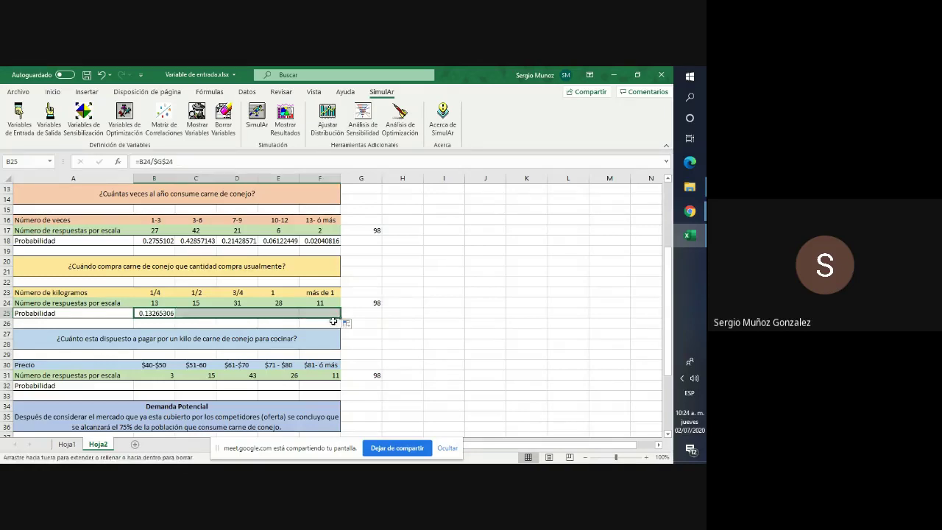
left_click(448, 333)
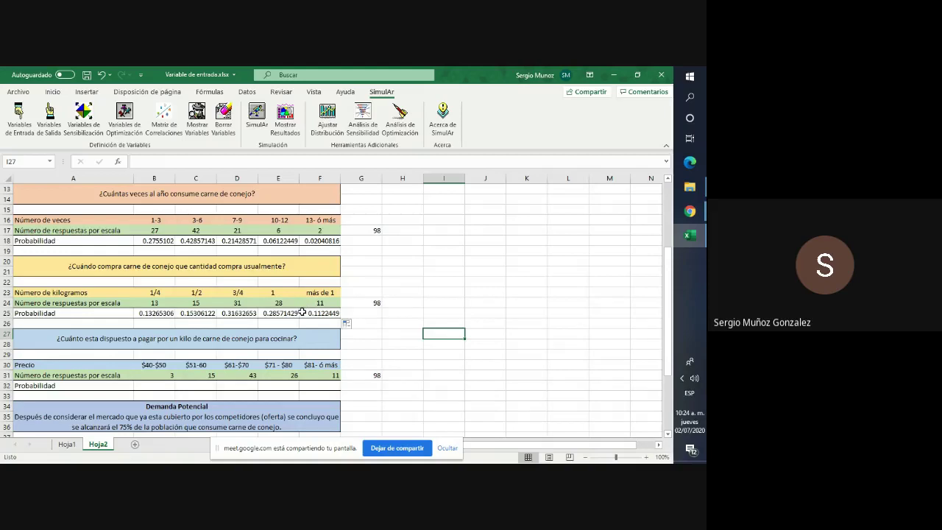
Review the survey questions on Hoja2, from the population value in B3 down to the Demanda Potencial section
scroll(291, 315, "down", 1)
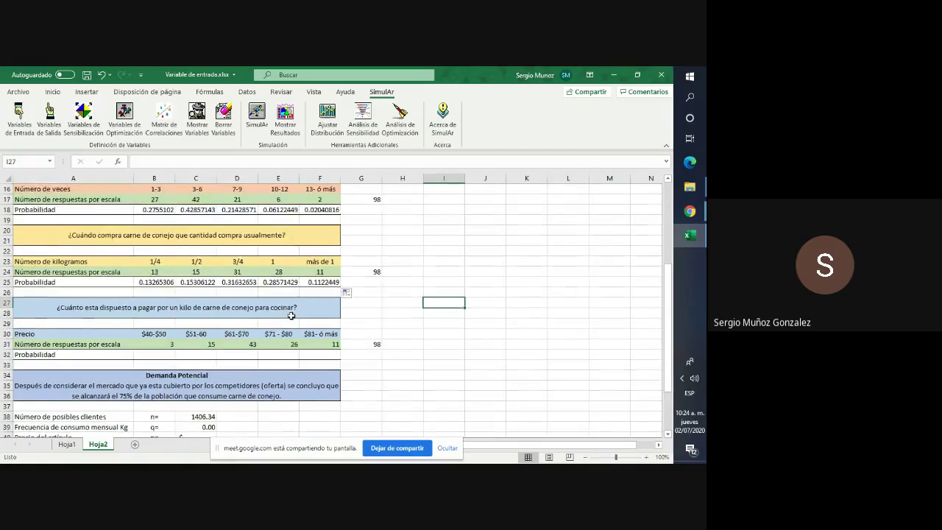
scroll(289, 315, "up", 1)
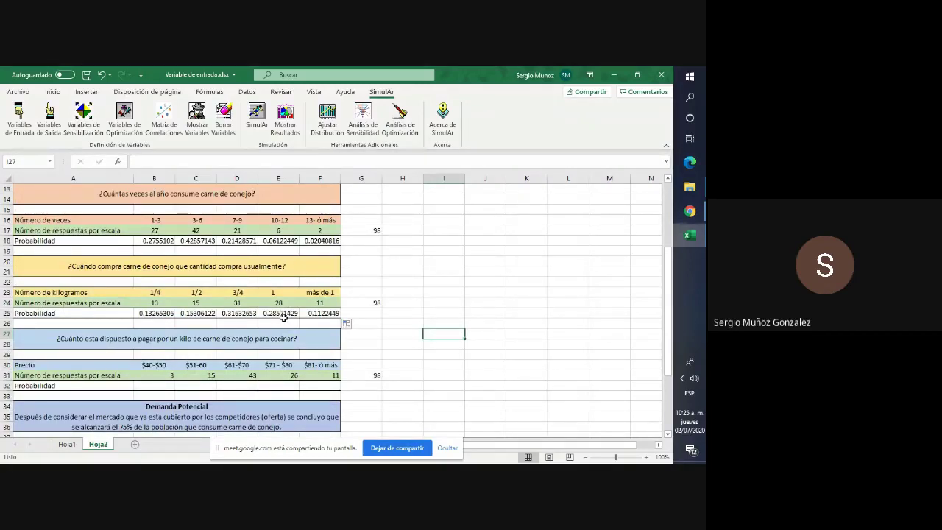
scroll(279, 319, "down", 1)
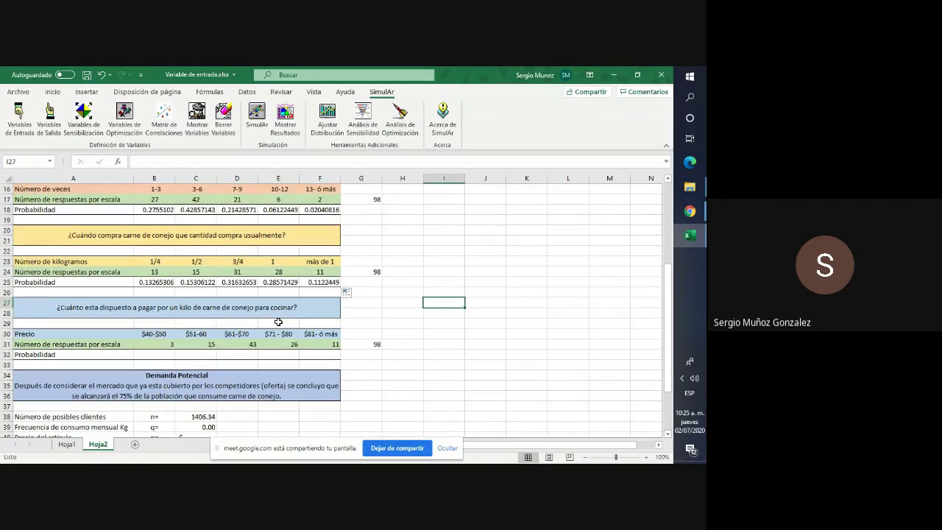
scroll(278, 321, "up", 1)
scroll(279, 322, "down", 1)
scroll(278, 322, "up", 5)
left_click(165, 210)
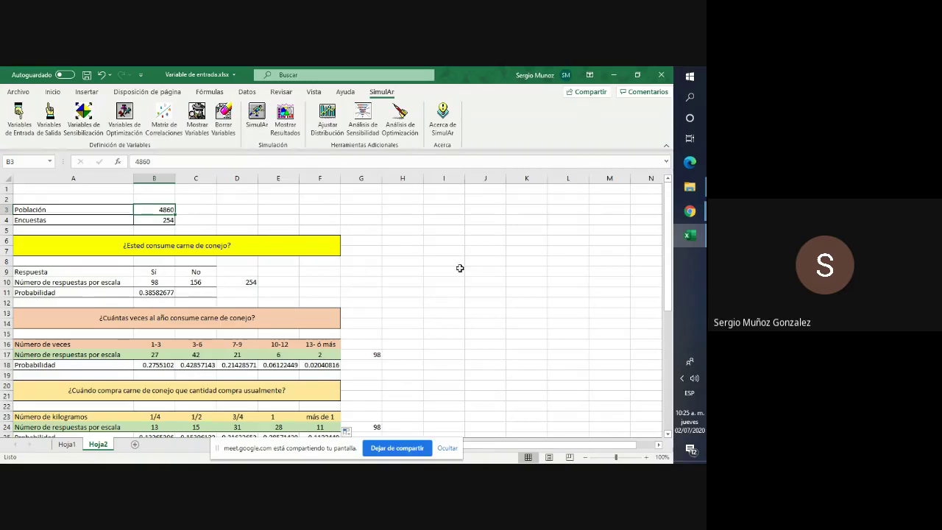
scroll(400, 284, "down", 1)
scroll(400, 284, "down", 6)
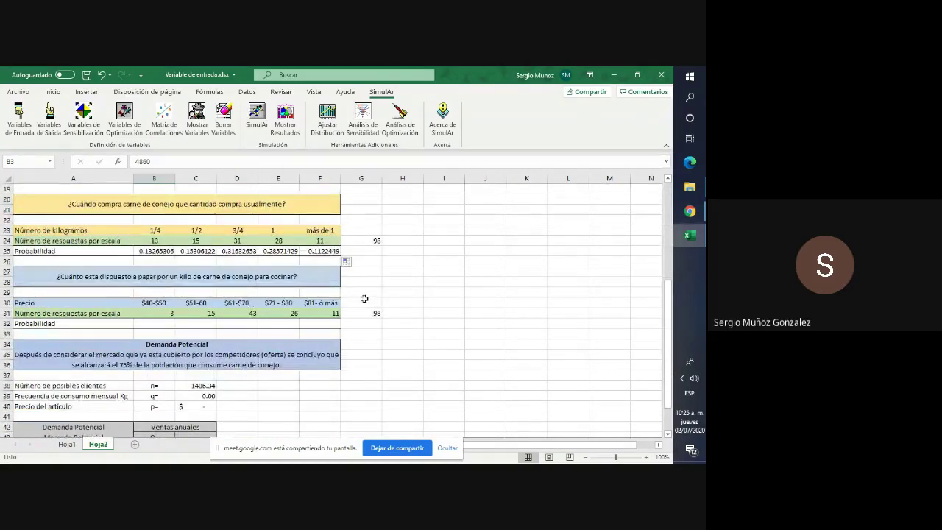
scroll(365, 298, "down", 1)
scroll(364, 298, "down", 1)
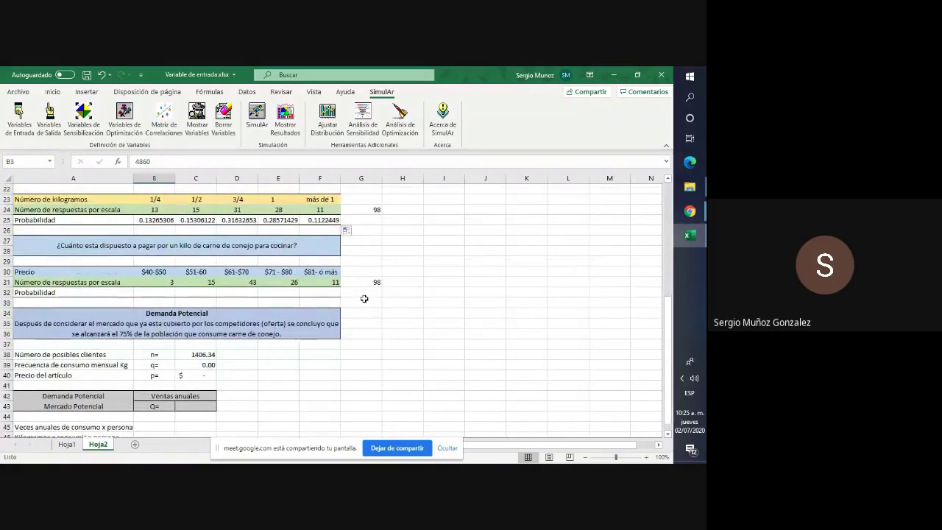
Enter =B31/$G$31 in B32 and fill it across through G32 for the price question's probabilities
left_click(159, 294)
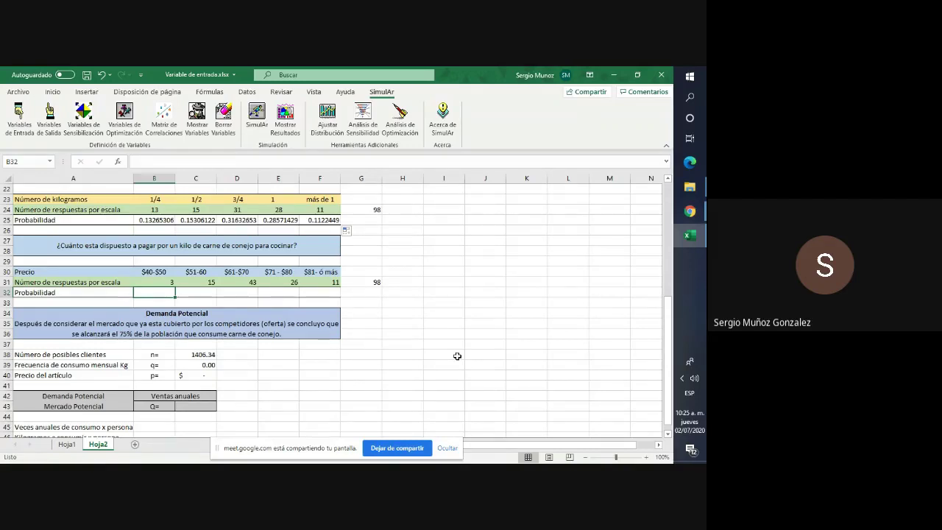
scroll(456, 353, "up", 1)
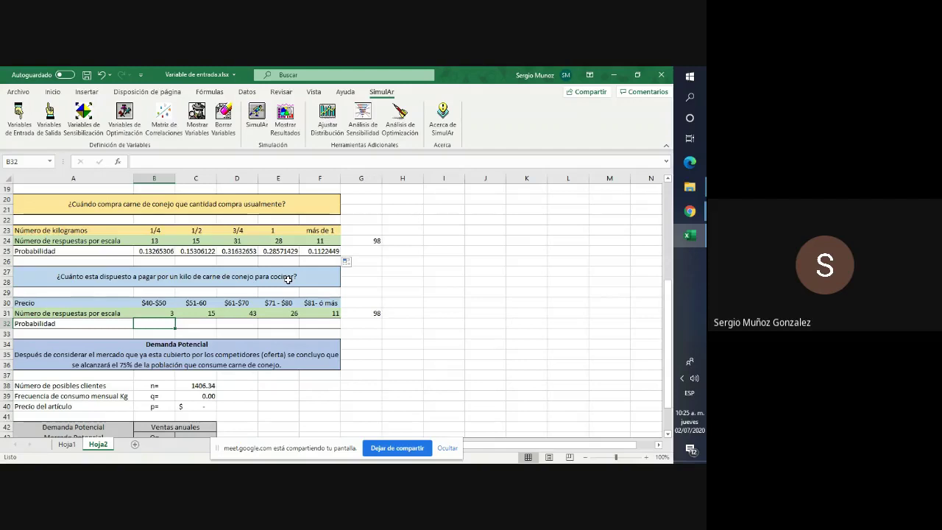
scroll(293, 272, "down", 1)
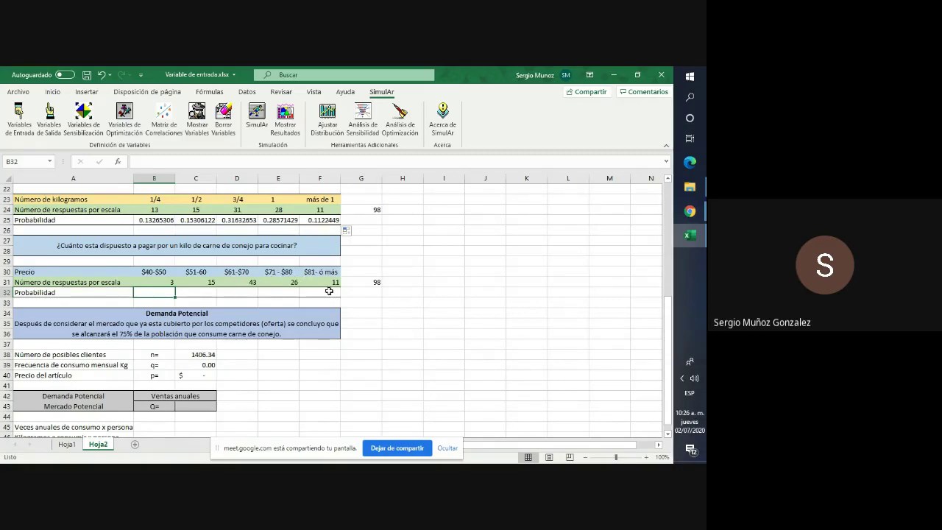
type("=")
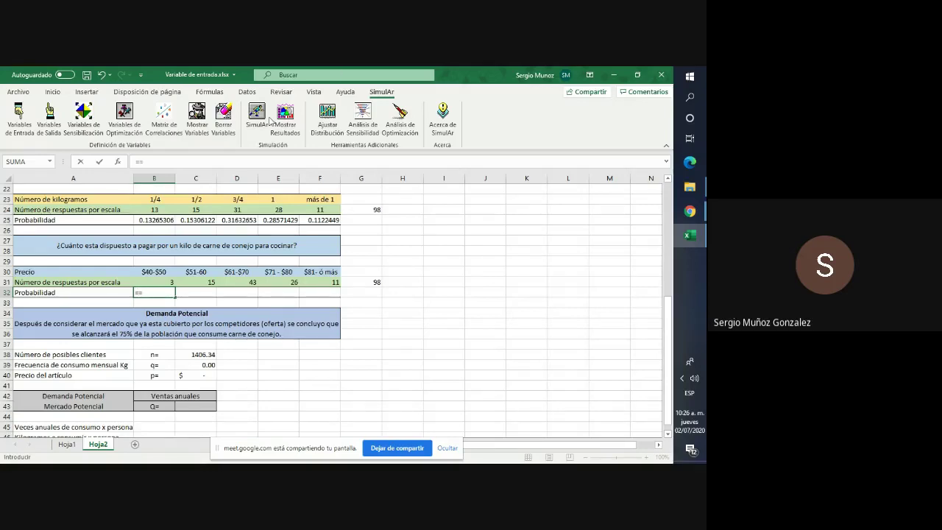
left_click(158, 282)
type("/")
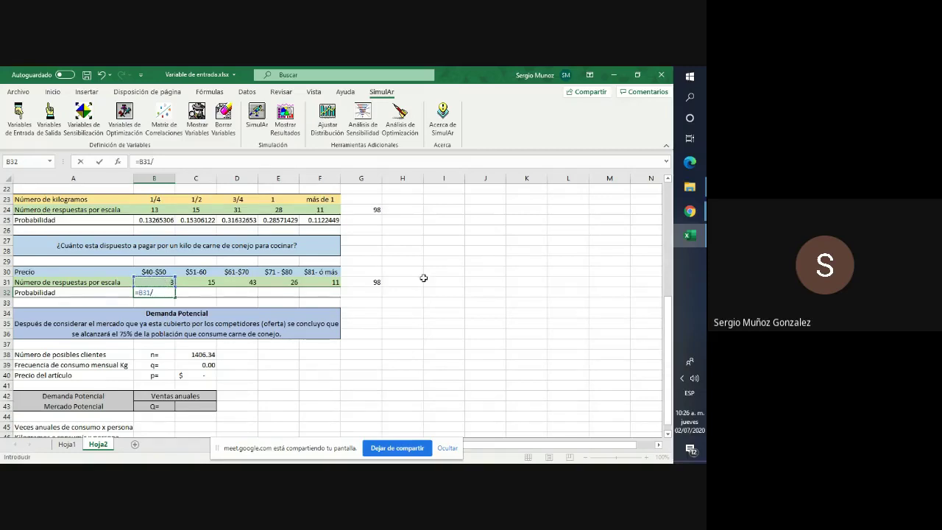
left_click(377, 282)
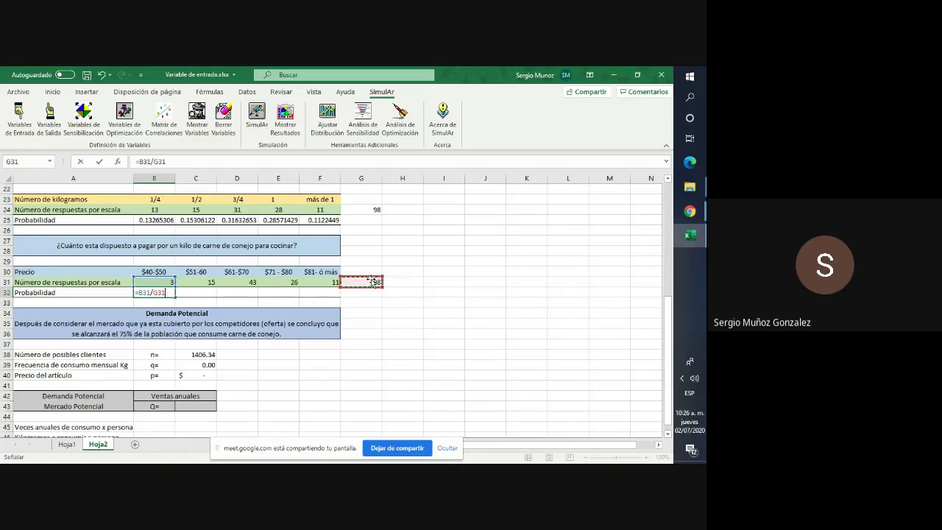
key("Return")
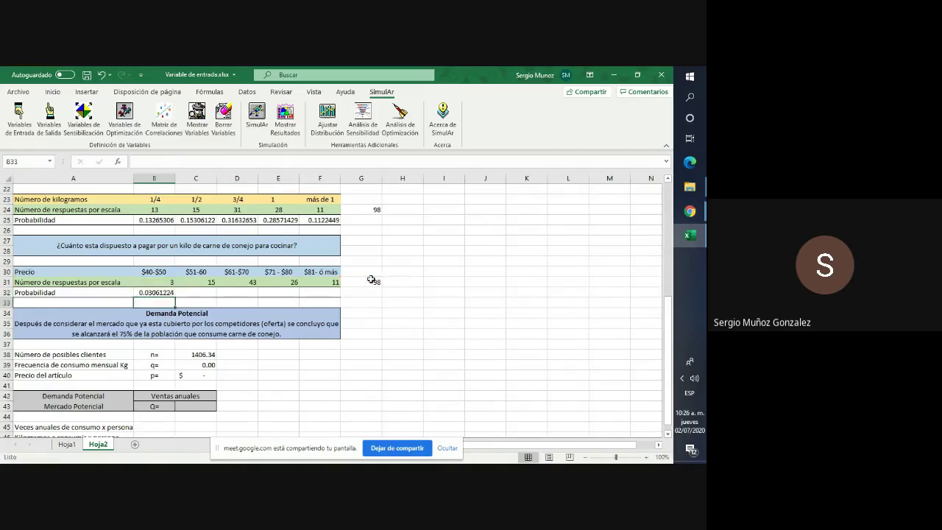
left_click(154, 293)
left_click_drag(174, 297, 368, 296)
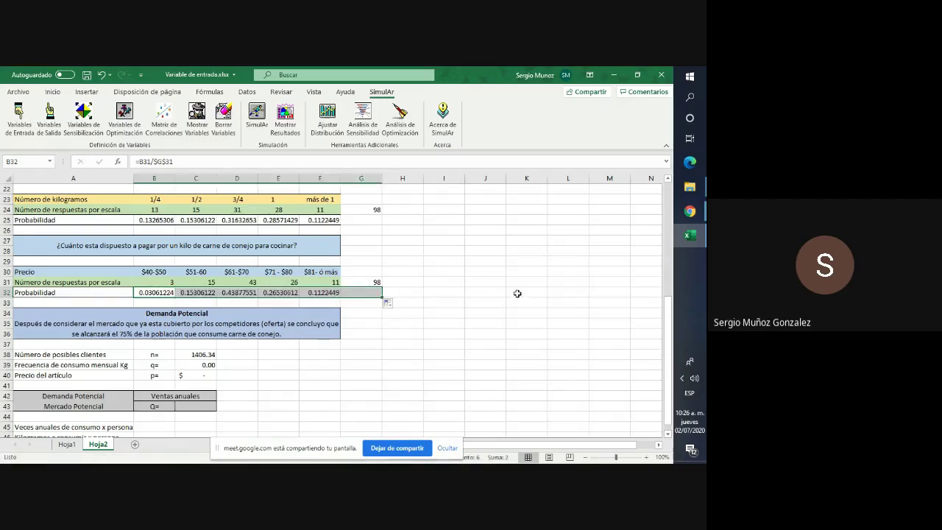
Examine the probability total in G32 and review the survey questions down to the Demanda Potencial section
left_click(518, 294)
left_click(370, 293)
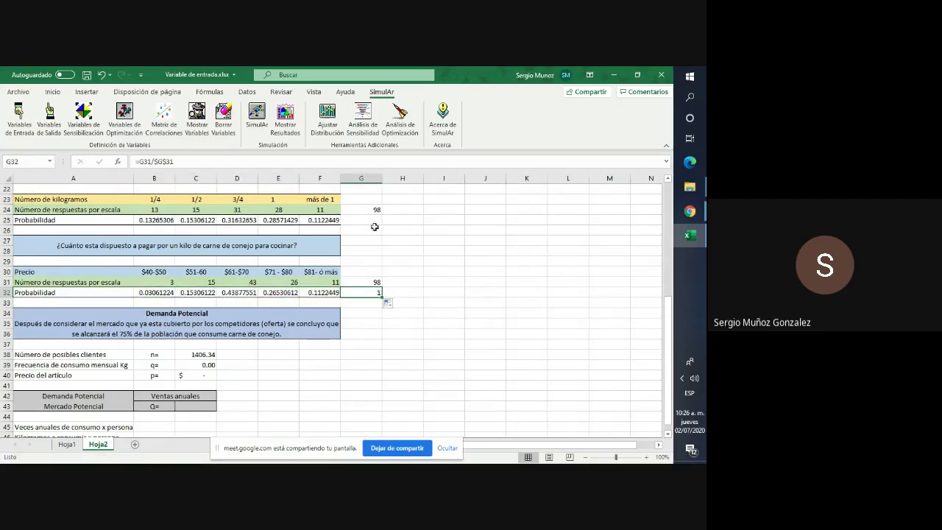
scroll(366, 331, "down", 1)
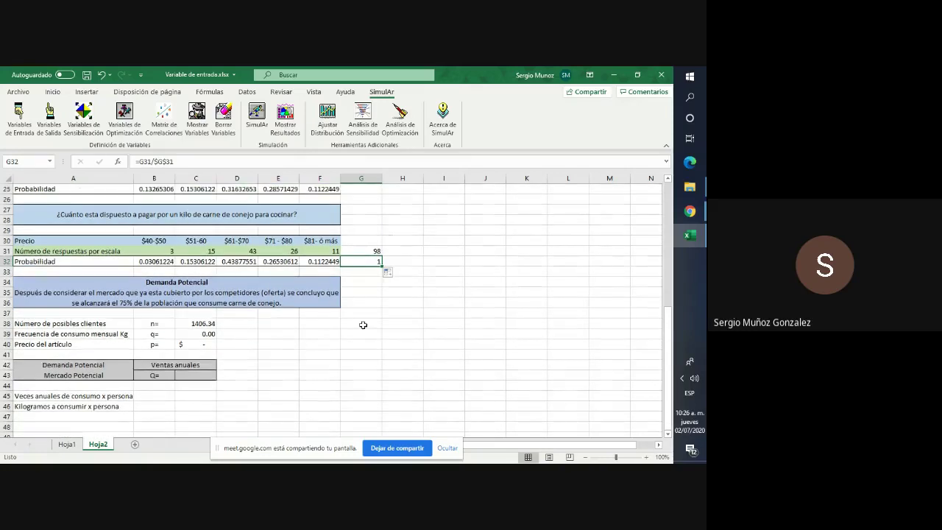
left_click(284, 384)
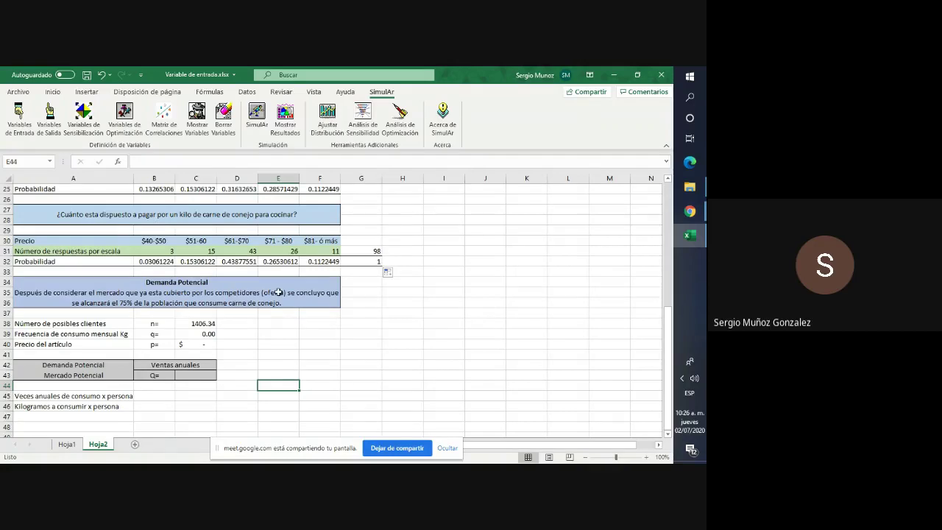
scroll(276, 294, "up", 3)
scroll(273, 298, "down", 1)
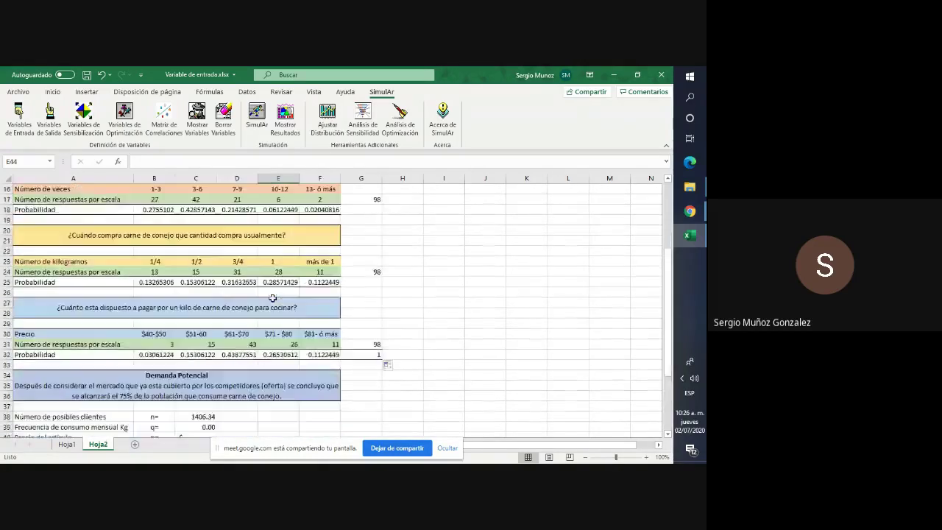
scroll(272, 298, "down", 1)
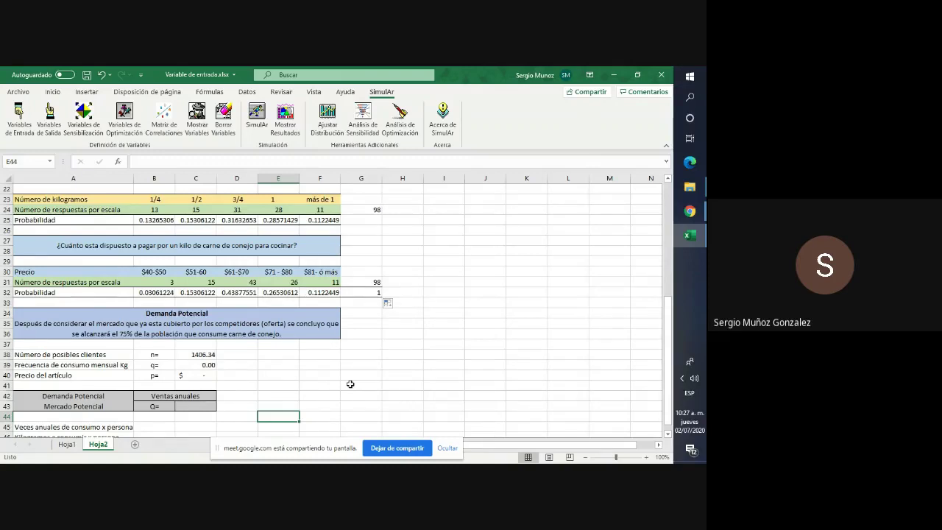
scroll(351, 385, "down", 1)
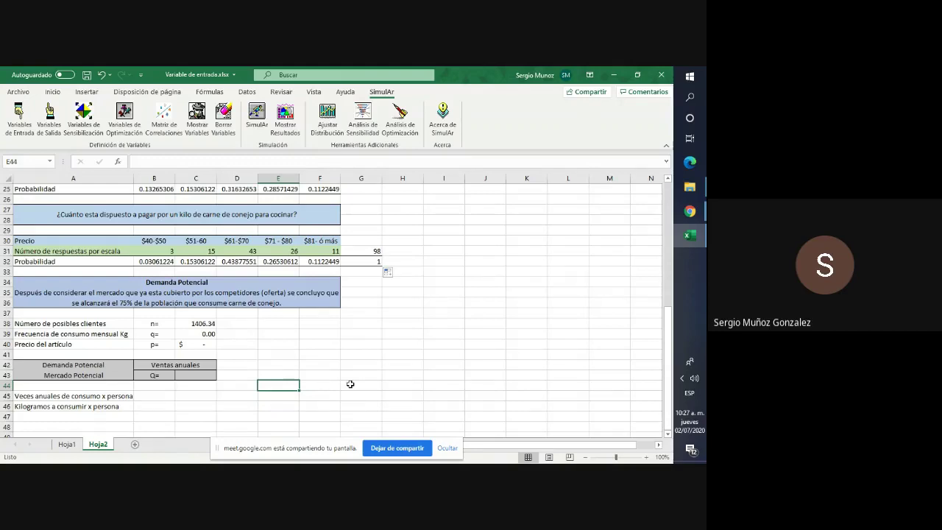
Inspect the formula behind the number of possible clients in C38, tracing its references to the population and the "Si" probability
left_click(277, 323)
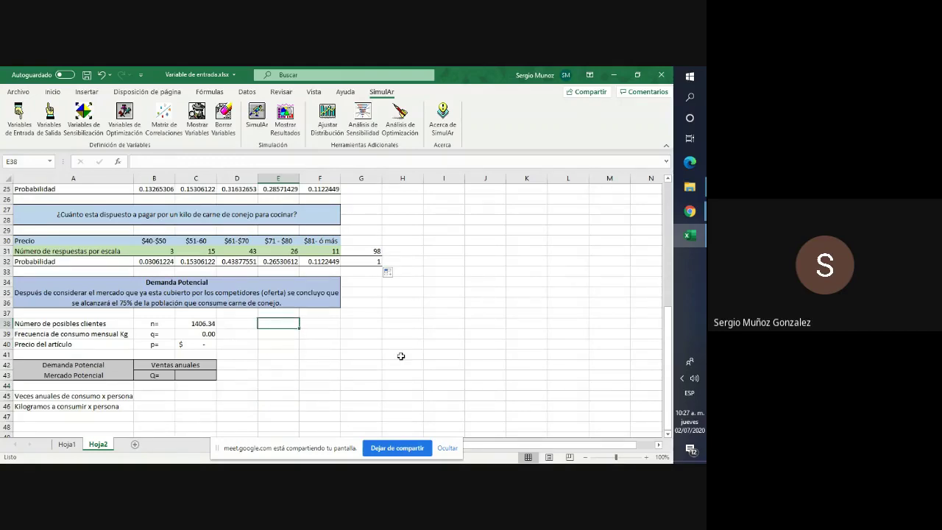
key("Left")
key("Left")
key("Left")
key("Left")
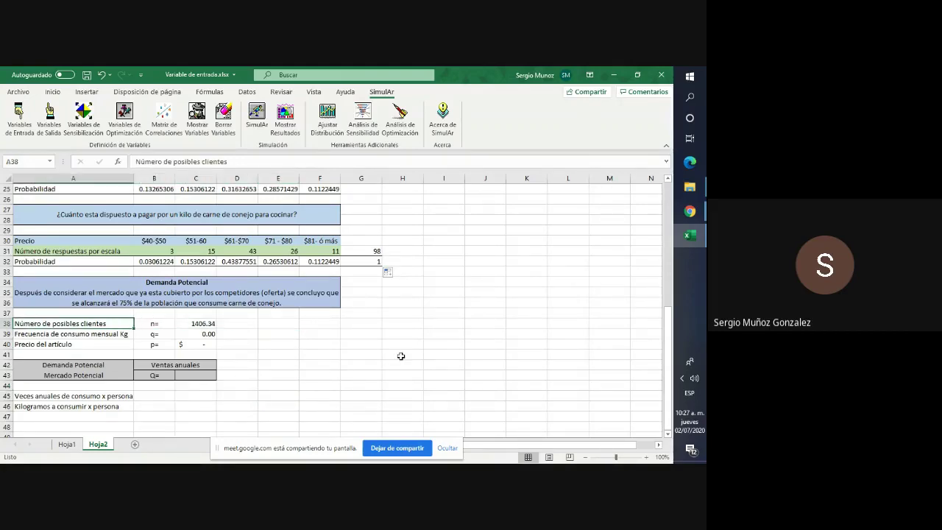
key("Right")
key("Right")
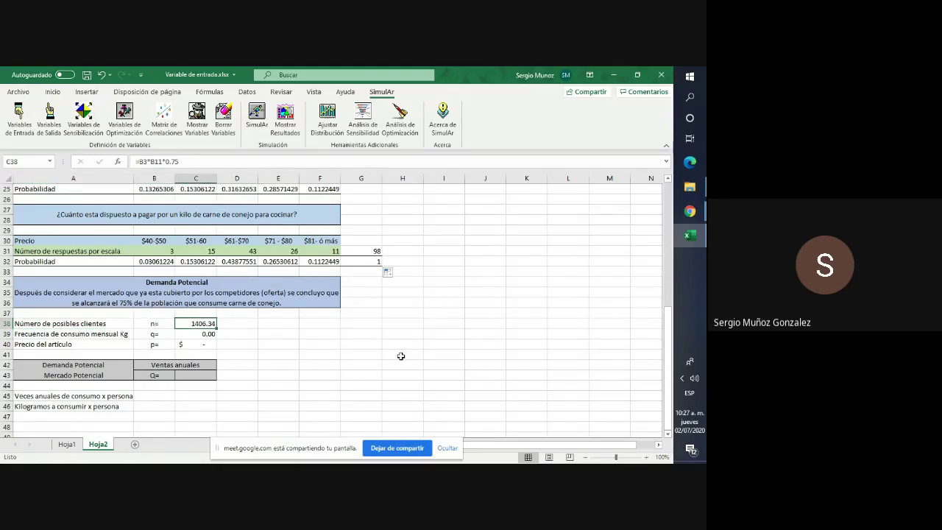
key("F2")
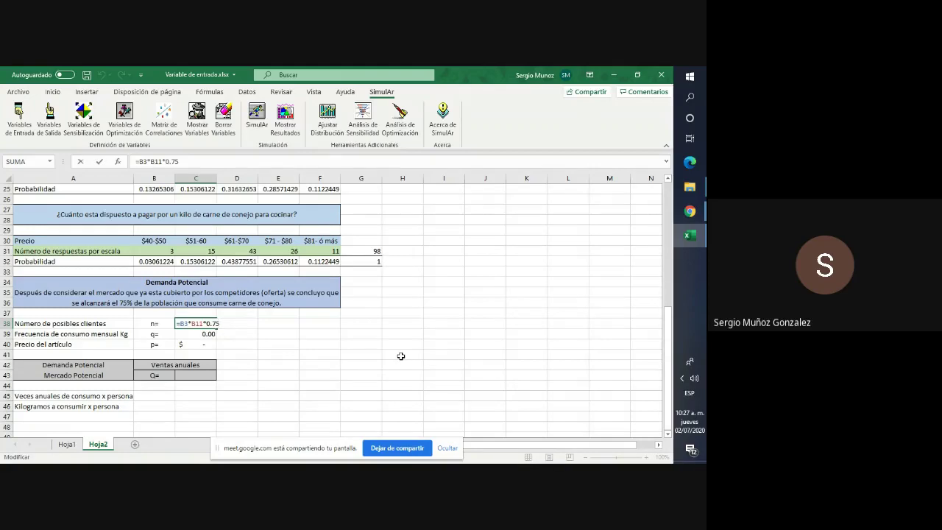
scroll(401, 357, "up", 8)
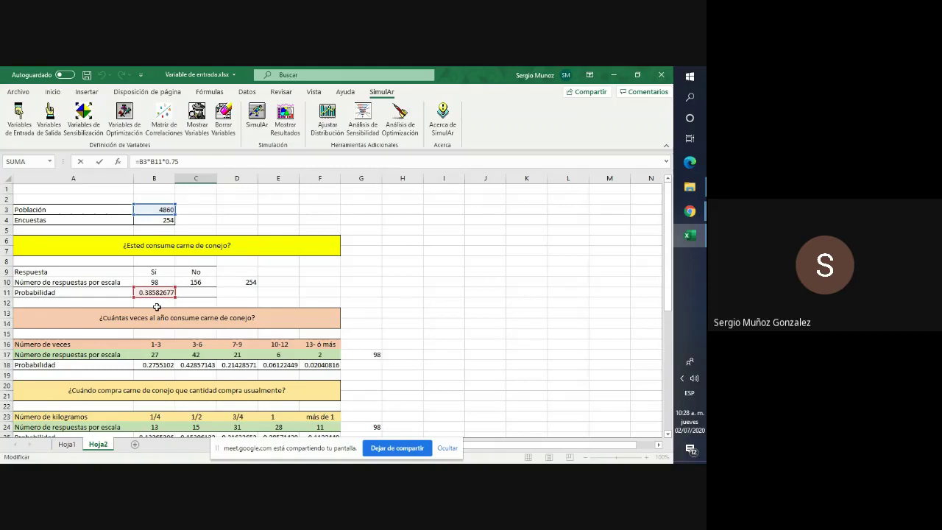
scroll(157, 306, "down", 10)
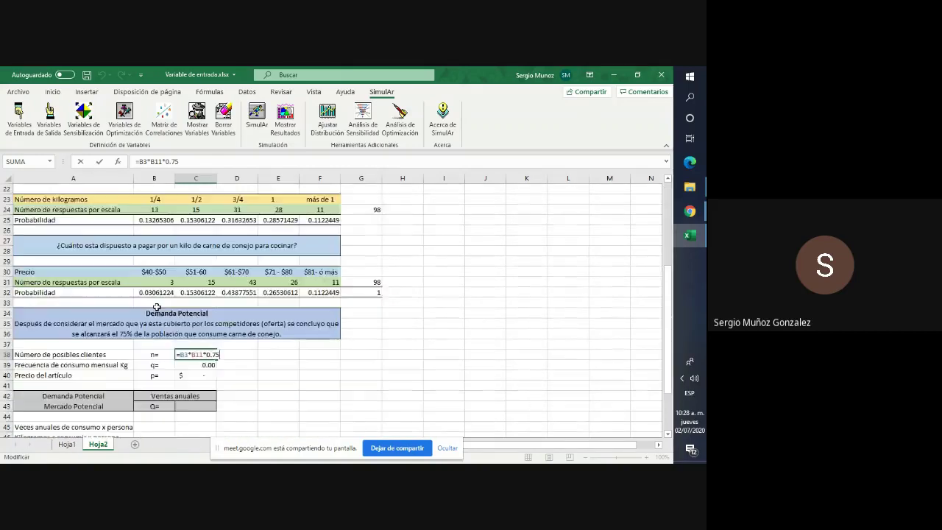
scroll(156, 306, "up", 1)
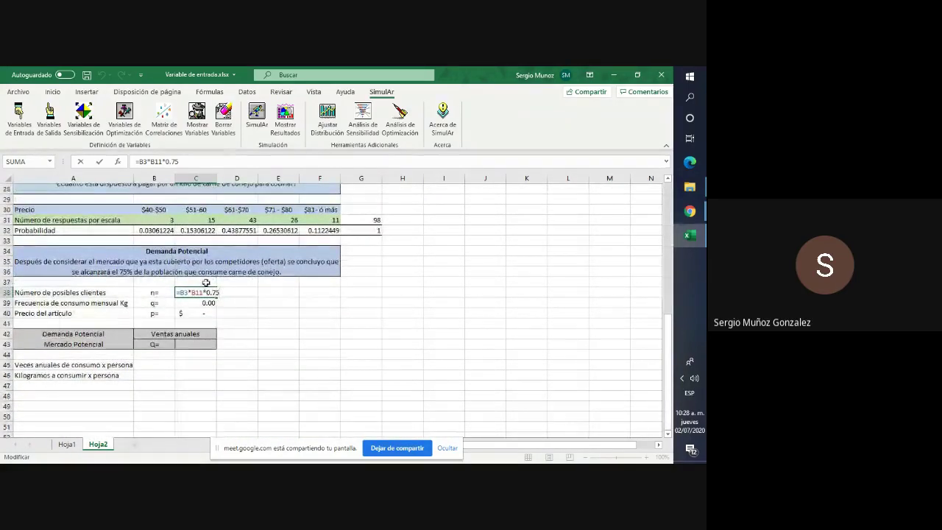
left_click(296, 305)
Enter =B3*B11 in C37 to multiply the population by the probability of consuming rabbit meat
left_click(196, 279)
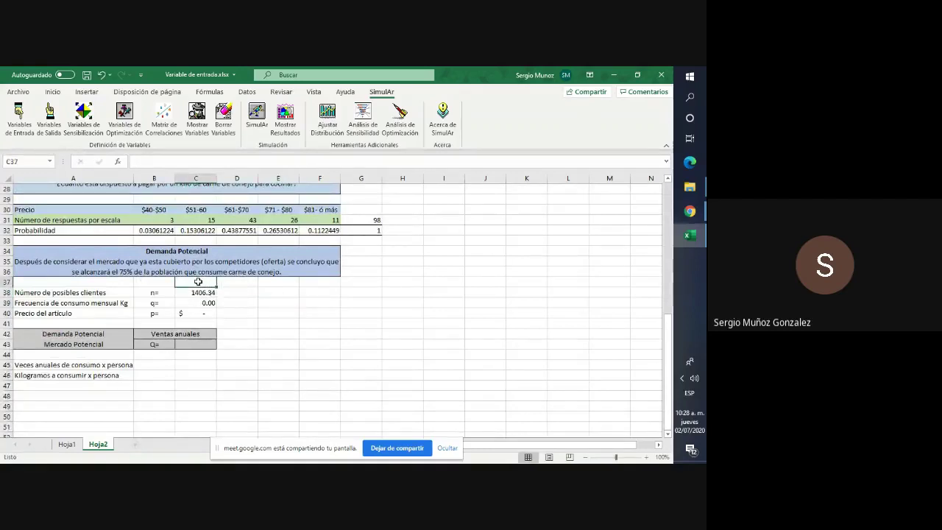
type("=")
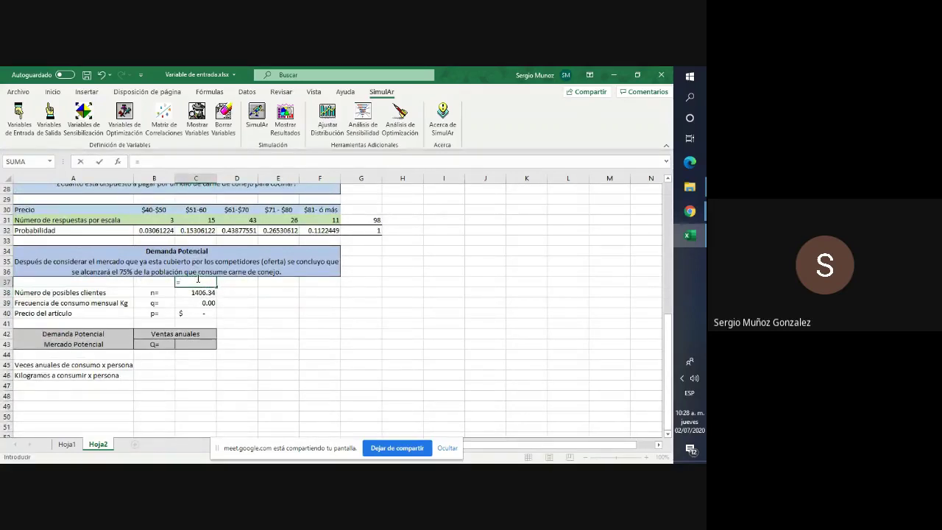
scroll(195, 272, "up", 9)
left_click(166, 210)
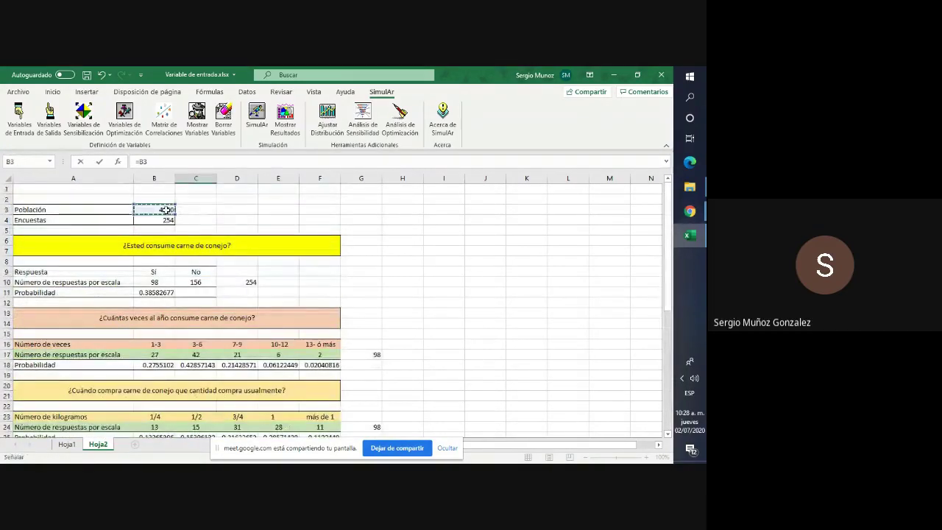
type("*")
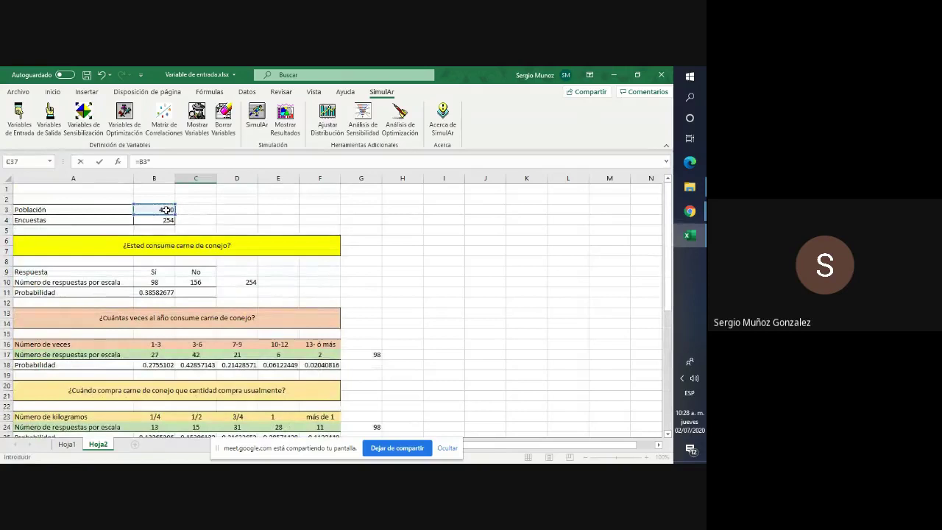
left_click(155, 292)
scroll(183, 315, "down", 9)
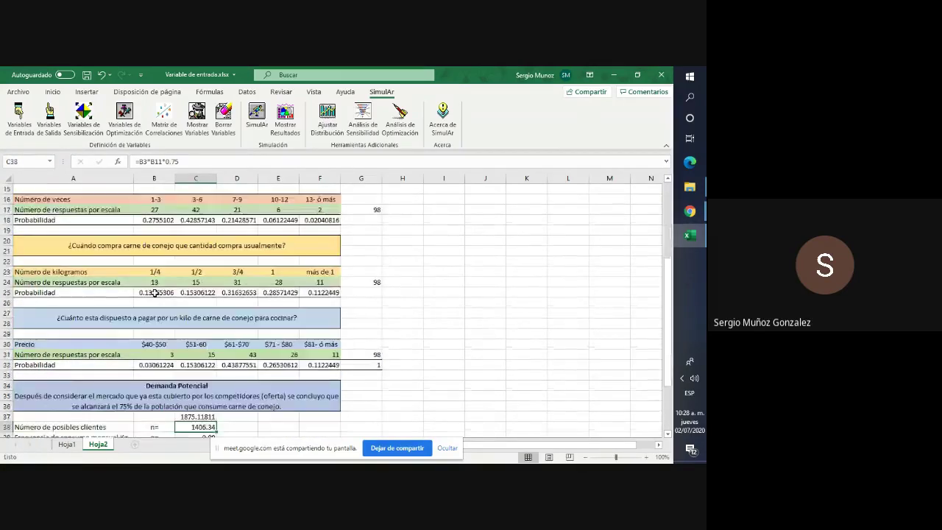
type("*0.75")
key("Return")
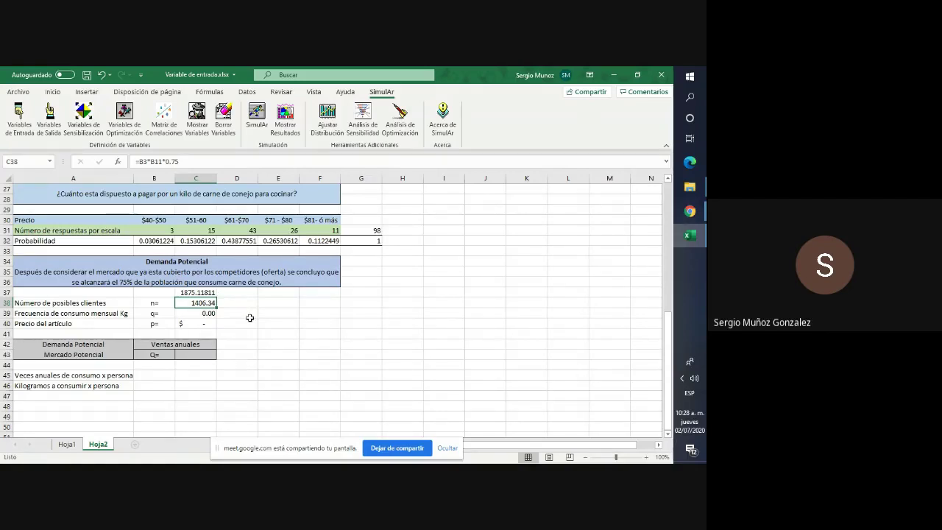
Enter =C37*0.75 in D37 to take 75% of the rabbit meat consumers
left_click(200, 291)
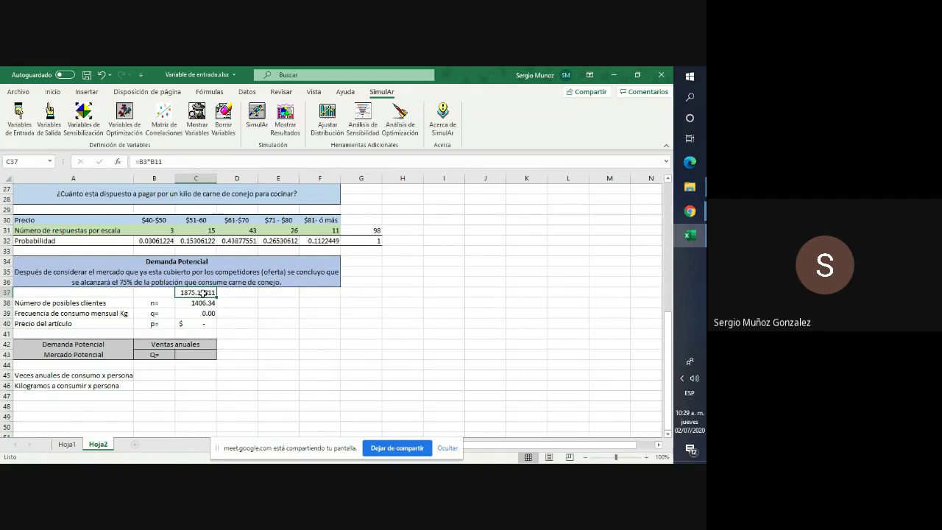
key("Right")
type("=")
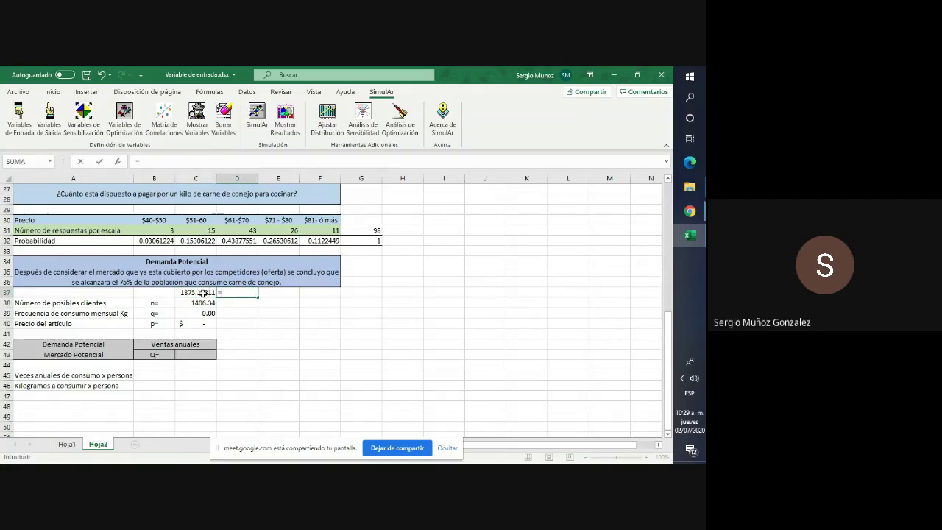
left_click(203, 293)
type("*")
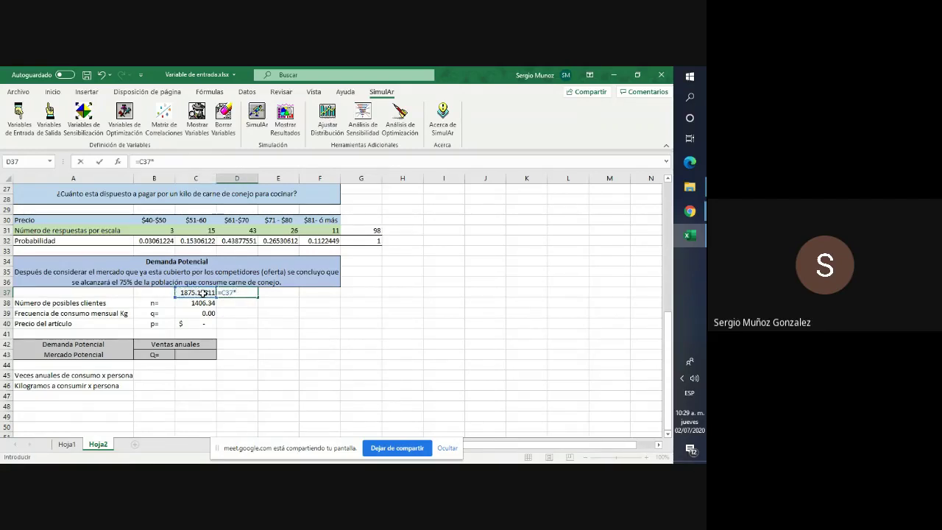
type(".75")
key("Return")
key("Left")
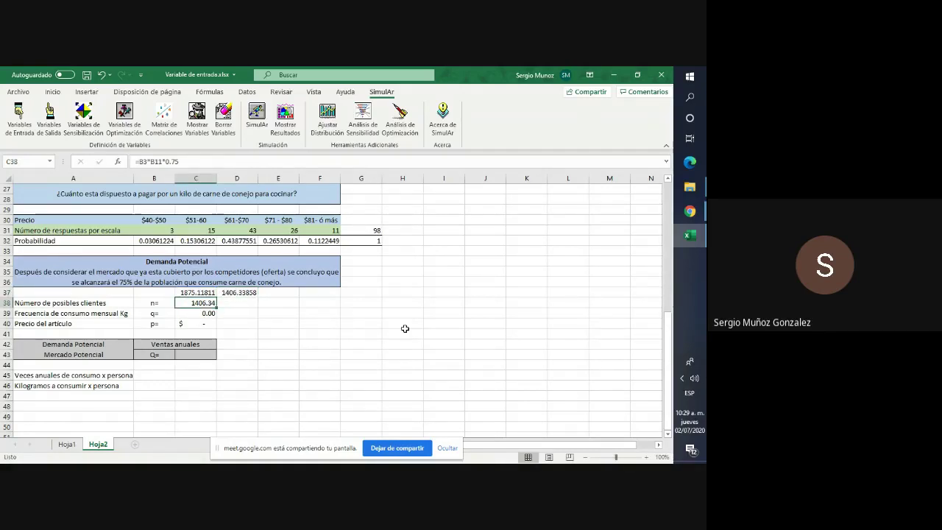
Clear the auxiliary calculations in C37 and D37
key("Up")
key("Right")
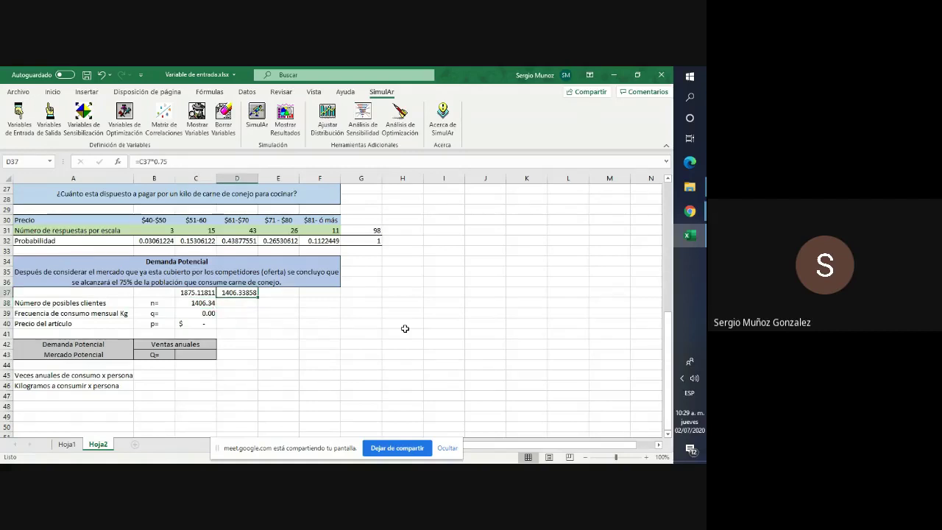
key("shift+Left")
key("Delete")
key("Down")
key("Left")
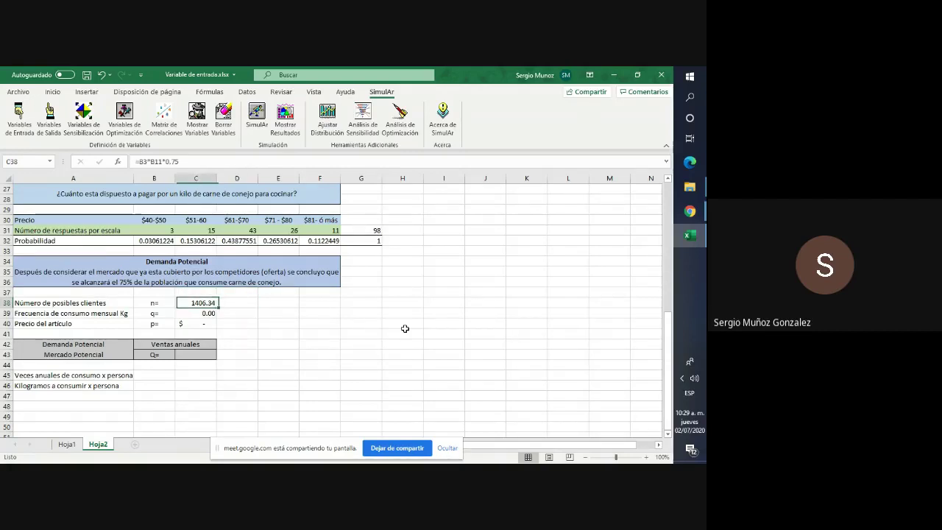
Enter 1406 in D38 as the whole number of possible clients
key("Right")
type("1")
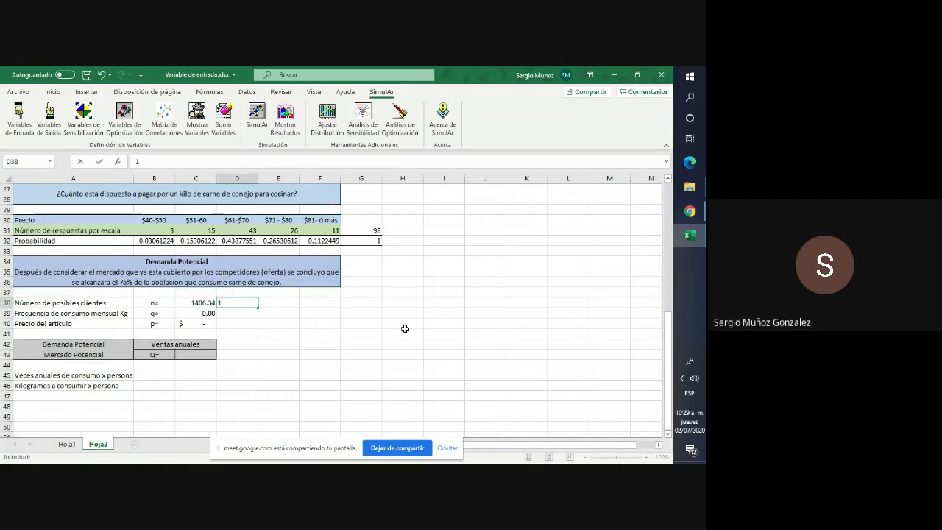
type("406")
key("Right")
key("Left")
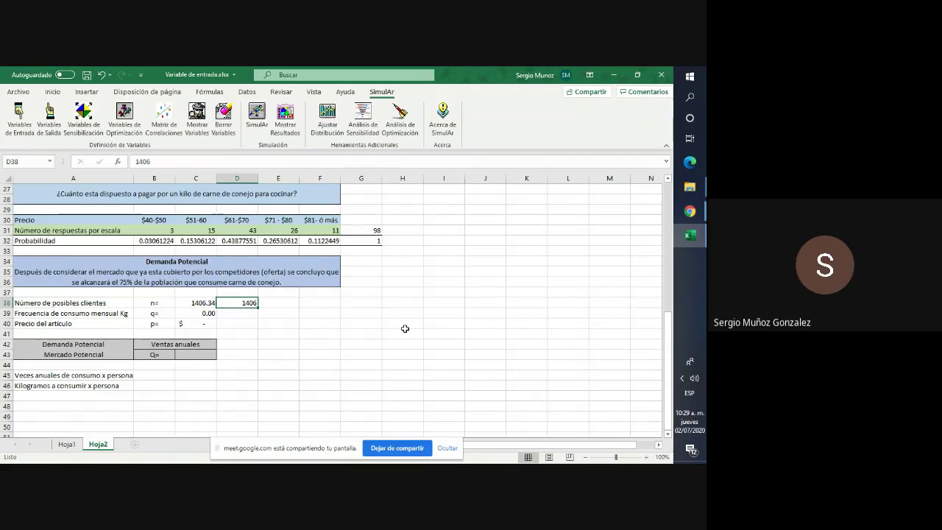
key("Return")
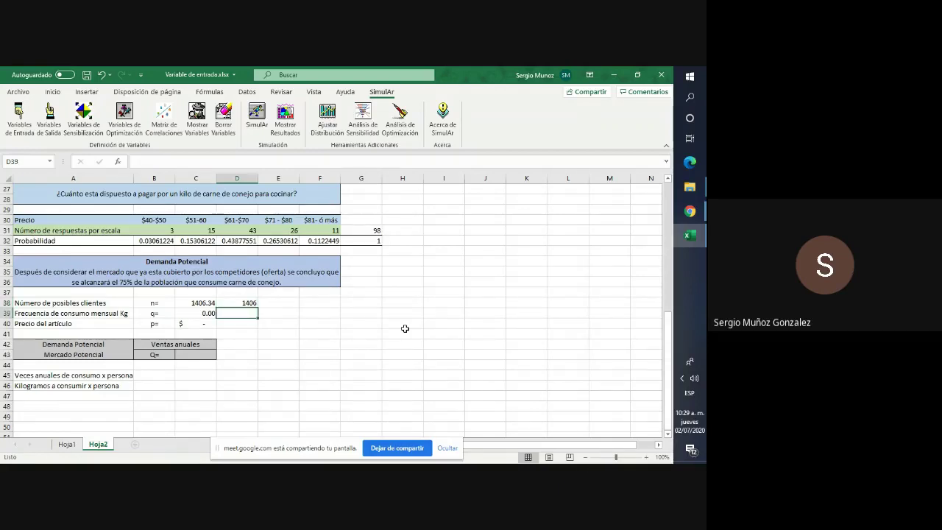
Review the monthly consumption frequency row in Demanda Potencial against the yearly frequency and purchase quantity questions
key("Left")
key("Left")
key("Left")
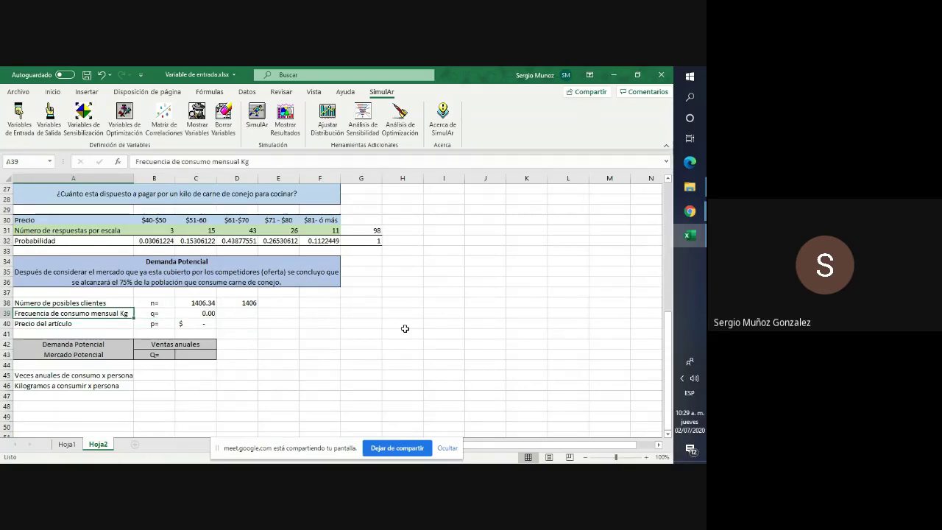
scroll(405, 328, "up", 2)
scroll(401, 317, "up", 3)
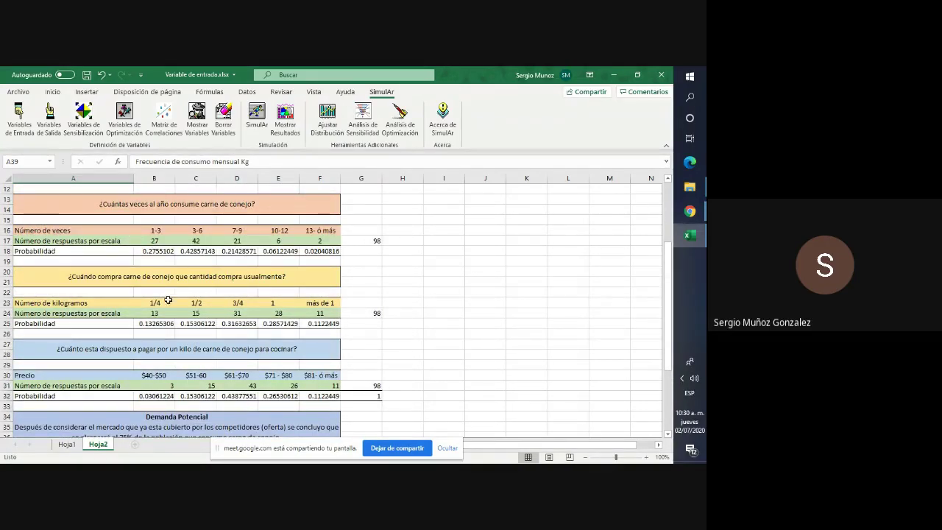
scroll(403, 336, "down", 4)
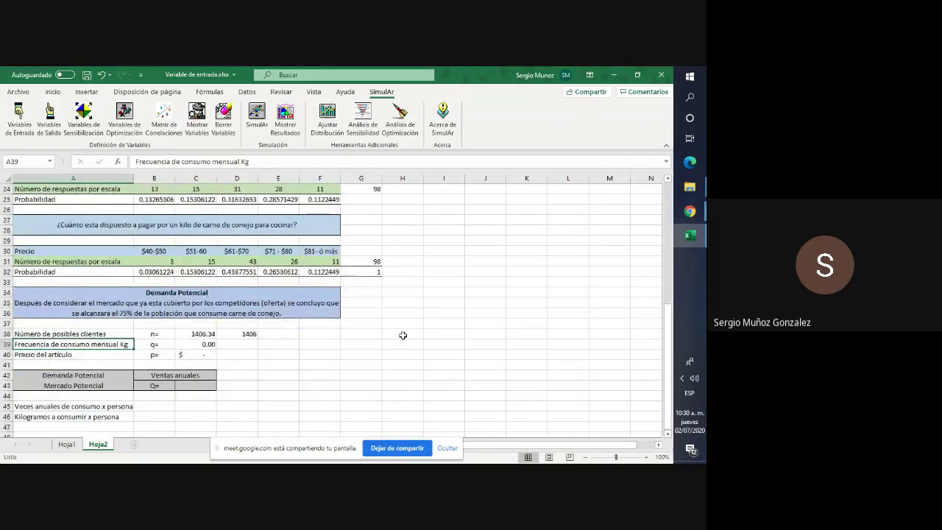
scroll(403, 336, "down", 5)
scroll(403, 336, "up", 3)
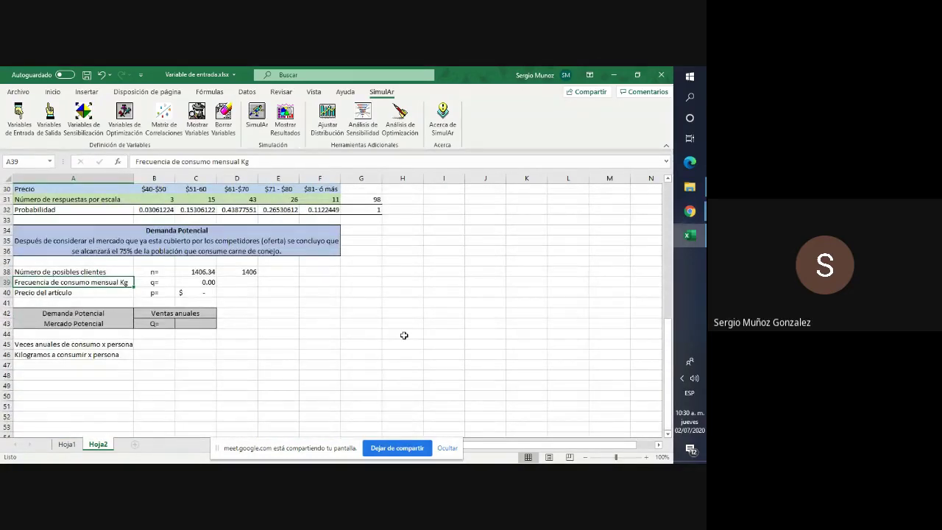
scroll(404, 336, "up", 6)
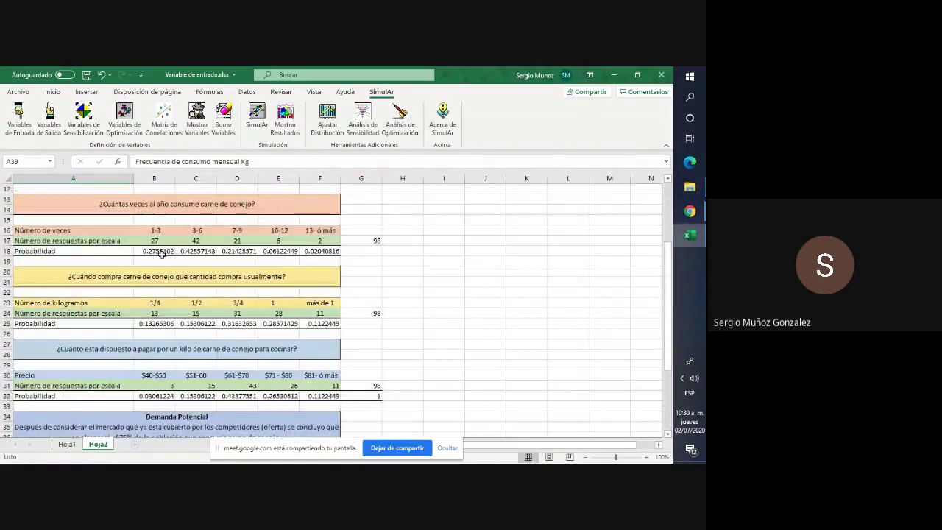
Copy the yearly consumption frequency table from A16:G18 and paste it at A48 below the Demanda Potencial section
left_click_drag(91, 231, 344, 251)
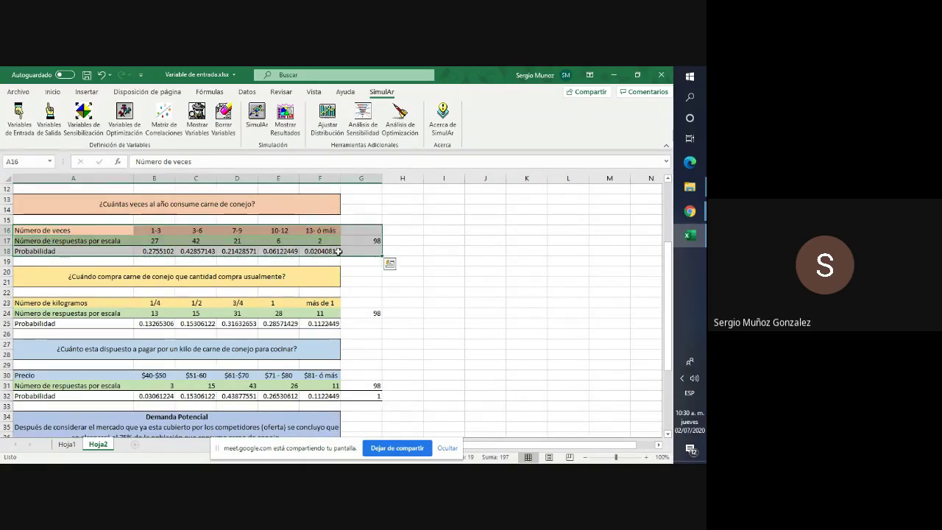
key("ctrl+c")
scroll(237, 292, "down", 3)
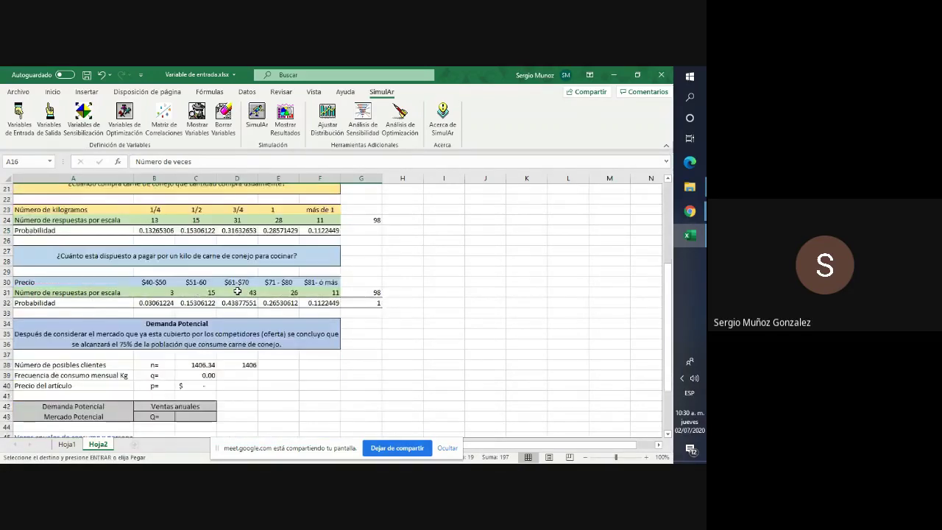
scroll(237, 293, "down", 4)
left_click(76, 344)
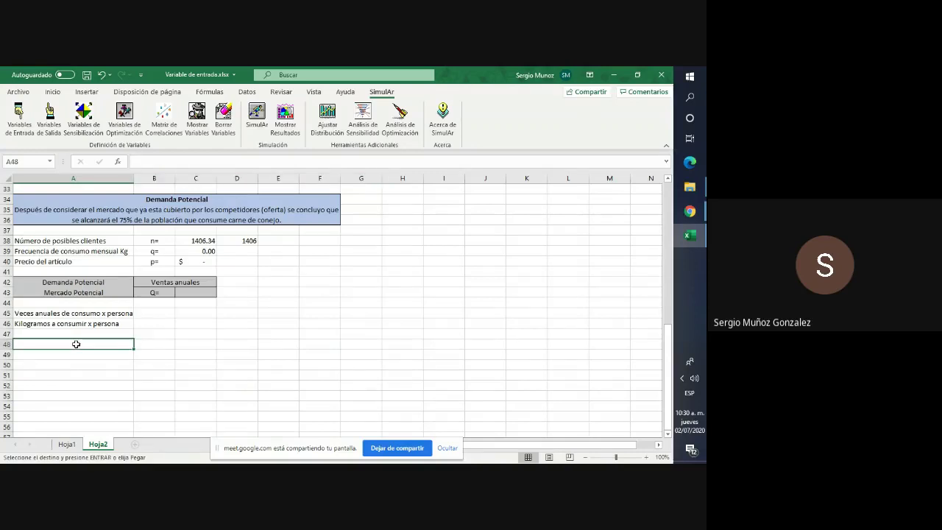
key("ctrl+v")
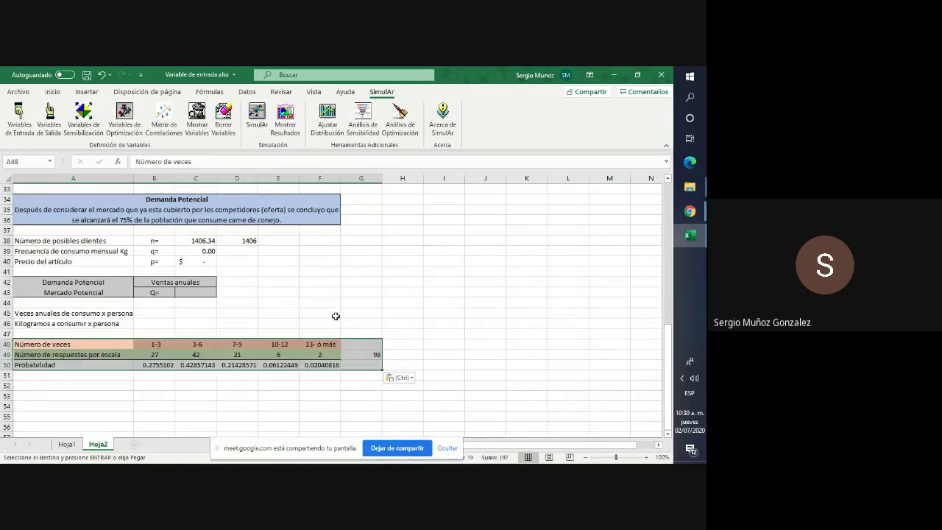
left_click(374, 314)
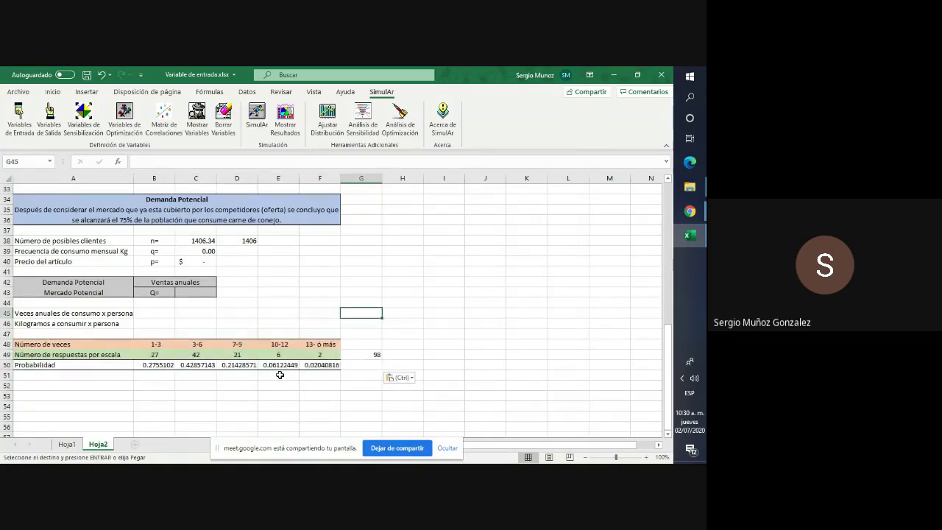
Copy the purchase quantity table in kilograms from A23:G25 and paste it at A52
scroll(280, 375, "up", 6)
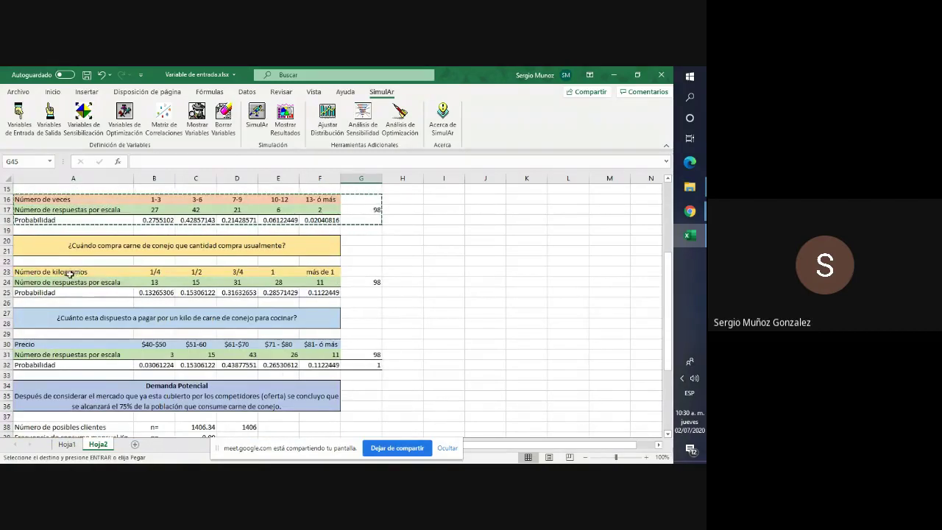
left_click_drag(70, 272, 374, 292)
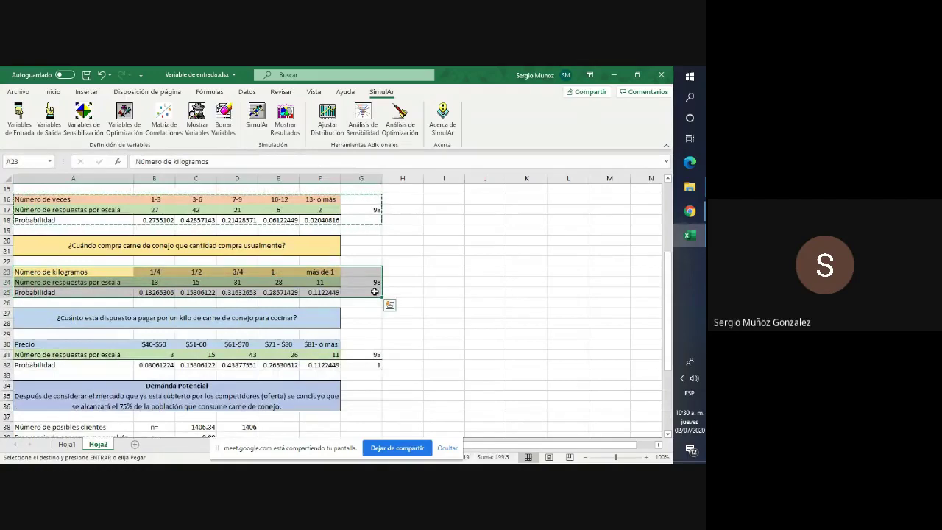
scroll(374, 292, "down", 8)
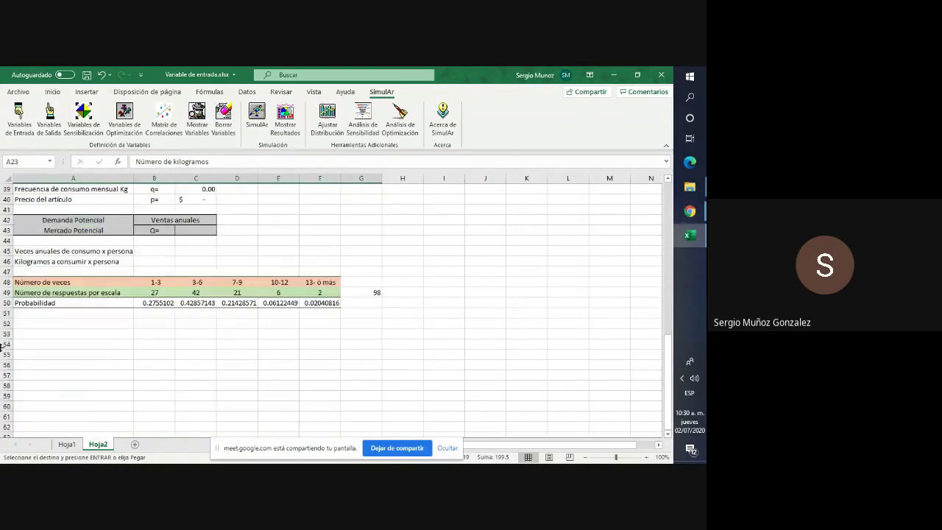
left_click(71, 325)
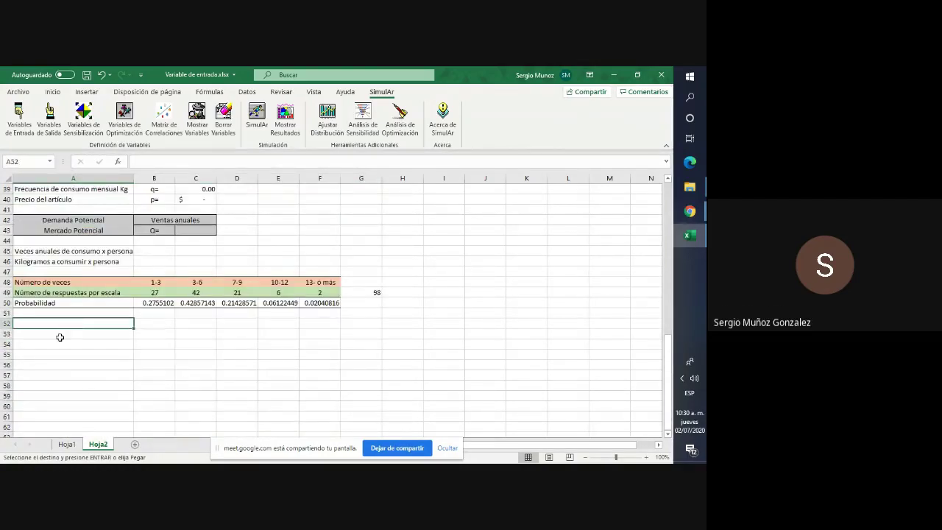
key("ctrl+v")
left_click(177, 404)
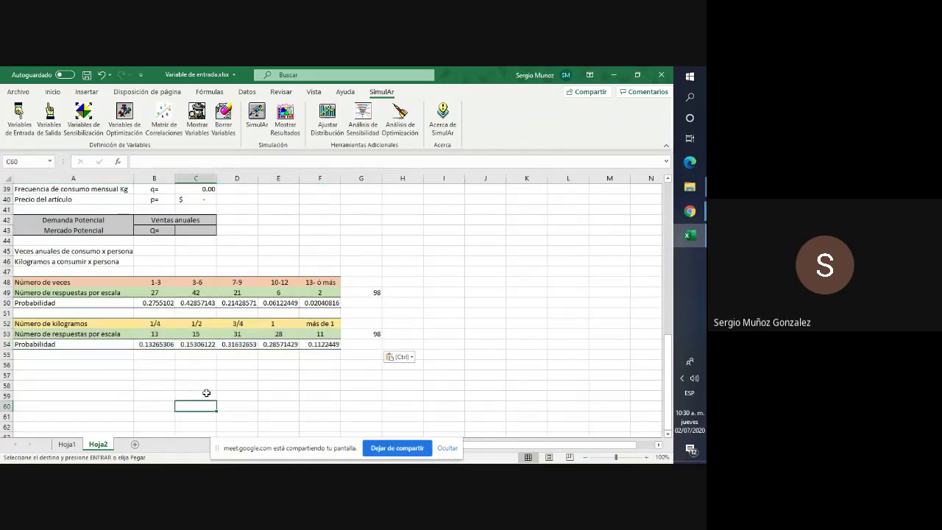
left_click(207, 393)
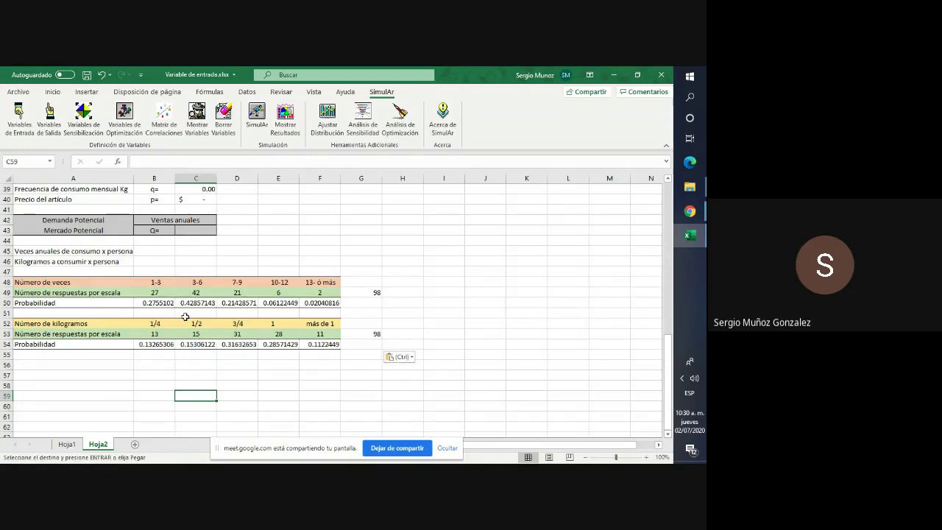
Replace the 1-3 range in B48 of the copied Número de veces row with its midpoint, 2
scroll(186, 317, "up", 2)
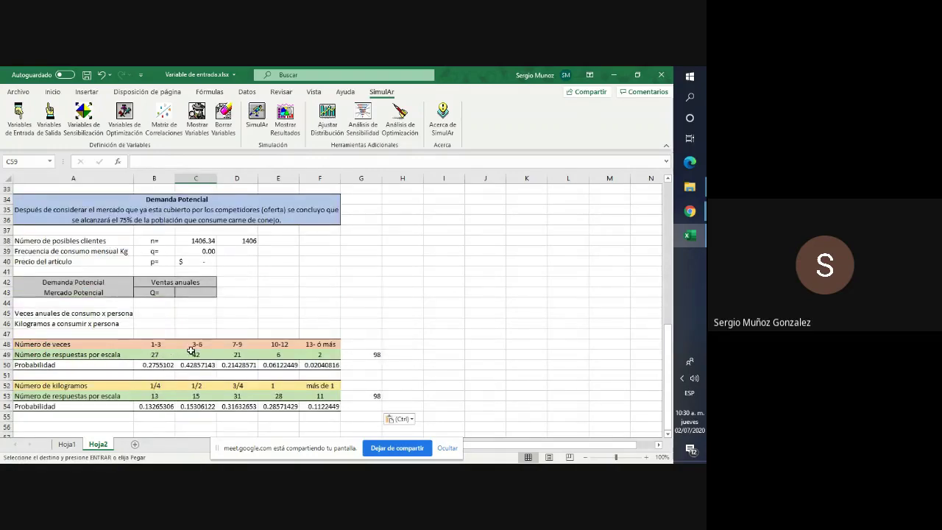
left_click(154, 343)
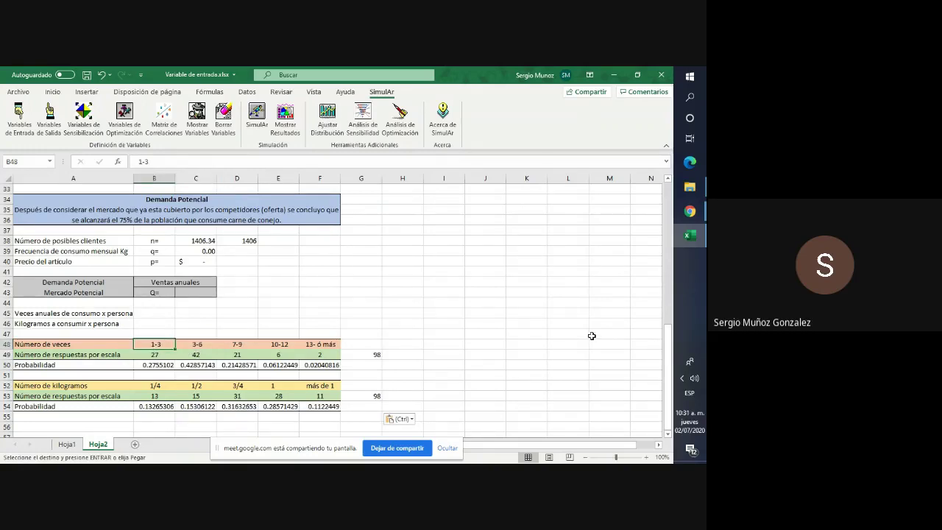
type("2")
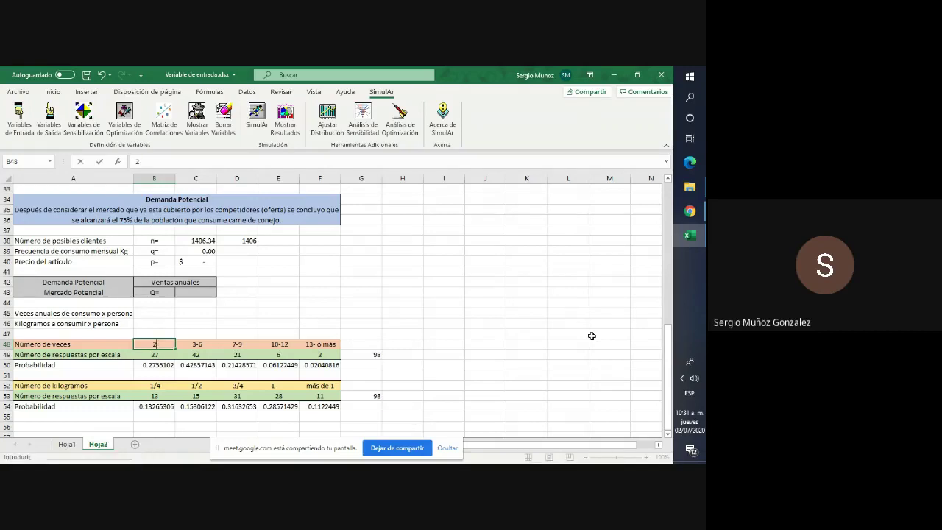
key("Tab")
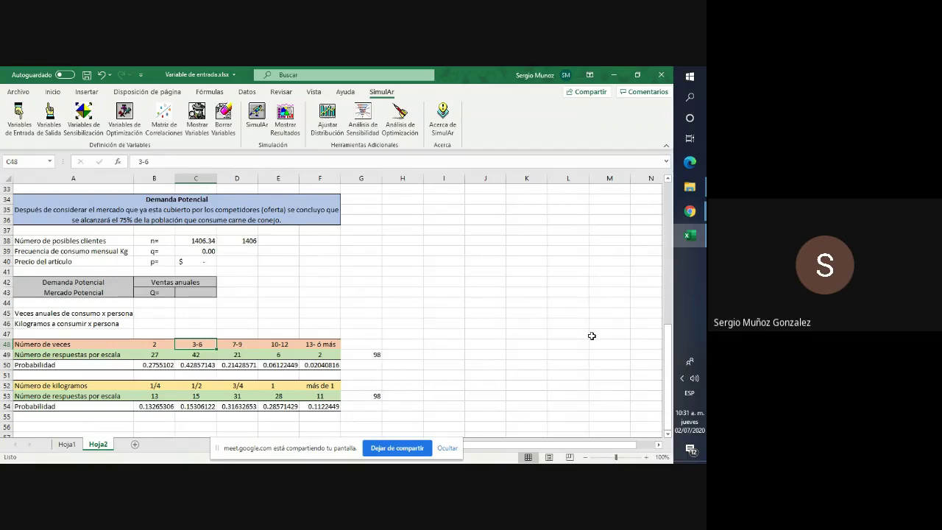
key("Left")
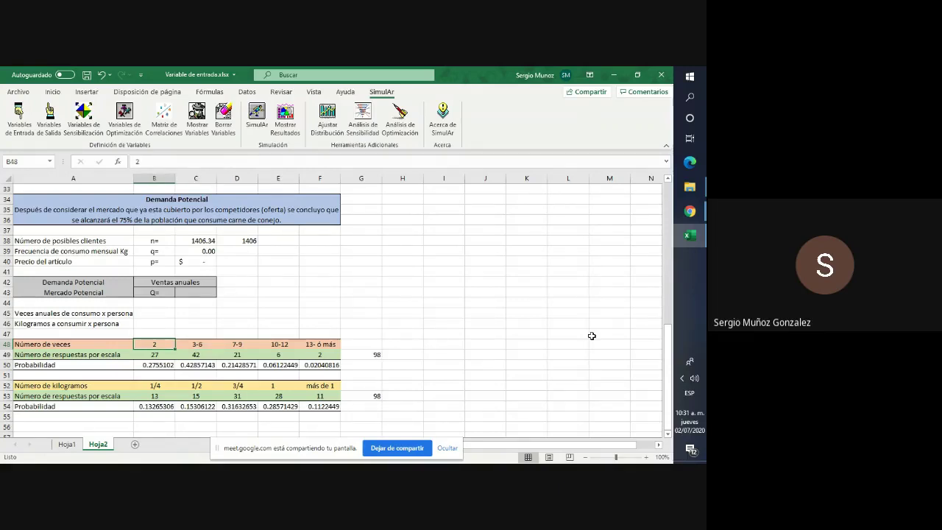
key("ctrl+z")
key("ctrl+y")
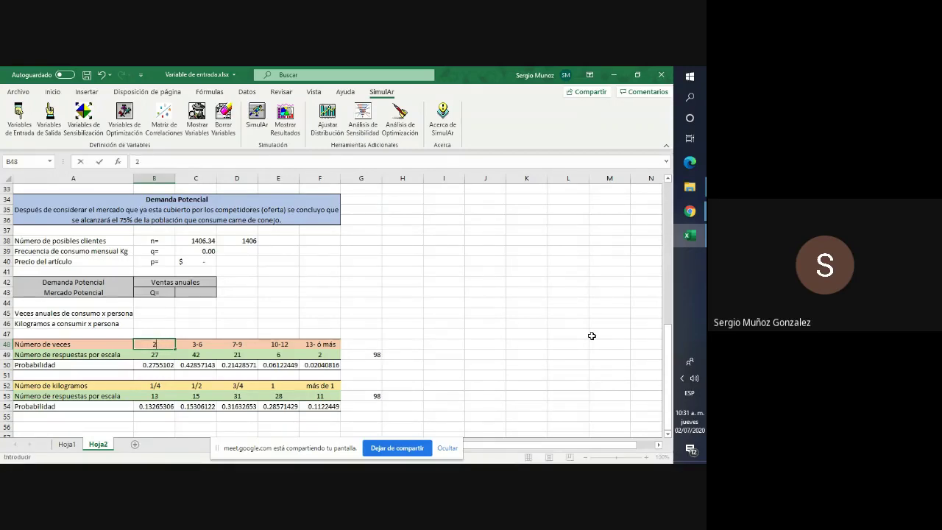
key("Right")
key("Right")
key("Left")
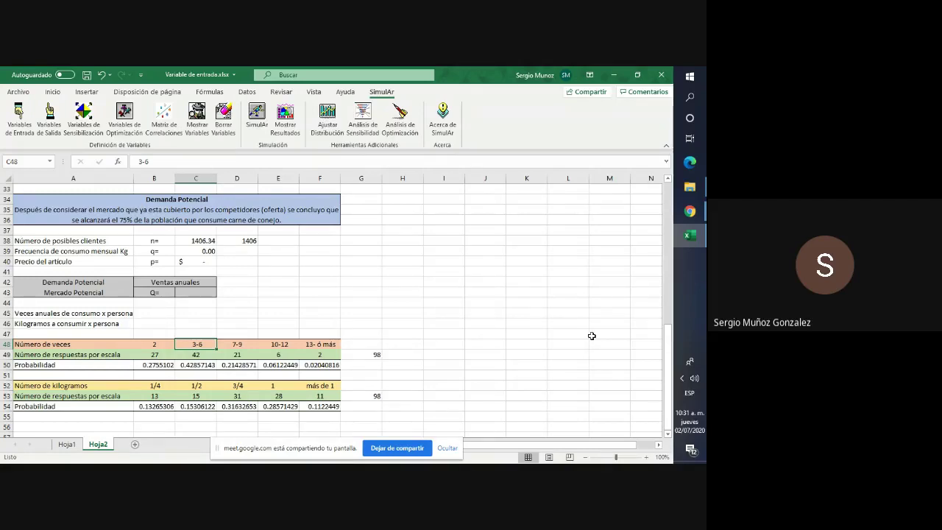
Replace the remaining Número de veces ranges in C48:F48 with 4.5, 8, 11 and 13
type("4.5")
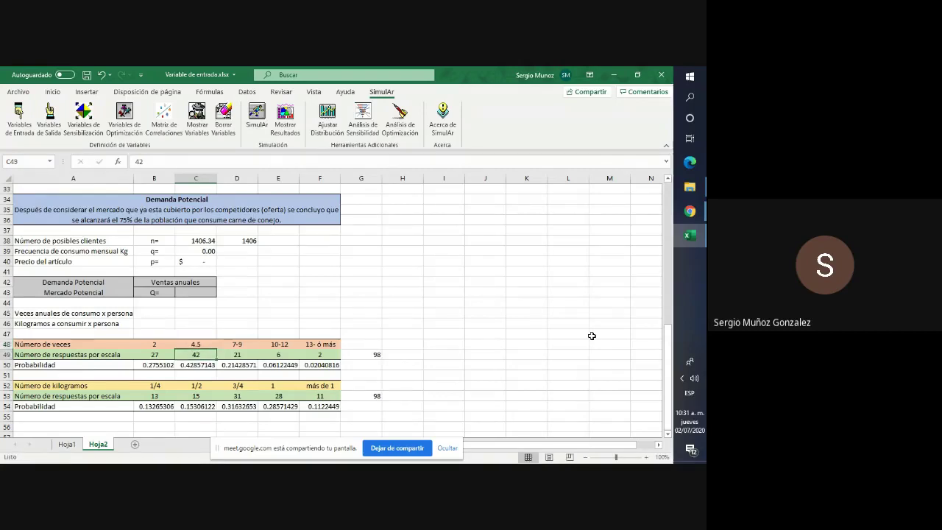
key("Tab")
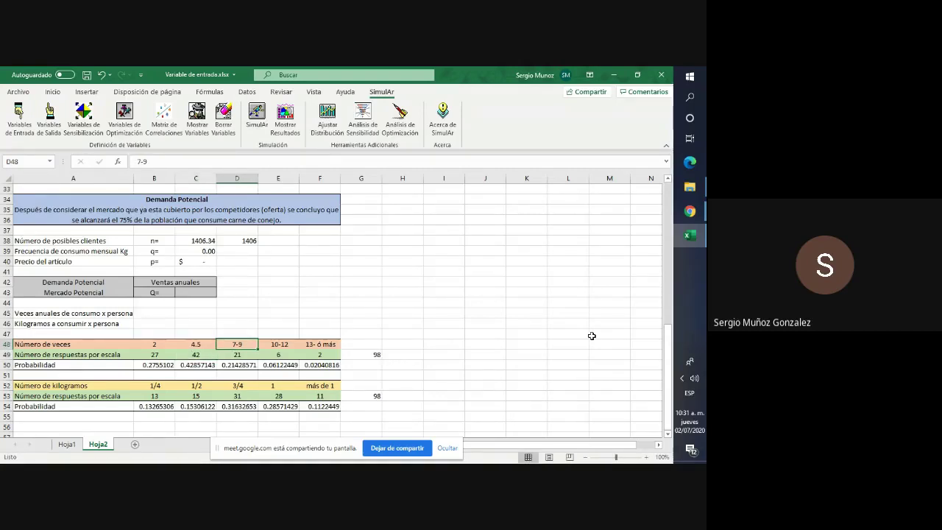
type("8")
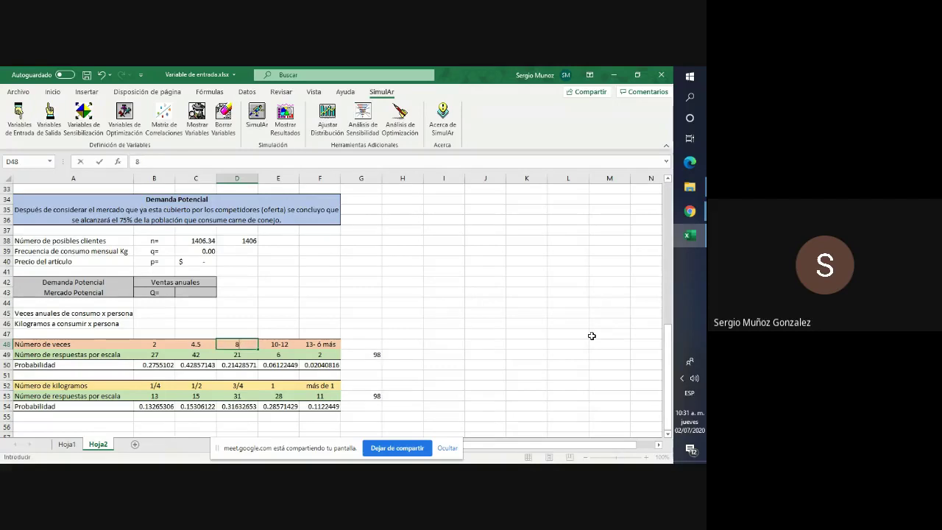
key("Tab")
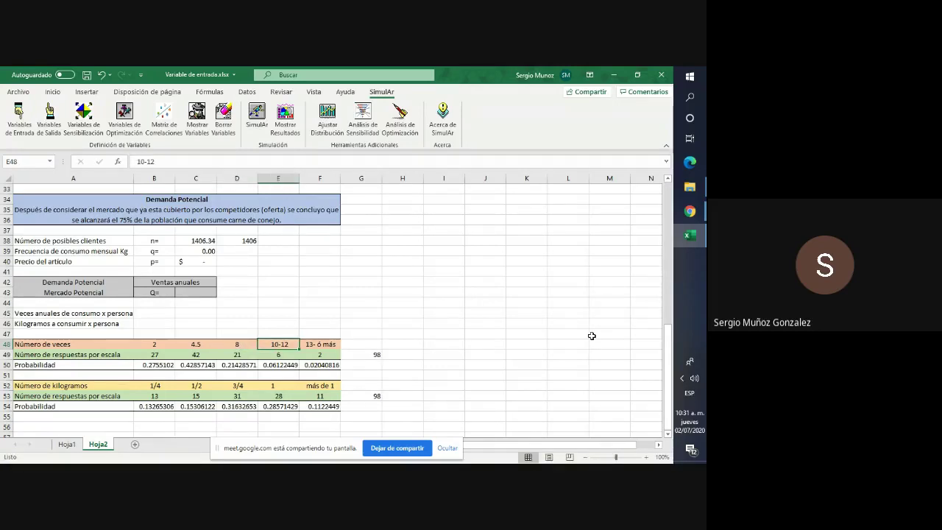
type("11")
key("Tab")
type("13")
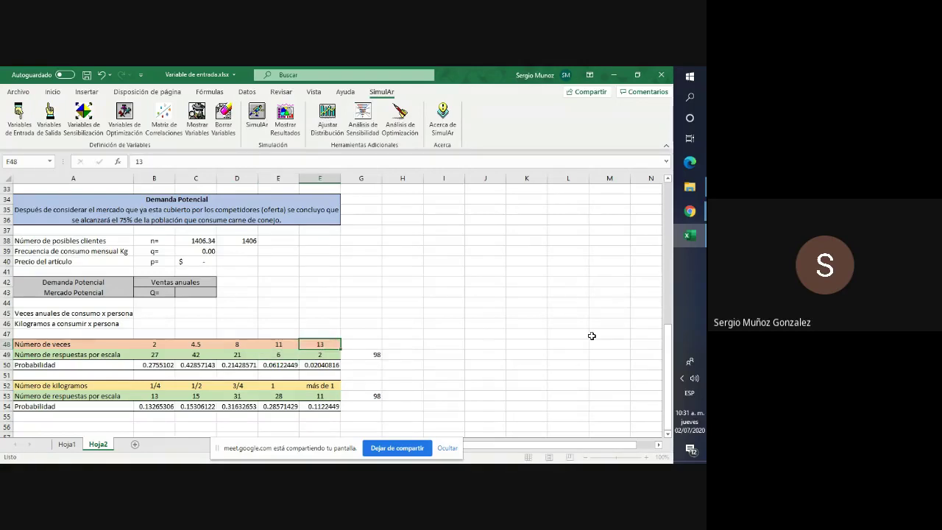
key("Return")
Calculate Veces anuales de consumo x persona in B45 with =SUMAPRODUCTO(B48:F48,B50:F50)
key("Left")
key("Left")
key("Left")
key("Left")
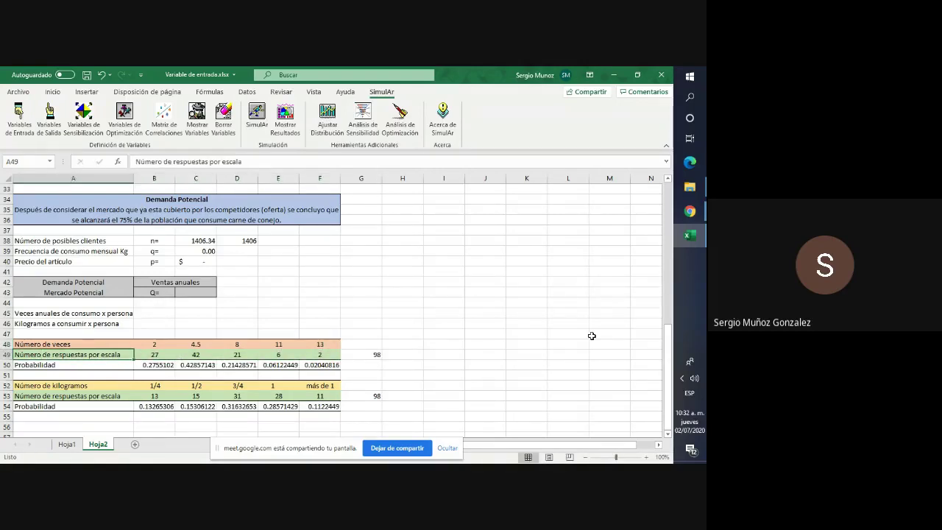
key("Up")
key("Up")
key("Up")
key("Up")
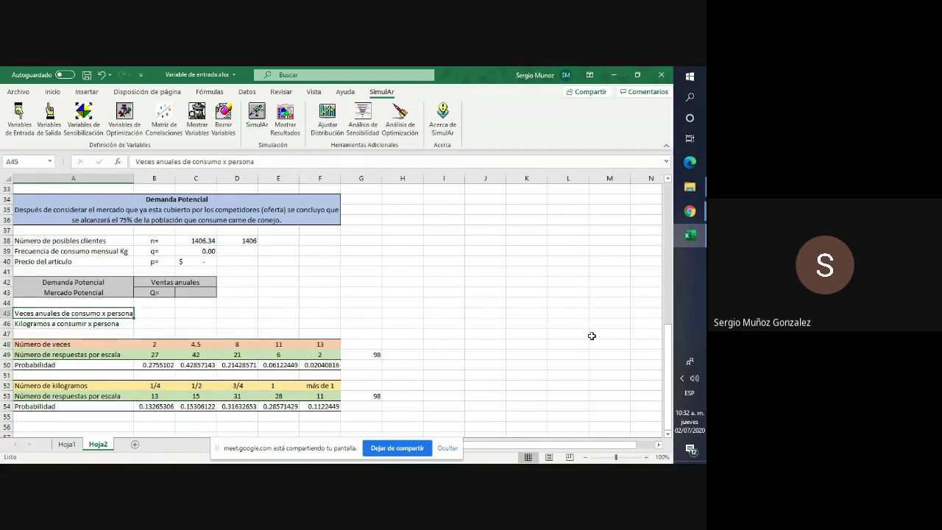
key("Right")
type("=")
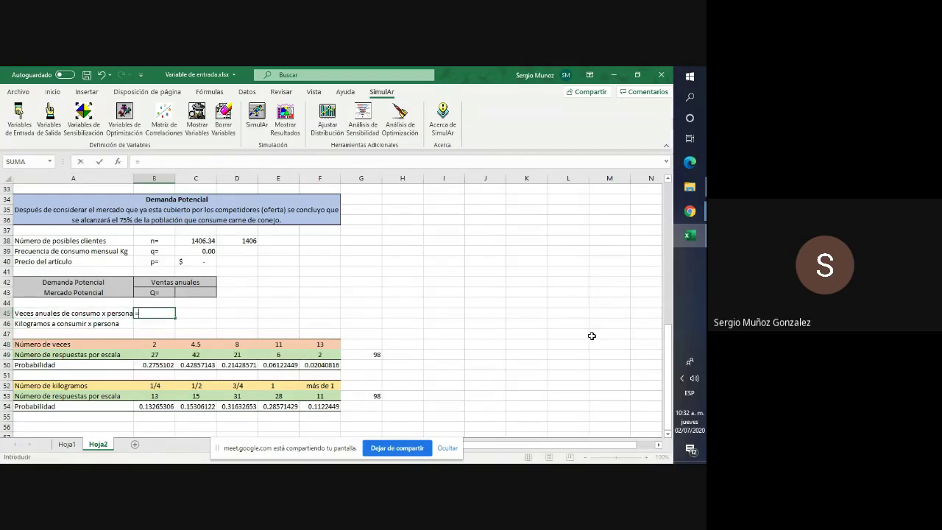
type("suma")
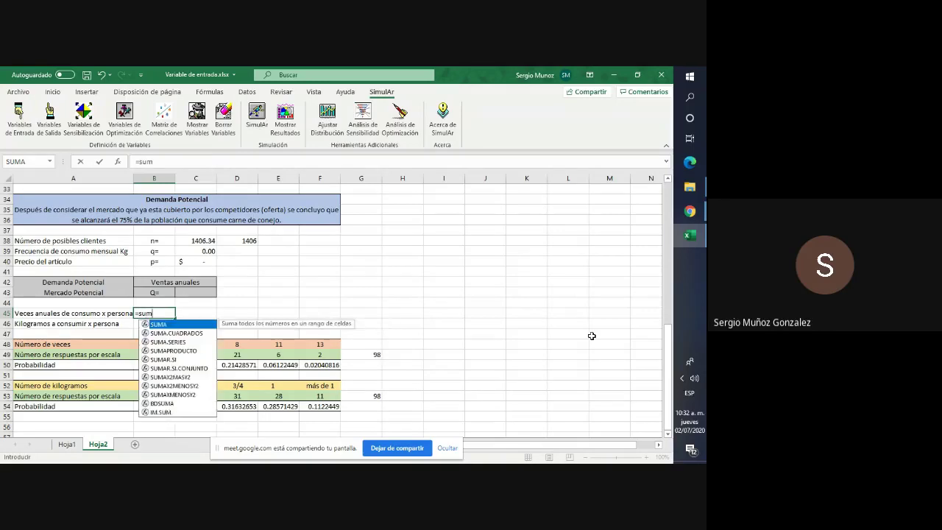
double_click(193, 351)
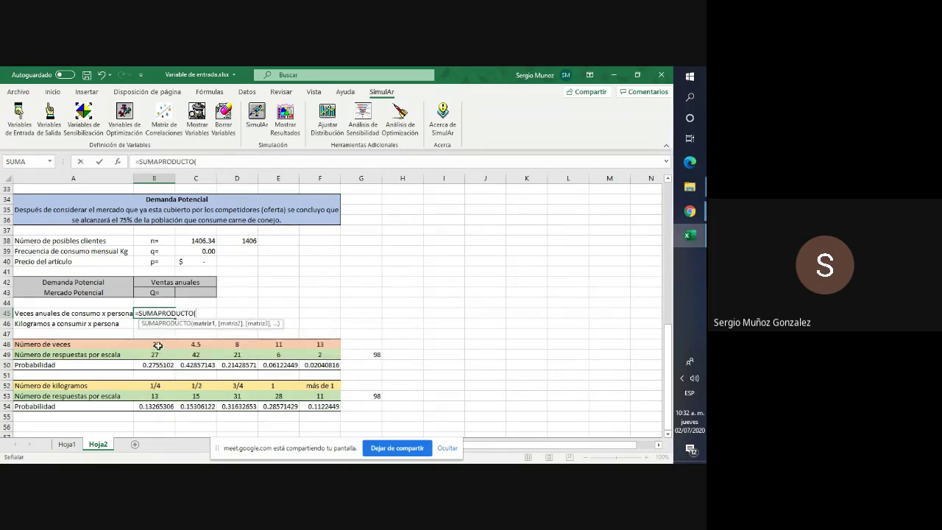
left_click_drag(154, 344, 317, 348)
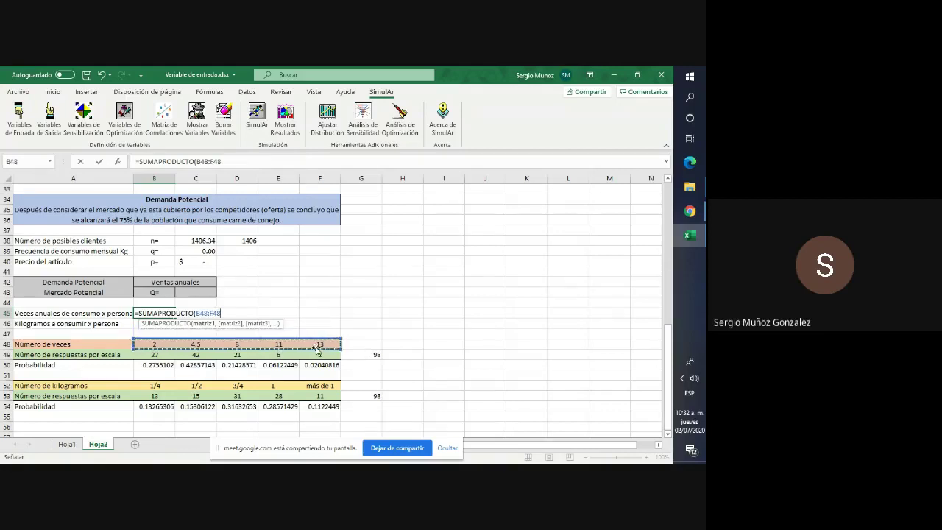
type(",")
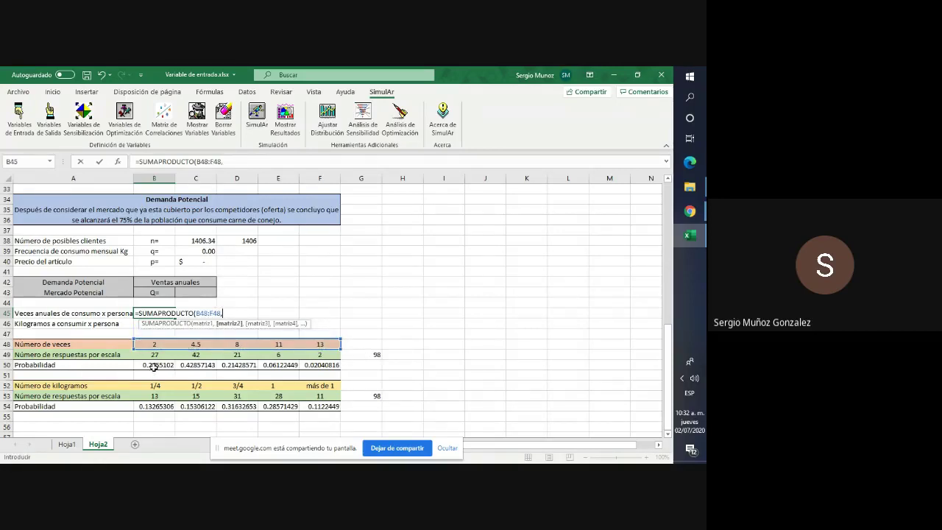
left_click_drag(154, 366, 305, 365)
key("Return")
key("Up")
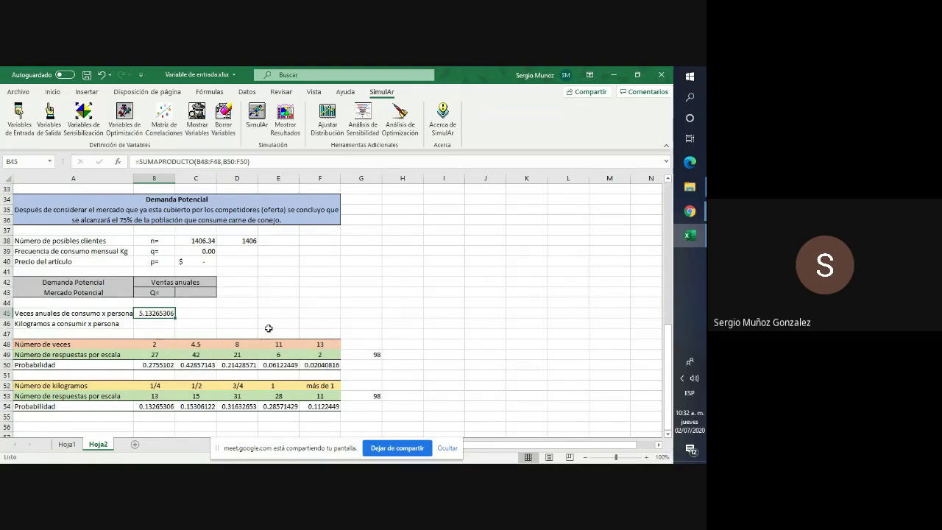
Replace the "más de 1" entry in F52 of the copied Número de kilogramos row with 1.25
scroll(269, 329, "down", 1)
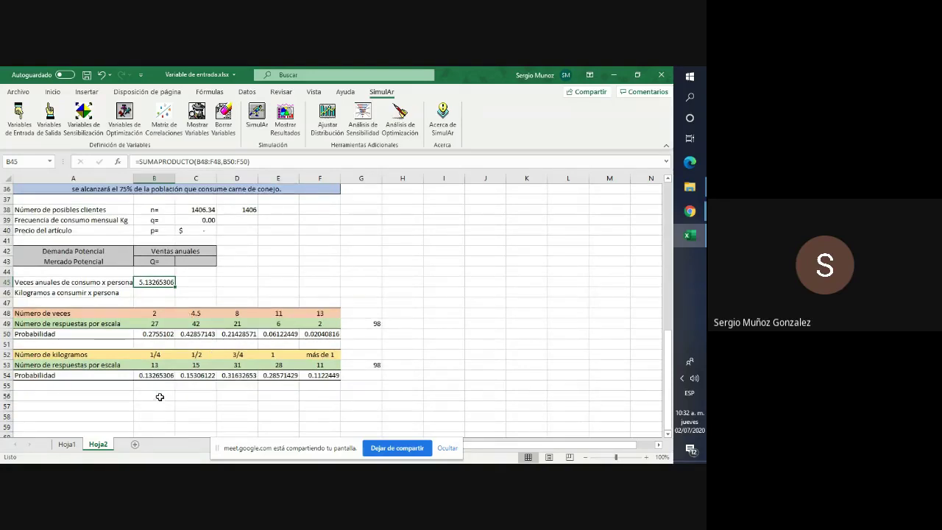
scroll(163, 391, "up", 3)
scroll(163, 391, "down", 2)
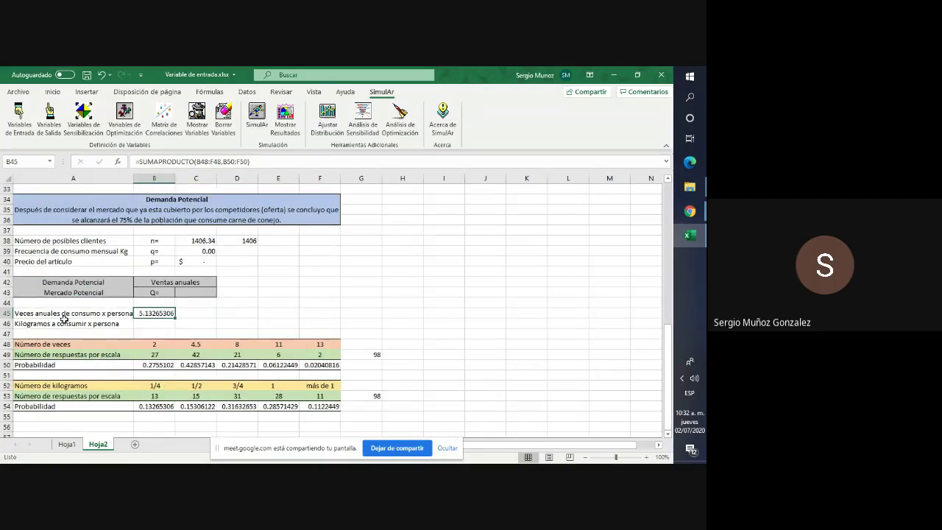
left_click(163, 324)
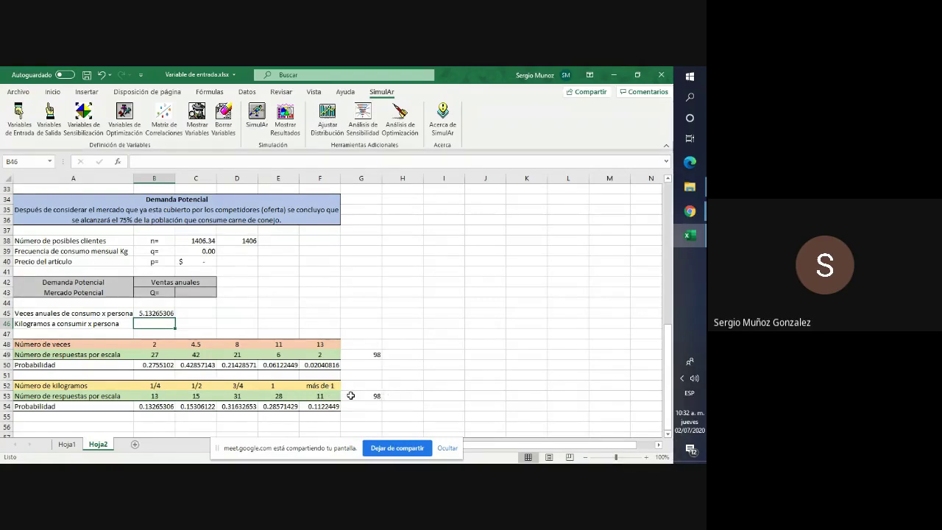
left_click(329, 384)
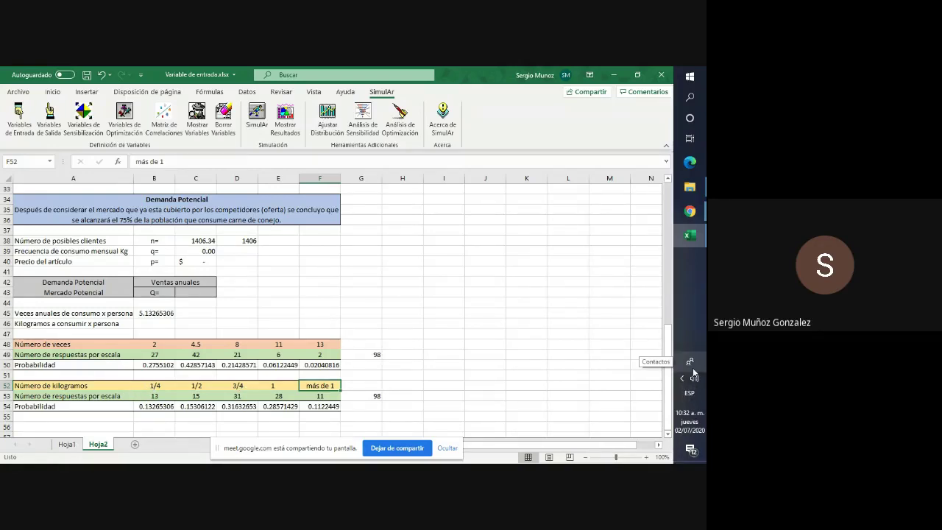
key("Left")
key("Left")
key("Left")
key("Left")
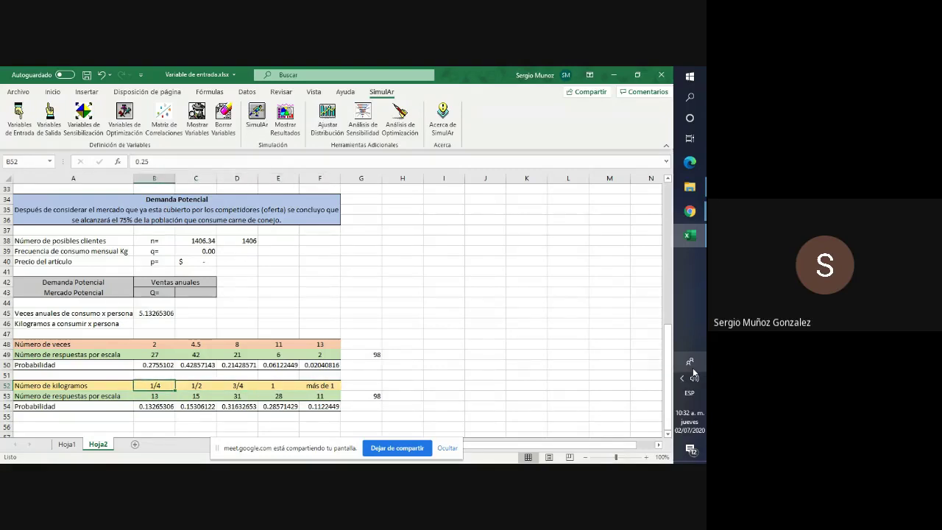
key("Right")
key("Right")
key("Right")
key("Right")
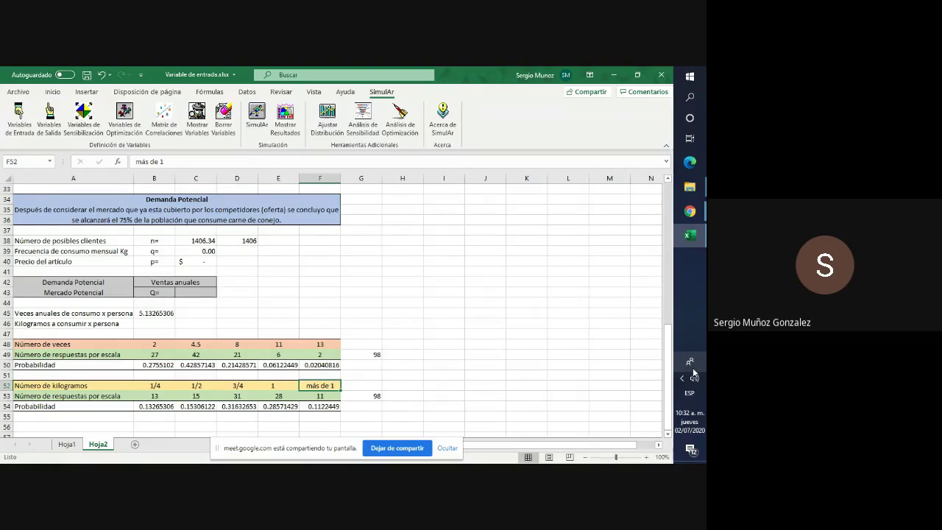
type("1")
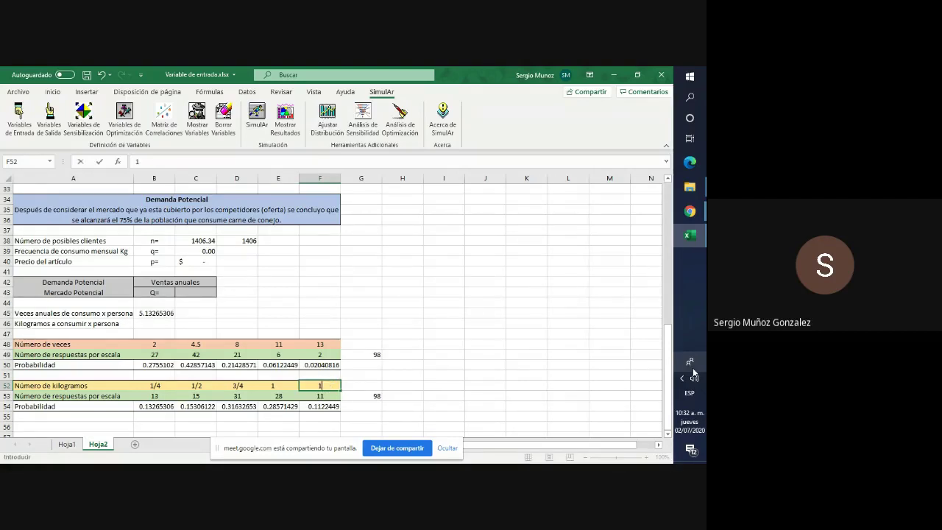
type(".25")
key("ctrl+Return")
Calculate Kilogramos a consumir x persona in B46 with =SUMAPRODUCTO(B52:F52,B54:F54)
key("Down")
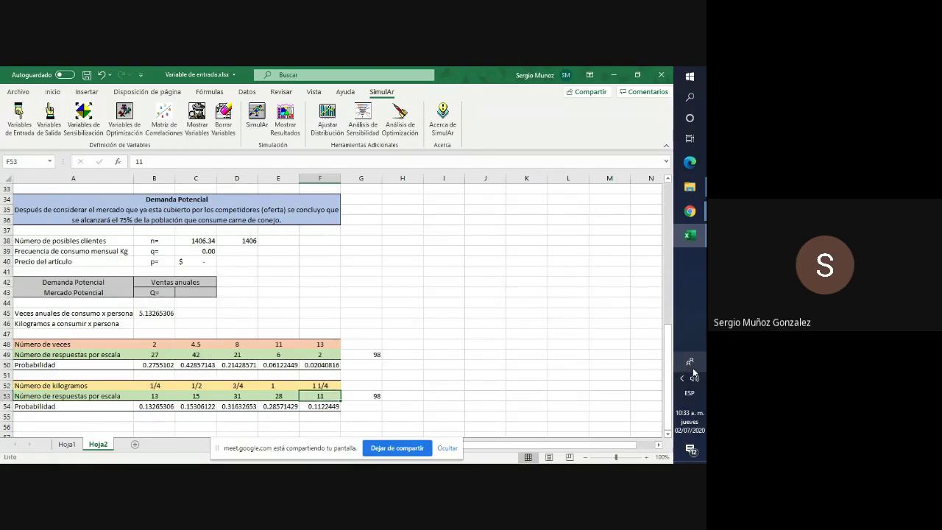
key("Left")
key("Left")
key("Left")
key("Left")
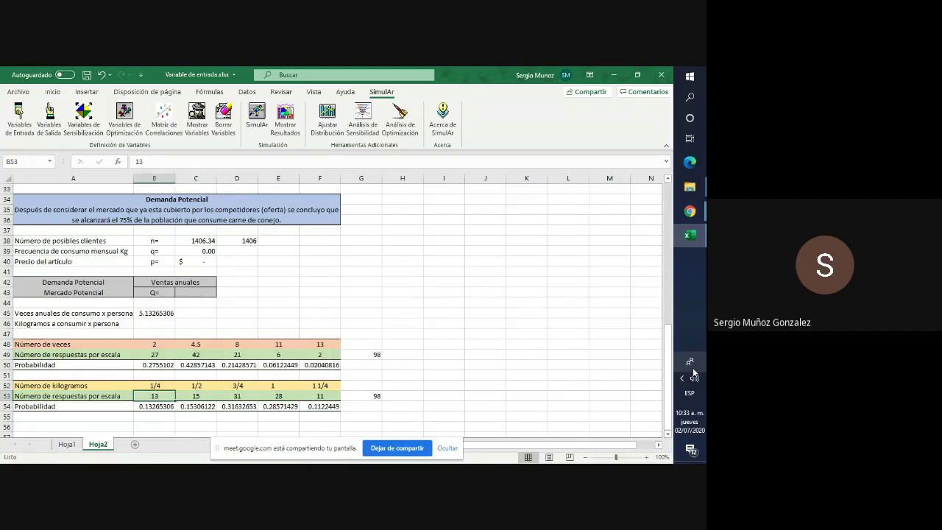
key("Up")
key("Up")
key("Up")
key("Up")
key("Up")
key("Up")
key("Up")
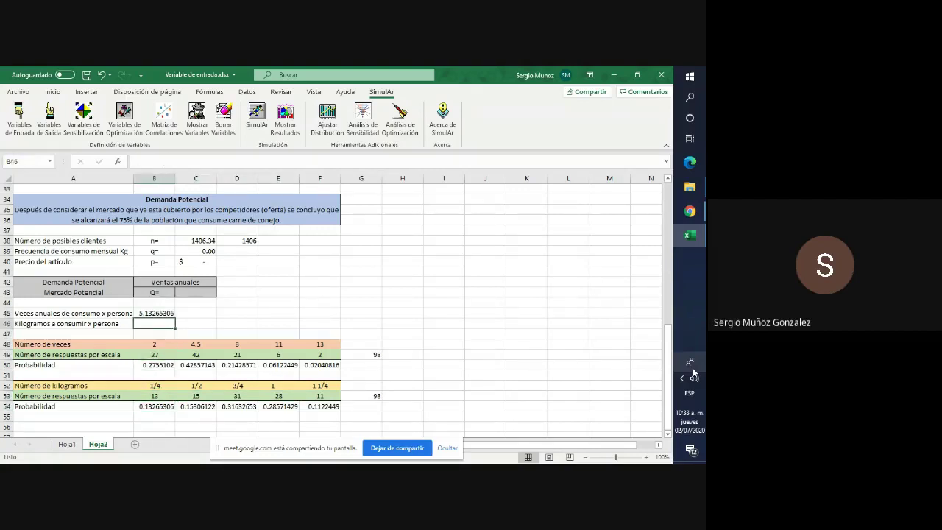
type("=suma")
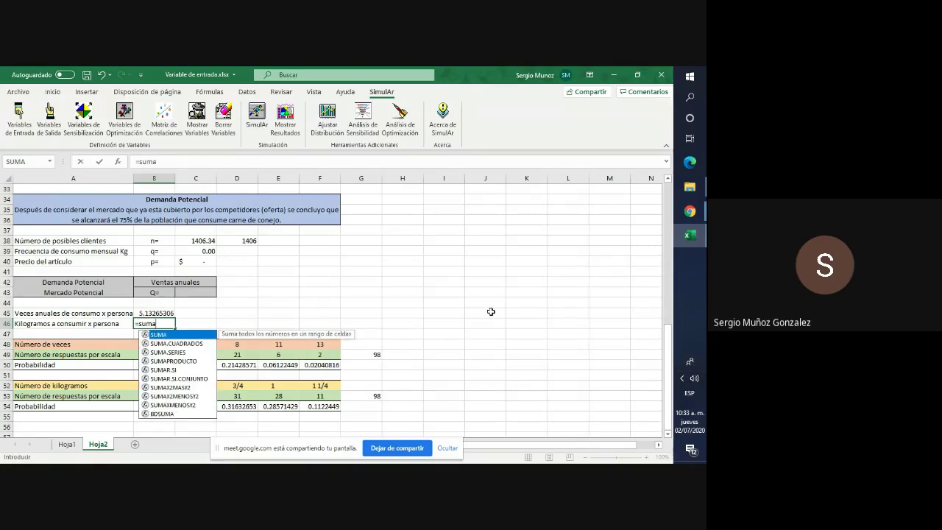
double_click(197, 363)
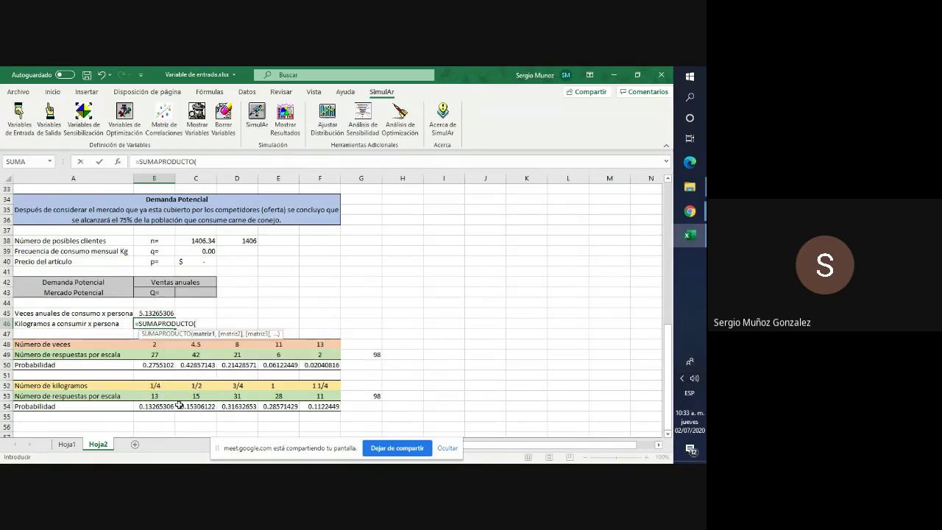
left_click(149, 386)
left_click_drag(149, 385, 318, 388)
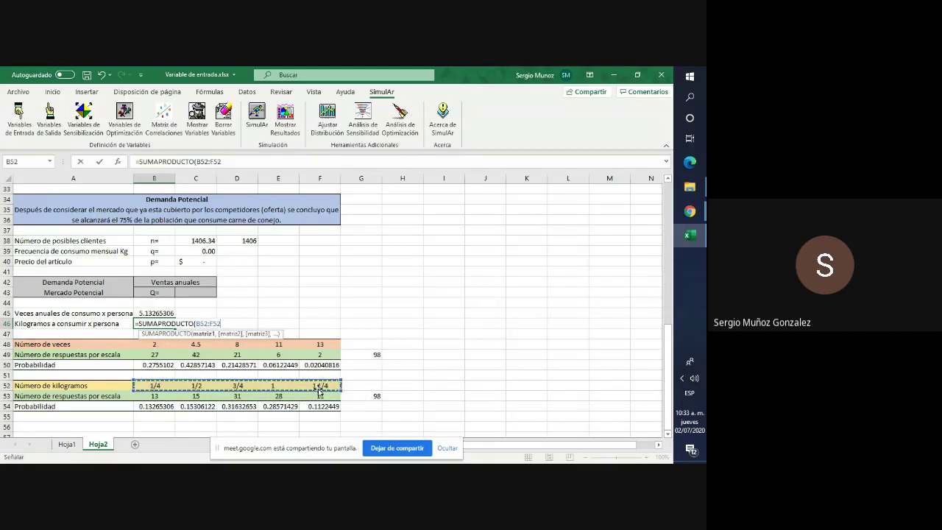
type(",")
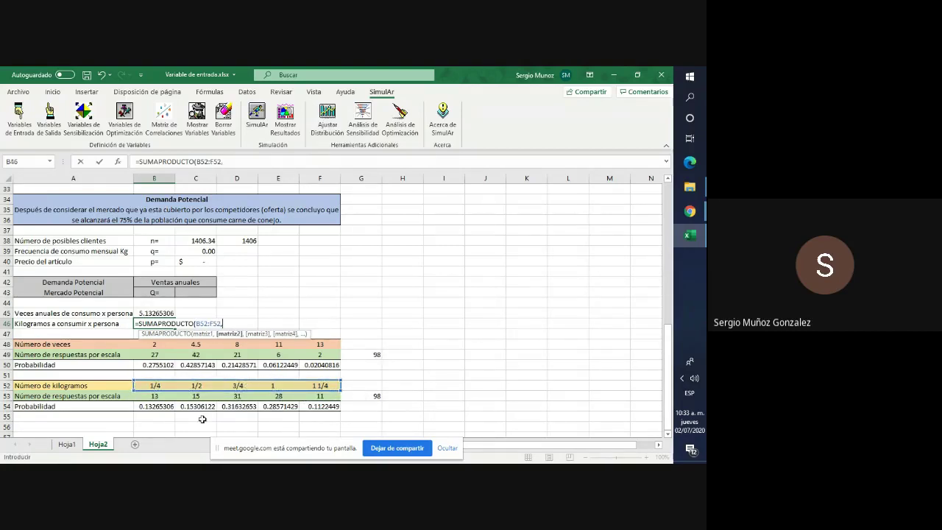
left_click_drag(168, 407, 302, 406)
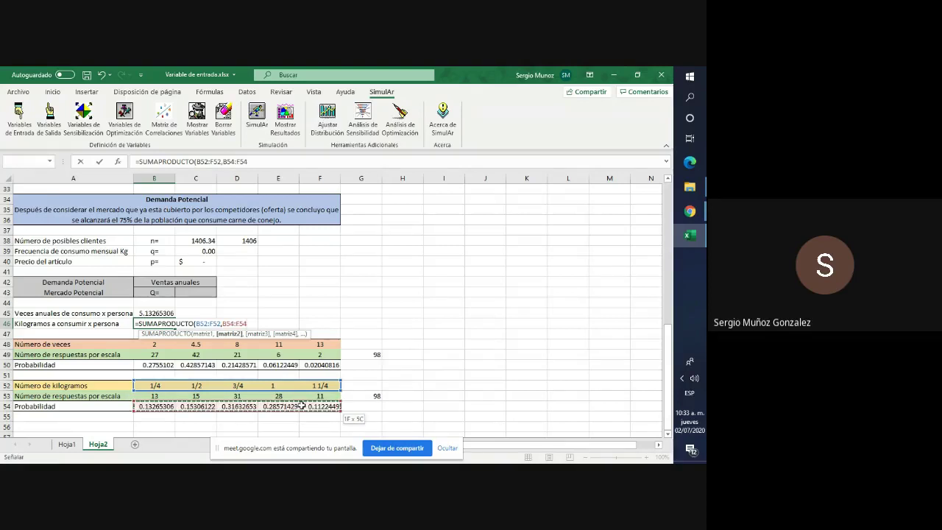
key("Return")
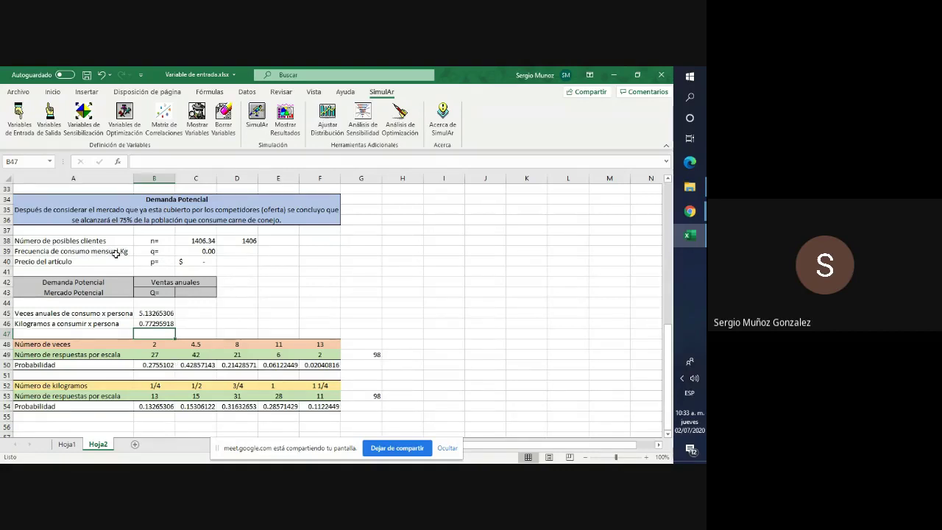
Change the label in A39 to "Frecuencia de consumo anual Kg"
left_click(118, 251)
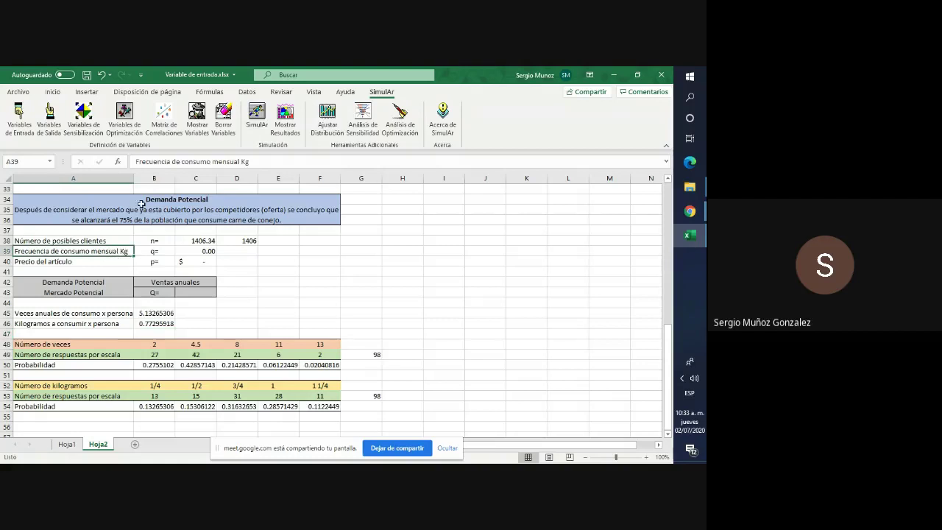
left_click(240, 161)
key("BackSpace")
key("BackSpace")
key("BackSpace")
key("BackSpace")
key("BackSpace")
key("BackSpace")
key("BackSpace")
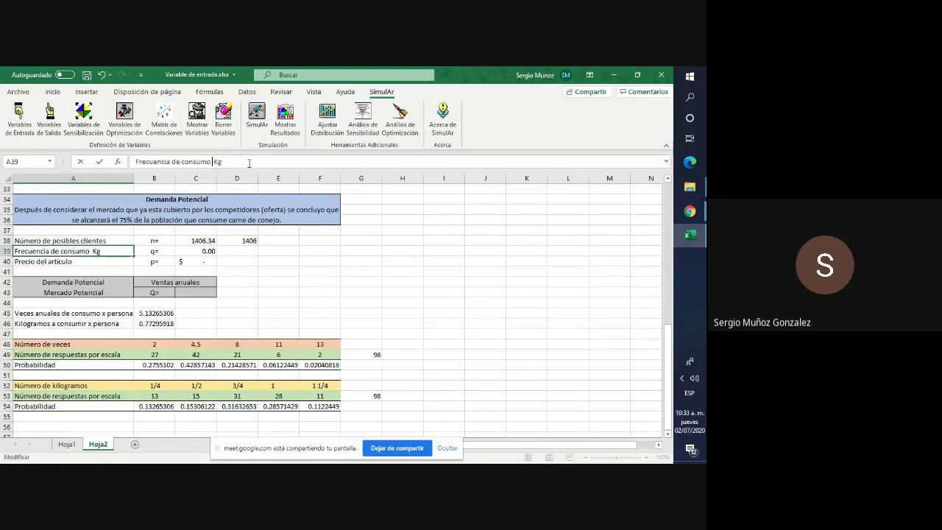
type("anual")
key("Return")
Calculate the annual consumption frequency q in C39 with =B45*B46
key("Up")
key("Right")
key("Right")
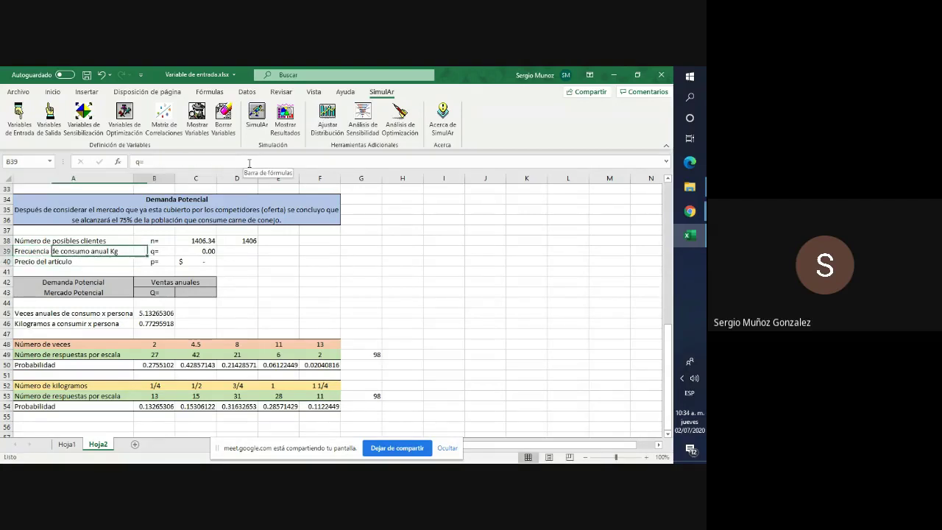
type("=")
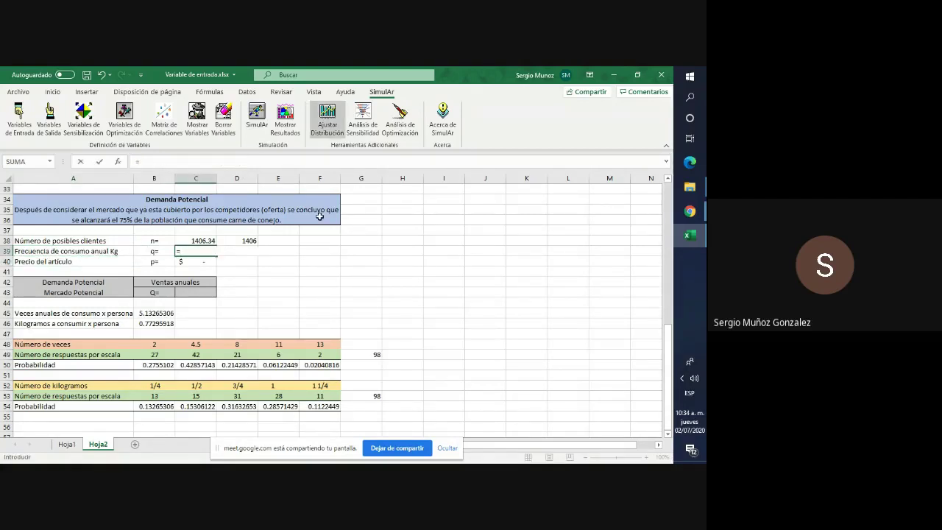
left_click(152, 313)
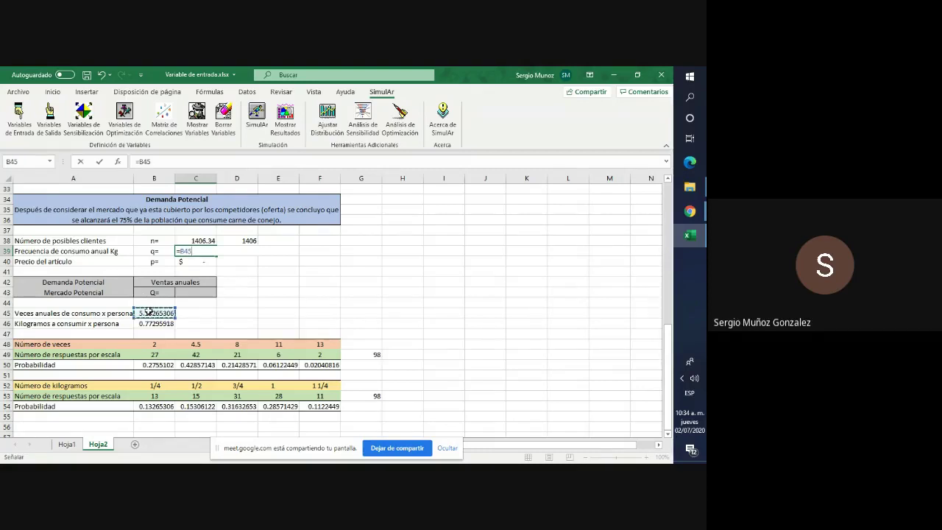
type("*")
left_click(150, 324)
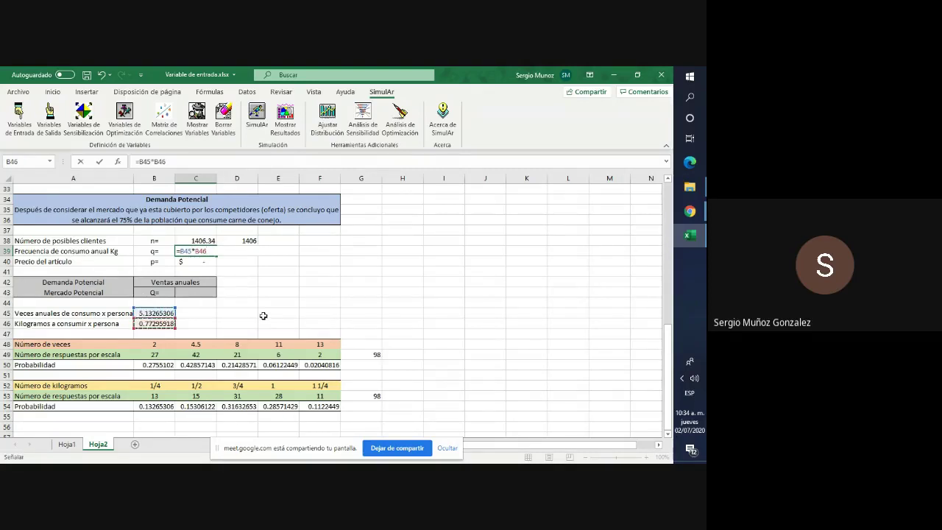
key("Return")
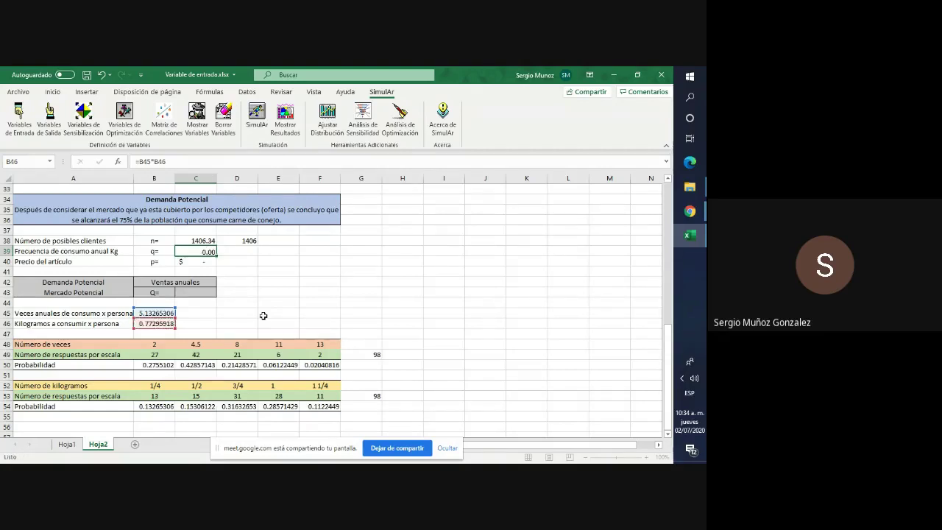
Enter the rounded annual consumption frequency, 4, in D39 beside the calculated q value
key("Up")
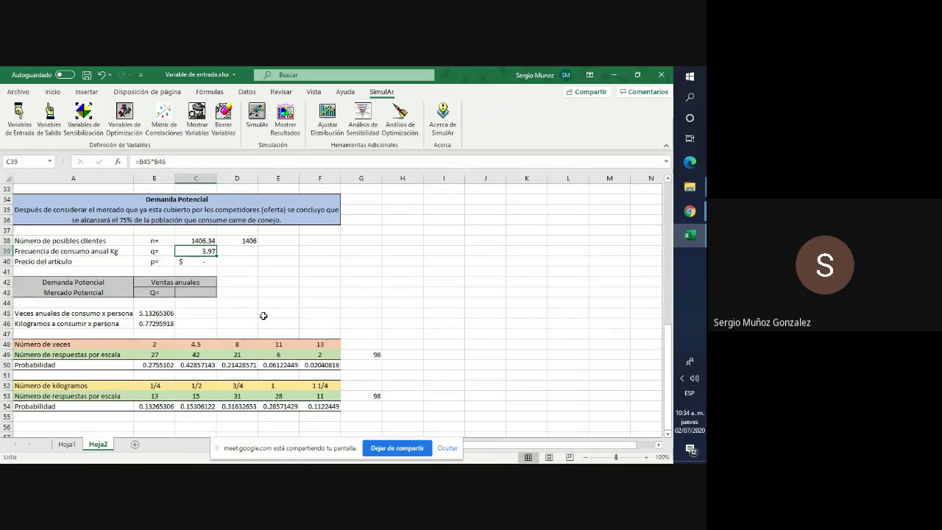
key("Right")
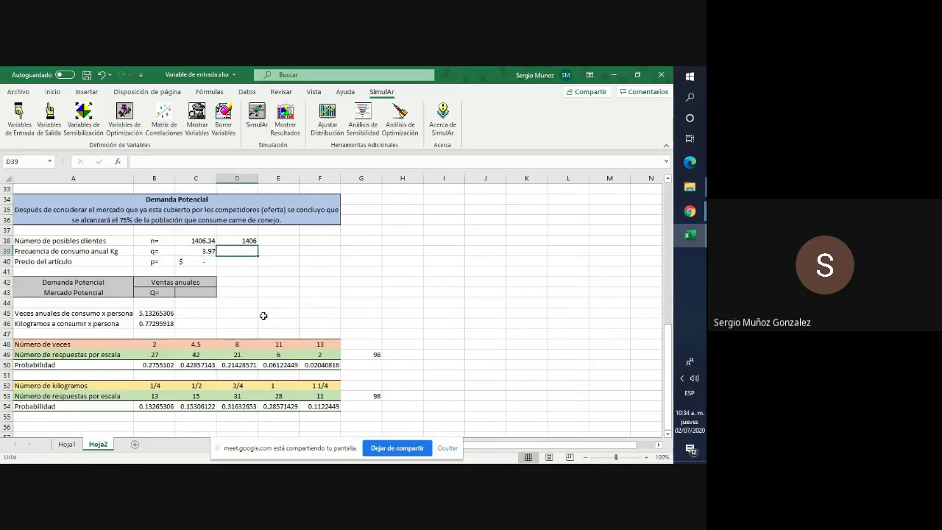
type("4")
key("ctrl+Return")
key("Left")
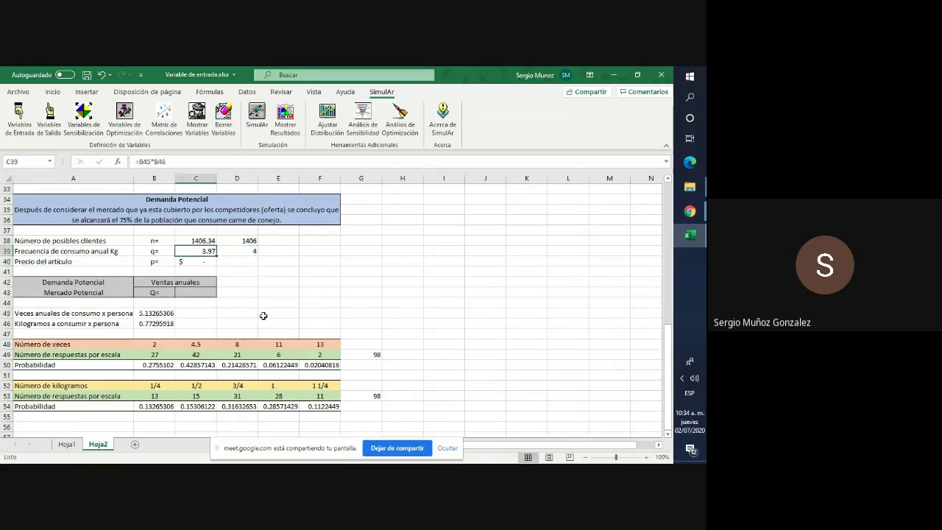
Copy the price survey table from A30:G32 and paste it at A56, below the kilograms table
key("Up")
key("Up")
key("Up")
key("Up")
key("Up")
key("Up")
key("Up")
key("Up")
key("Up")
key("Up")
key("Up")
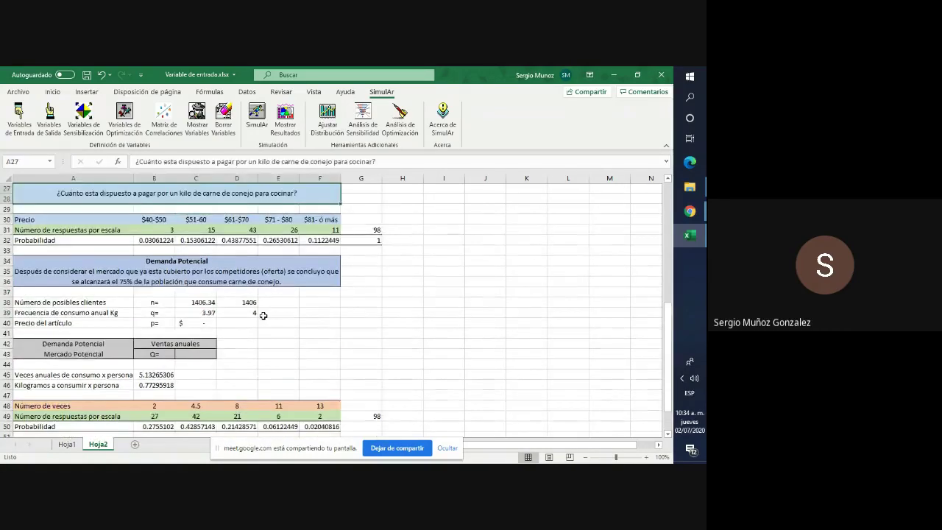
key("Down")
key("Down")
key("Down")
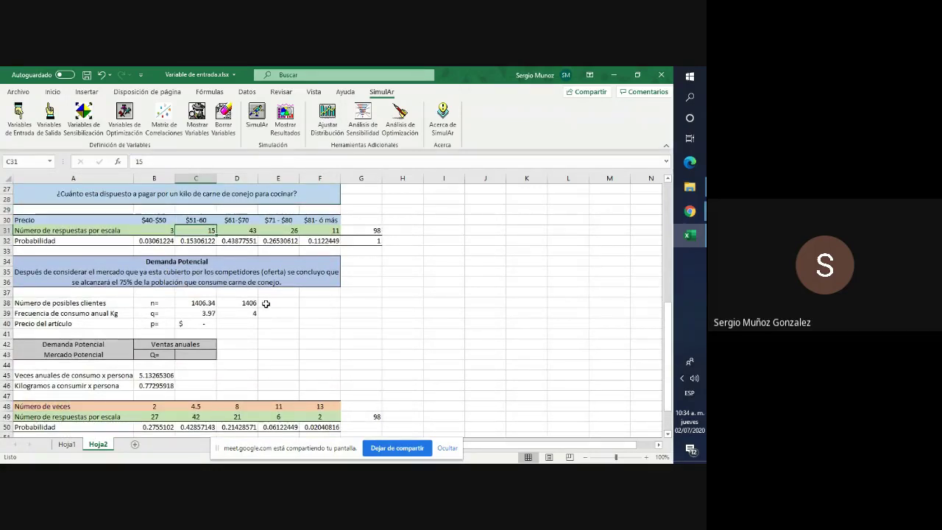
left_click_drag(67, 220, 375, 242)
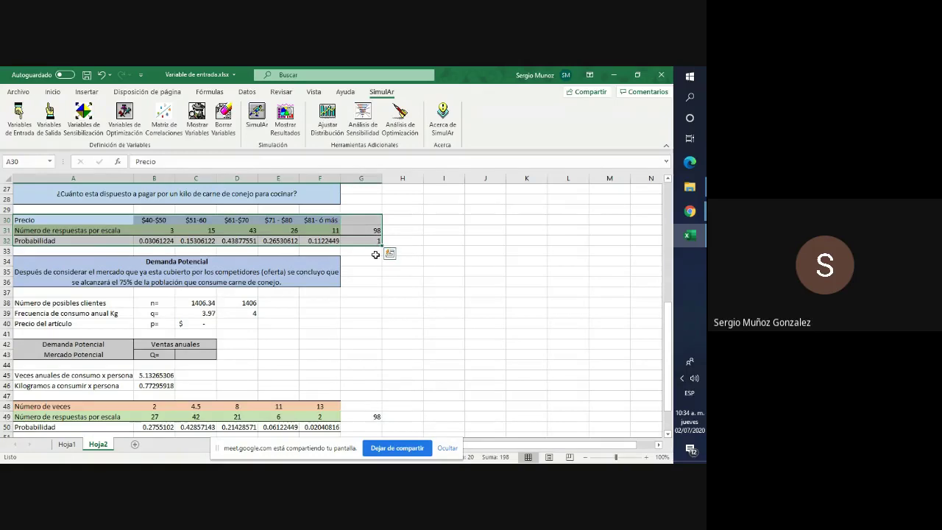
key("ctrl+c")
scroll(248, 302, "down", 5)
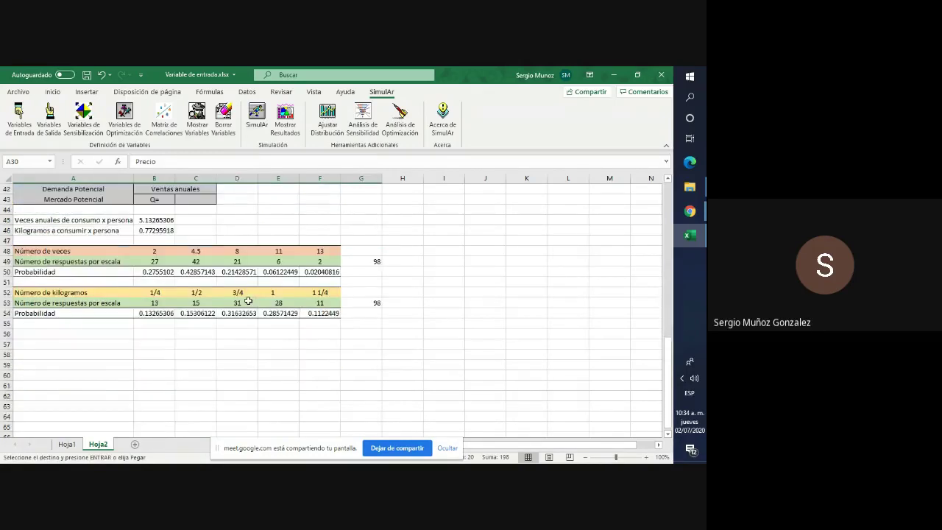
left_click(54, 334)
key("ctrl+v")
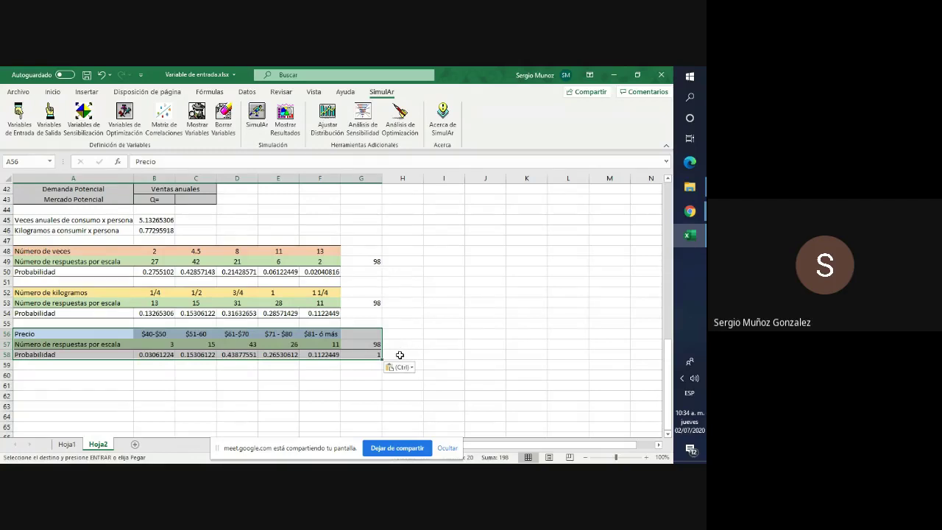
left_click(435, 306)
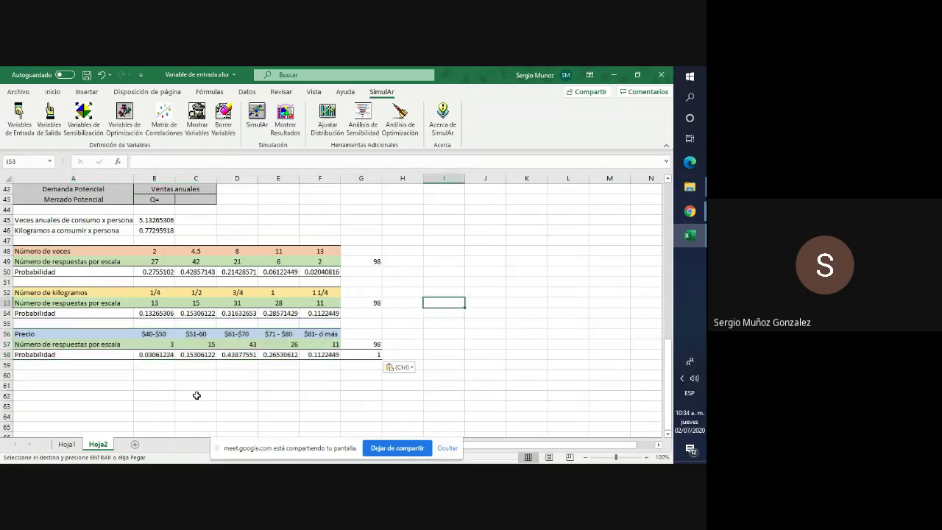
Replace the $40-$50 range in B56 of the copied Precio row with its midpoint, 45
left_click(157, 333)
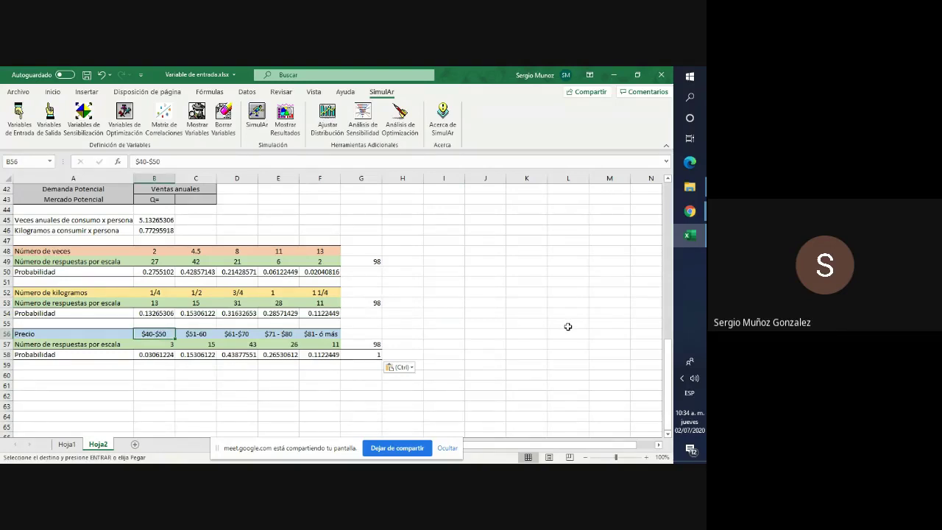
type("45")
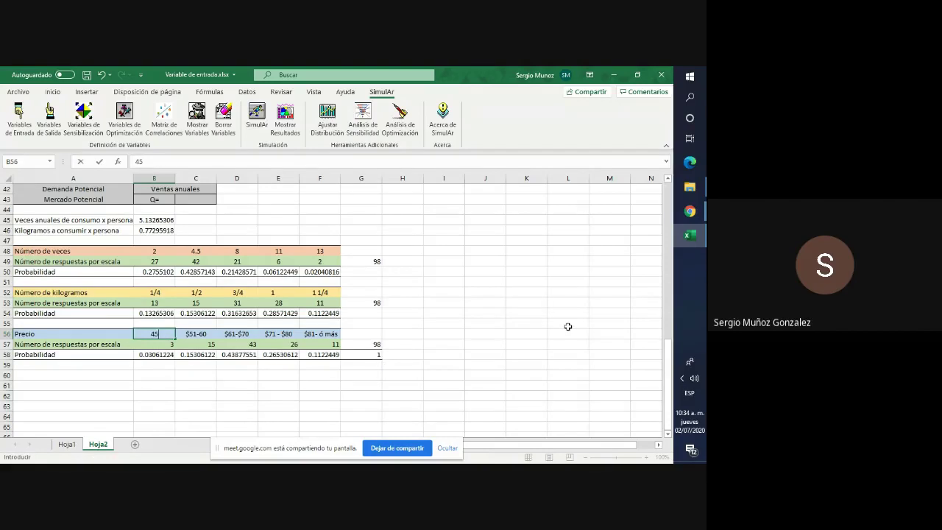
key("Tab")
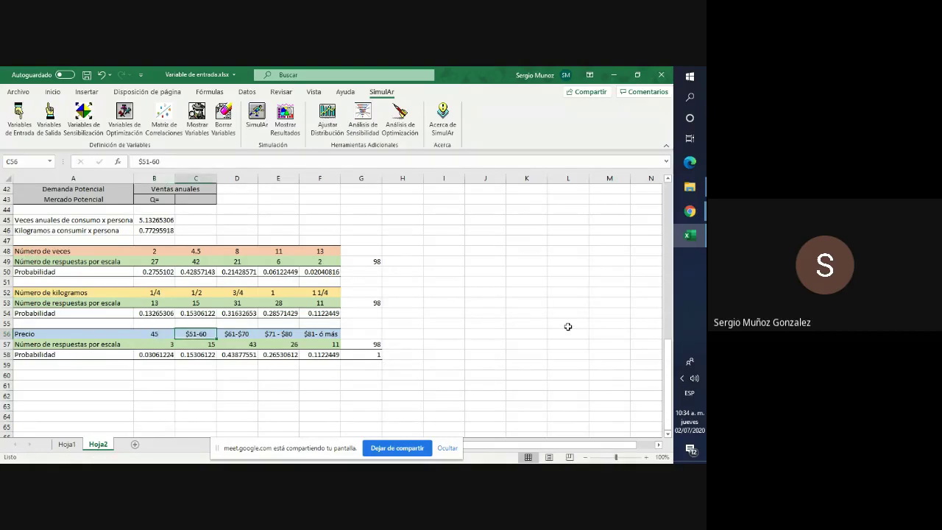
Replace the remaining price ranges in C56:F56 of the copied Precio row with the values 55, 65, 75 and 85
type("55")
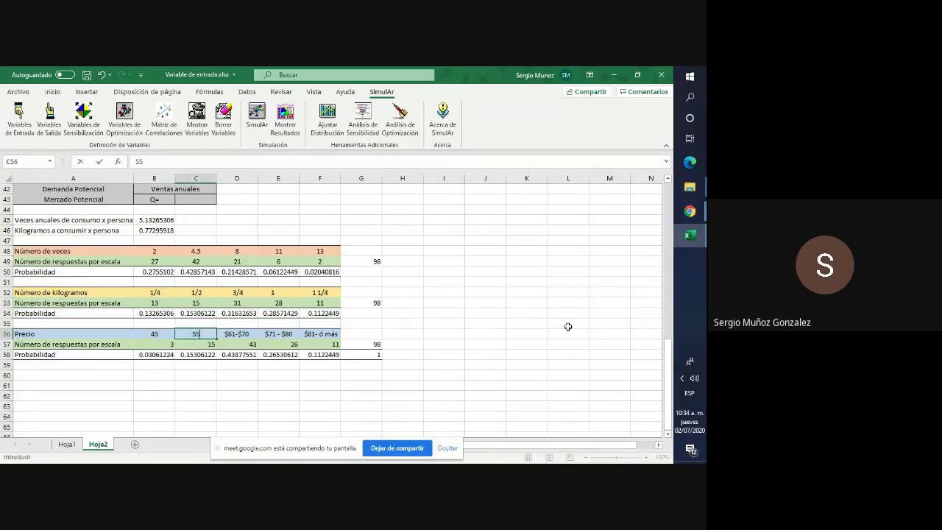
key("Tab")
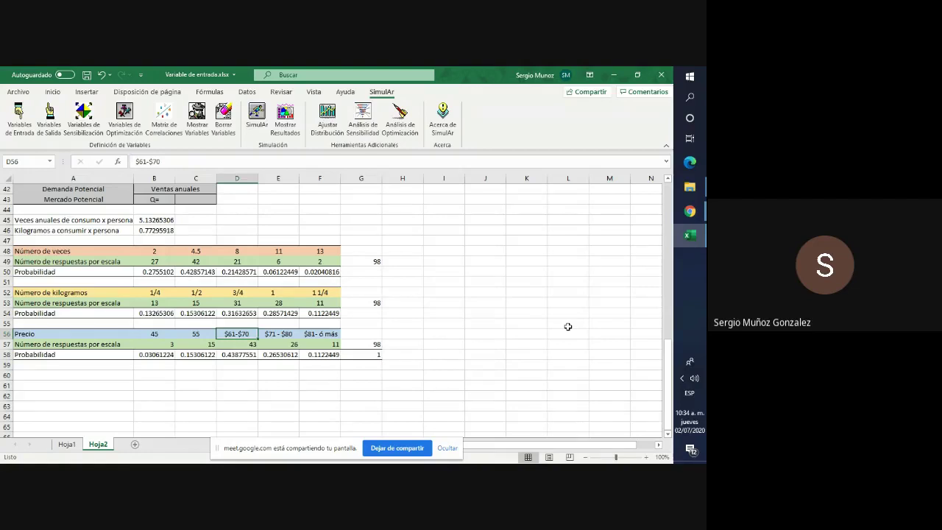
type("65")
key("Tab")
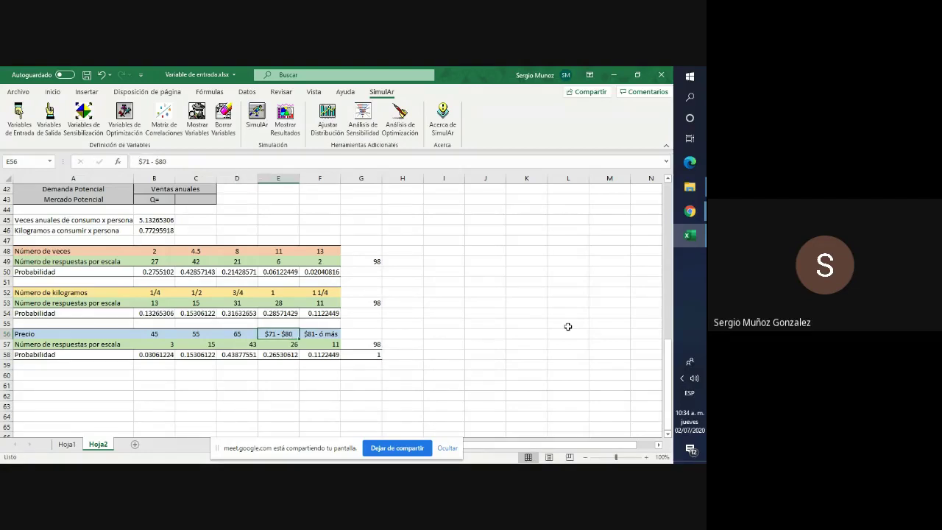
type("75")
key("Tab")
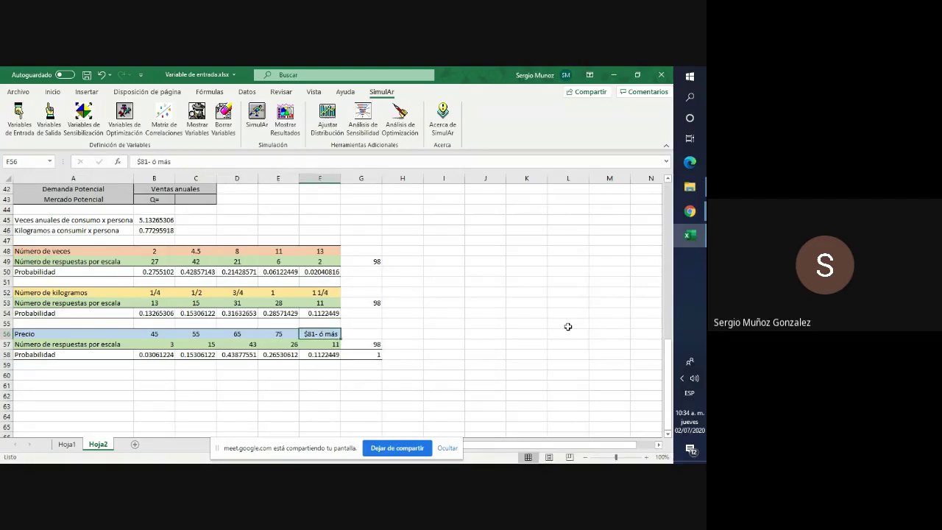
type("85")
Apply the accounting number format with a dollar sign to the prices in B56:F56
key("Left")
key("Left")
key("Left")
key("Left")
key("Left")
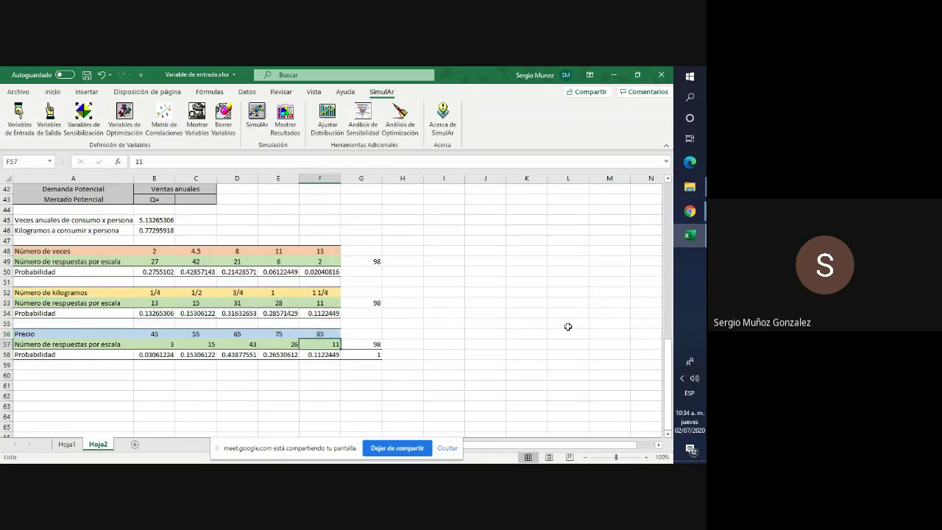
key("Right")
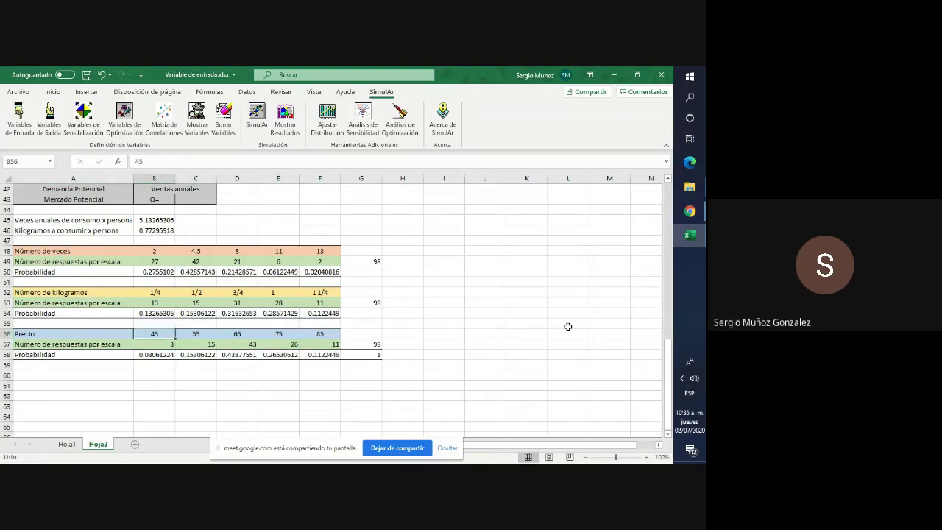
key("shift+Right")
key("shift+Right")
key("shift+Right")
key("shift+Right")
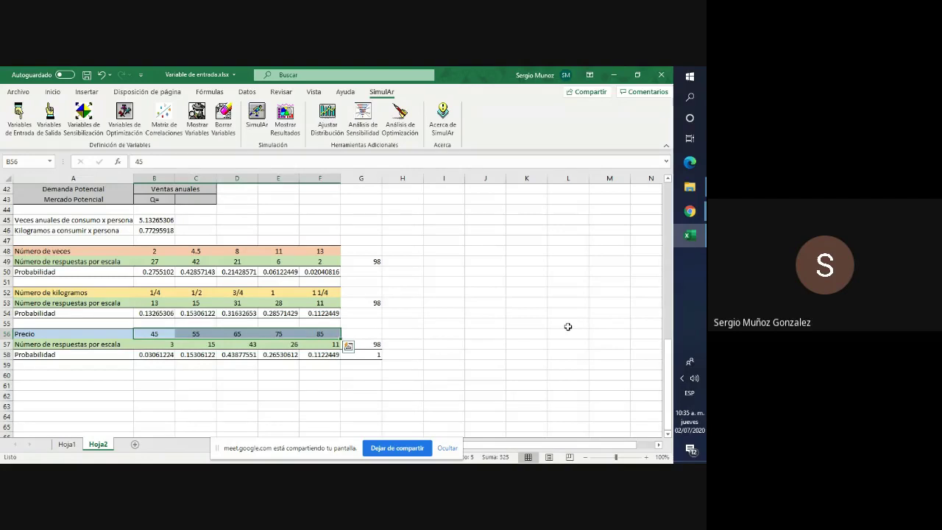
left_click(51, 92)
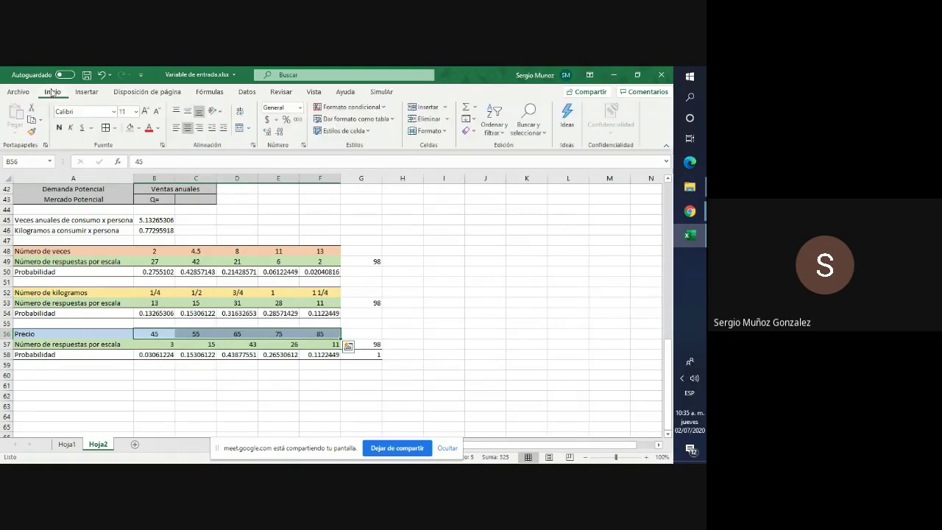
left_click(267, 119)
left_click(385, 323)
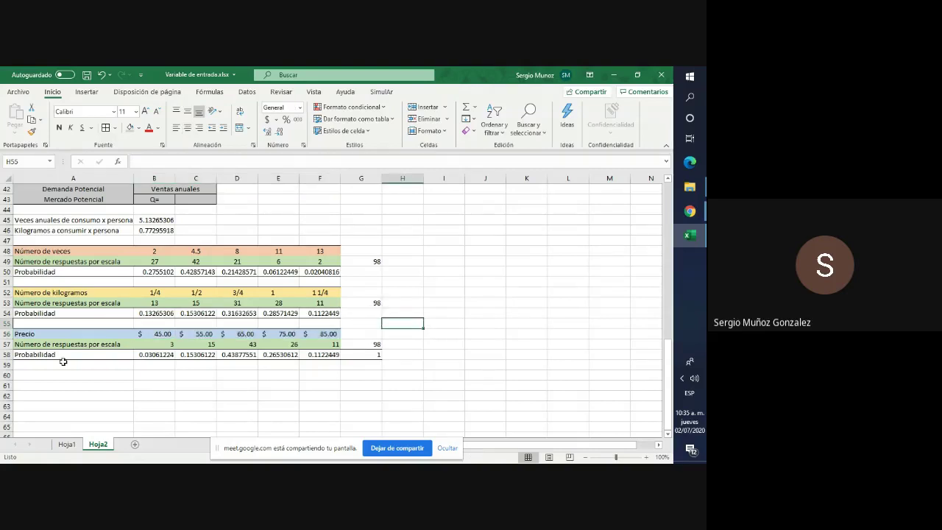
Calculate the expected article price p in C40 with =SUMAPRODUCTO(B56:F56,B58:F58), multiplying the prices by their probabilities
scroll(165, 234, "up", 2)
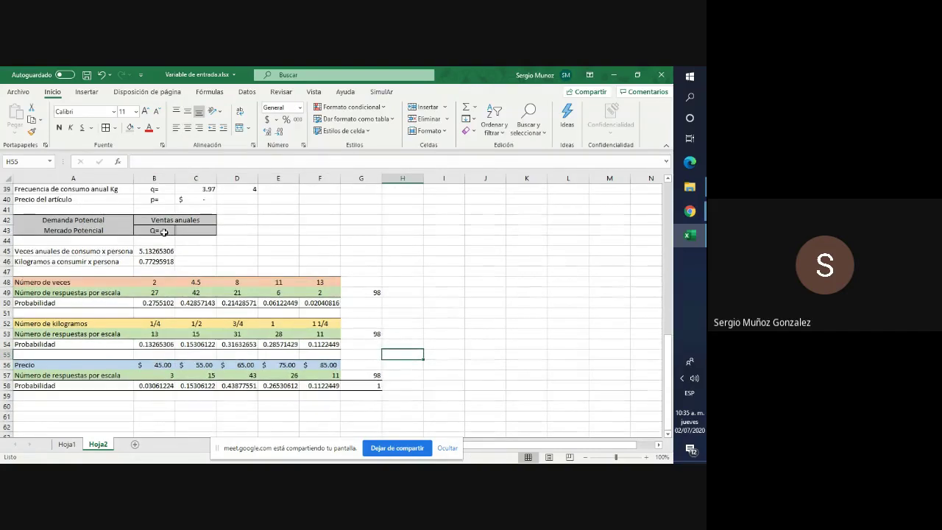
left_click(198, 201)
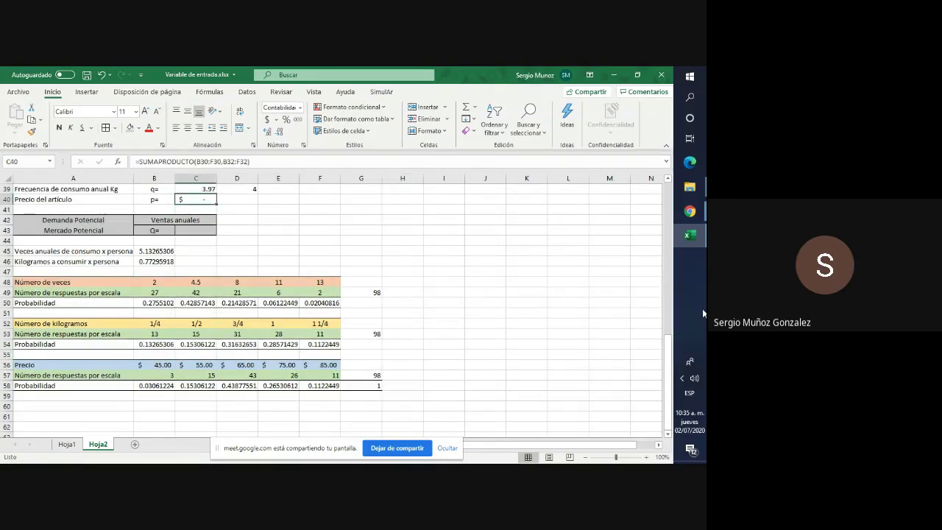
type("=suma")
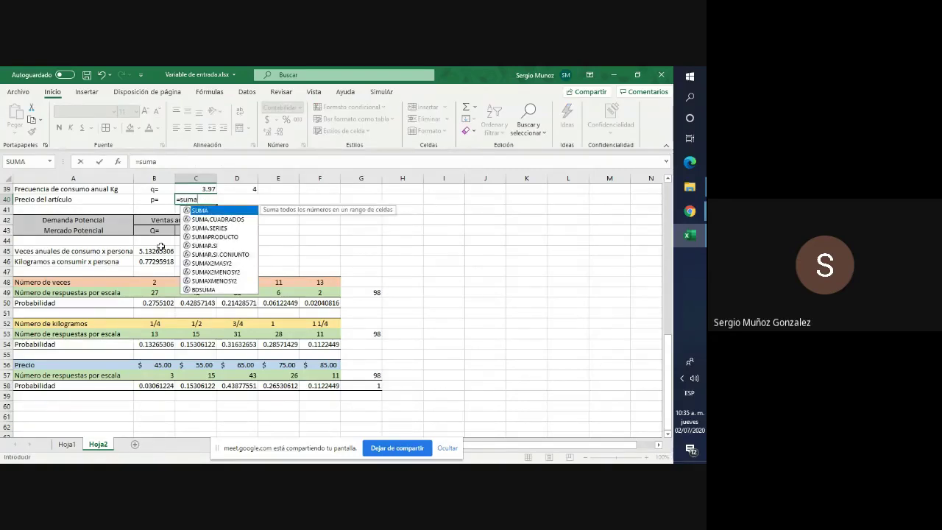
double_click(234, 237)
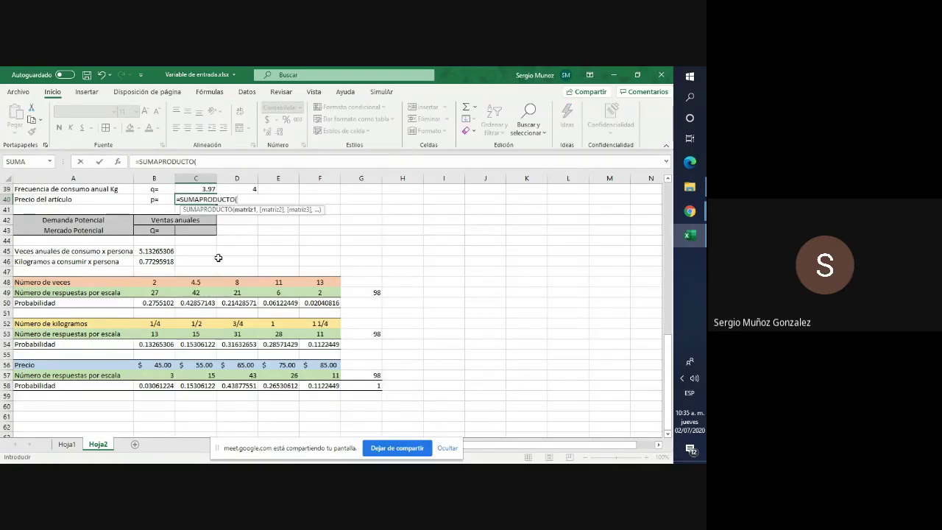
left_click(157, 365)
left_click(315, 366)
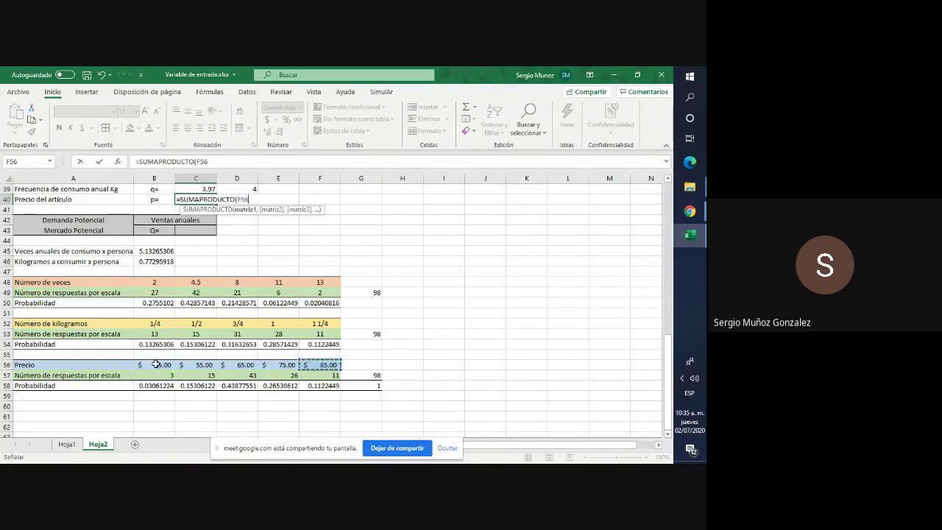
left_click_drag(163, 364, 306, 363)
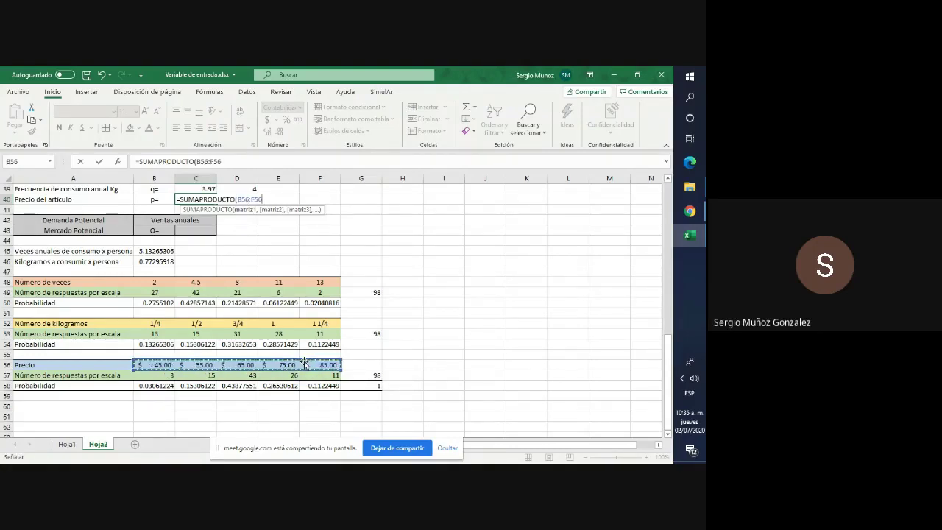
type(",")
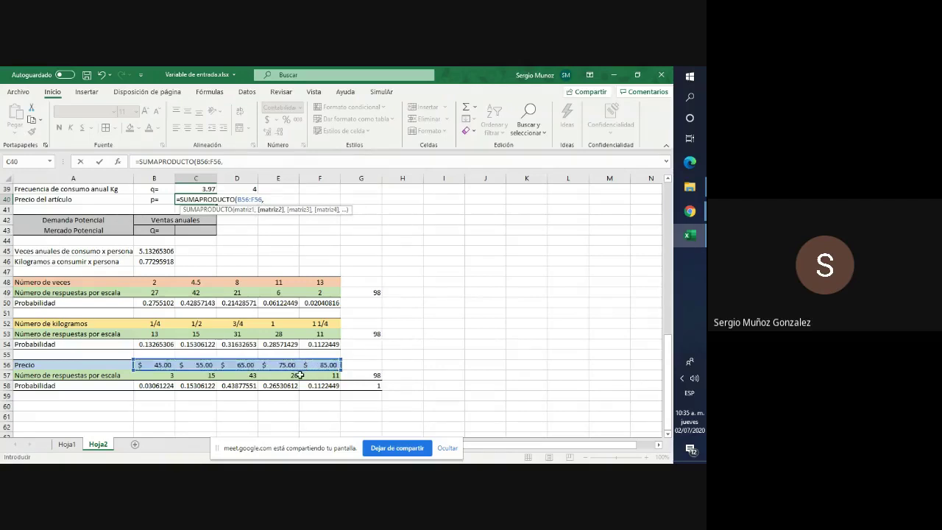
left_click_drag(170, 388, 315, 388)
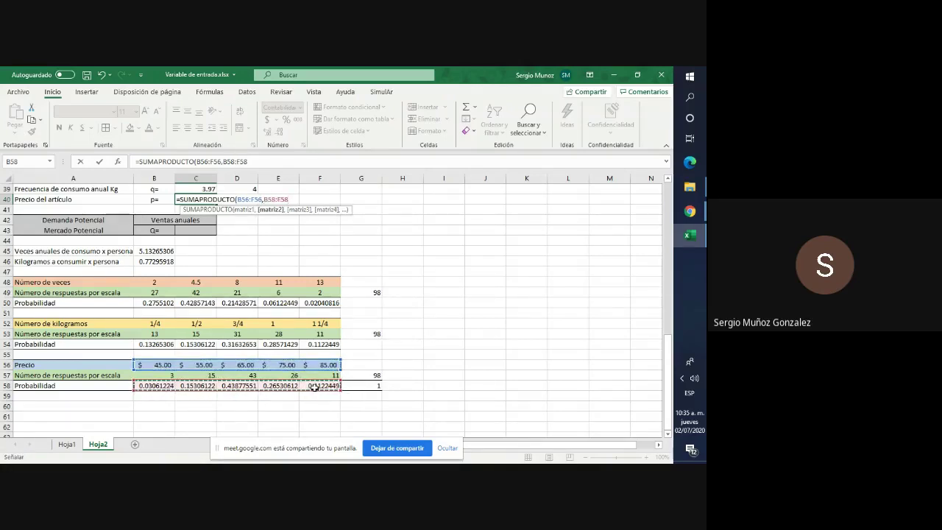
key("Return")
key("Up")
key("Up")
key("Up")
key("Up")
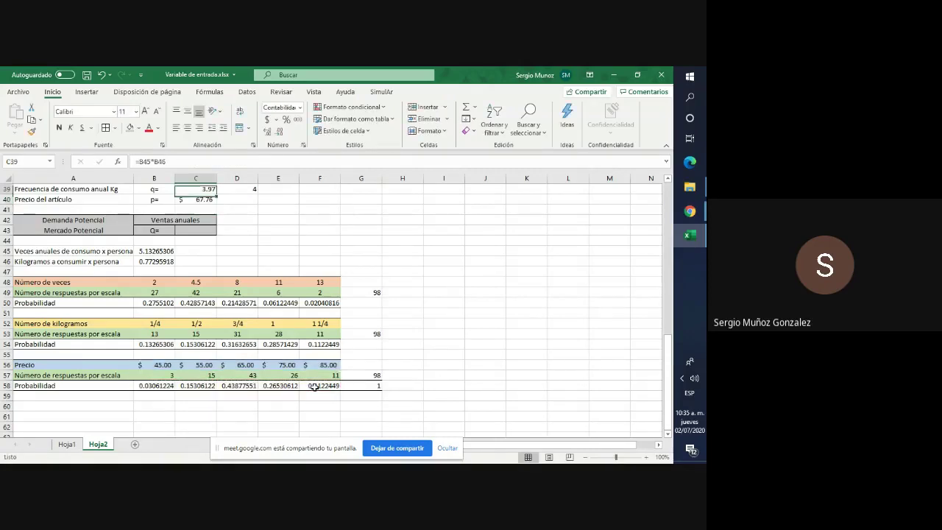
Enter the rounded price 68 in D40 beside the calculated p value and give it the dollar accounting format
key("Down")
key("Down")
key("Down")
key("Down")
key("Down")
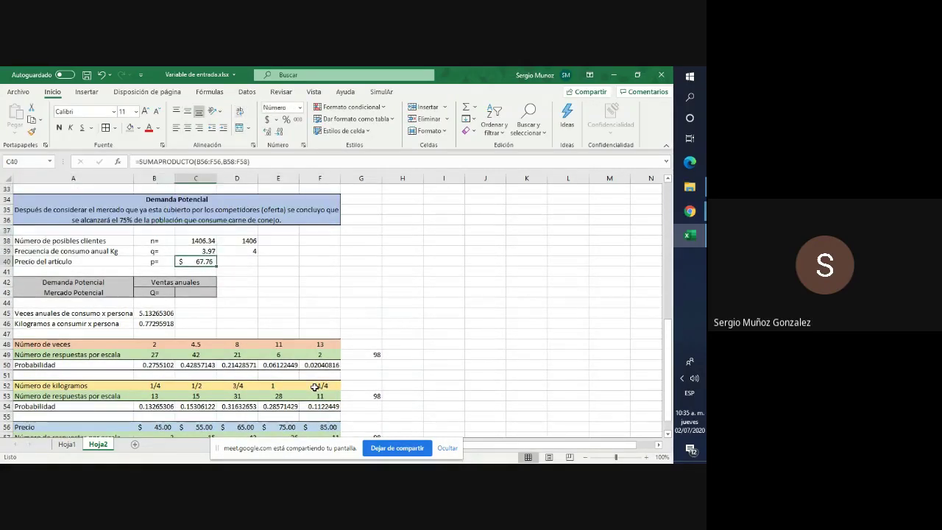
key("Right")
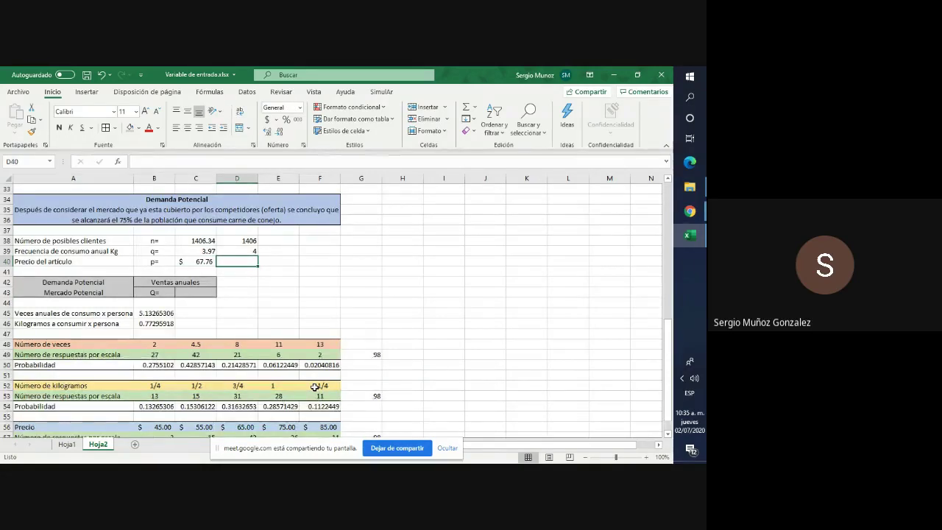
type("68")
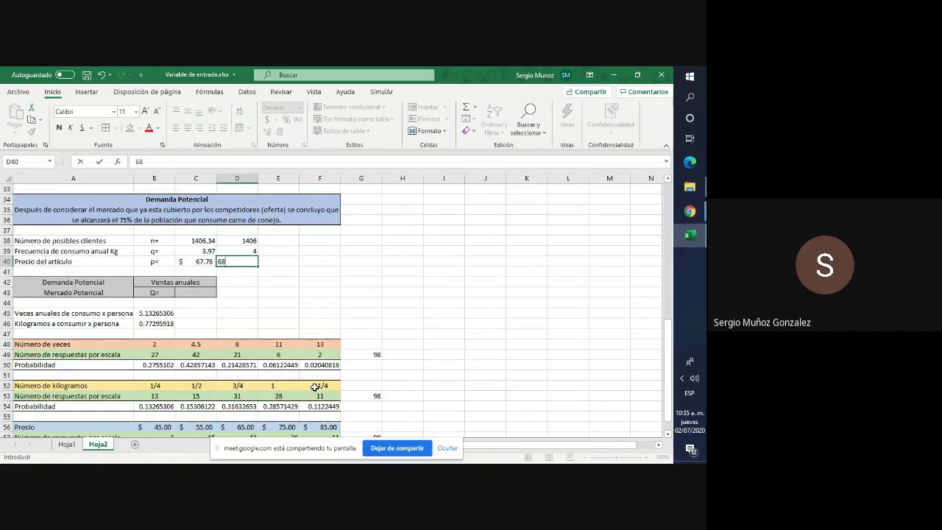
key("Return")
key("Up")
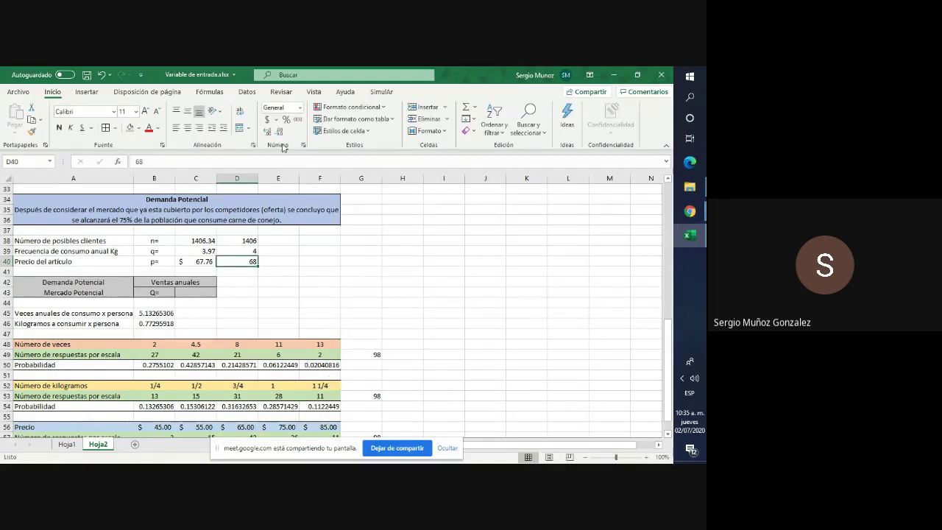
left_click(267, 119)
left_click(350, 301)
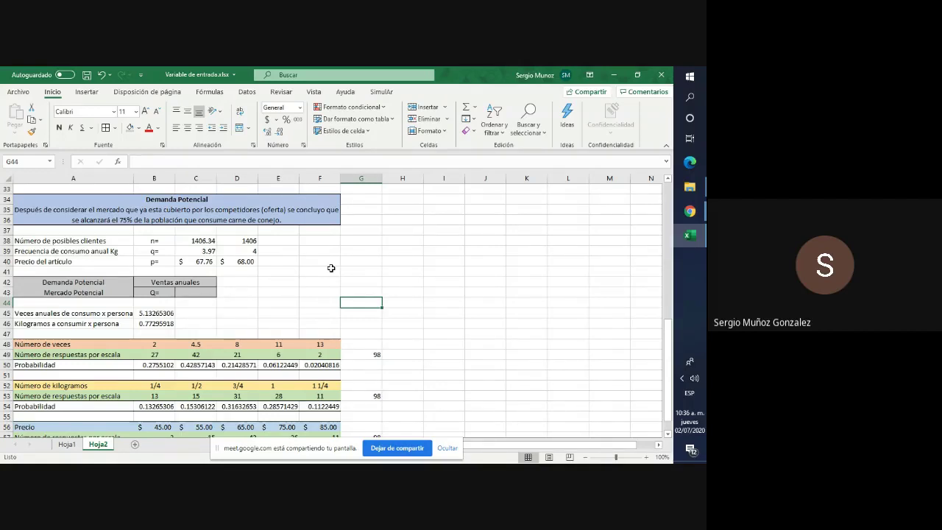
Change the rounded article price in D40 to 70
left_click(241, 262)
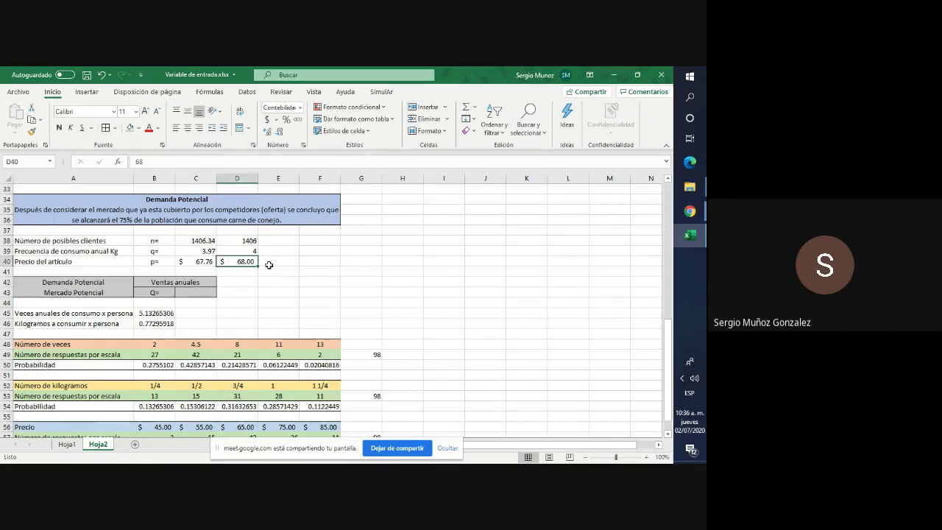
left_click(208, 162)
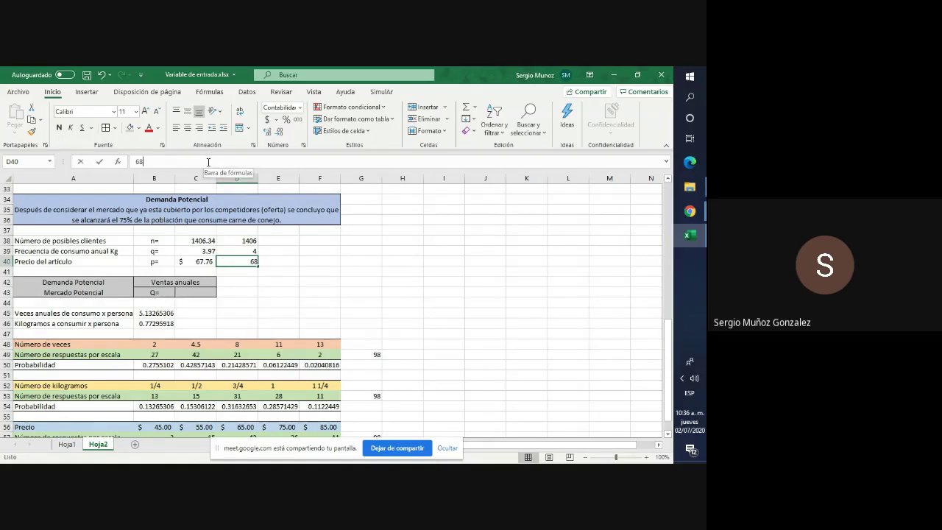
left_click(334, 325)
left_click(254, 261)
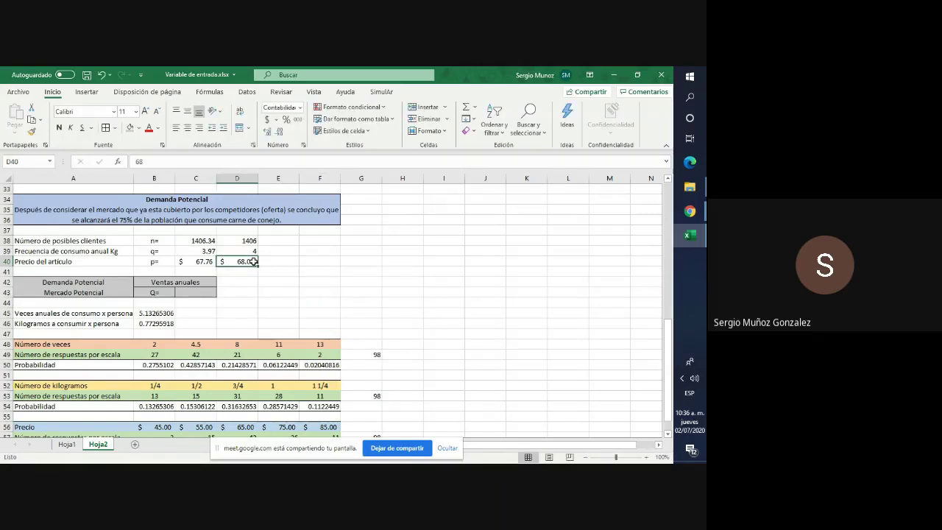
key("BackSpace")
type("70")
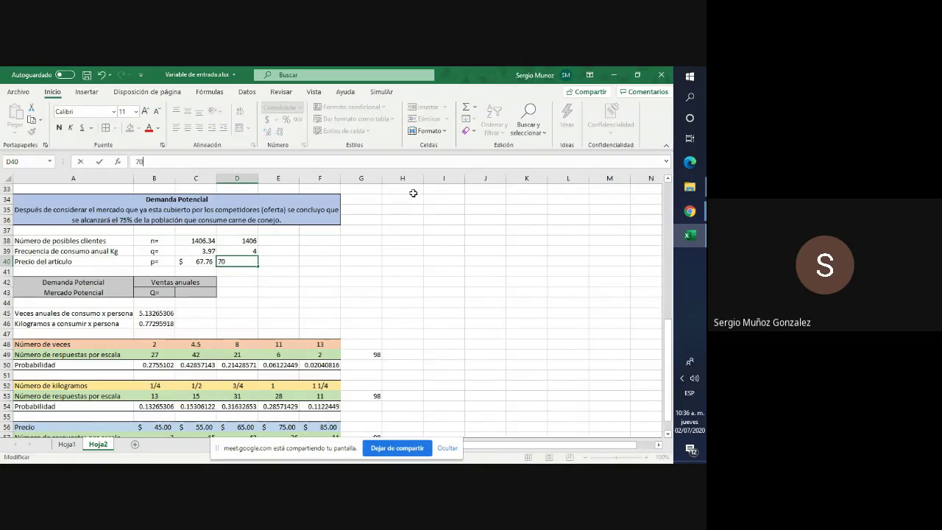
key("ctrl+Return")
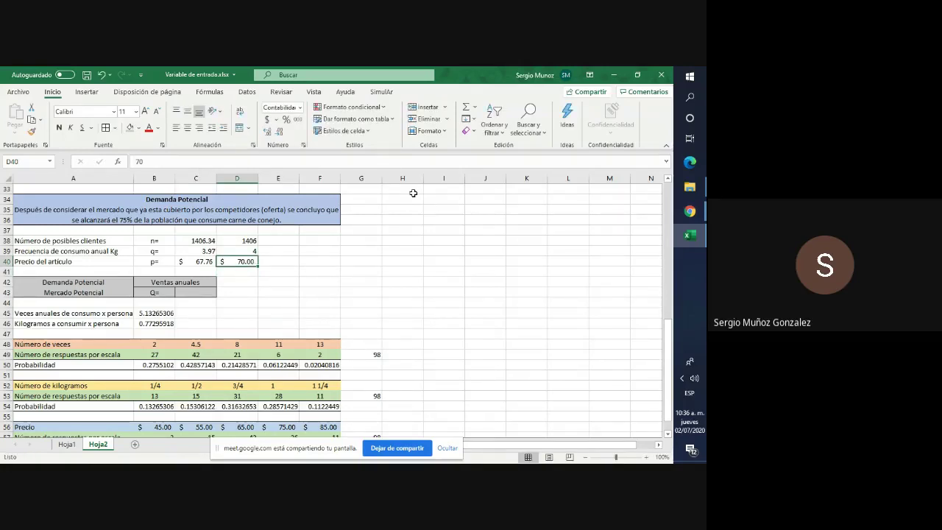
Look over the kilogram and price survey tables above the Demanda Potencial section
key("Right")
key("Right")
key("Up")
key("Up")
key("Up")
key("Up")
key("Up")
key("Up")
key("Up")
key("Up")
key("Up")
key("Up")
key("Up")
key("Up")
key("Up")
key("Up")
key("Up")
key("Up")
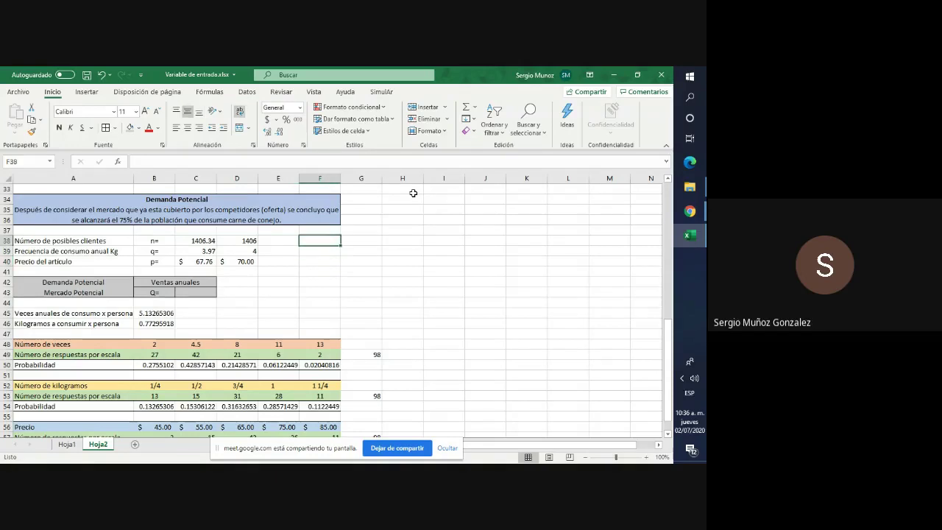
key("Up")
key("Up")
key("Up")
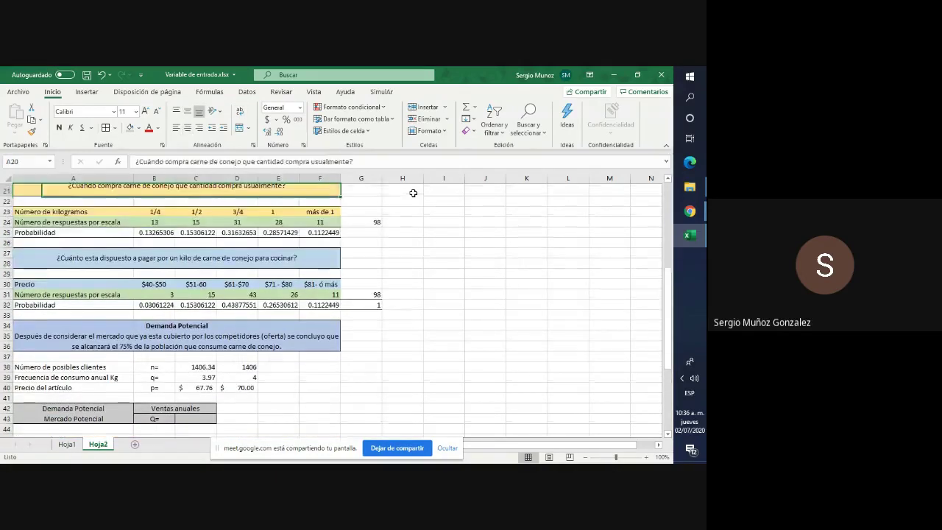
key("Down")
key("Down")
key("Down")
key("Down")
key("Down")
key("Down")
key("Down")
key("Down")
key("Down")
key("Down")
key("Down")
key("Down")
key("Down")
key("Down")
key("Down")
key("Down")
key("Down")
key("Down")
key("Down")
key("Down")
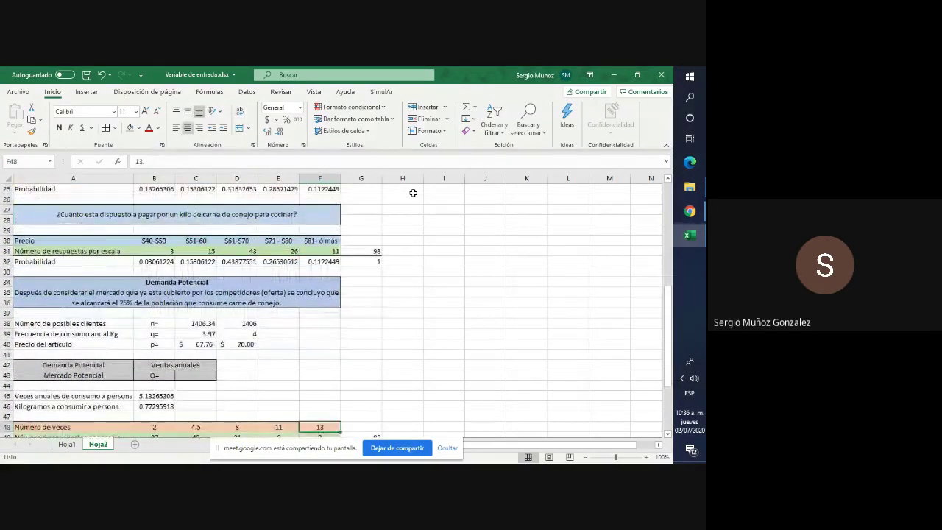
Calculate the annual sales Q in C43 with =D38*D39*D40, multiplying the rounded clients, annual kilograms and price
key("Up")
key("Up")
key("Up")
key("Up")
key("Left")
key("Left")
key("Left")
key("Up")
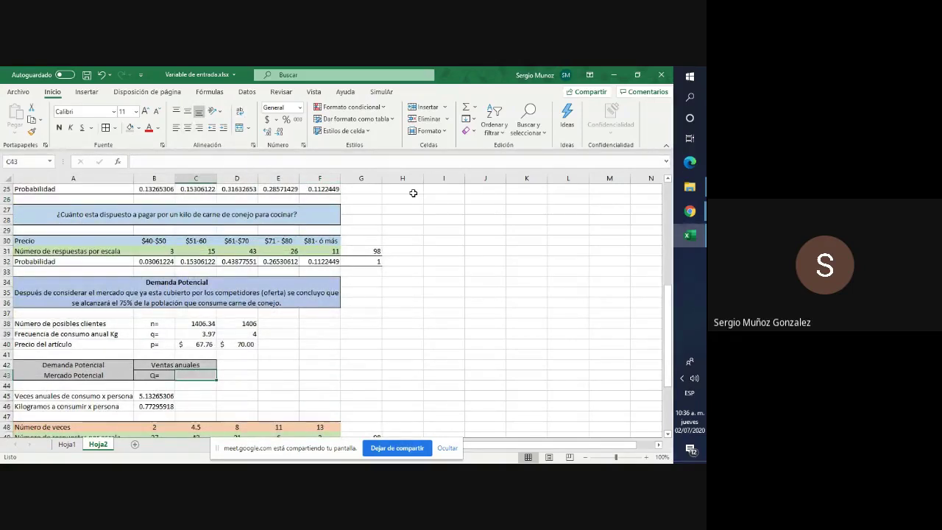
type("=")
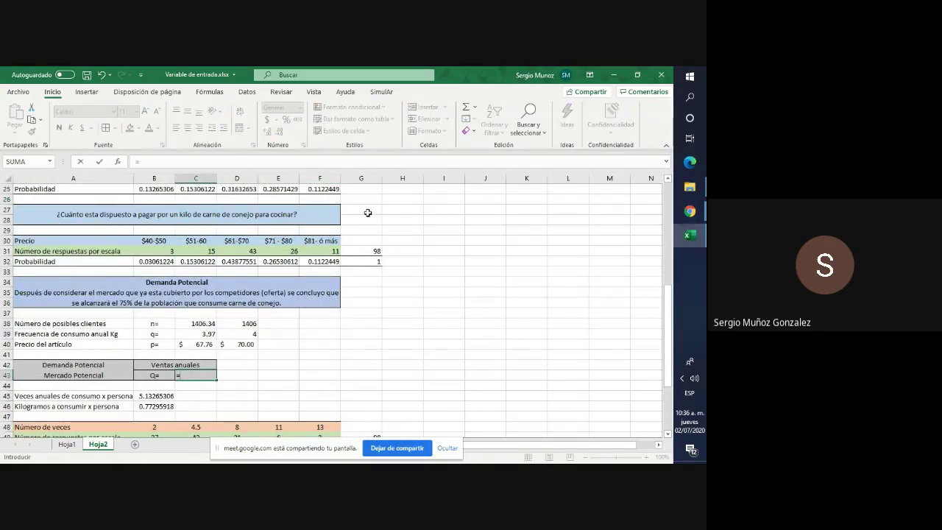
left_click(250, 322)
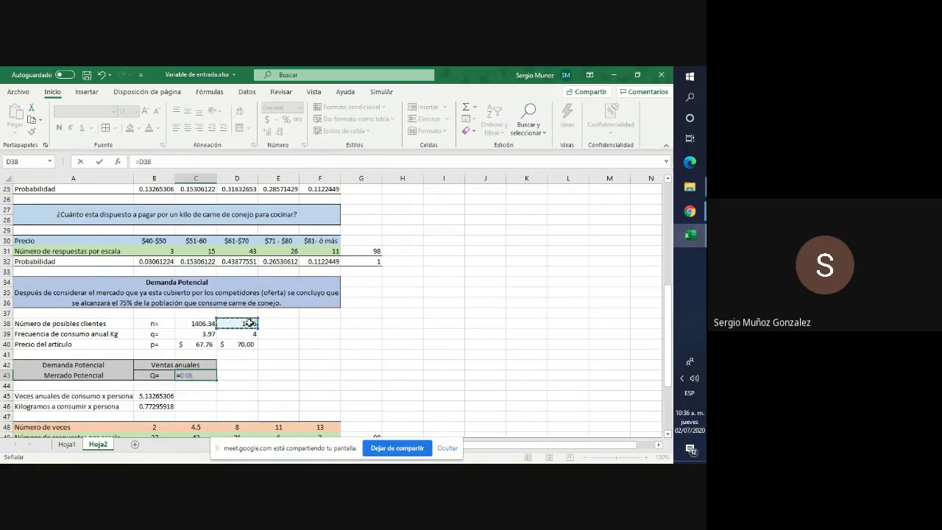
type("*")
left_click(244, 334)
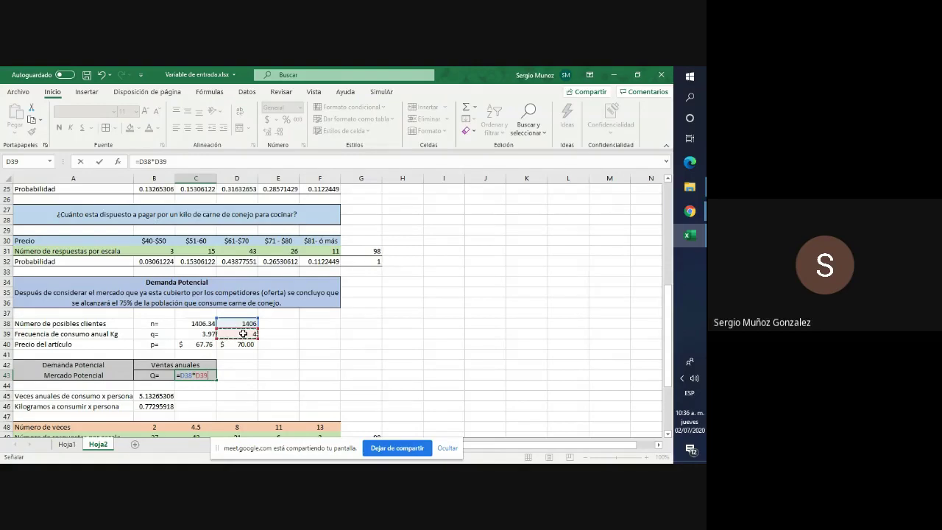
type("*")
left_click(243, 343)
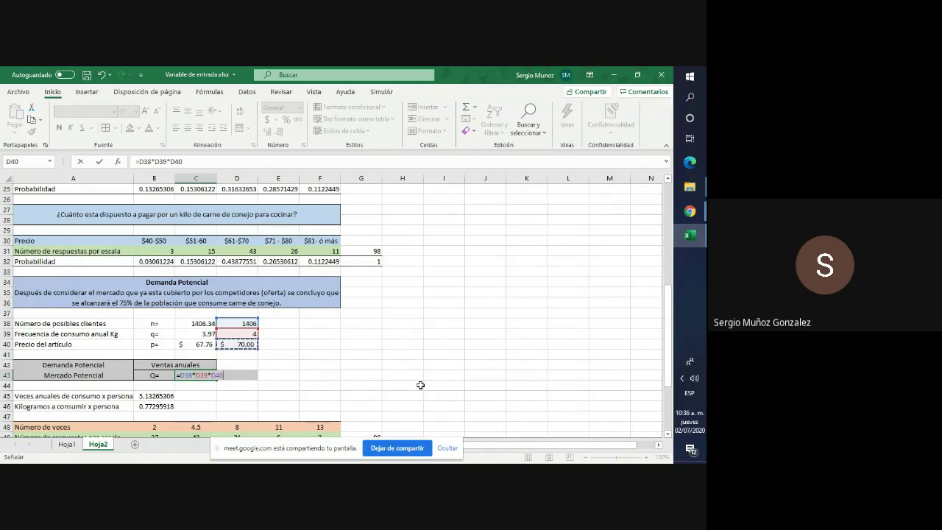
key("Return")
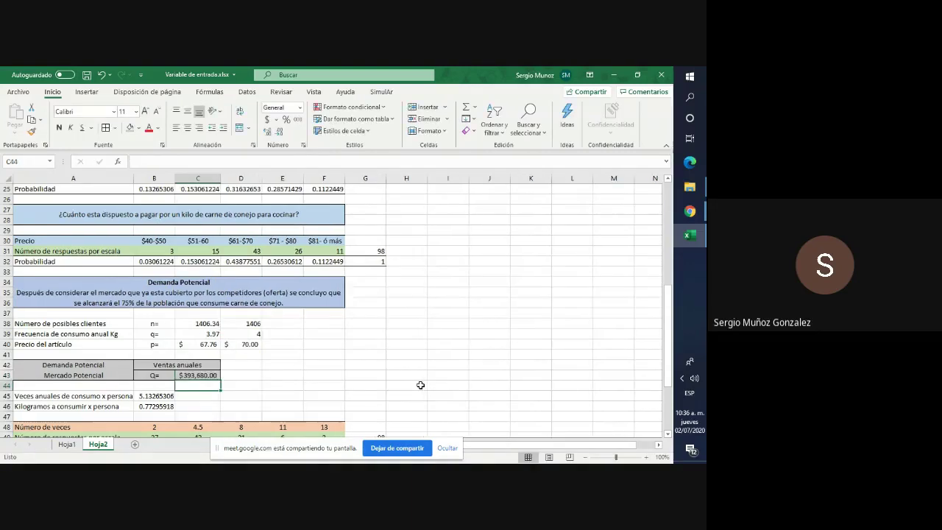
key("Up")
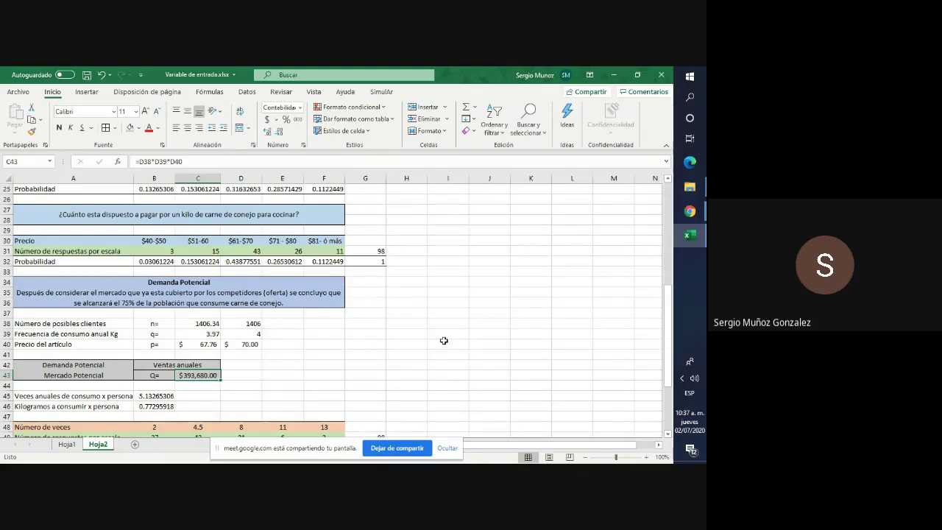
Copy the rounded clients, consumption and price values from D38:D40 into E38:E40
scroll(444, 341, "up", 5)
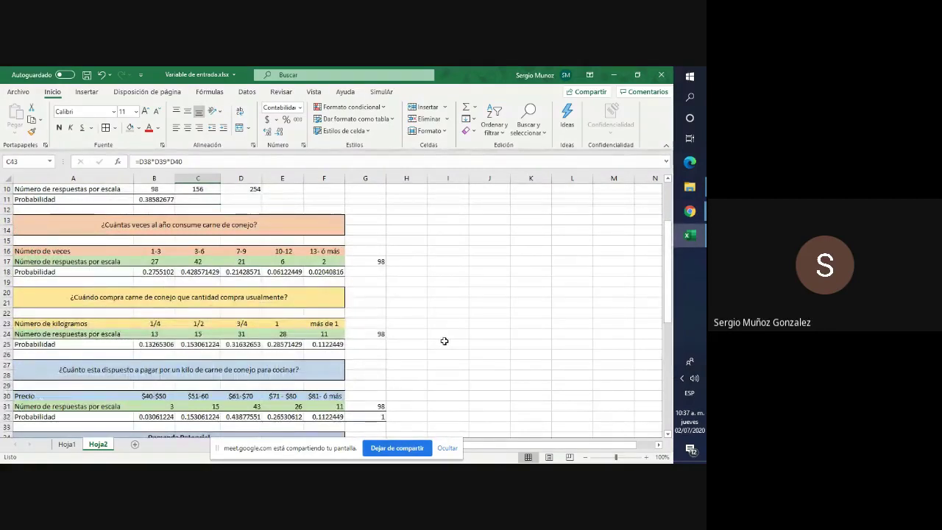
scroll(444, 341, "down", 4)
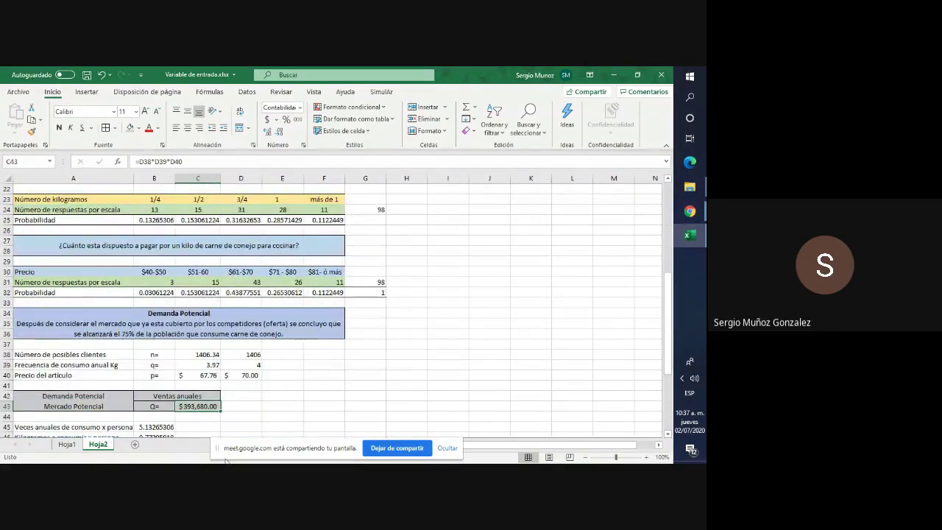
left_click_drag(250, 356, 248, 373)
key("ctrl+c")
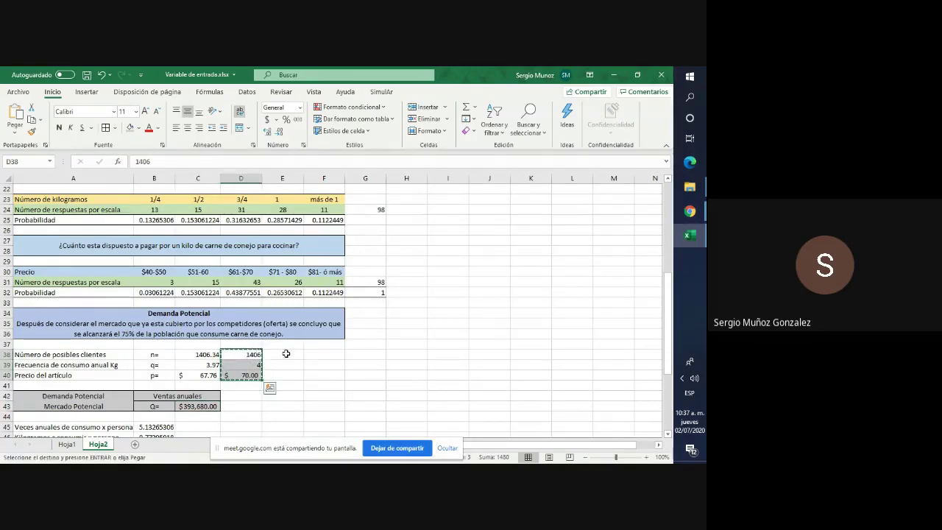
left_click(287, 355)
key("ctrl+v")
left_click(357, 364)
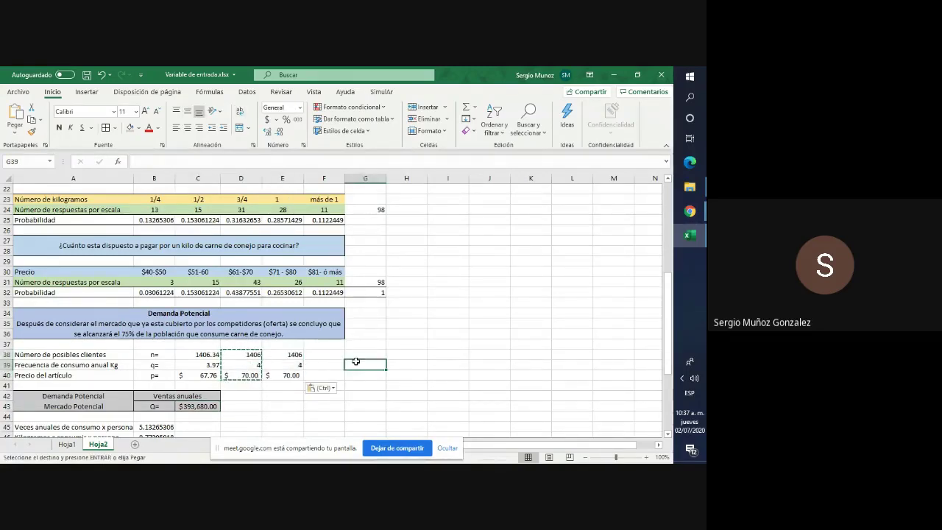
left_click(294, 356)
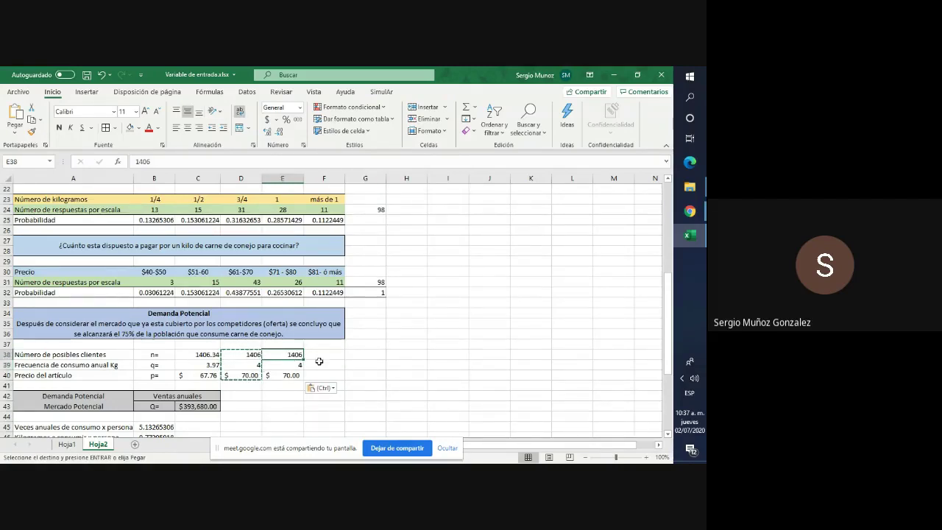
left_click(390, 385)
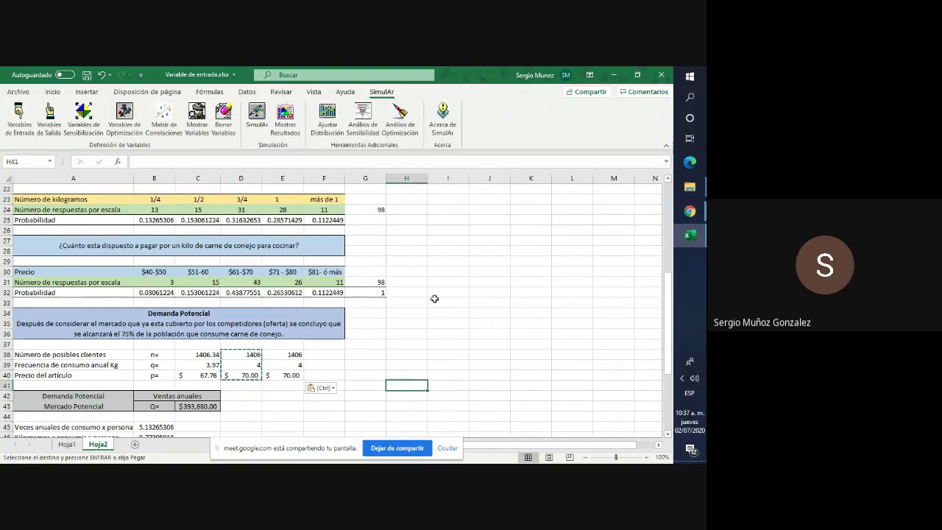
left_click(294, 356)
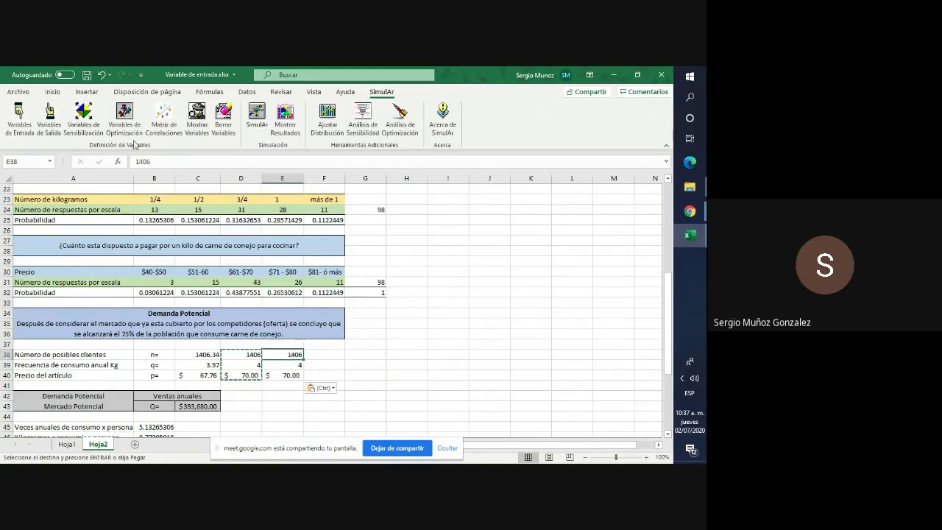
left_click(28, 132)
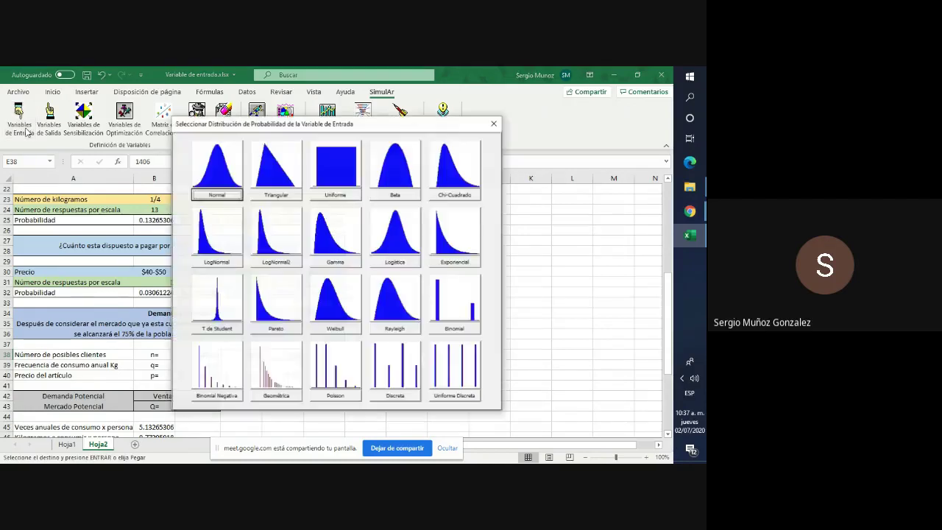
left_click(390, 381)
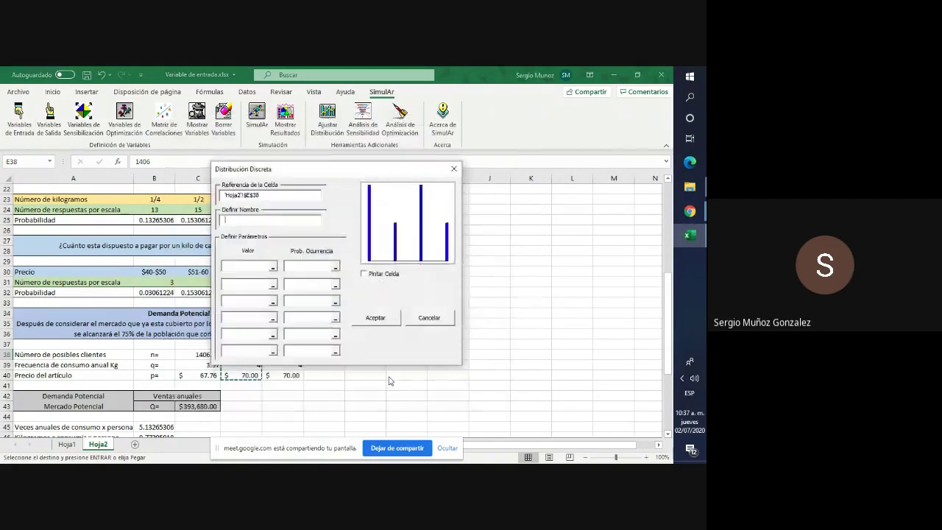
left_click_drag(349, 172, 477, 185)
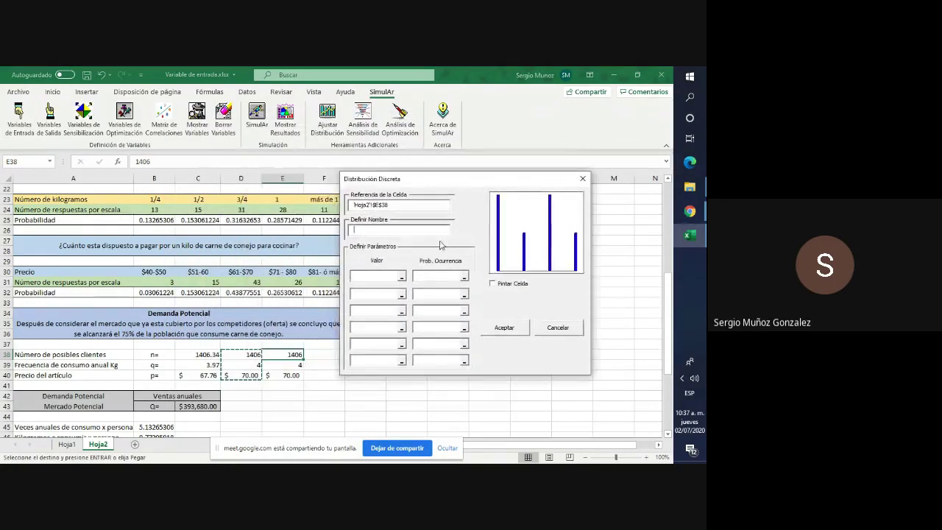
left_click(422, 234)
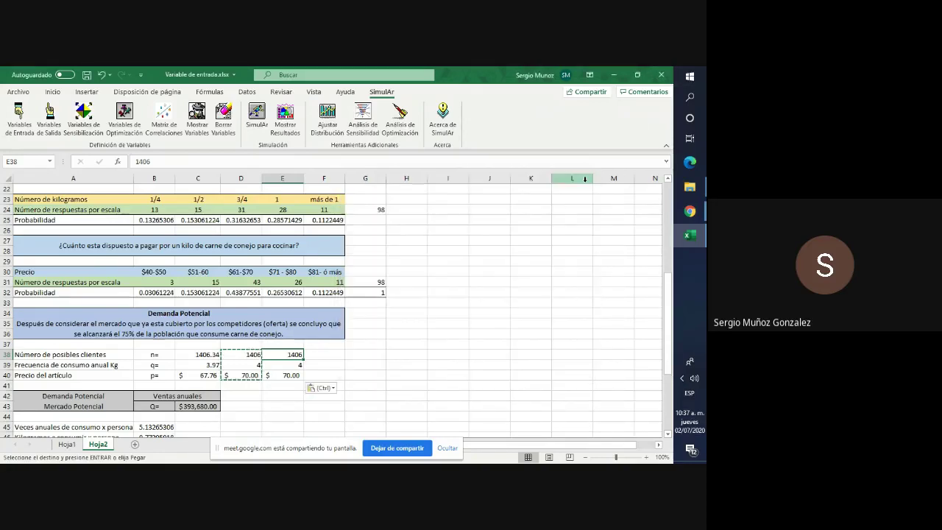
left_click(583, 179)
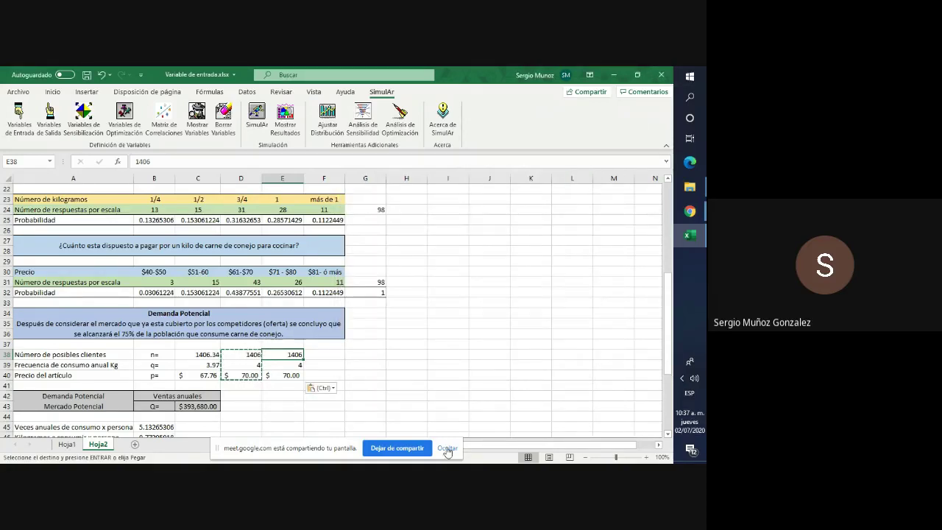
left_click(406, 395)
left_click(297, 366)
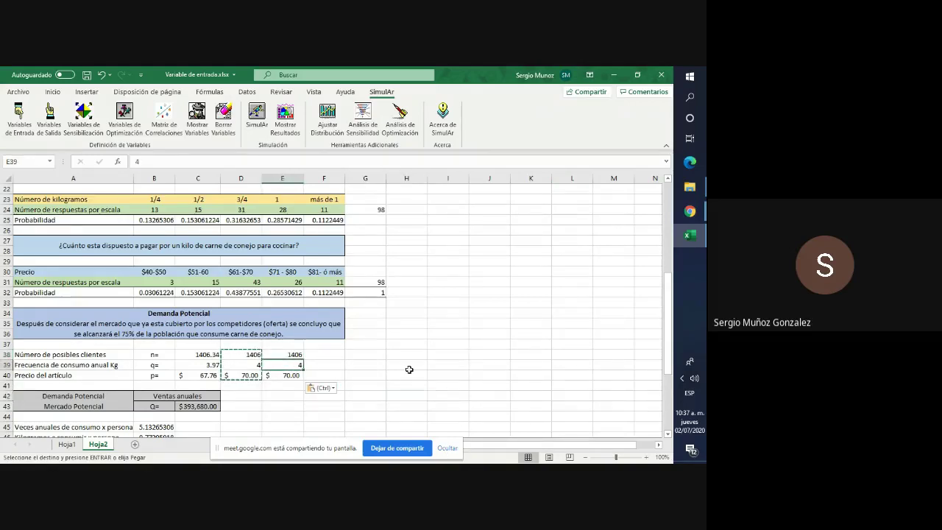
scroll(410, 369, "up", 3)
scroll(410, 369, "up", 3)
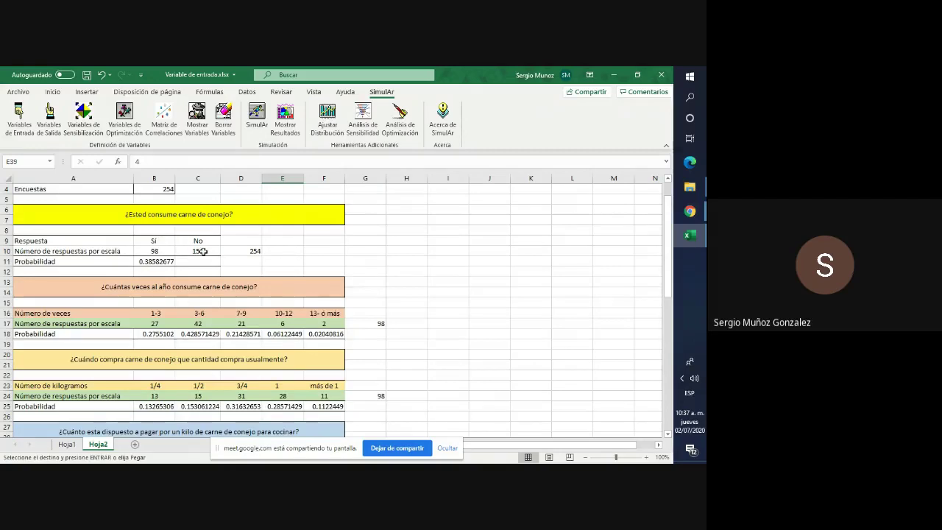
scroll(258, 273, "down", 3)
scroll(258, 273, "down", 6)
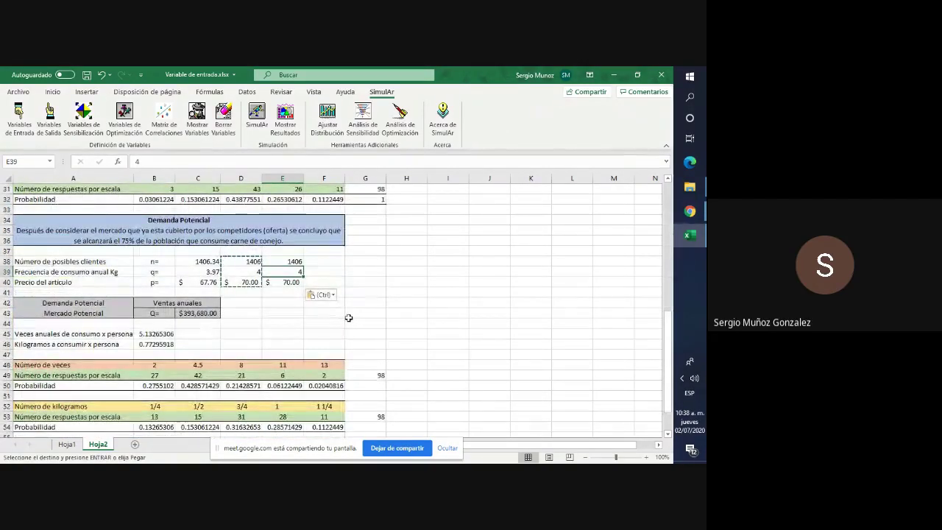
left_click(388, 271)
left_click(296, 273)
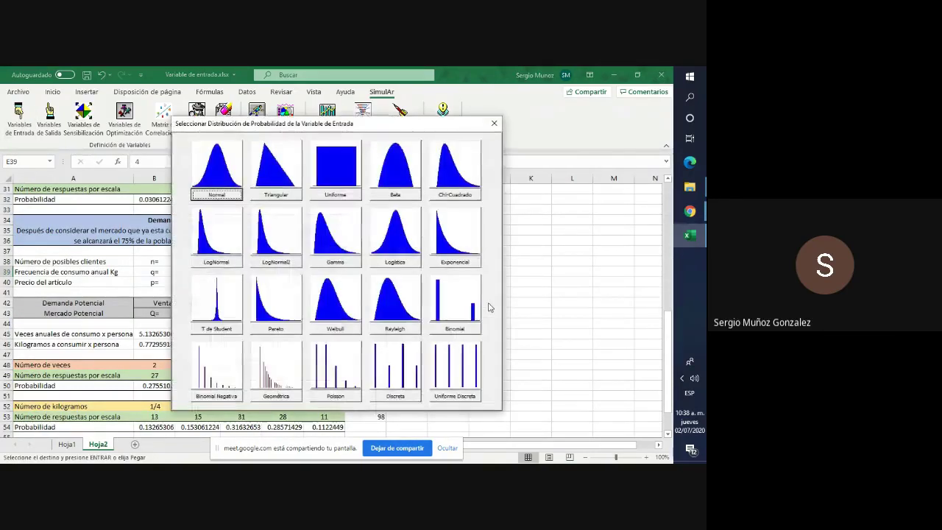
left_click(395, 370)
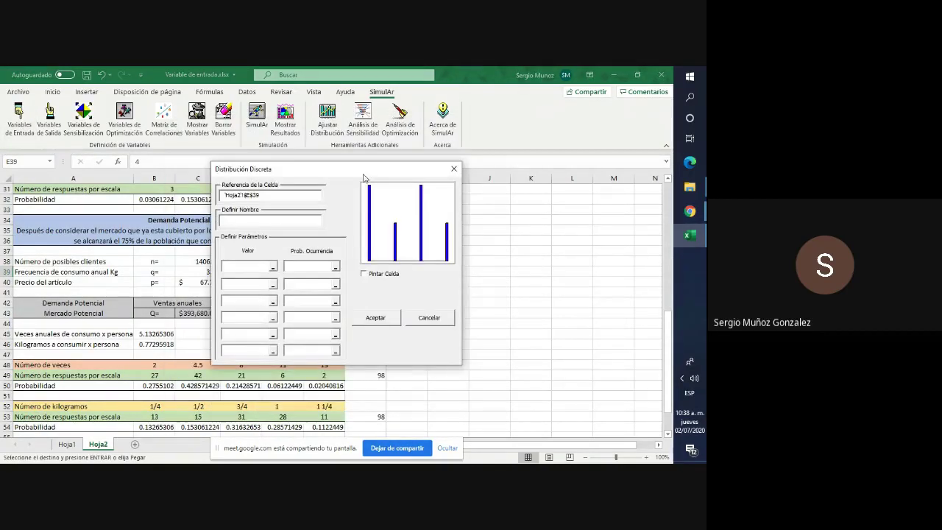
left_click_drag(363, 177, 486, 182)
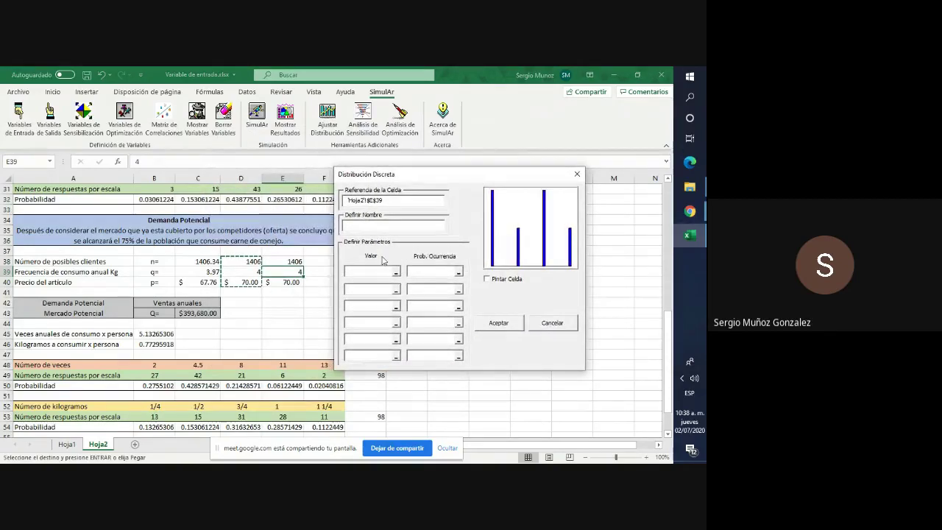
left_click(372, 226)
type("Kilogramos")
left_click_drag(441, 175, 484, 187)
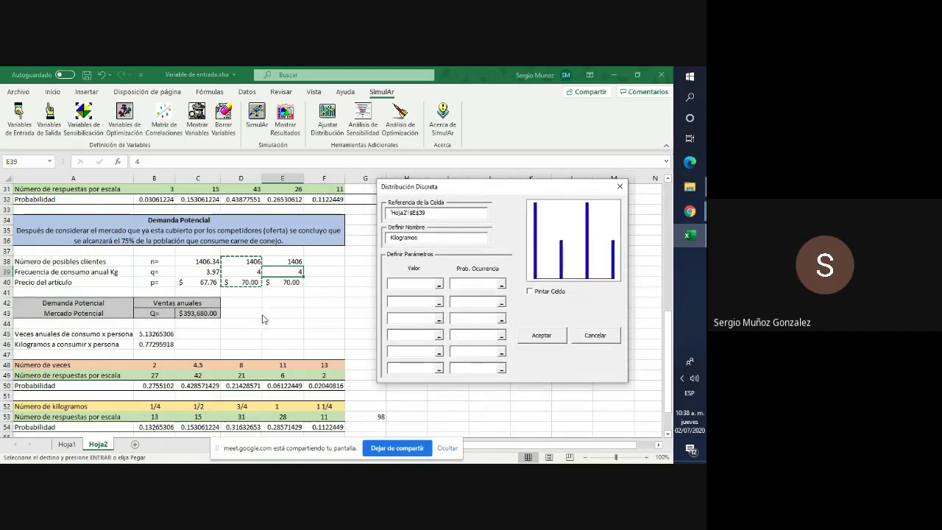
left_click(620, 189)
Enter 5 in C45 beside the annual consumption times and 0.7729 in C46 beside the kilograms per person
scroll(323, 330, "down", 2)
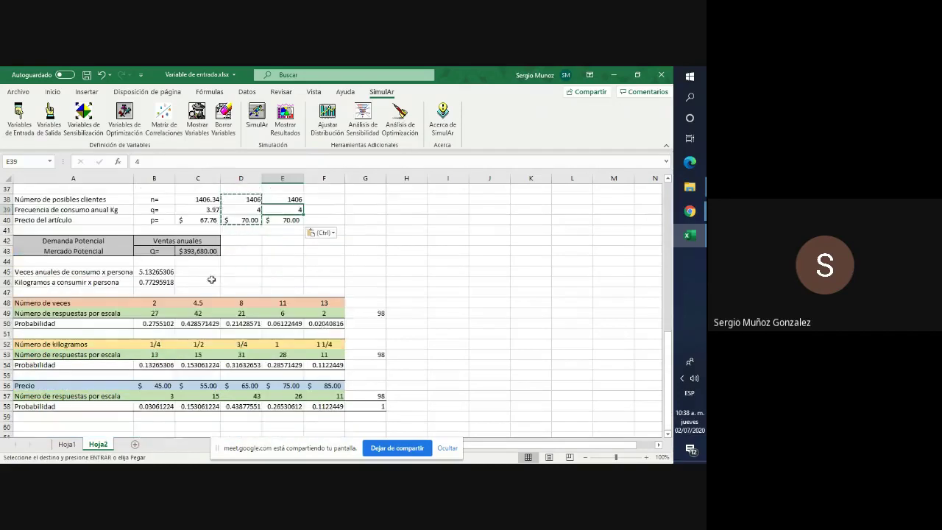
left_click(208, 282)
left_click(210, 272)
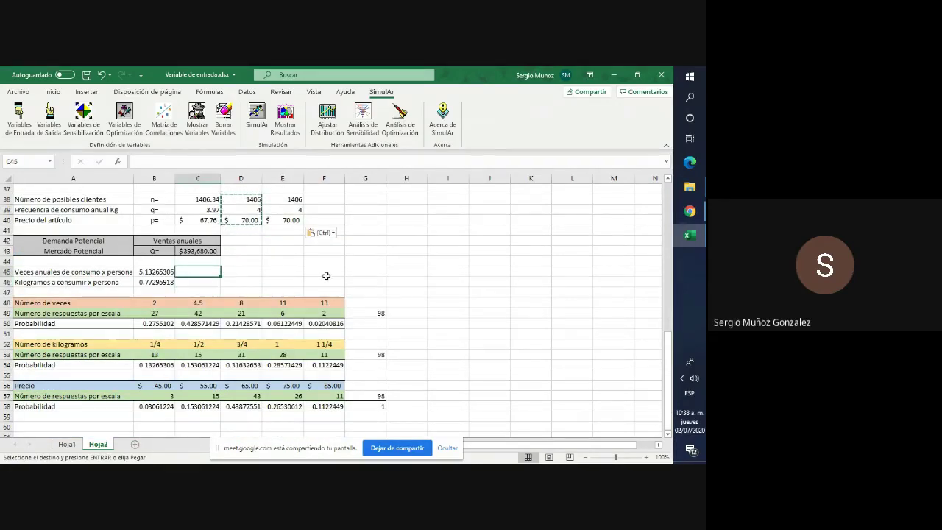
type("5")
key("Return")
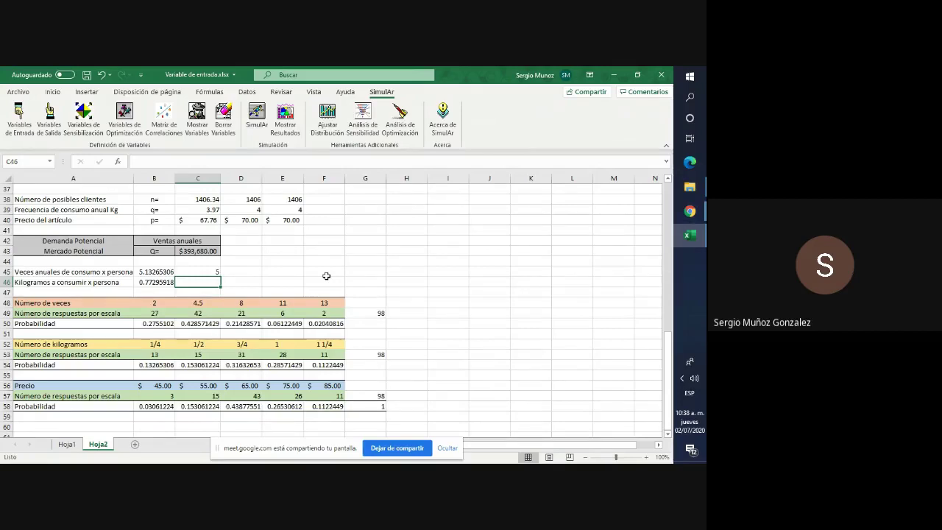
key("Left")
key("Right")
type("0.")
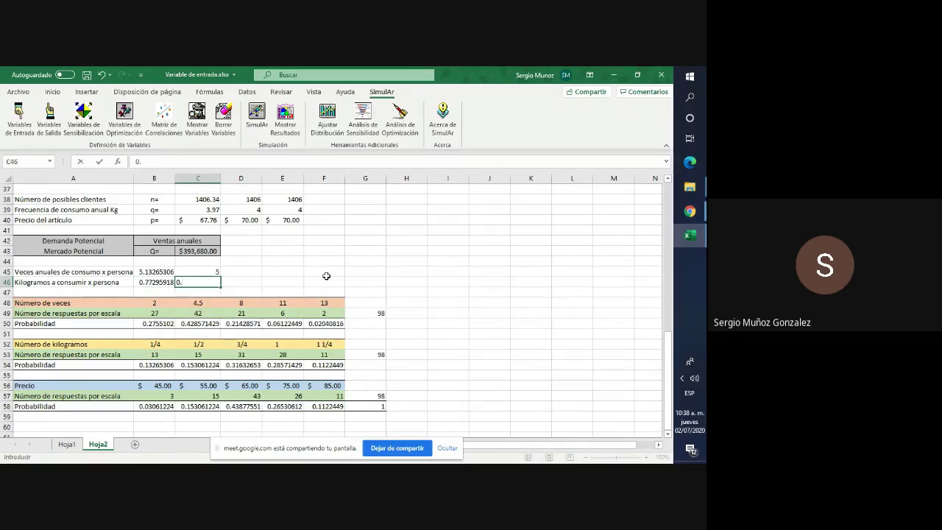
type("7729")
key("Return")
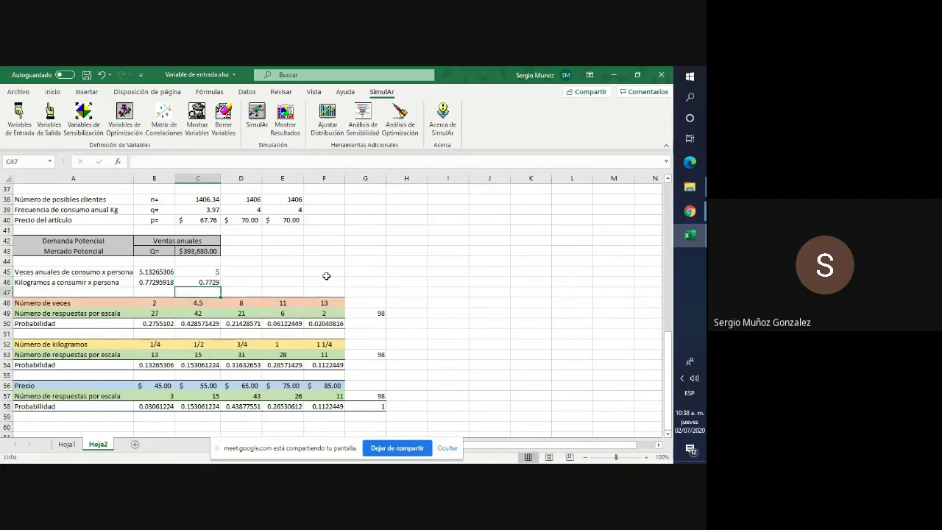
Start a discrete-distribution input variable for the annual consumption times in C45 and name it Frecuencia2
key("Up")
key("Up")
scroll(324, 276, "up", 2)
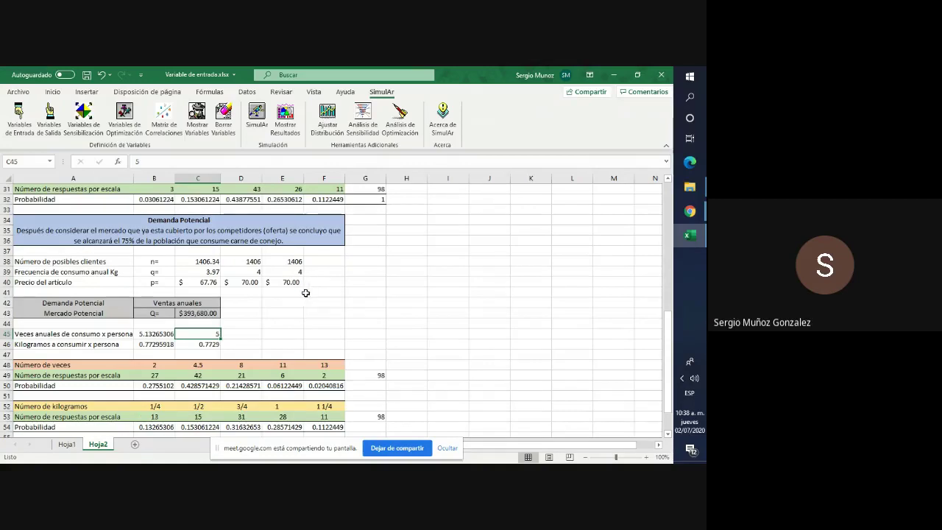
left_click(18, 136)
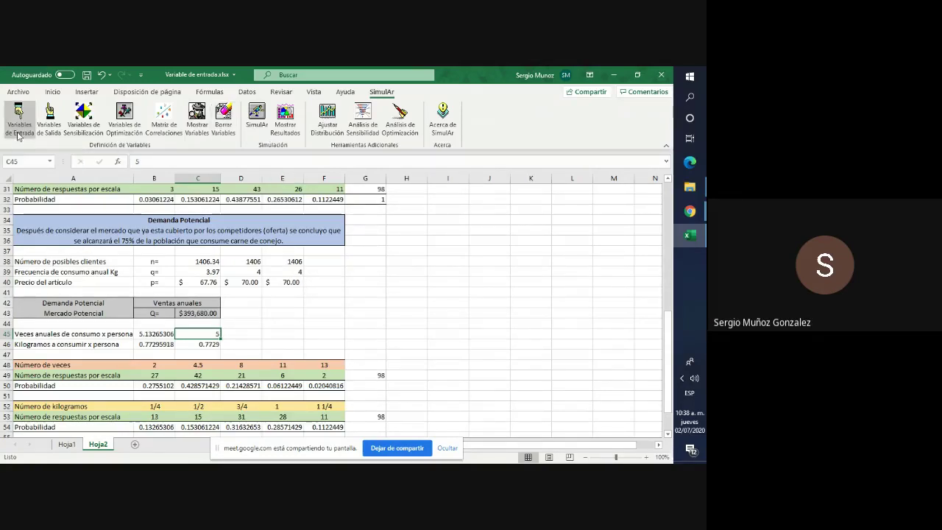
left_click(405, 374)
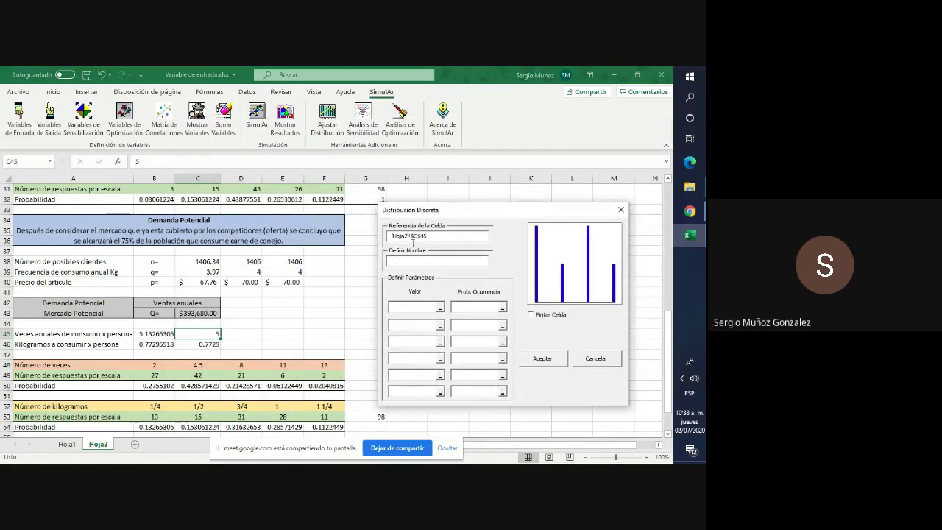
type("recuencia2")
Link the first two Frecuencia2 values to B48 and C48, with their occurrence probabilities from B50 and C50
left_click(400, 310)
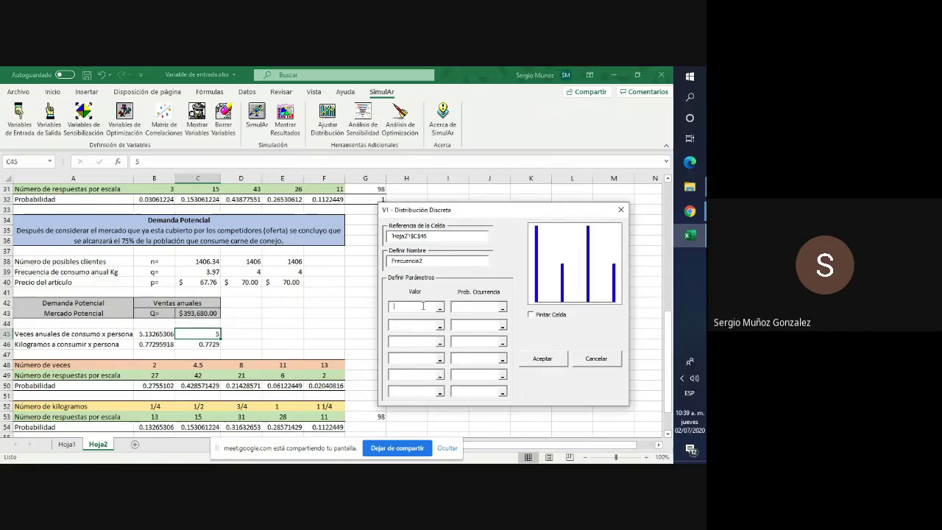
left_click(154, 365)
left_click(463, 306)
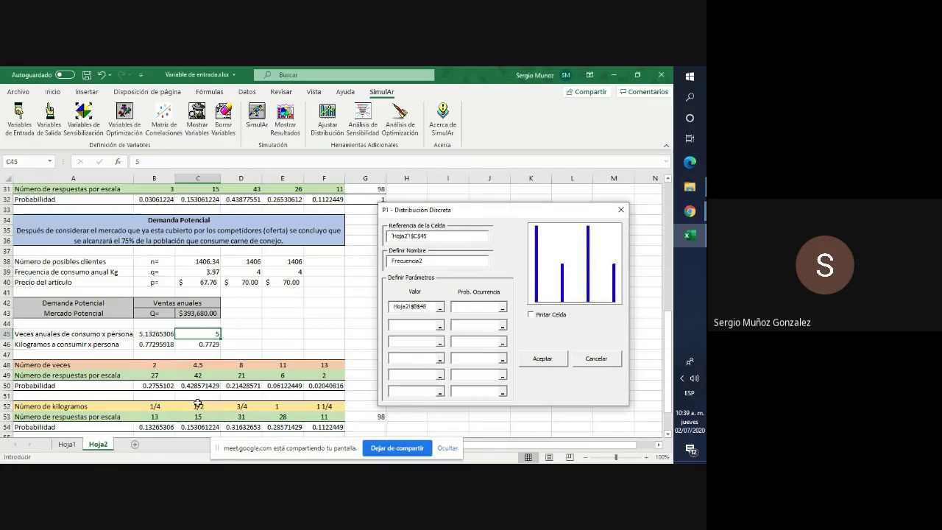
left_click(154, 386)
left_click(412, 325)
left_click(201, 365)
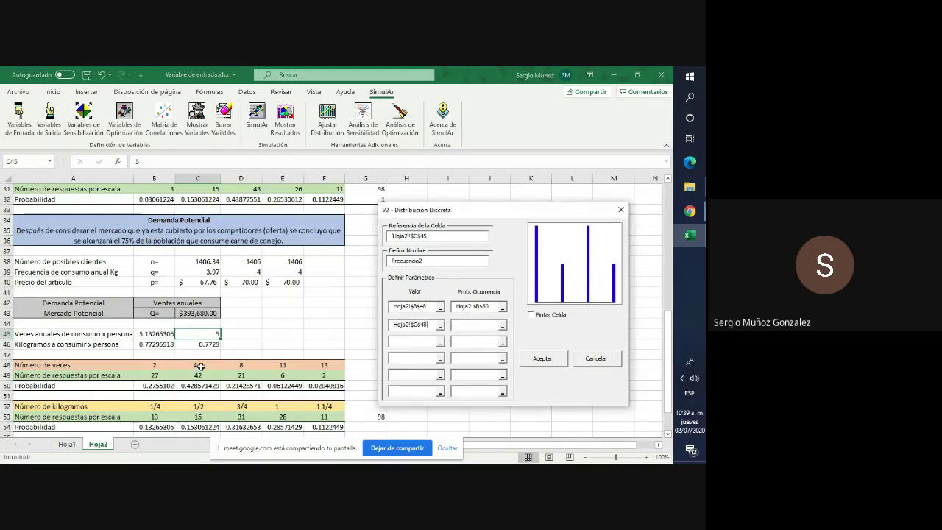
left_click(478, 325)
left_click(214, 386)
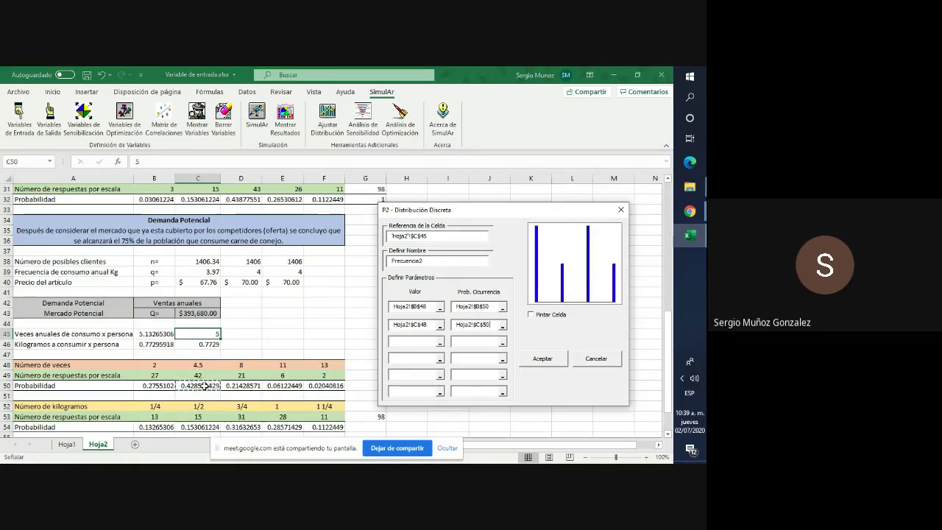
Link the third to fifth Frecuencia2 values to D48, E48 and F48, with their probabilities from D50, E50 and F50
left_click(425, 341)
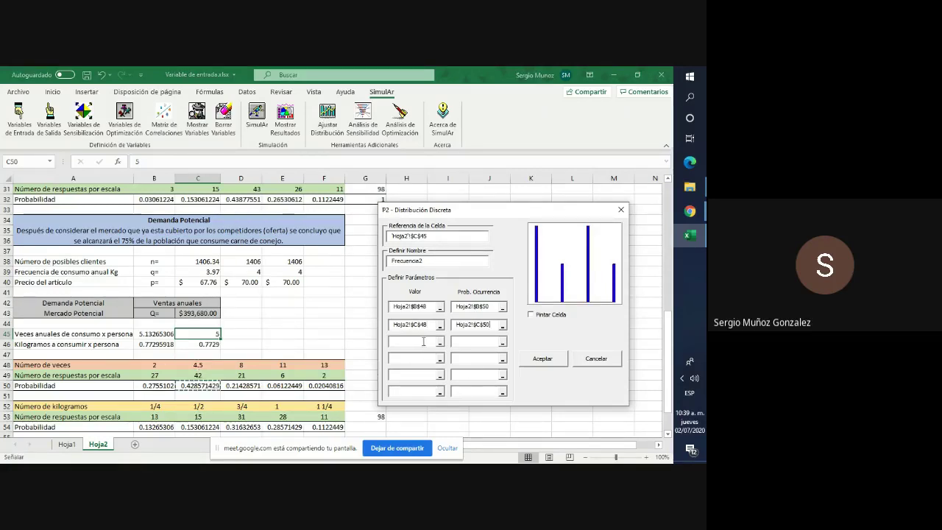
left_click(241, 365)
left_click(477, 342)
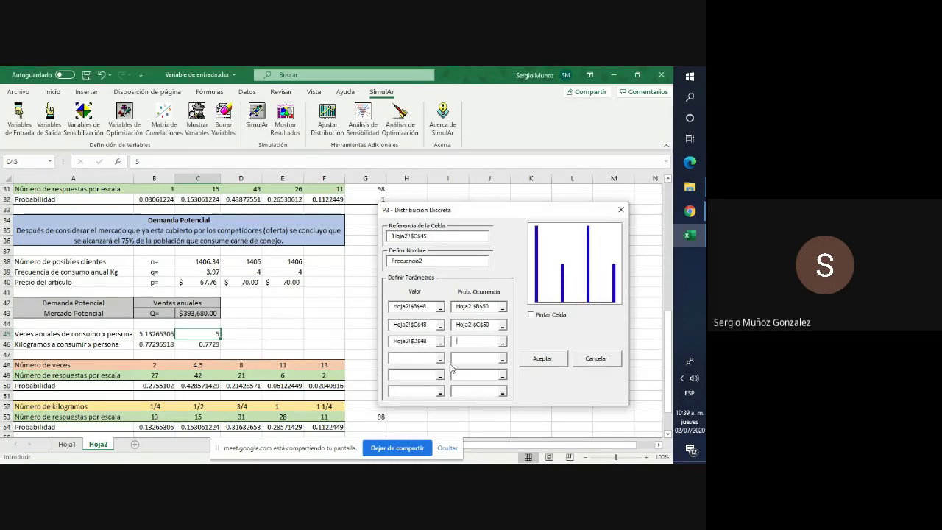
left_click(249, 387)
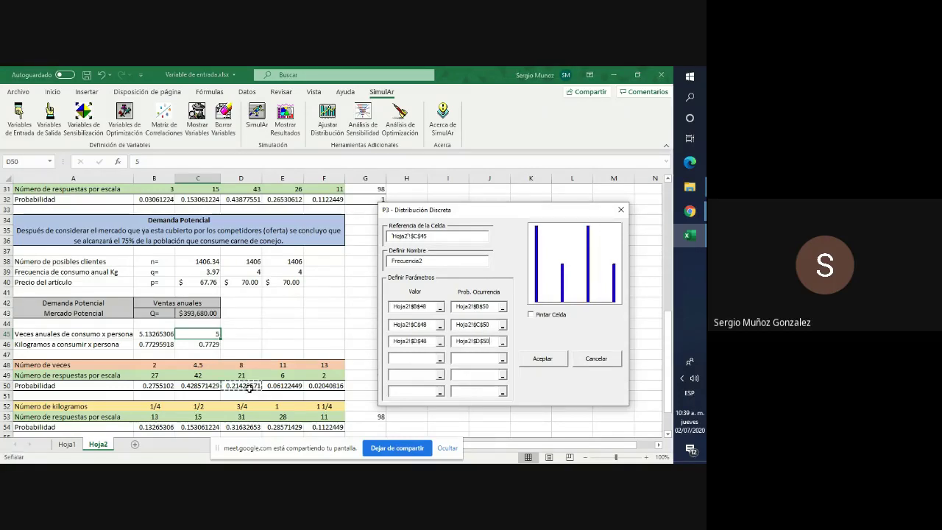
left_click(415, 359)
left_click(288, 365)
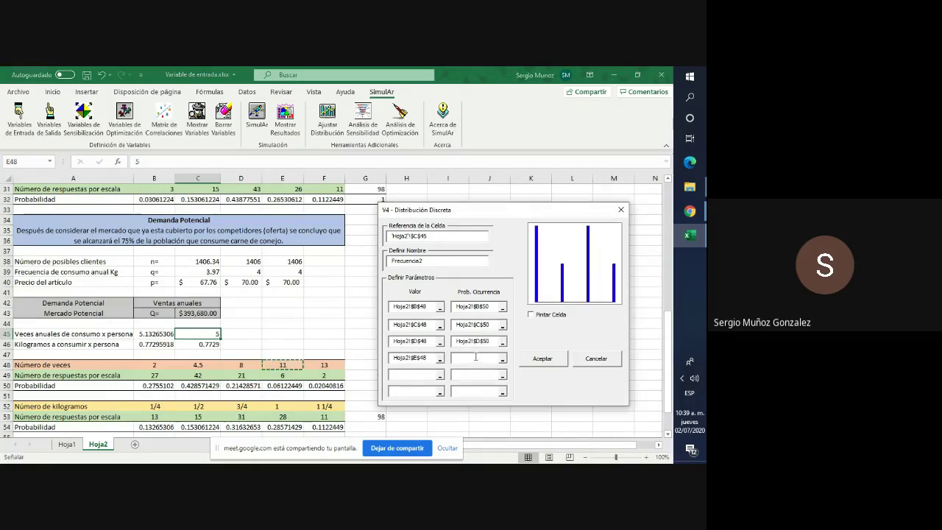
left_click(283, 386)
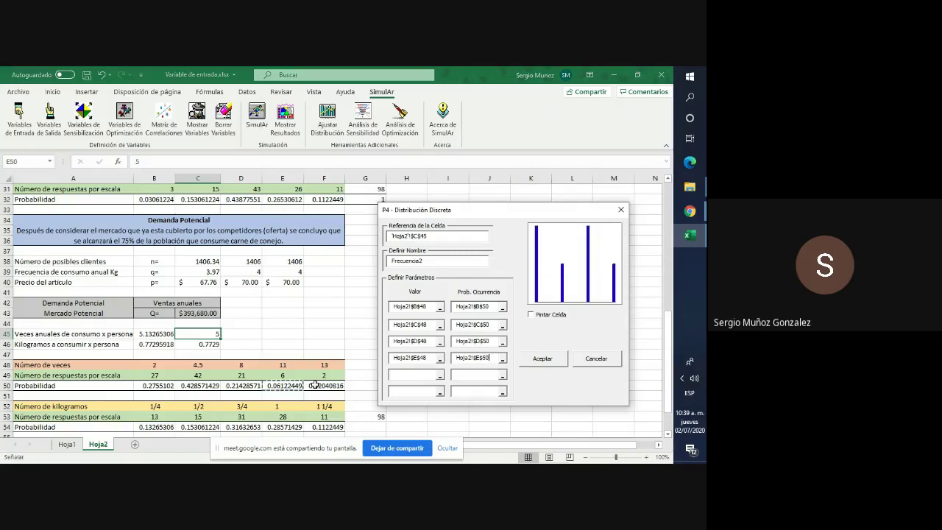
left_click(418, 377)
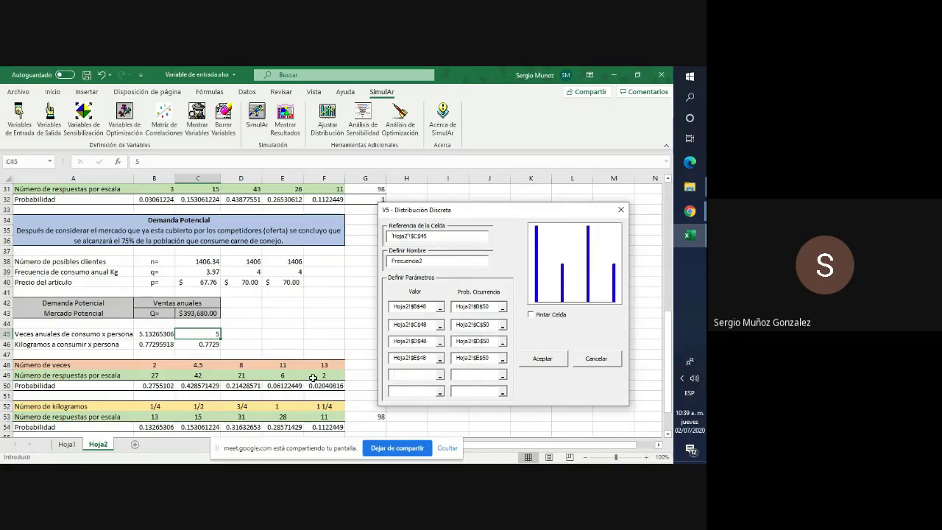
left_click(326, 364)
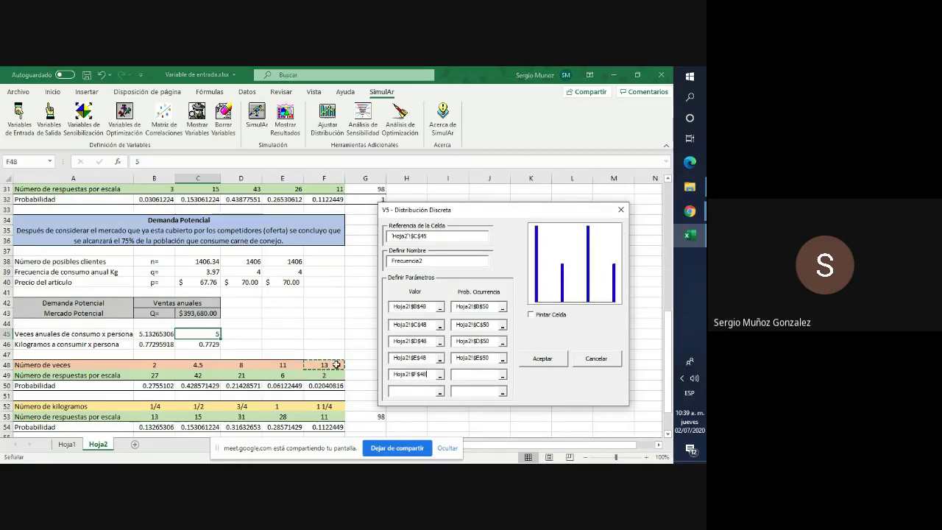
left_click(476, 375)
left_click(324, 385)
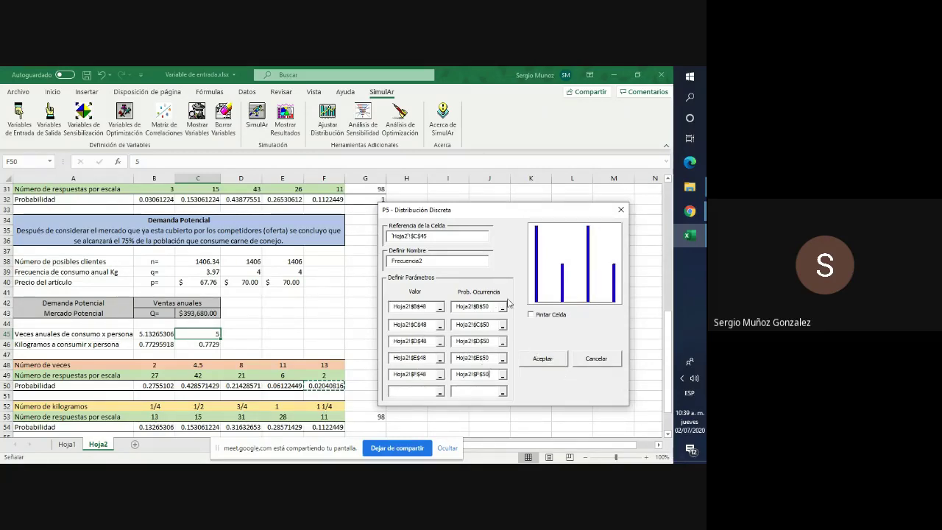
Enable cell painting for C45 and accept the Frecuencia2 variable definition
left_click(533, 315)
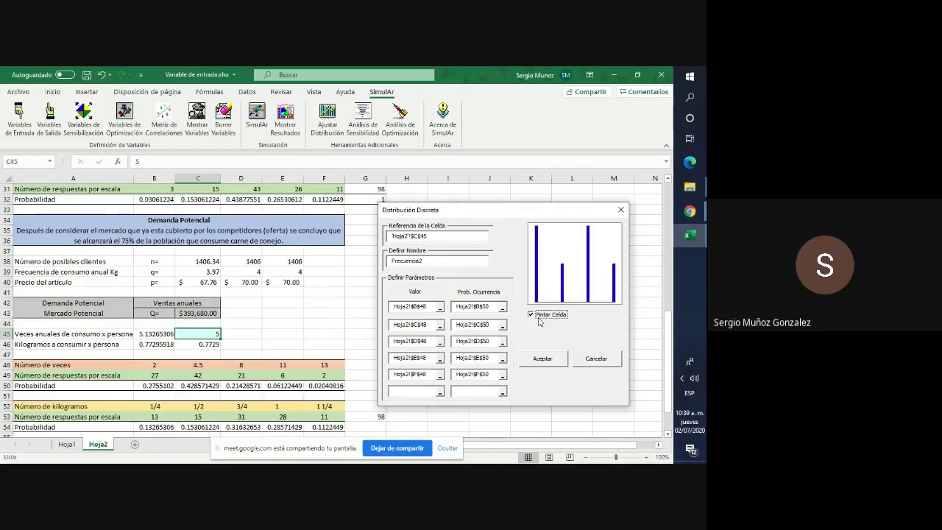
left_click(543, 359)
left_click(406, 313)
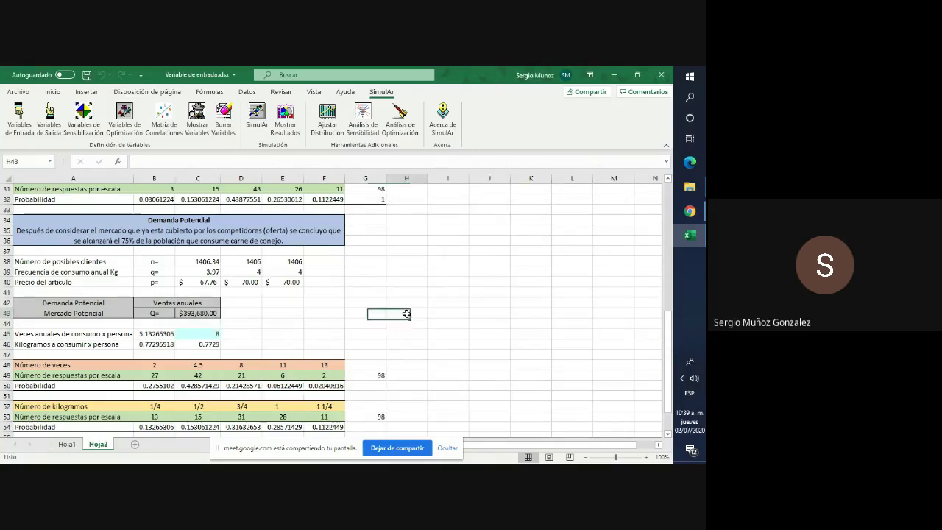
Start a discrete-distribution input variable for the kilograms per person in C46, named KilogramoF, with cell painting enabled
scroll(406, 311, "down", 2)
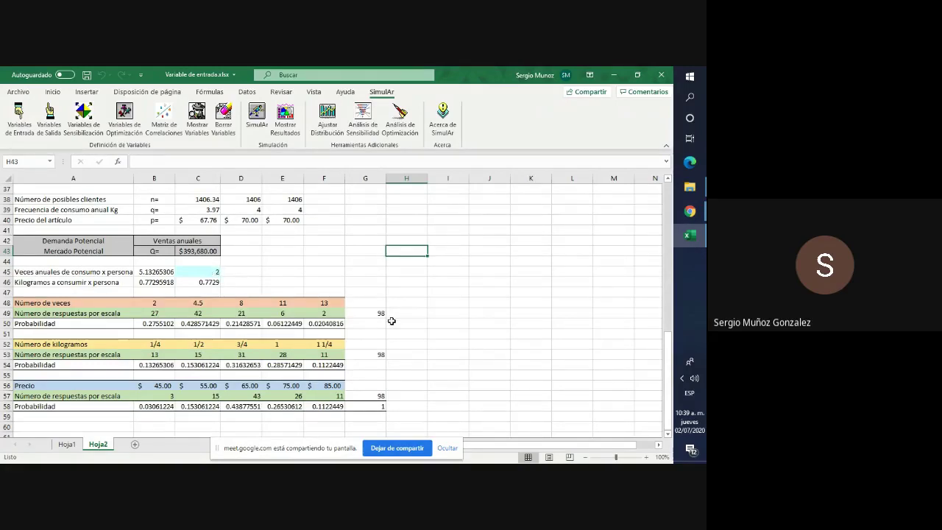
left_click(418, 331)
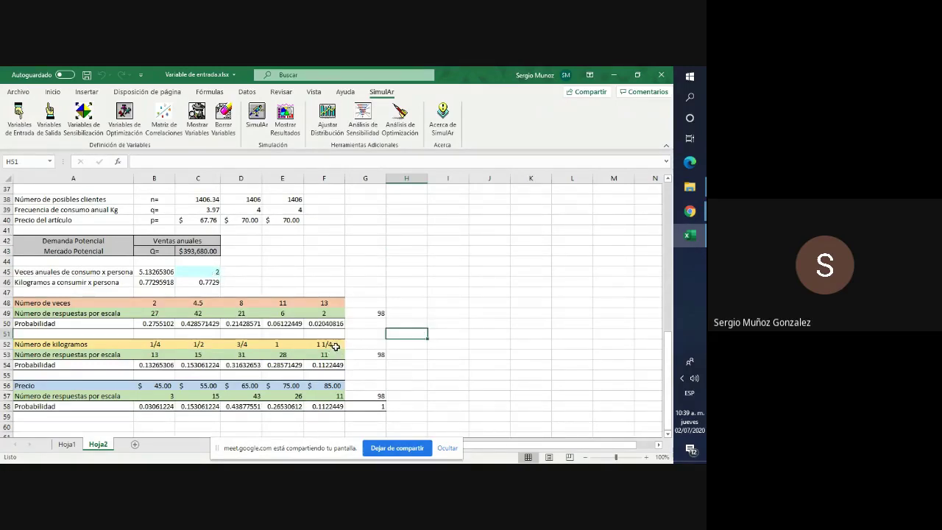
left_click(209, 283)
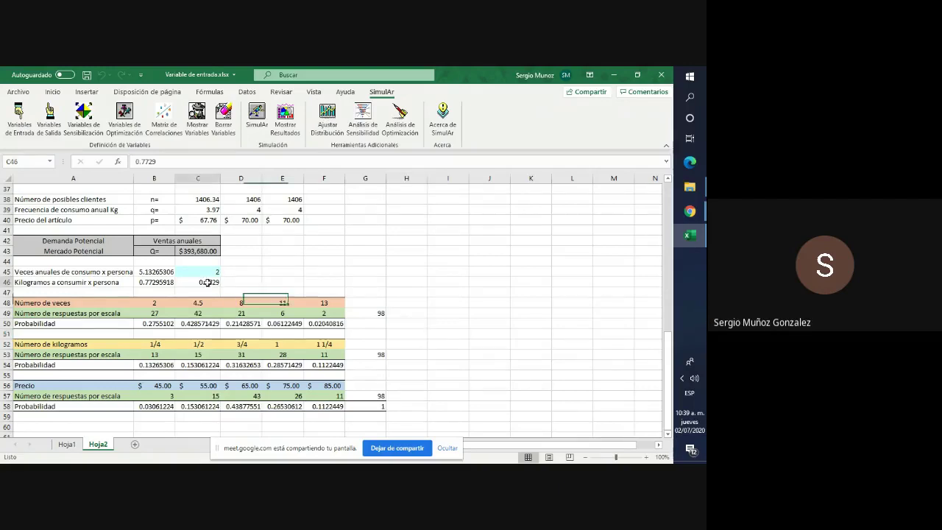
left_click(20, 124)
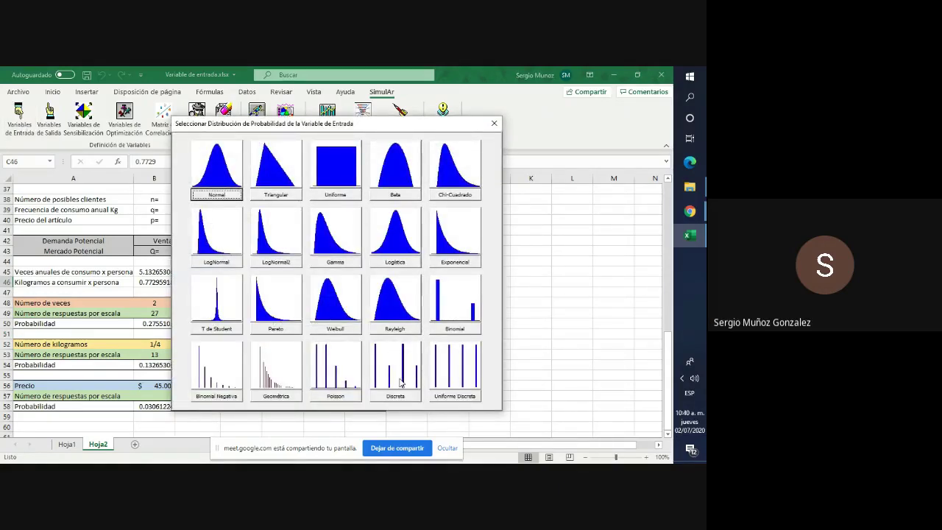
left_click(401, 382)
left_click_drag(368, 175, 537, 180)
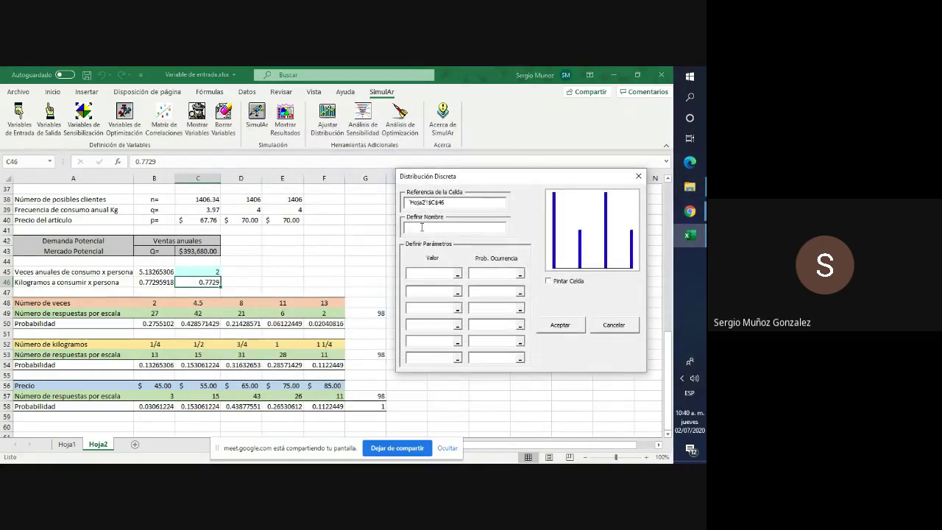
type("KilogramoF")
left_click(548, 281)
Link the first two KilogramoF values to B52 and C52, with their occurrence probabilities from B54 and C54
left_click(427, 276)
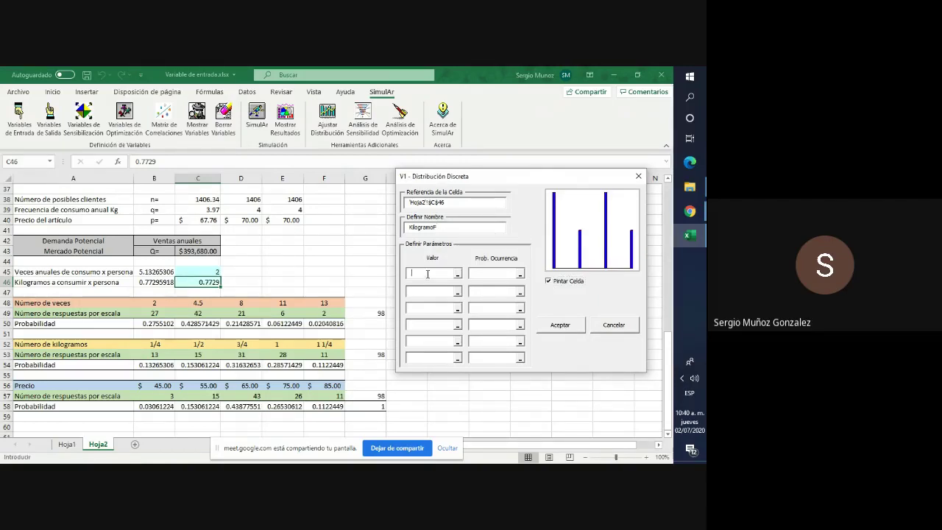
left_click(155, 344)
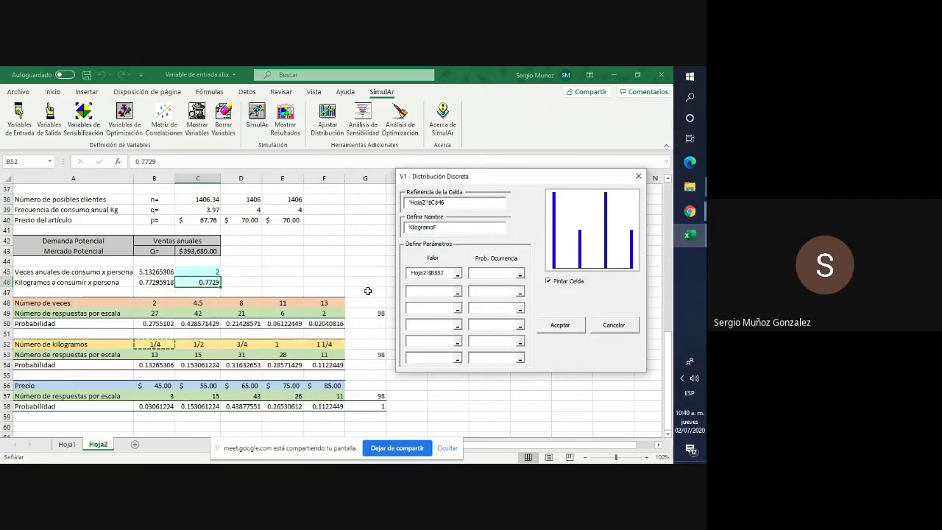
left_click(487, 273)
left_click(163, 366)
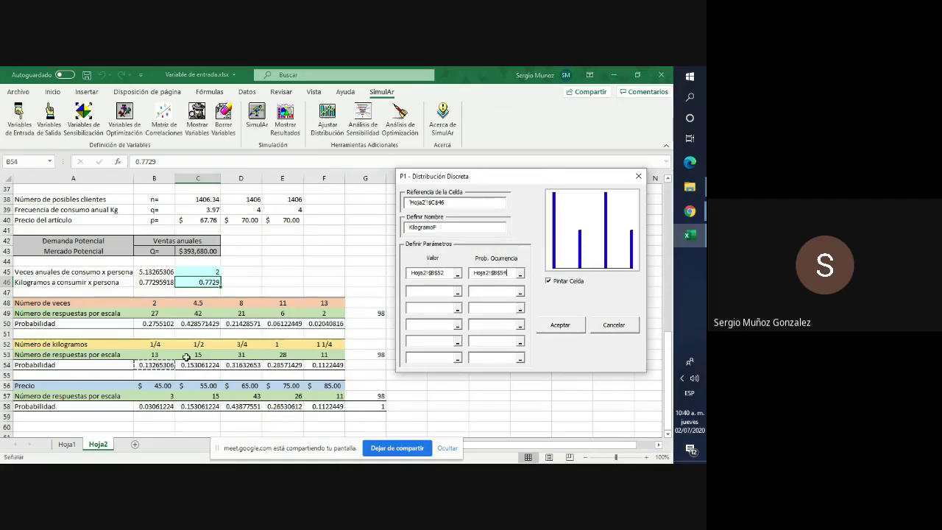
left_click(427, 290)
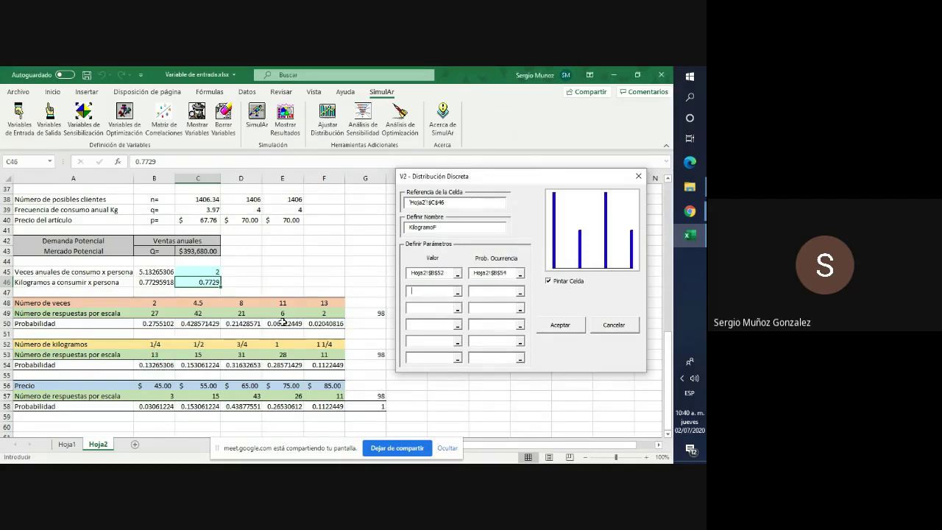
left_click(193, 346)
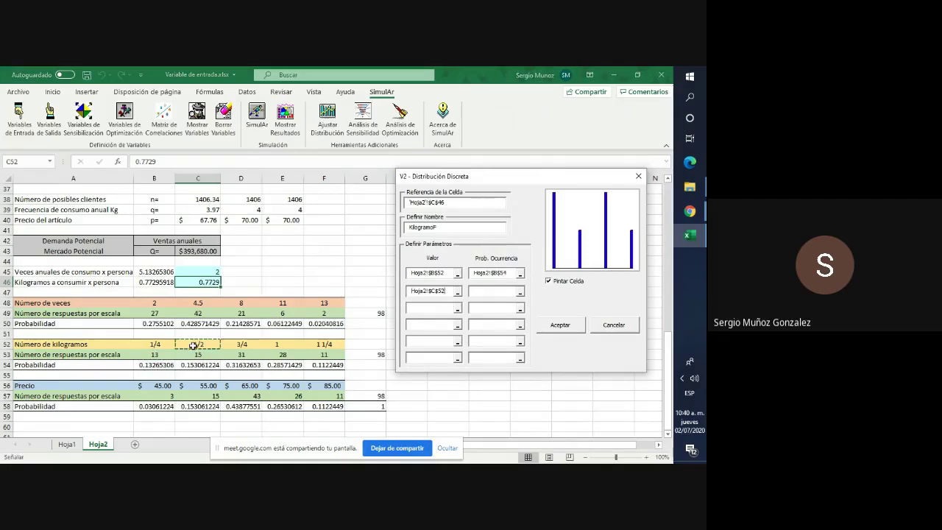
left_click(488, 292)
left_click(206, 368)
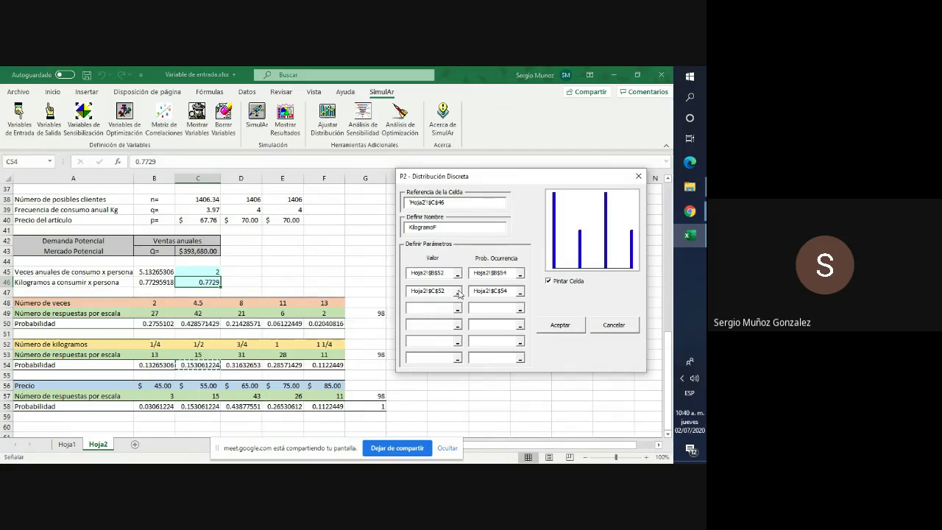
Link the third to fifth KilogramoF values to D52, E52 and F52, with their probabilities from D54, E54 and F54
left_click(435, 309)
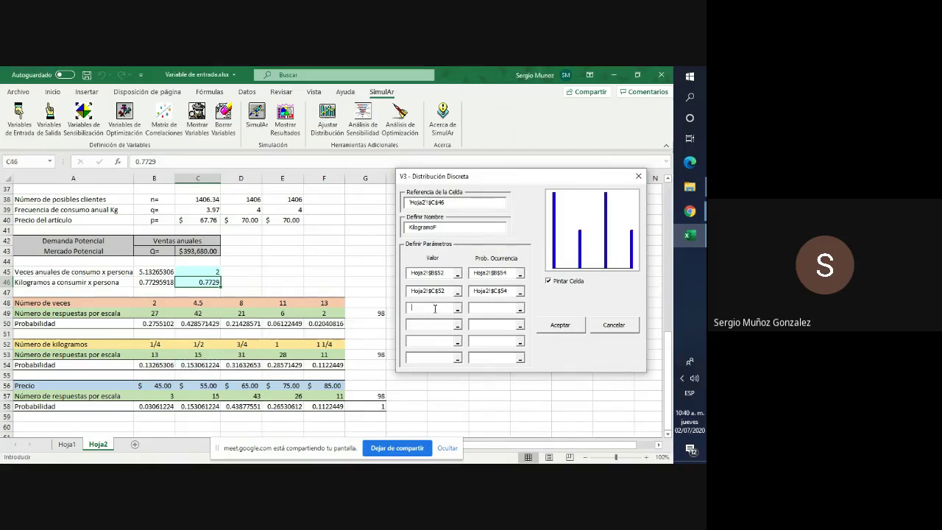
left_click(243, 343)
left_click(493, 311)
left_click(243, 366)
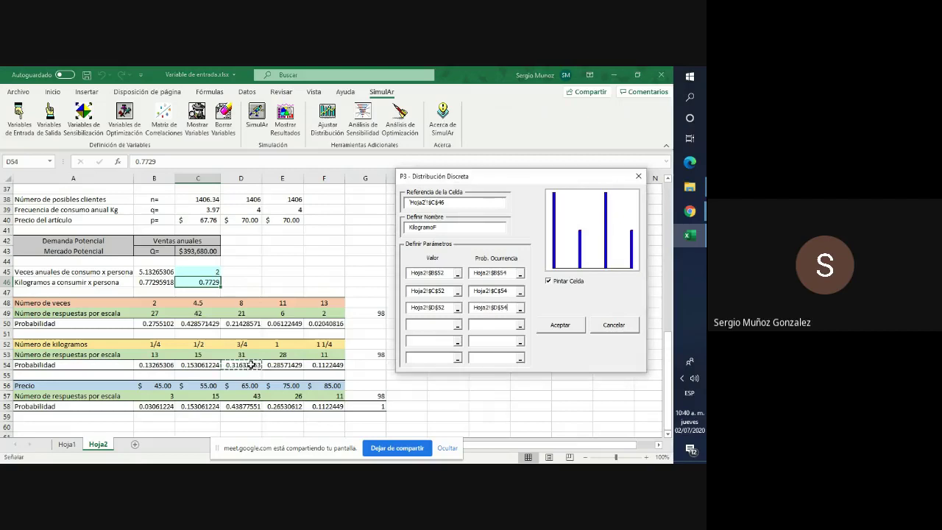
left_click(414, 326)
left_click(280, 346)
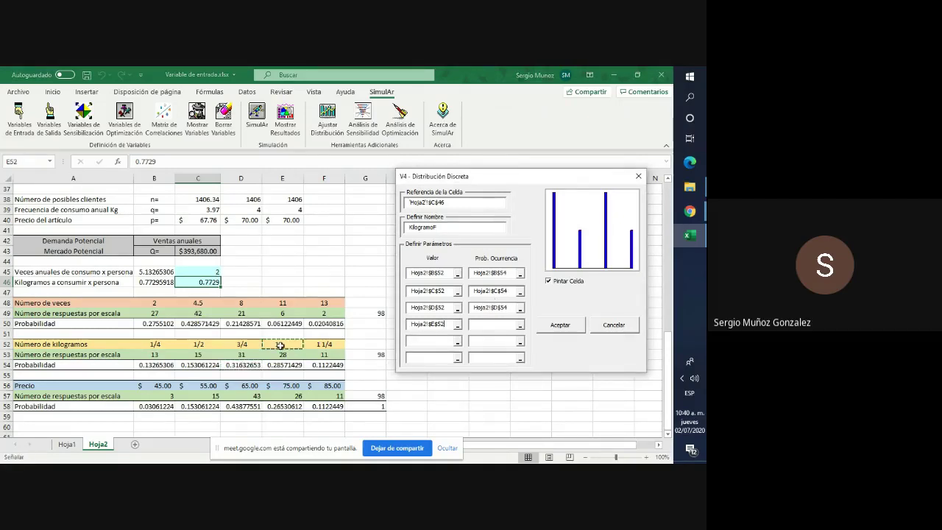
left_click(512, 325)
left_click(283, 365)
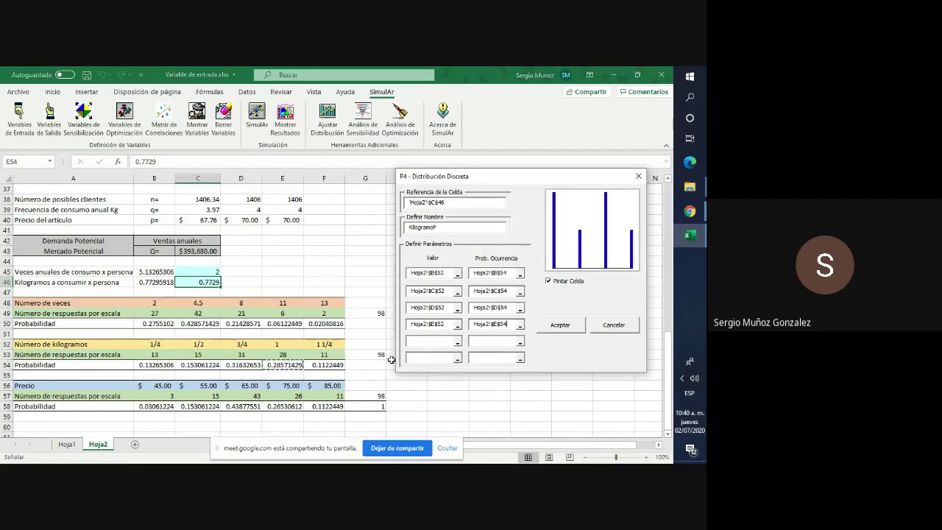
left_click(434, 343)
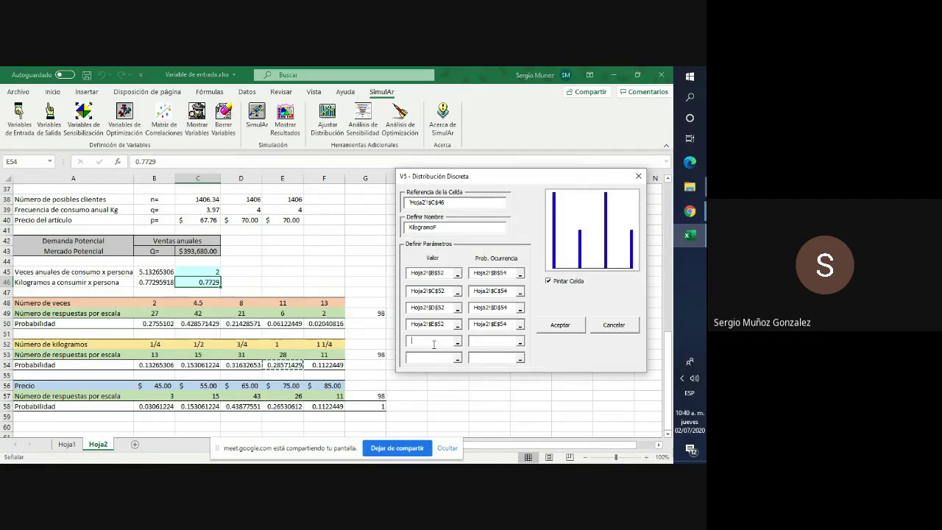
left_click(324, 345)
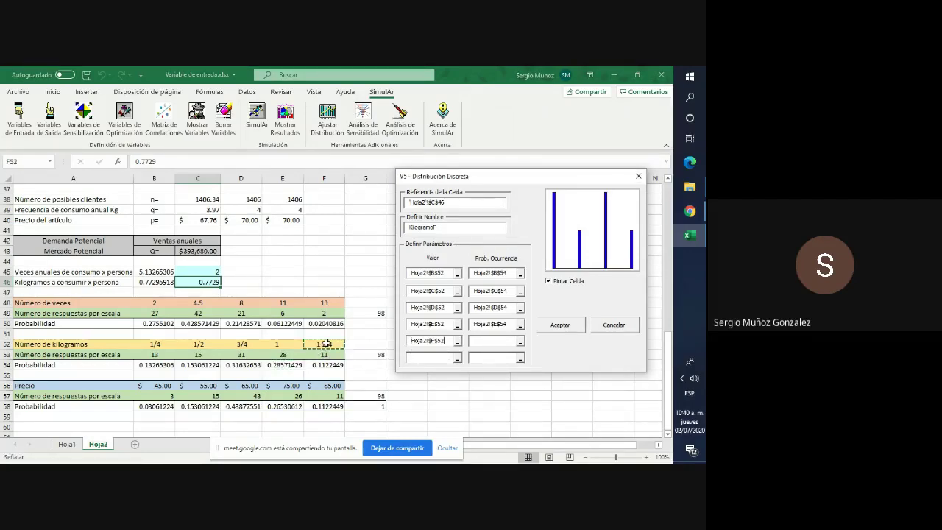
left_click(496, 341)
left_click(323, 365)
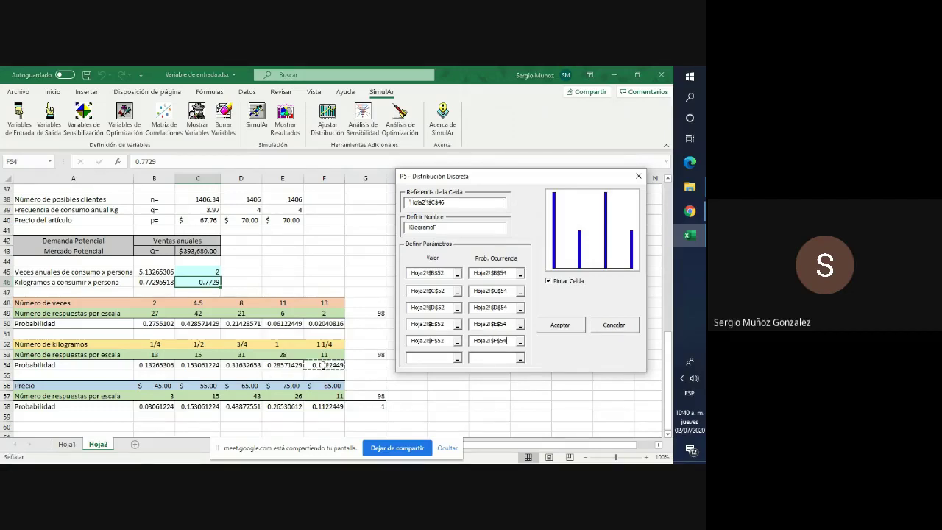
Accept the KilogramoF variable definition and recalculate the sheet repeatedly to generate new random values in C45 and C46
left_click(560, 325)
left_click(324, 263)
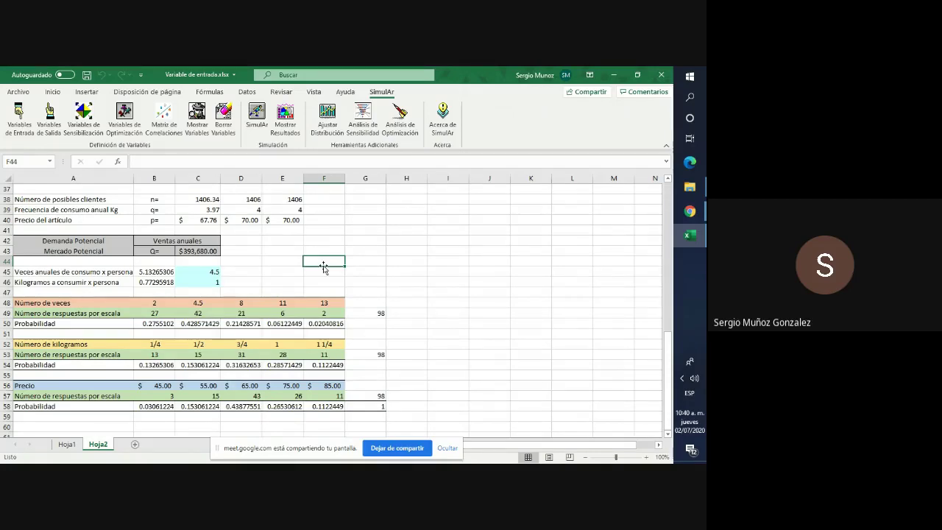
left_click(456, 285)
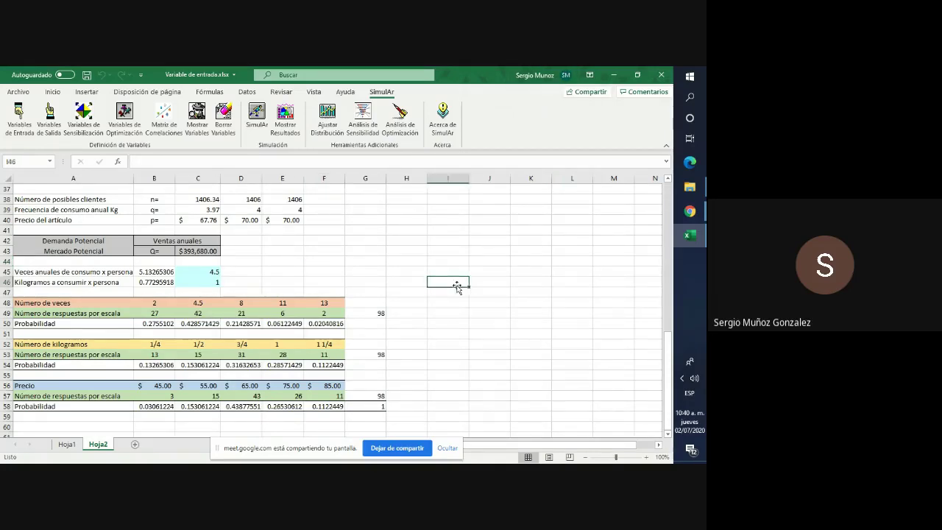
key("F9")
key("F9")
key("F9")
key("F9")
key("F9")
key("F9")
key("F9")
scroll(369, 259, "up", 3)
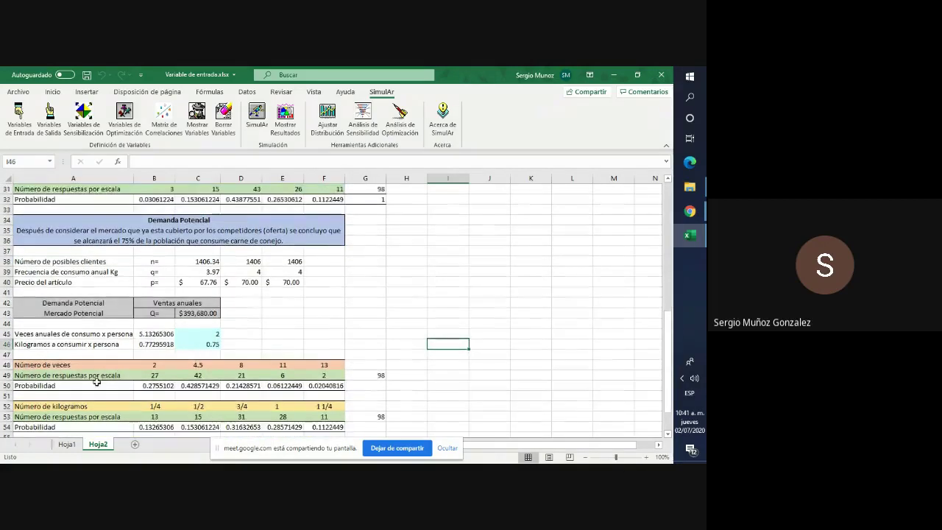
Replace the annual consumption frequency in E39 with the formula =Frecuencia2*KilogramoF, referencing C45 and C46
left_click(201, 332)
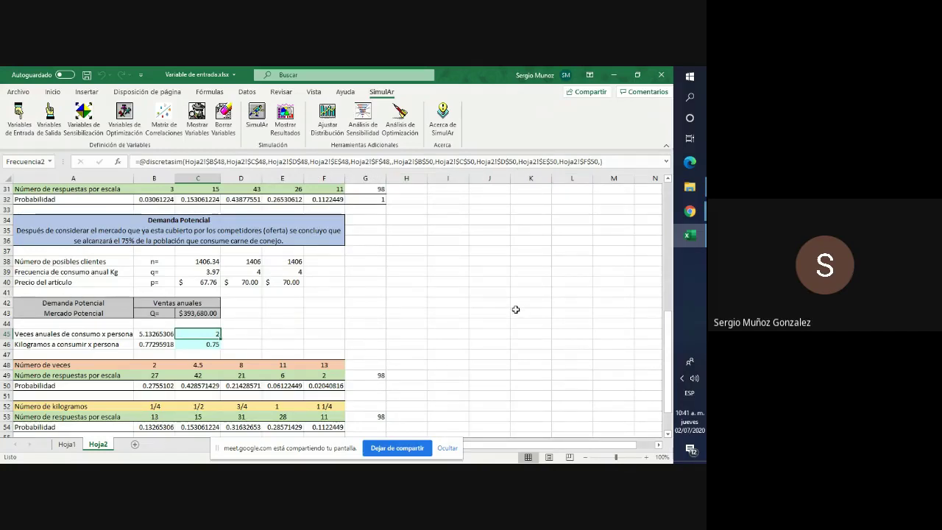
key("Down")
key("Right")
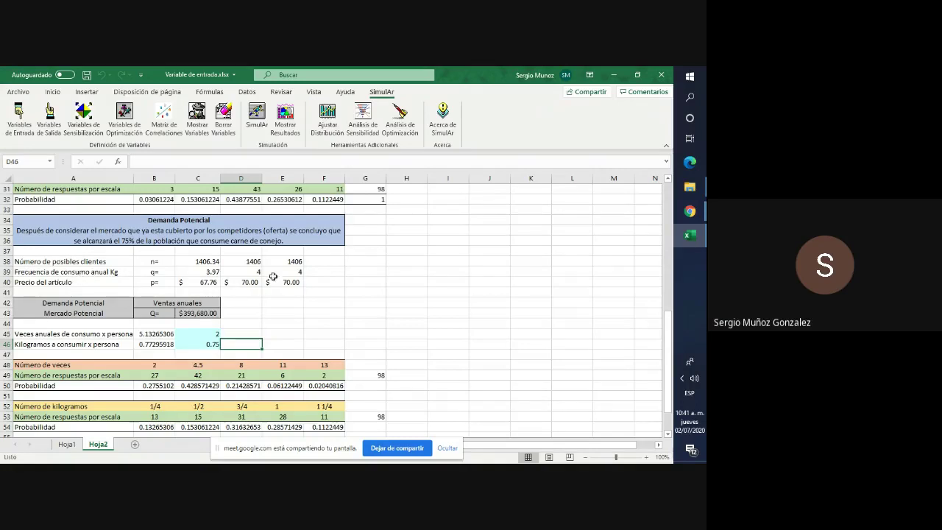
left_click(300, 273)
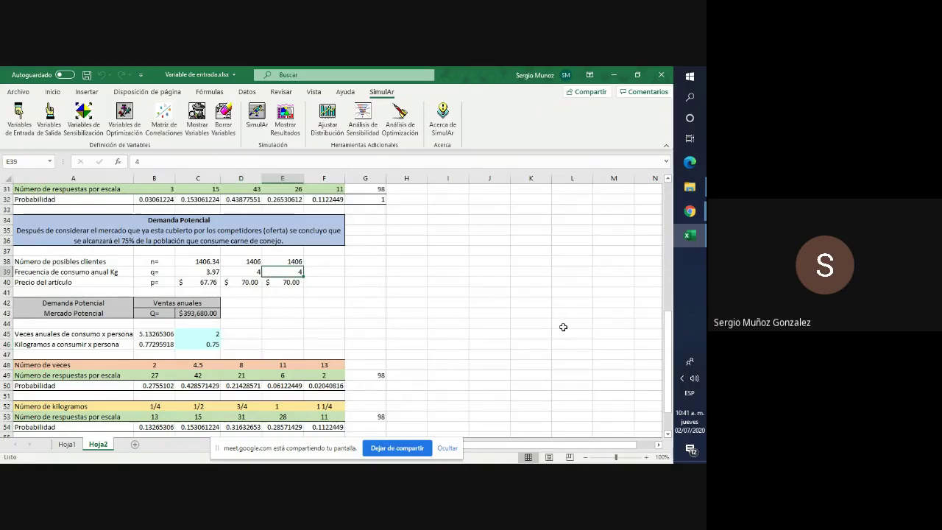
type("=")
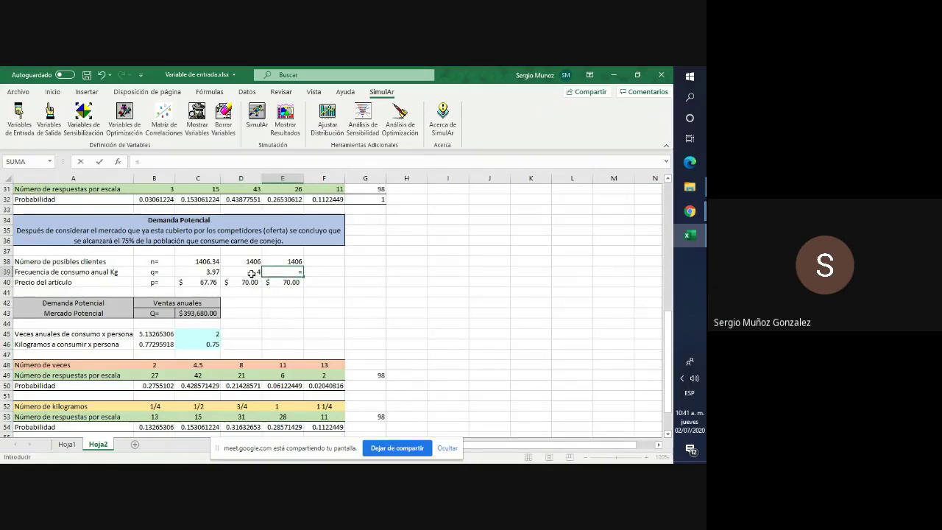
left_click(213, 341)
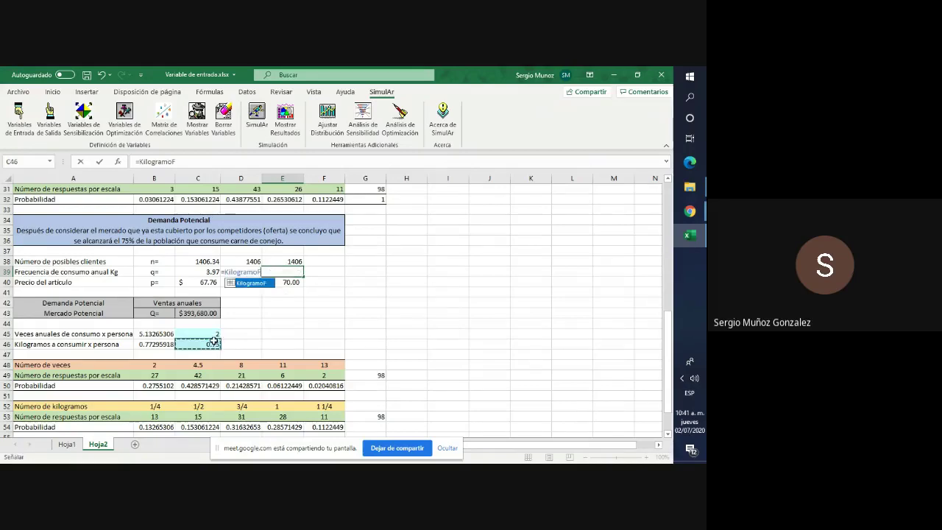
left_click(212, 335)
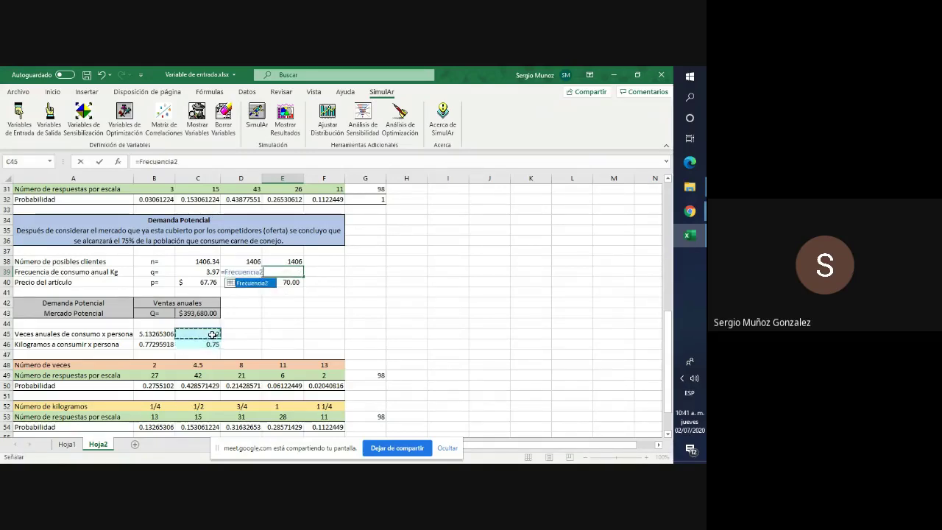
type("*")
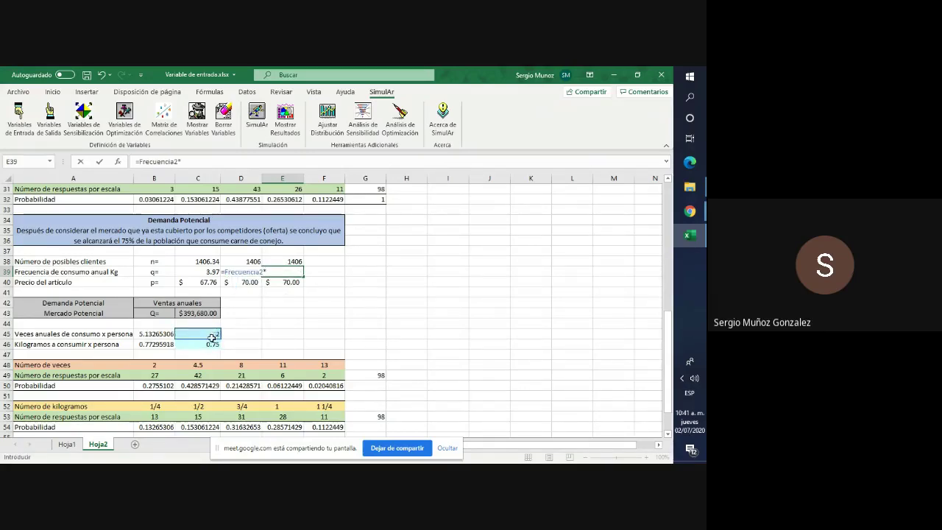
left_click(211, 343)
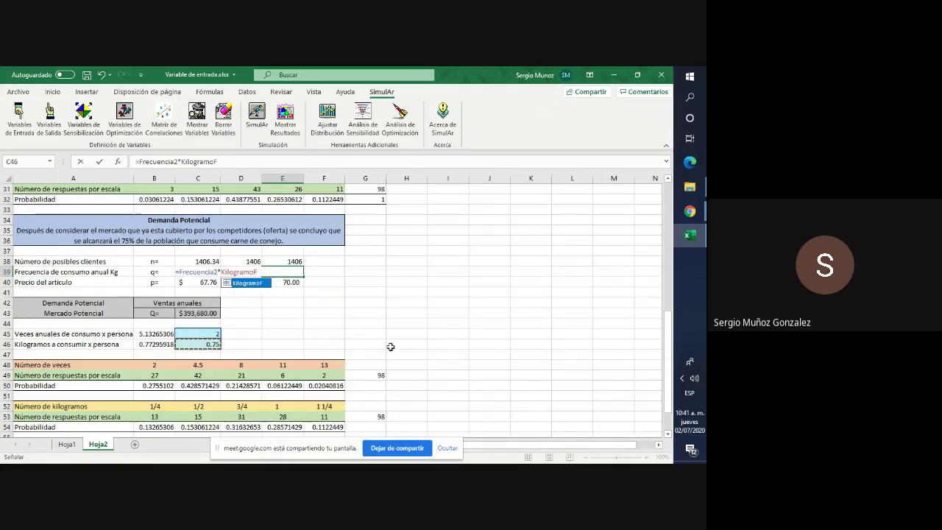
key("Return")
key("Up")
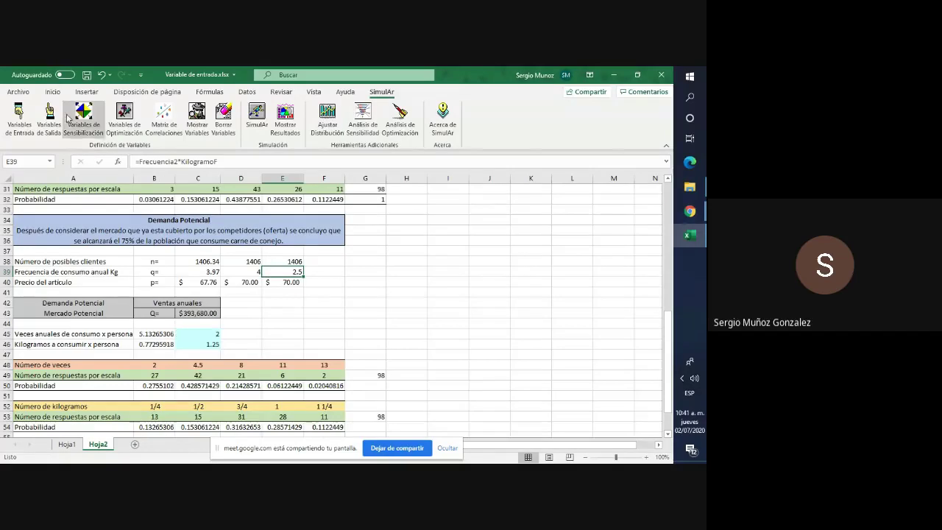
Fill the consumption frequency cell E39 with light green
left_click(54, 93)
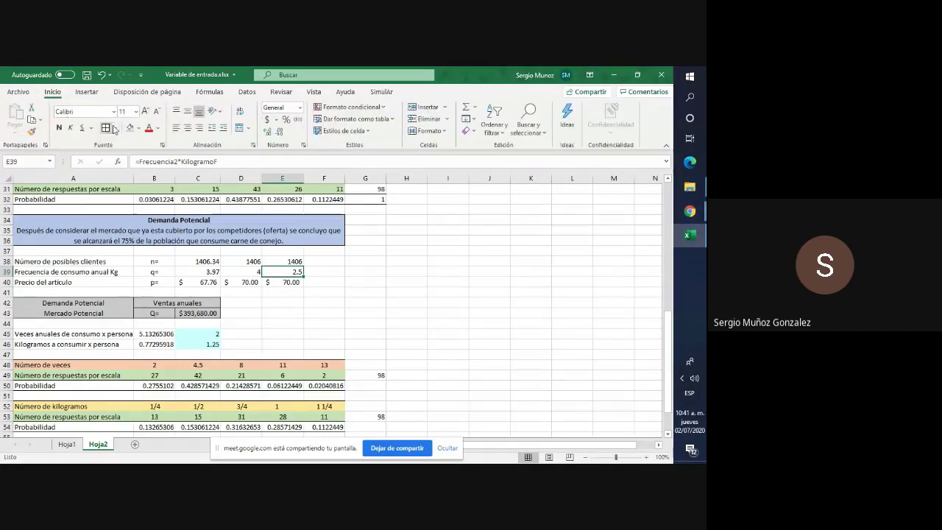
left_click(138, 128)
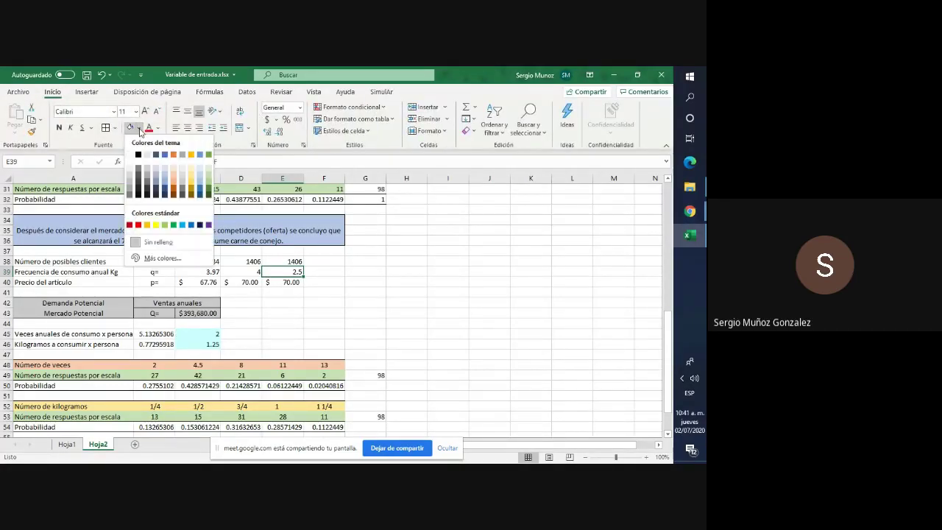
left_click(209, 180)
left_click(395, 290)
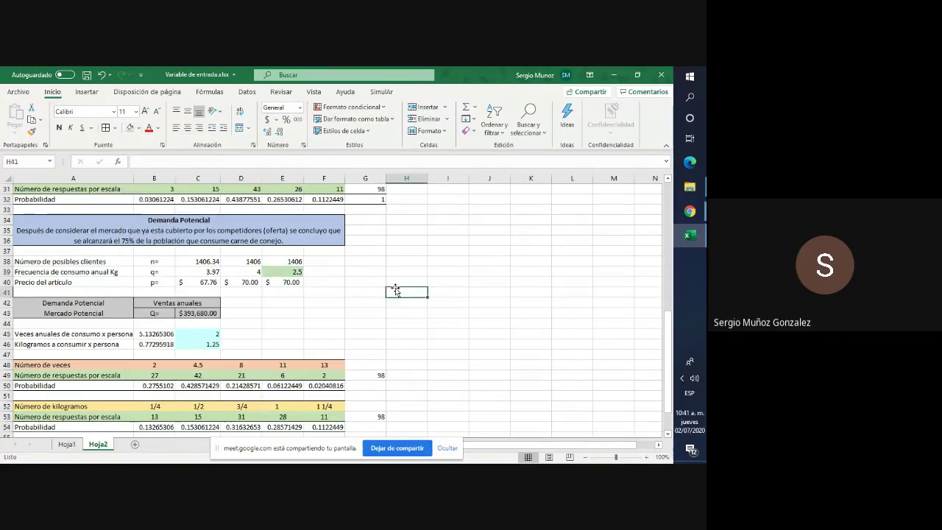
Recalculate the sheet repeatedly to check how E39 responds to the simulated values in C45 and C46
key("F9")
key("F9")
key("F9")
key("F9")
key("F9")
key("F9")
key("F9")
key("F9")
key("F9")
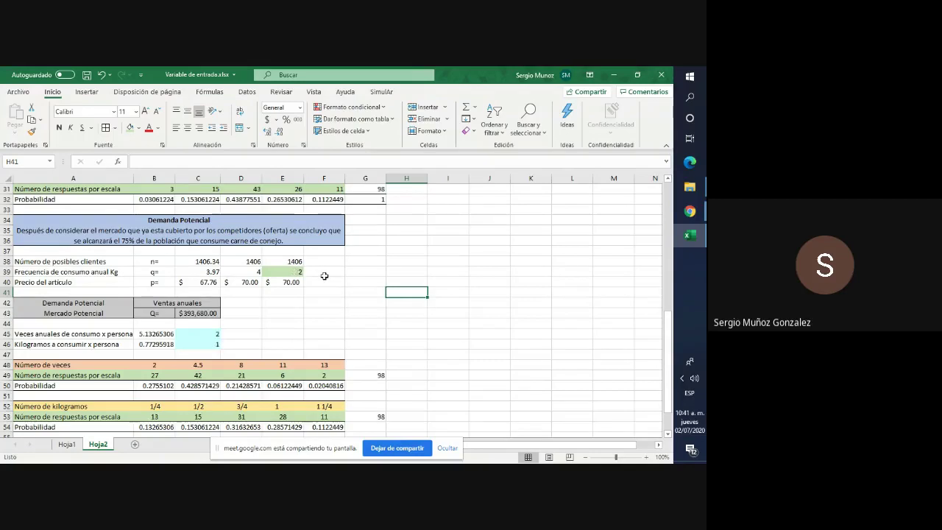
left_click(320, 286)
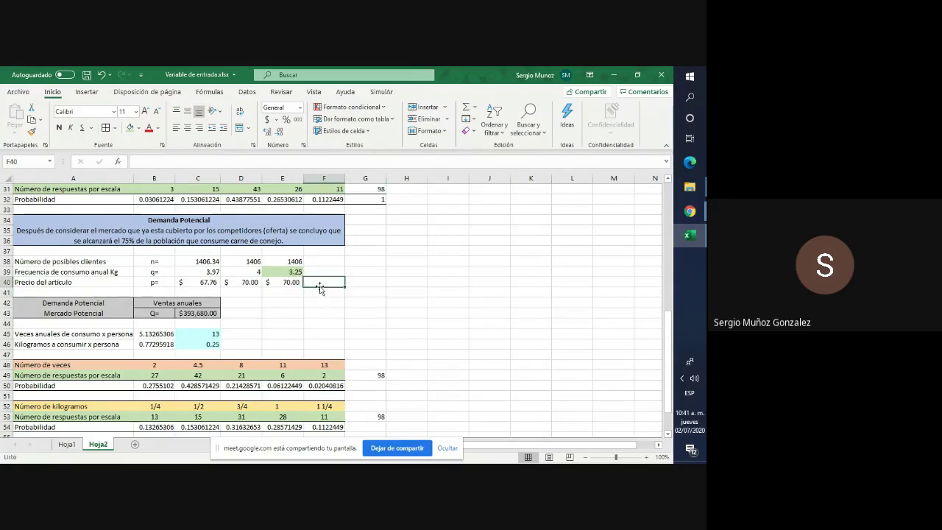
left_click(291, 282)
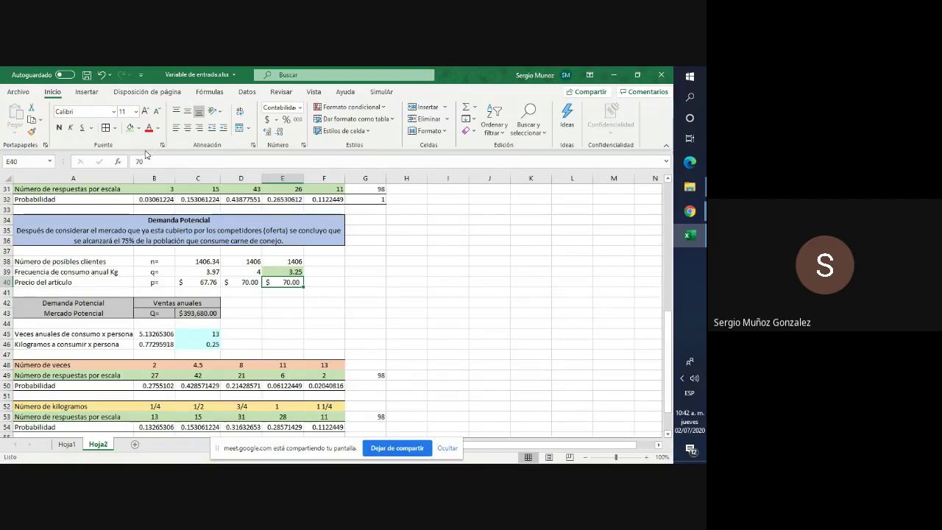
left_click(364, 298)
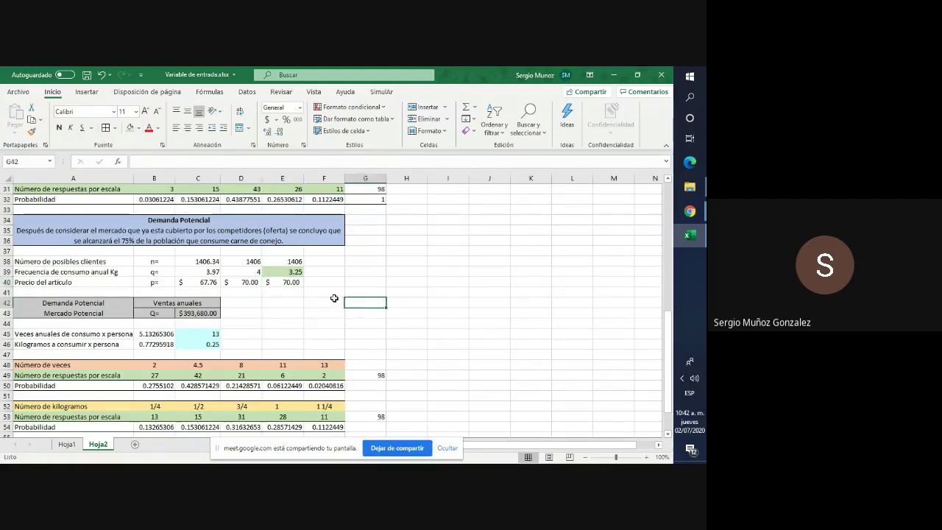
left_click(256, 283)
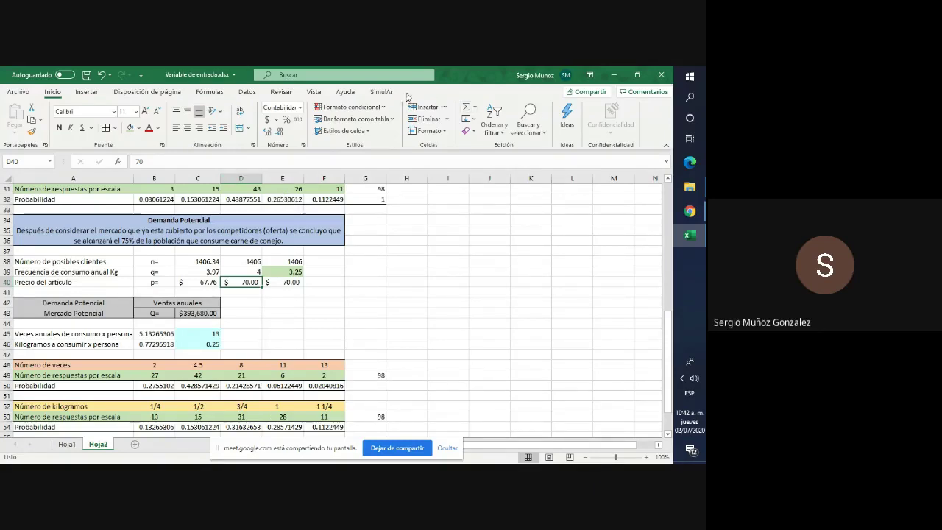
left_click(383, 93)
left_click(16, 135)
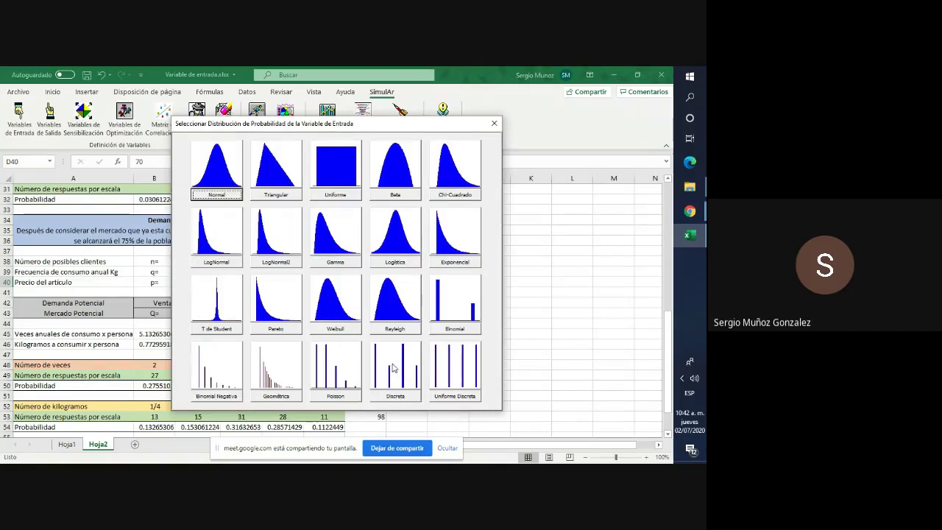
left_click(393, 369)
left_click(291, 219)
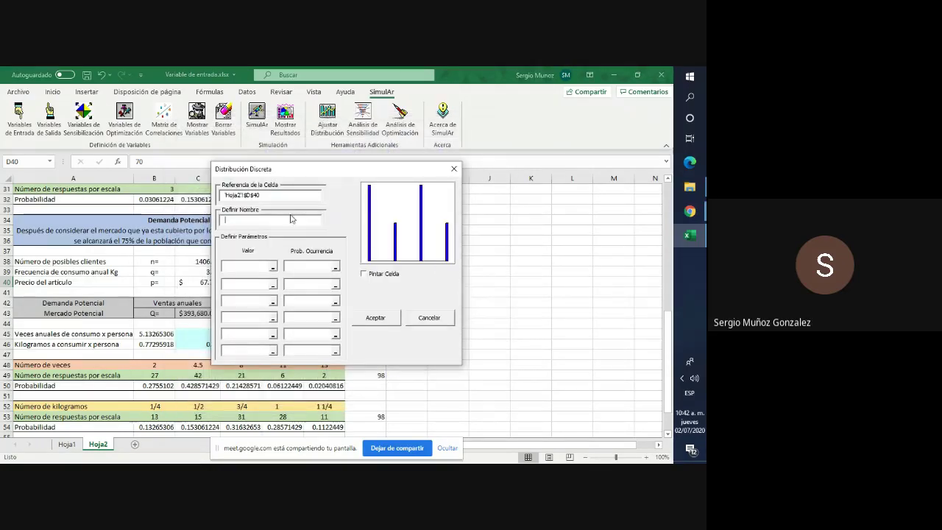
left_click_drag(324, 169, 528, 174)
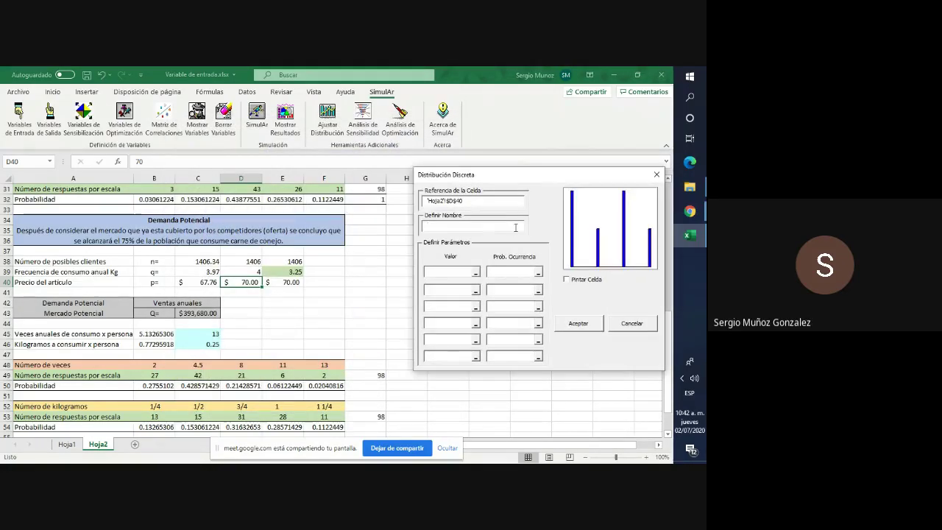
type("Precio2")
left_click_drag(508, 173, 510, 241)
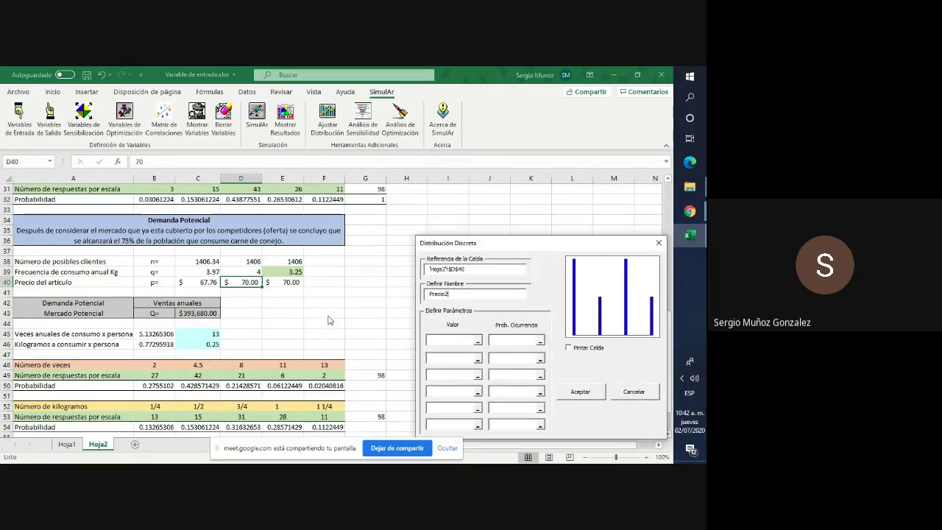
left_click_drag(511, 245, 444, 234)
left_click(592, 233)
scroll(438, 288, "down", 2)
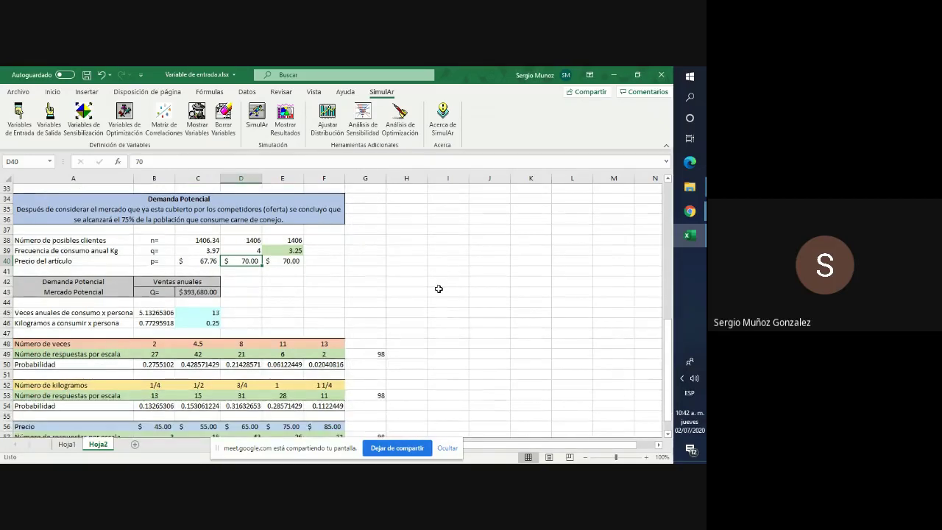
scroll(439, 288, "down", 2)
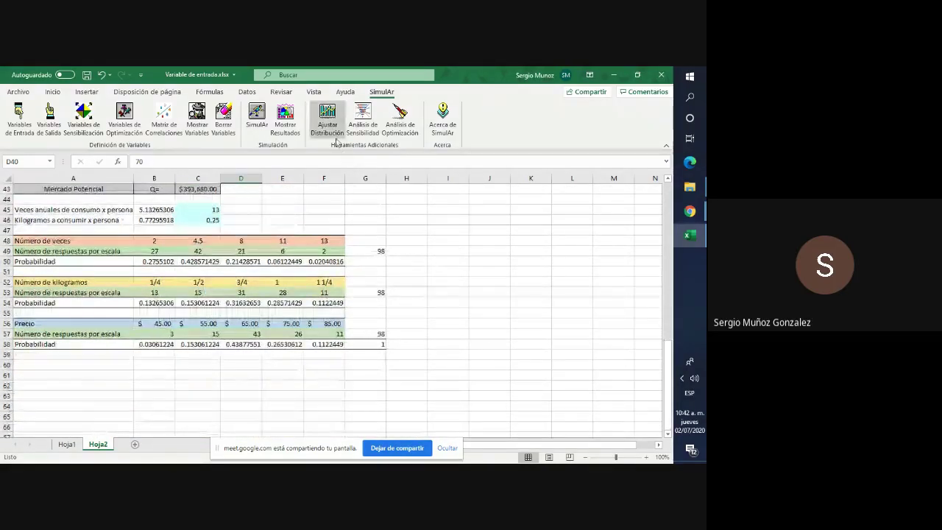
scroll(329, 193, "up", 2)
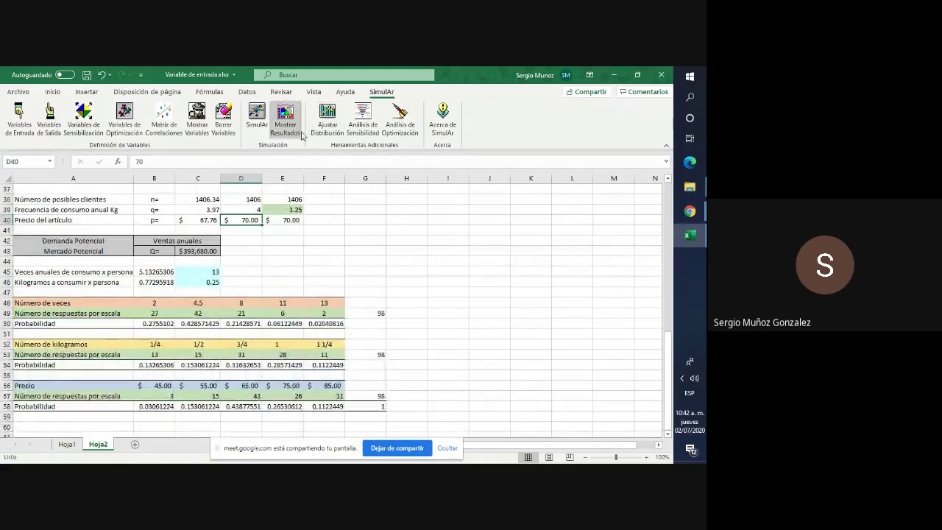
Start a discrete-distribution input variable for the article price in D40, named Precio2, with cell painting enabled
left_click(19, 118)
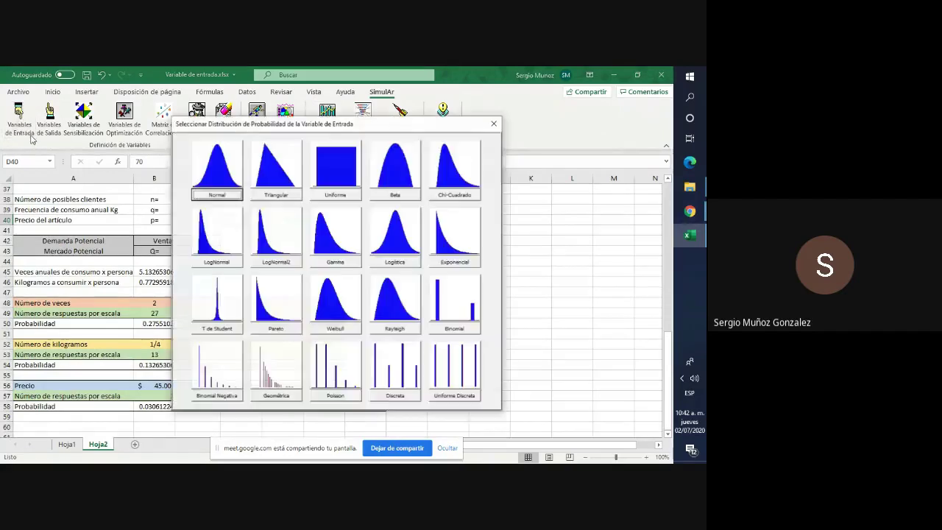
left_click(389, 377)
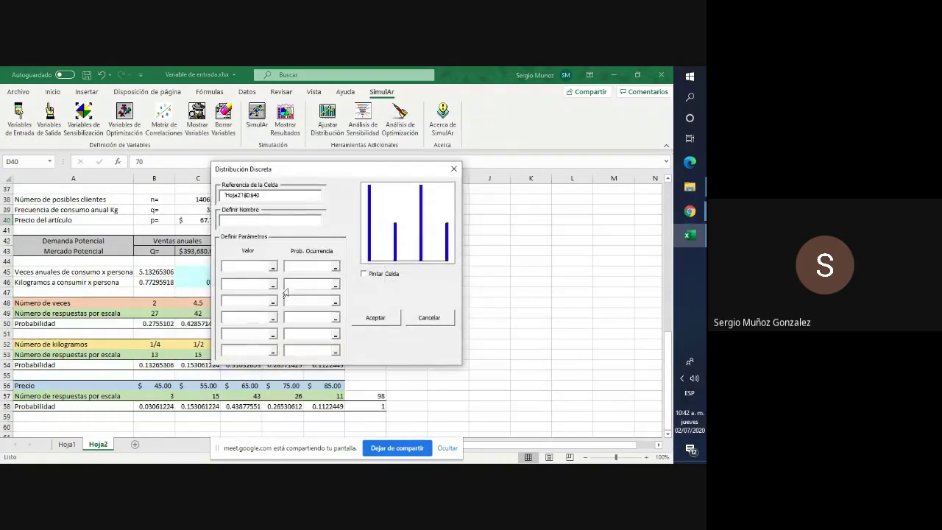
left_click_drag(347, 175, 525, 215)
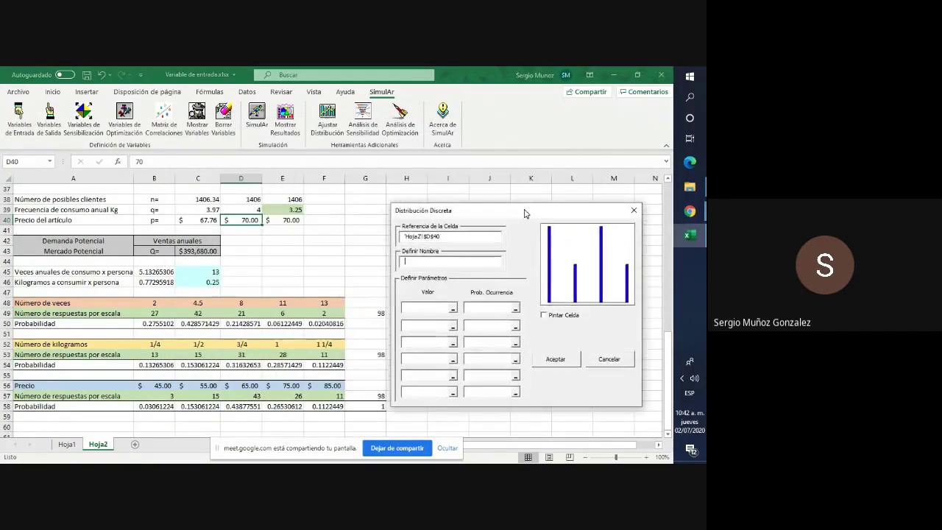
left_click(446, 259)
left_click(552, 361)
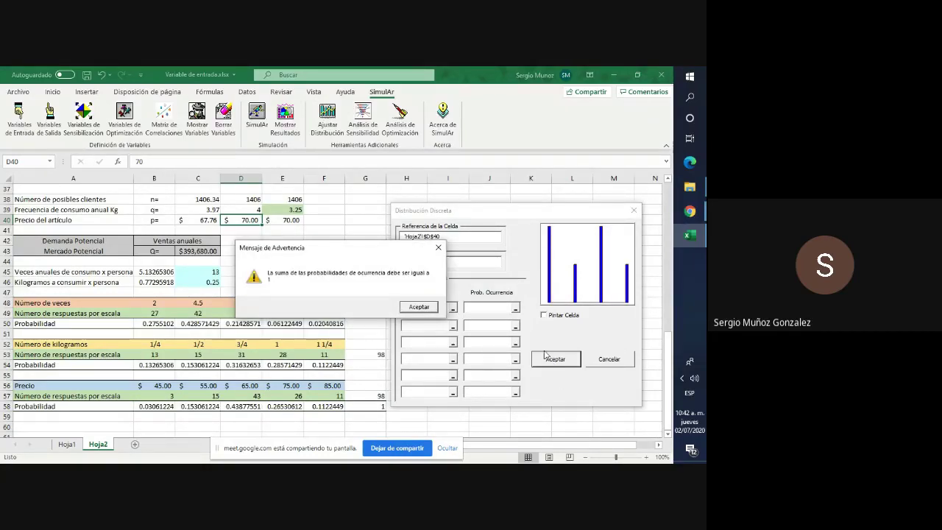
left_click(417, 308)
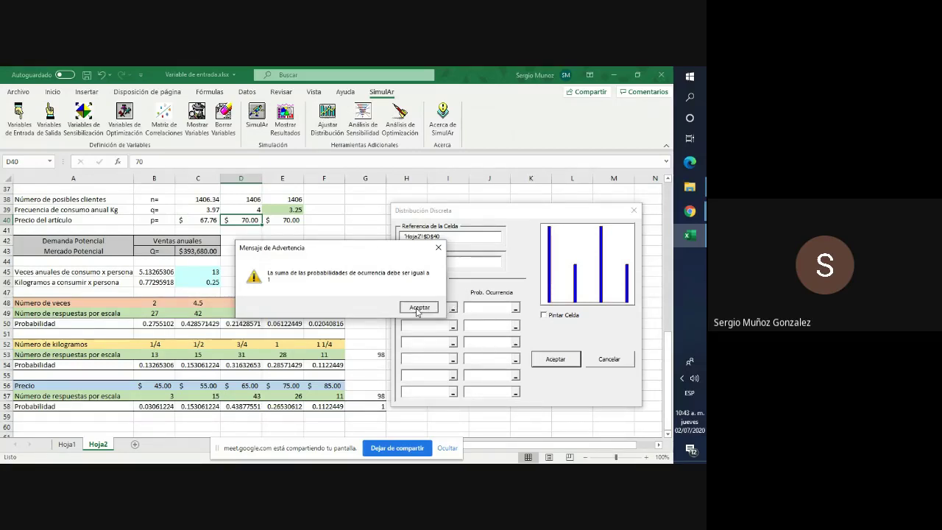
left_click(545, 315)
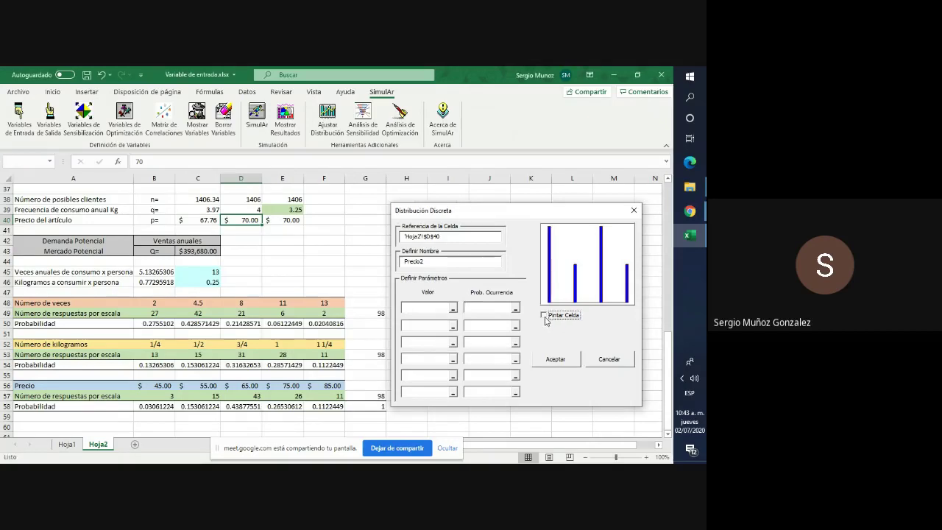
Link the first three Precio2 values to B56, C56 and D56, with their probabilities from B58, C58 and D58
left_click(154, 387)
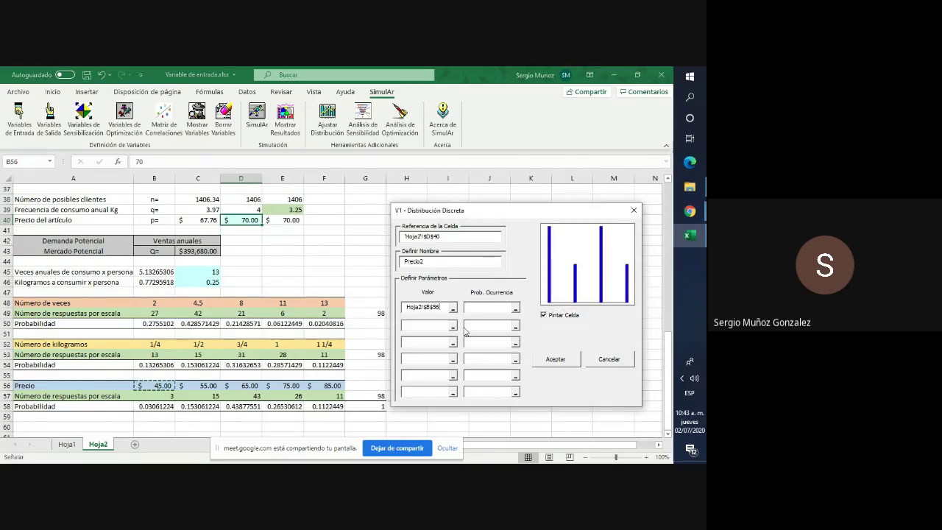
left_click(156, 407)
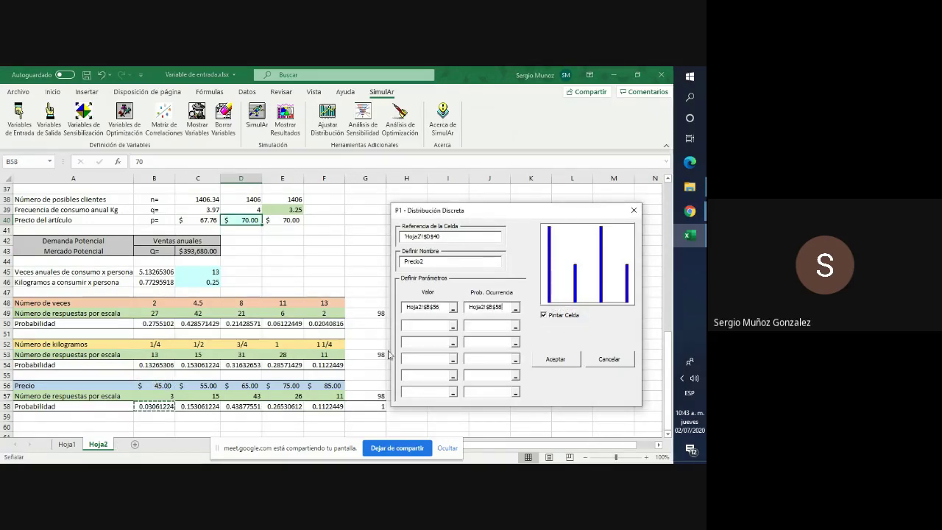
left_click(199, 386)
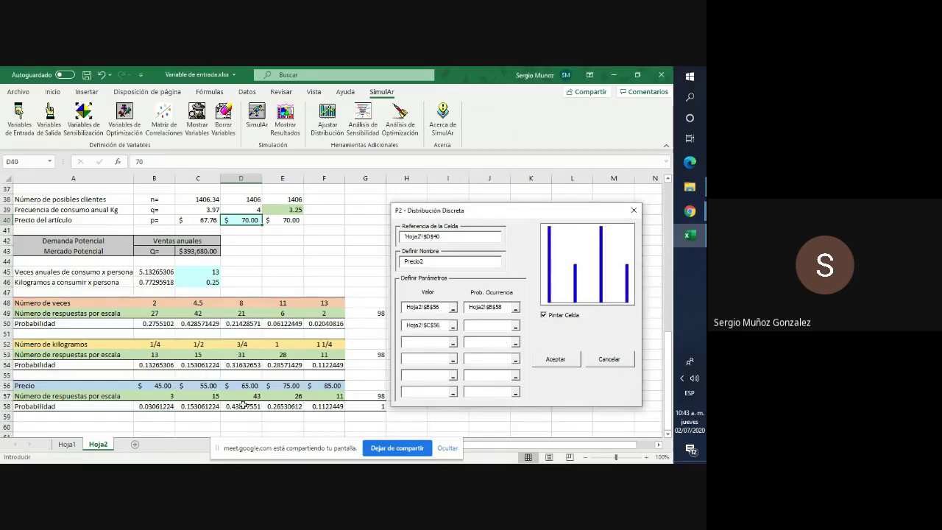
left_click(210, 407)
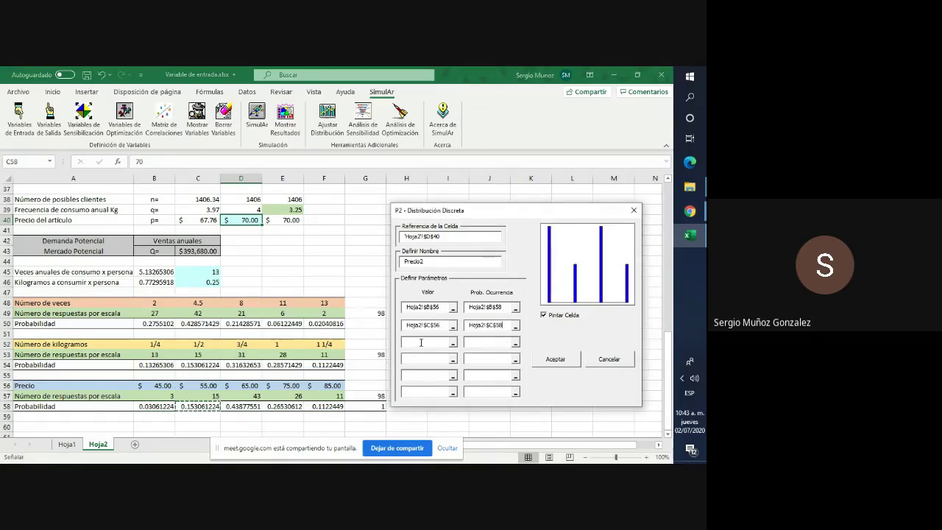
left_click(245, 385)
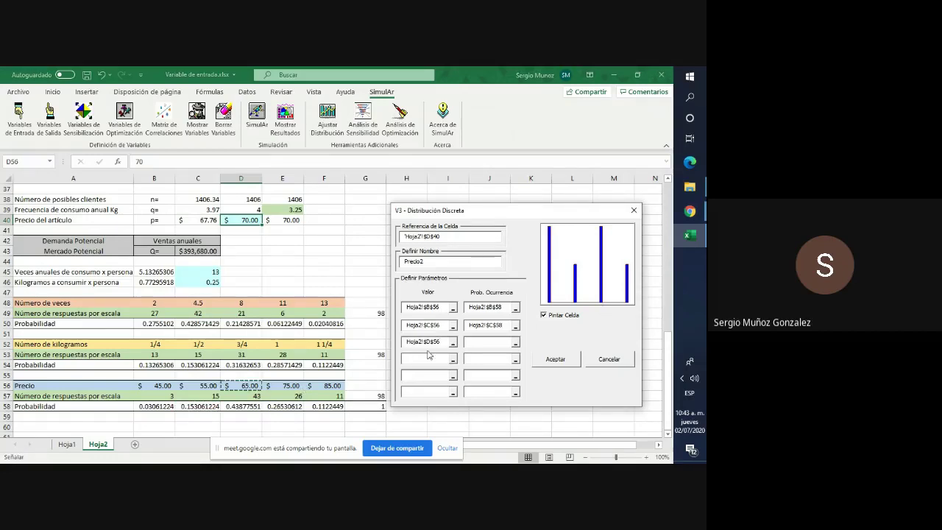
left_click(481, 338)
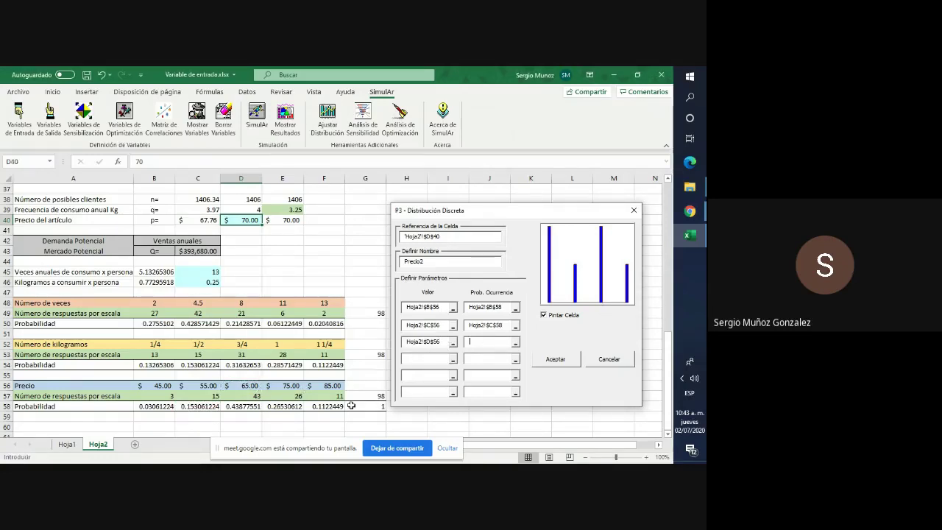
left_click(249, 407)
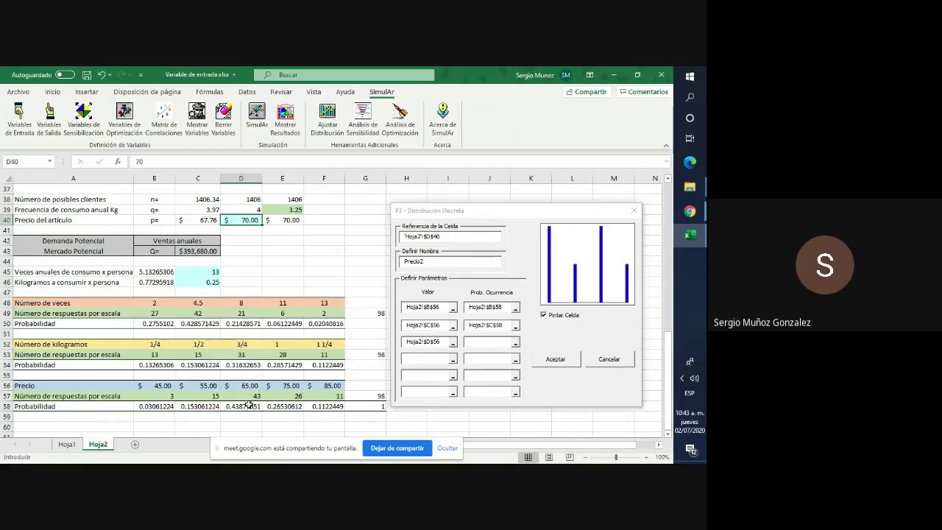
Link the last two Precio2 values to E56 and F56 with probabilities from E58 and F58, and accept the discrete distribution
left_click(422, 360)
left_click(290, 386)
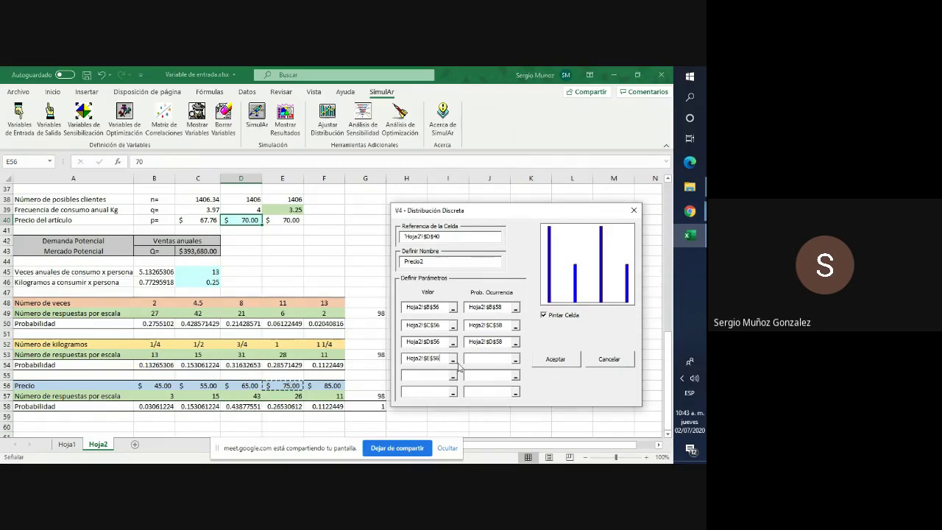
left_click(283, 407)
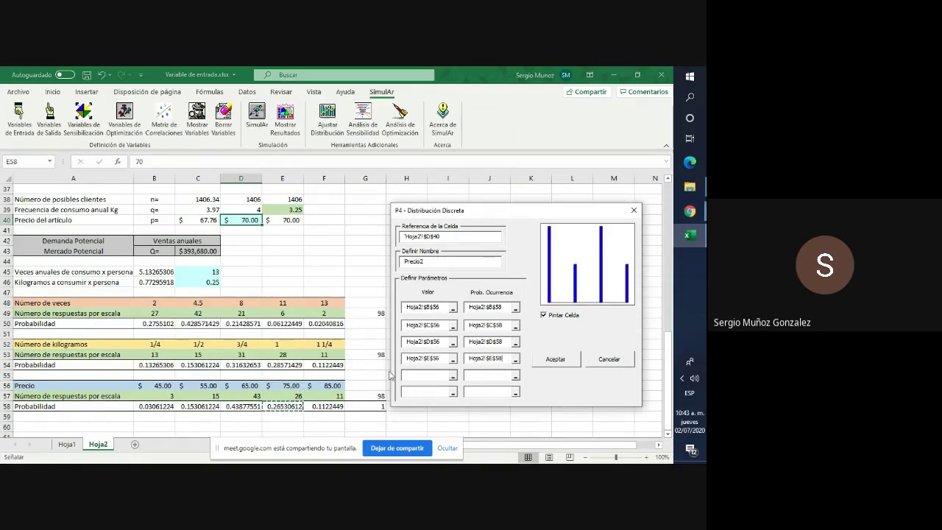
left_click(422, 376)
left_click(327, 386)
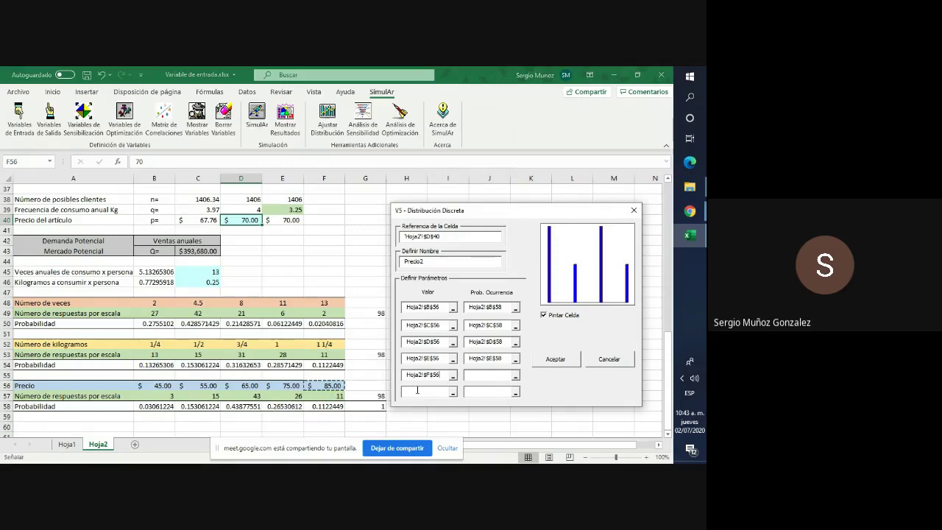
left_click(481, 377)
left_click(326, 407)
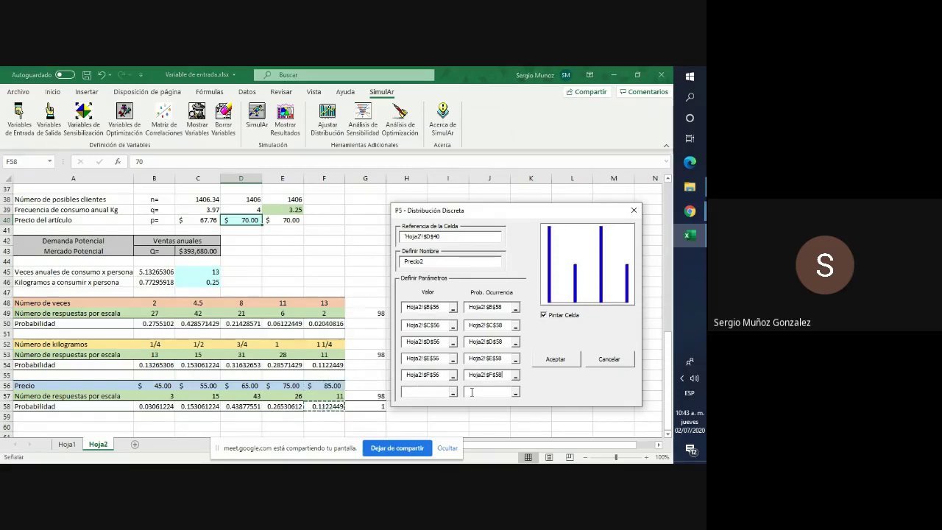
left_click(556, 359)
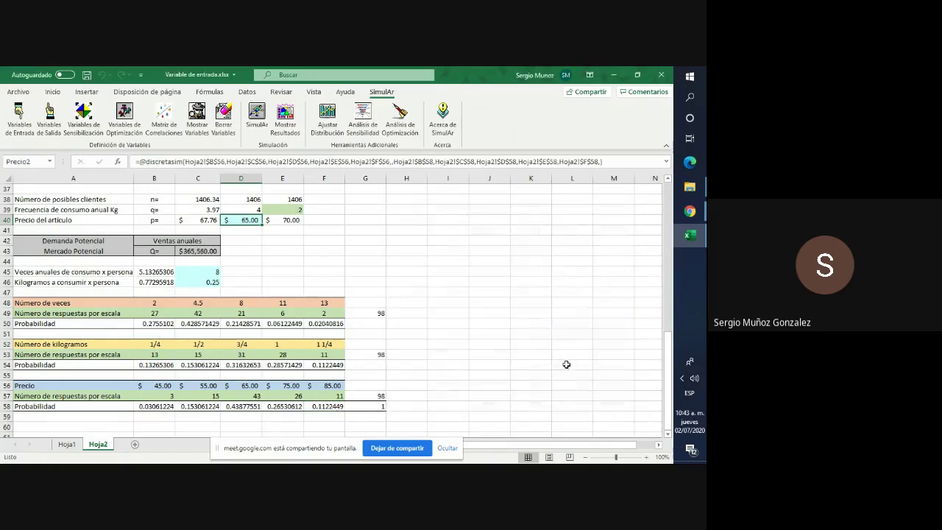
left_click(425, 251)
Fill the article price cell E40 with light green
scroll(358, 261, "up", 2)
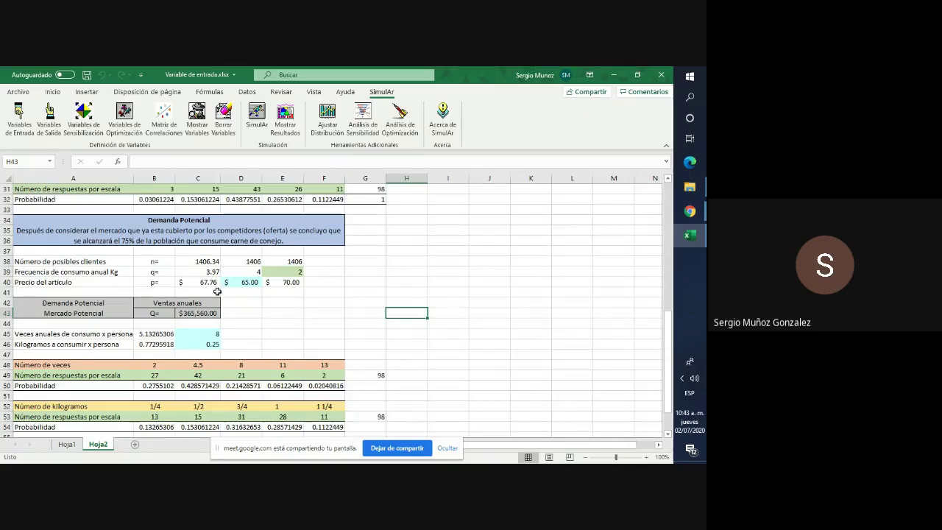
left_click(290, 284)
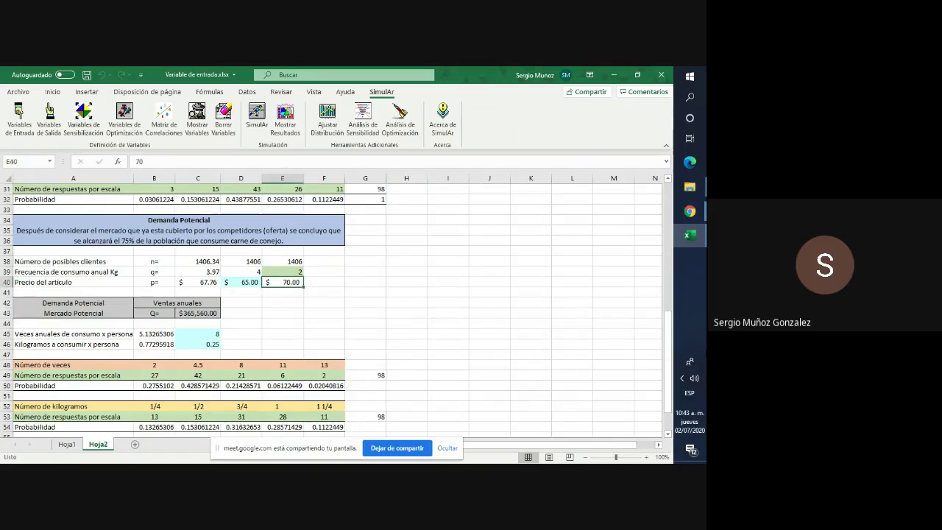
left_click(55, 94)
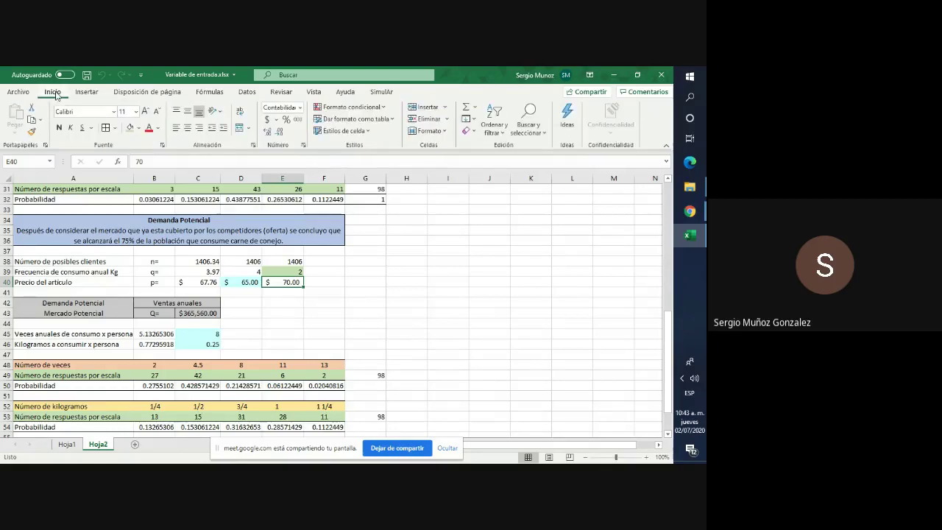
left_click(363, 316)
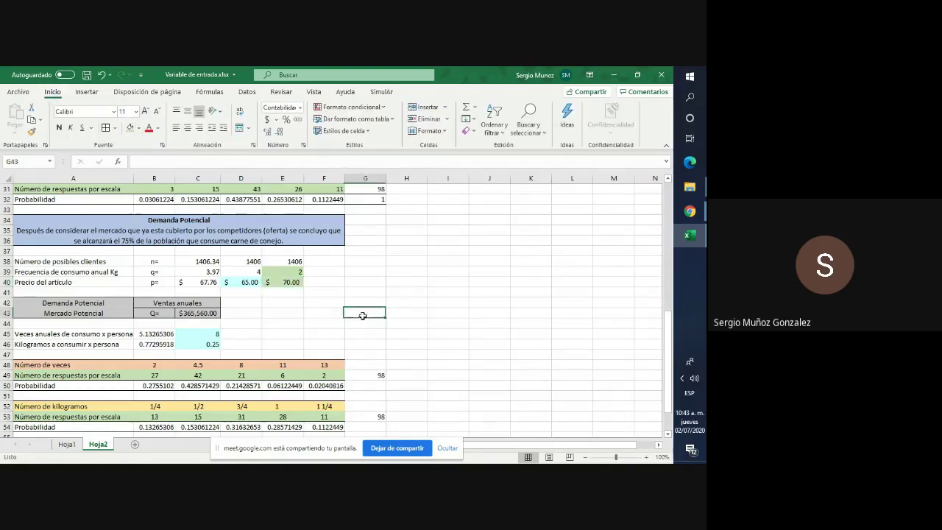
Replace the article price in E40 with the formula =Precio2+2, referencing D40
left_click(290, 285)
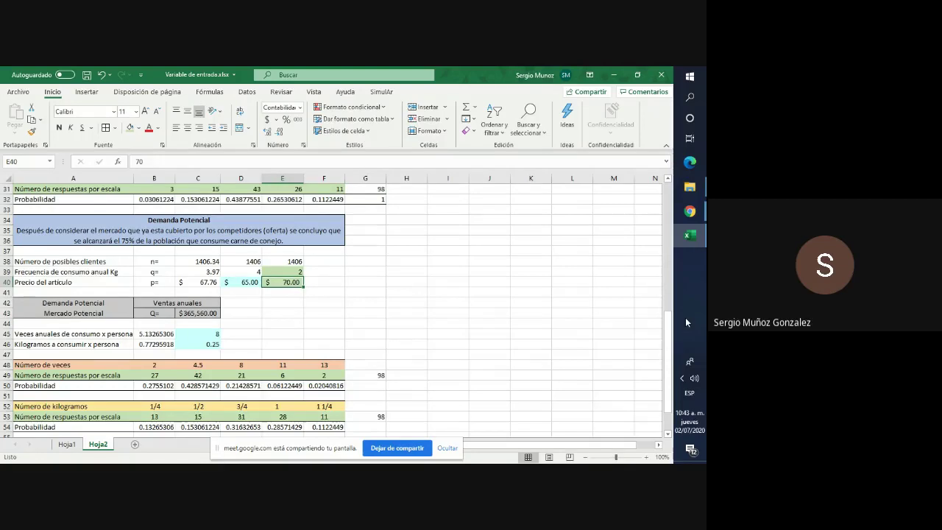
type("=")
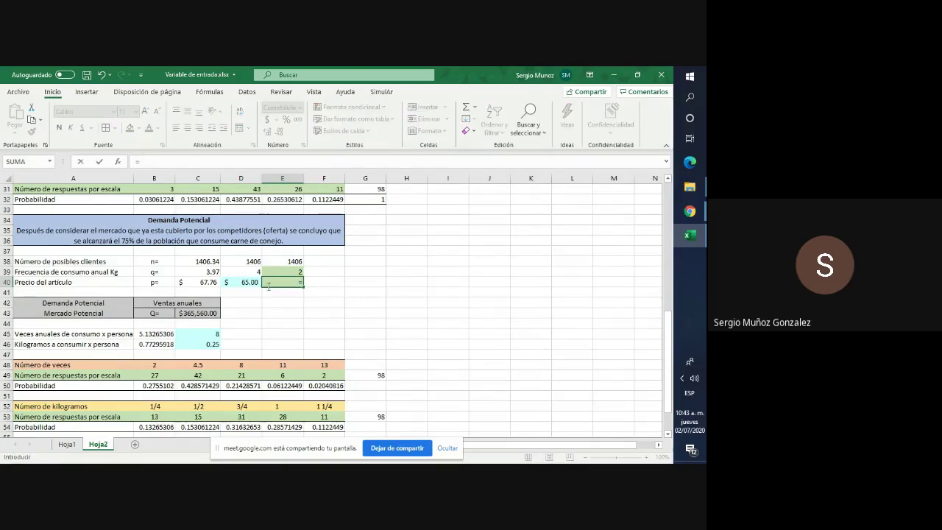
left_click(248, 284)
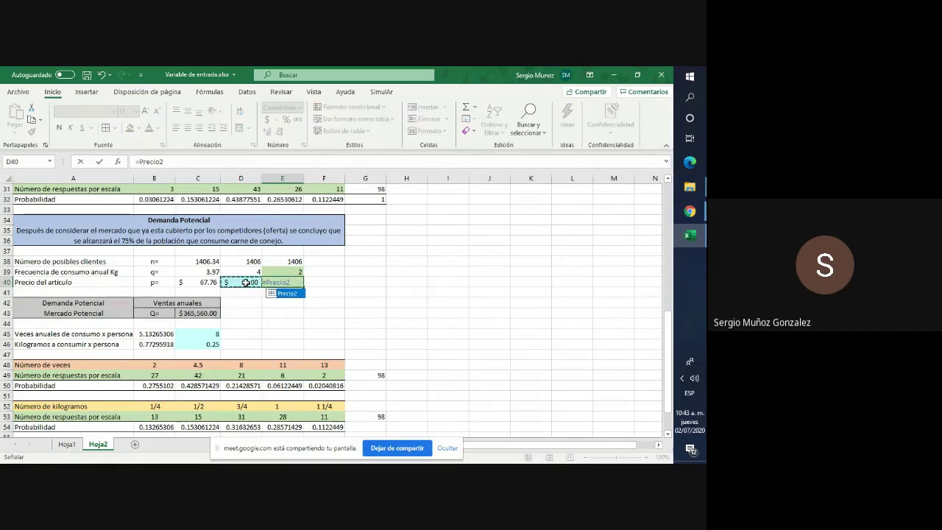
type("+2")
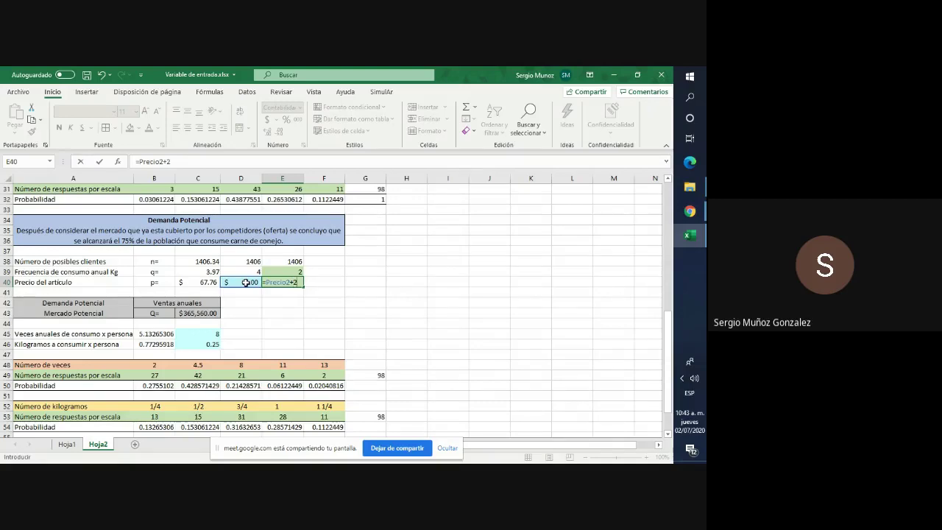
key("Return")
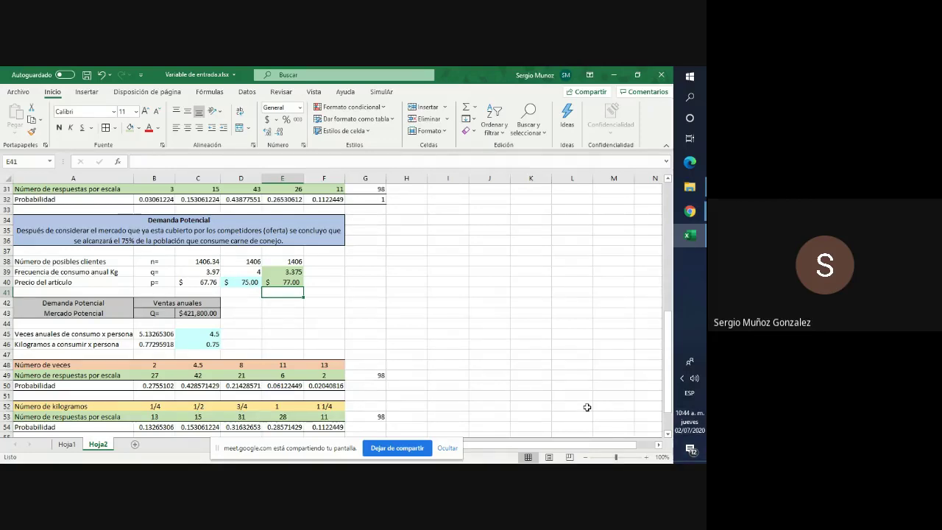
Recalculate the sheet repeatedly to check how the prices in D40 and E40 respond to the simulated values
key("F9")
key("F9")
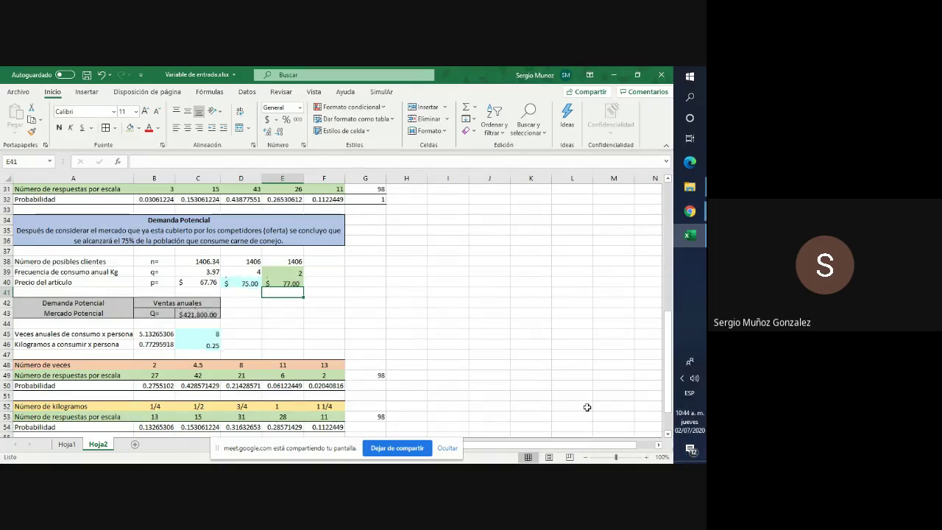
key("F9")
key("F9")
key("F9")
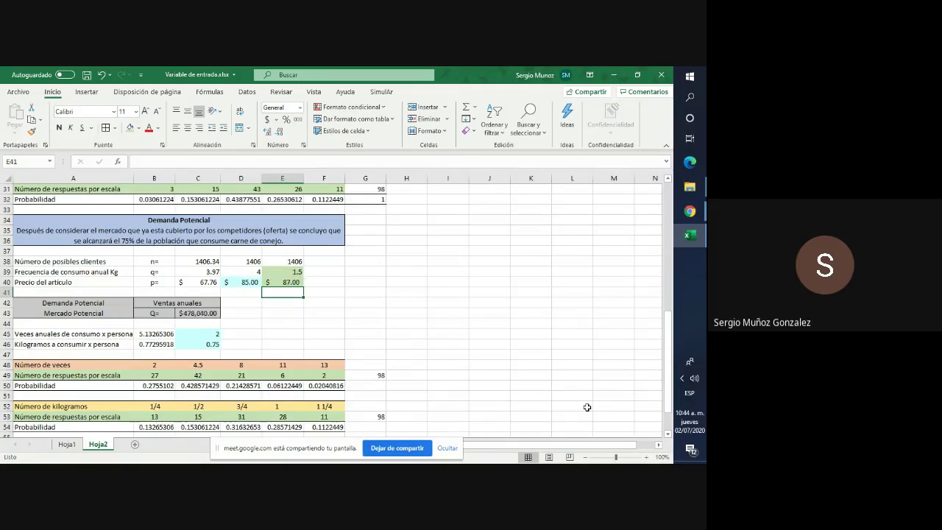
key("F9")
key("F9")
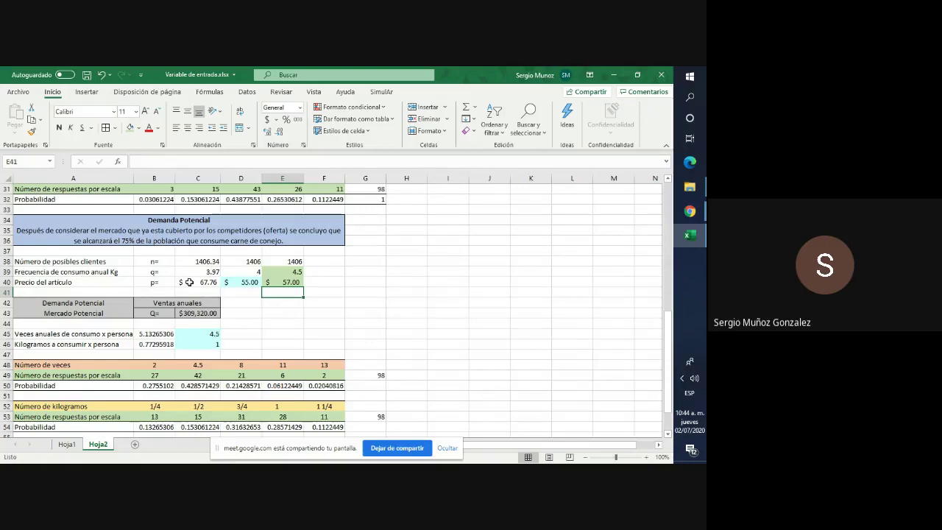
key("F9")
key("F9")
key("F9")
key("F9")
Calculate a second potential market figure in D43 with the formula =E38*E39*E40
left_click(257, 314)
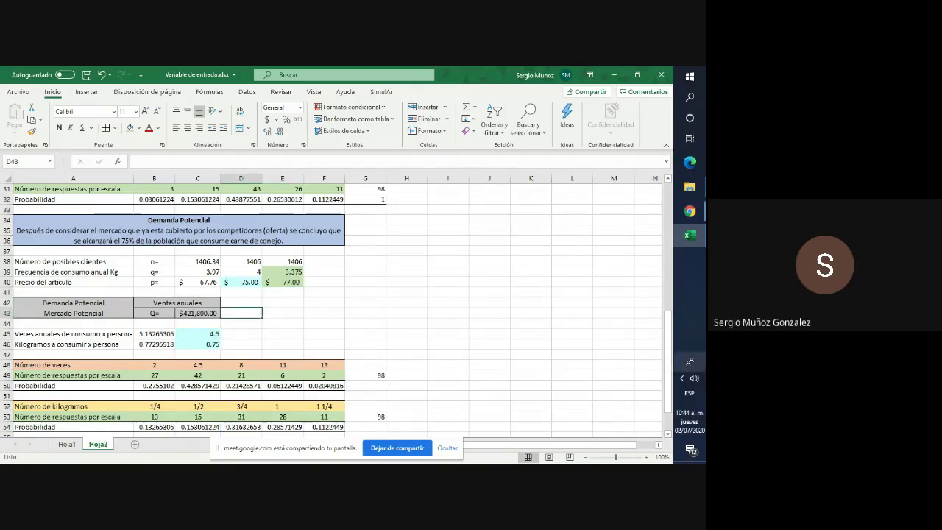
type("=")
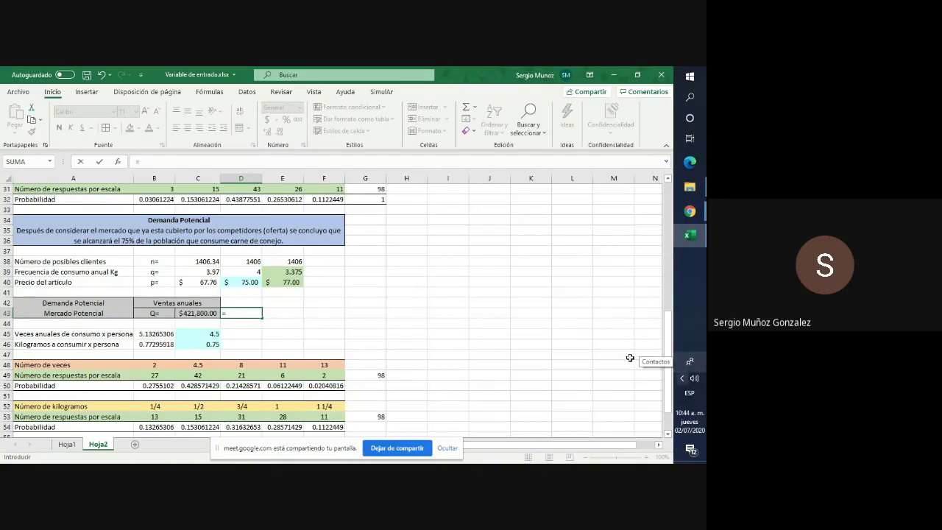
left_click(294, 262)
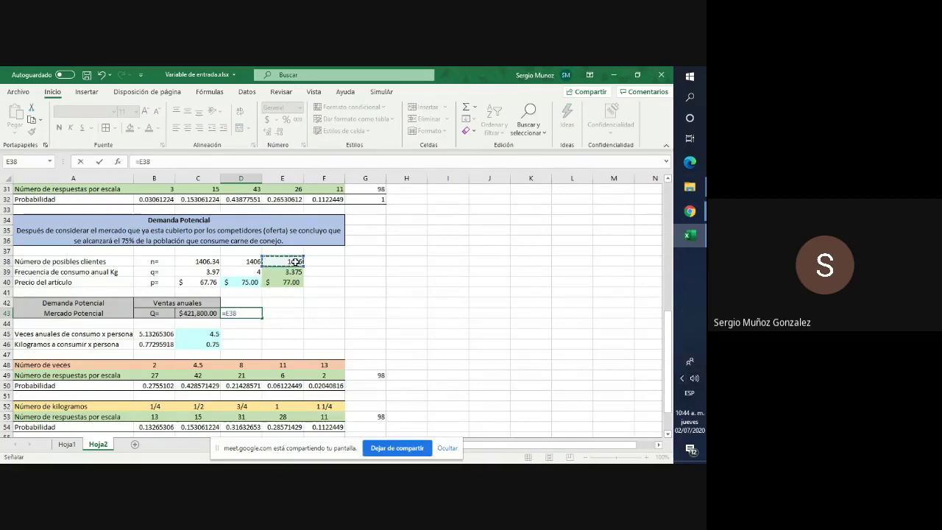
type("*")
left_click(293, 273)
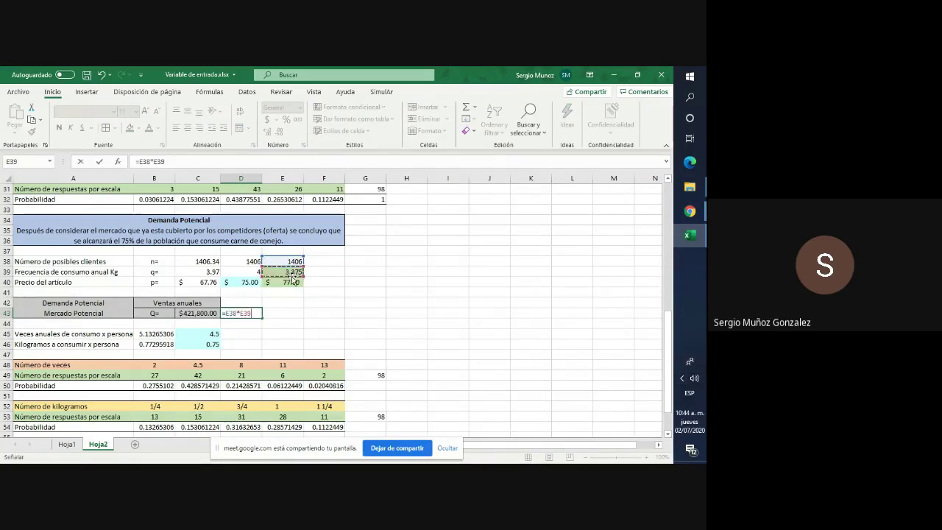
type("*")
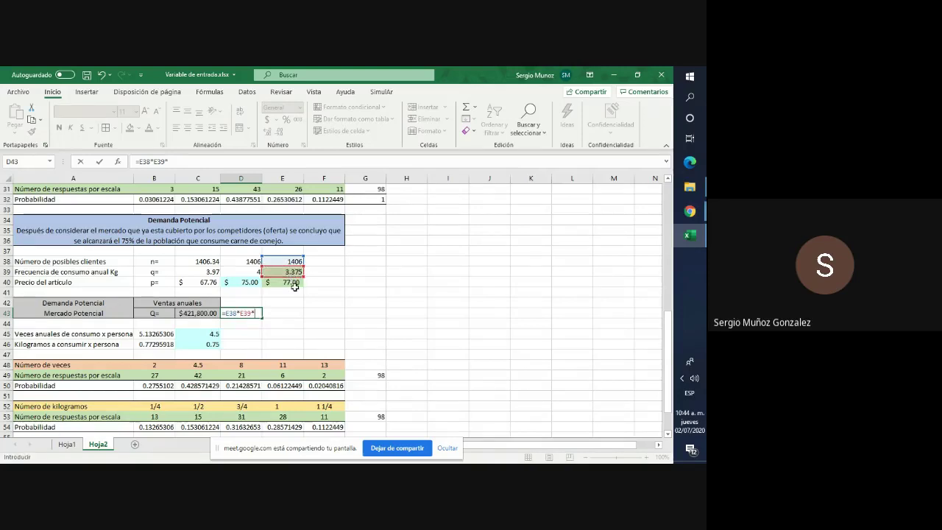
left_click(293, 282)
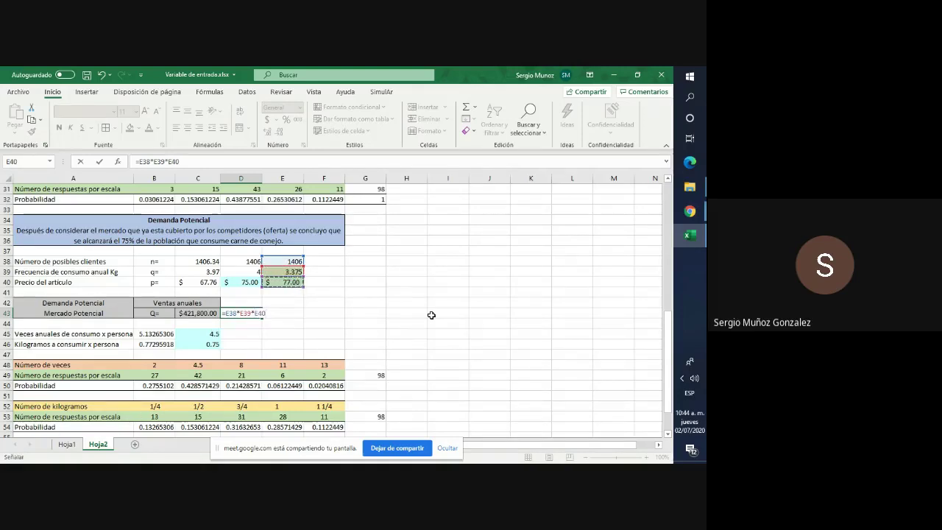
key("ctrl+Return")
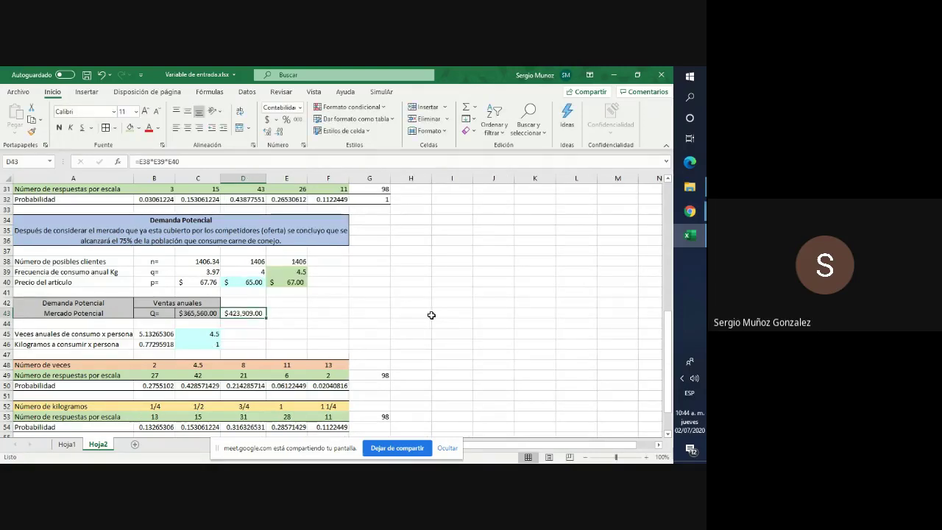
Fill the potential market cell D43 with gray to match the annual sales block
left_click(139, 127)
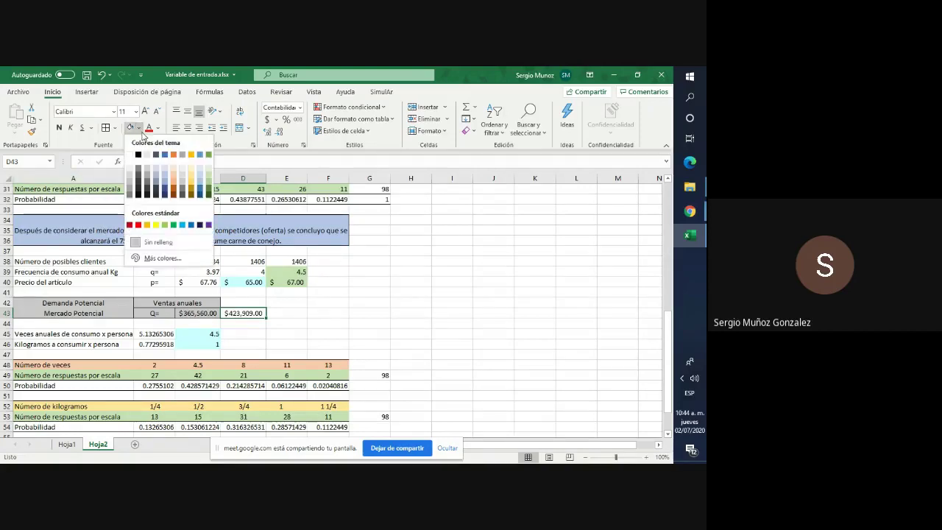
left_click(183, 182)
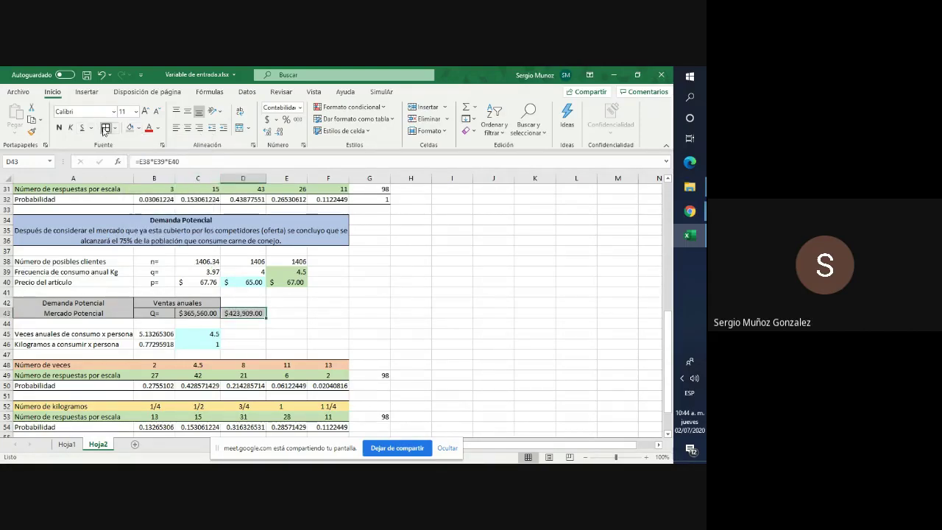
left_click(458, 324)
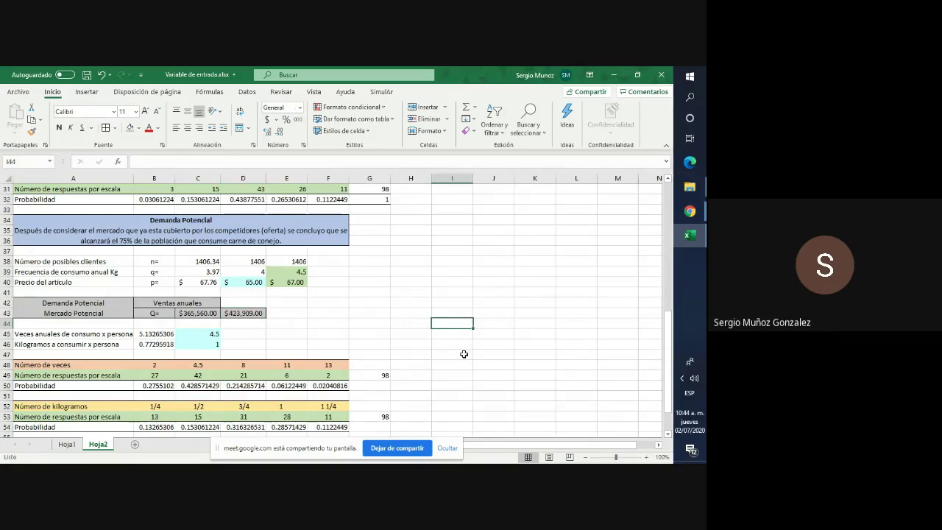
Recalculate the sheet repeatedly to compare the simulated annual sales in C43 and D43, and check the formula in C43
key("F9")
key("F9")
key("F9")
key("F9")
key("F9")
key("F9")
key("F9")
key("F9")
key("F9")
key("F9")
key("F9")
key("F9")
key("F9")
key("F9")
key("F9")
key("F9")
key("F9")
key("F9")
key("F9")
key("F9")
key("F9")
key("F9")
key("F9")
key("F9")
left_click(197, 313)
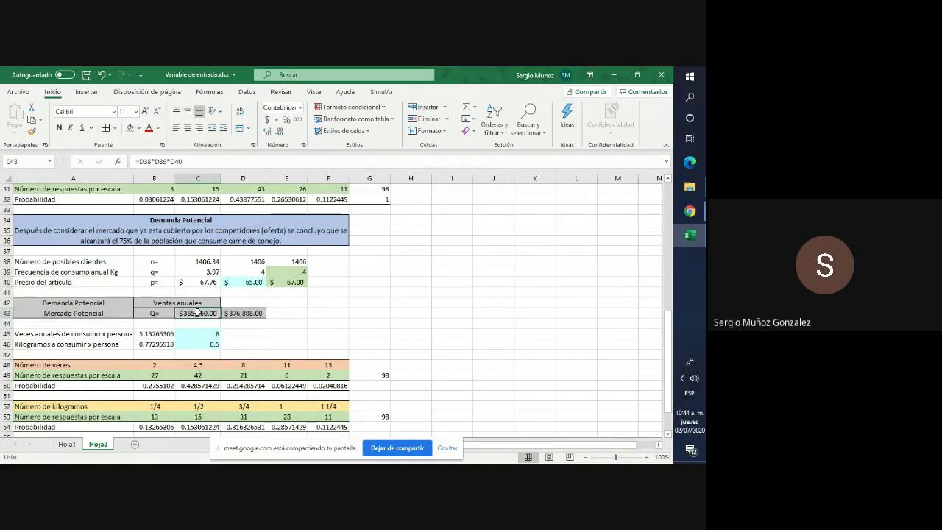
Change the annual sales formula in C43 to =D38*D39*70 so it uses a fixed price of 70
key("F9")
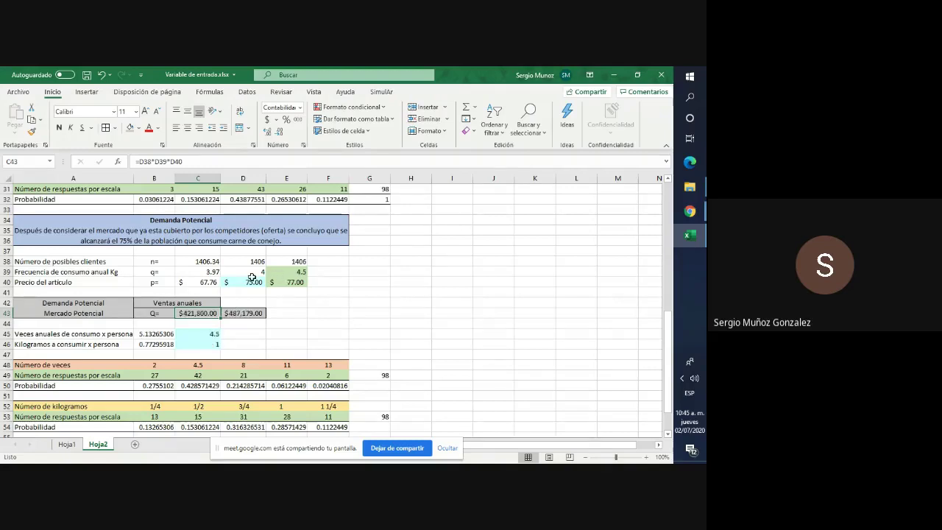
left_click(333, 334)
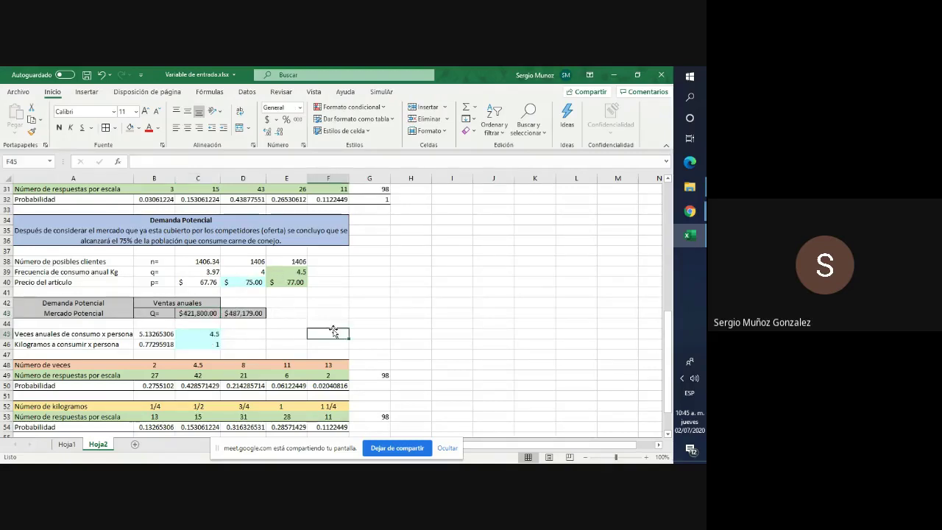
left_click(187, 312)
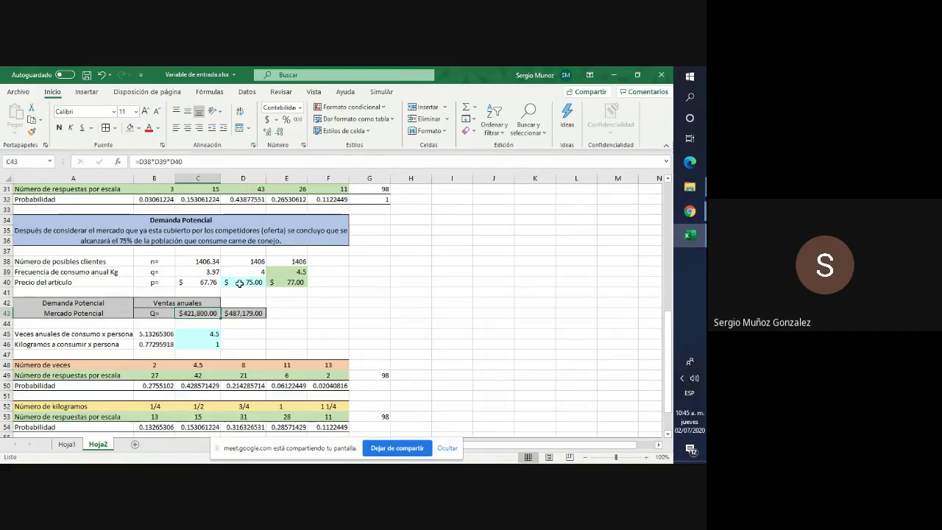
left_click(184, 161)
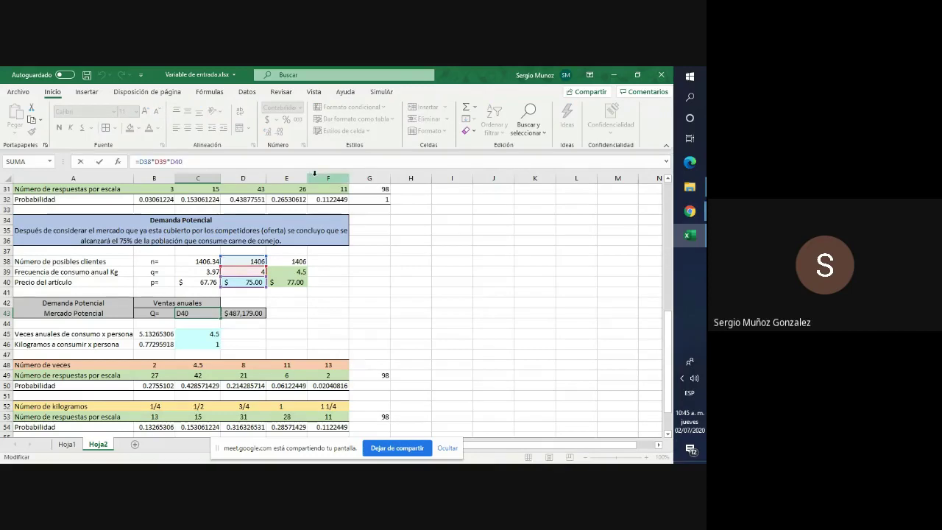
key("BackSpace")
key("BackSpace")
key("BackSpace")
type("70")
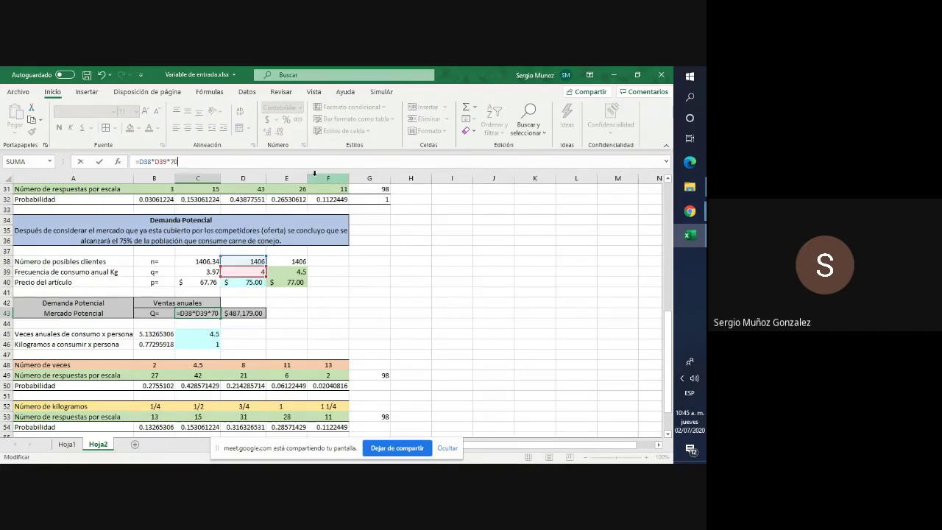
key("Return")
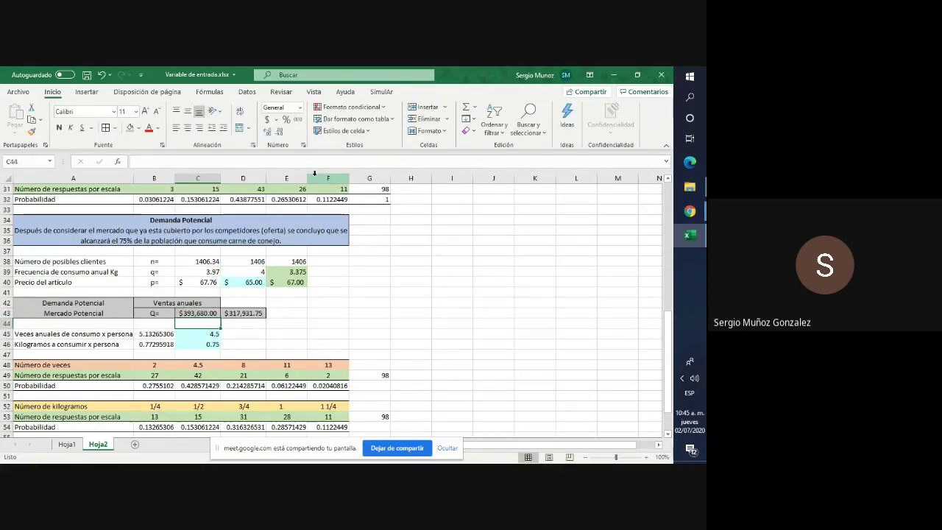
left_click(213, 312)
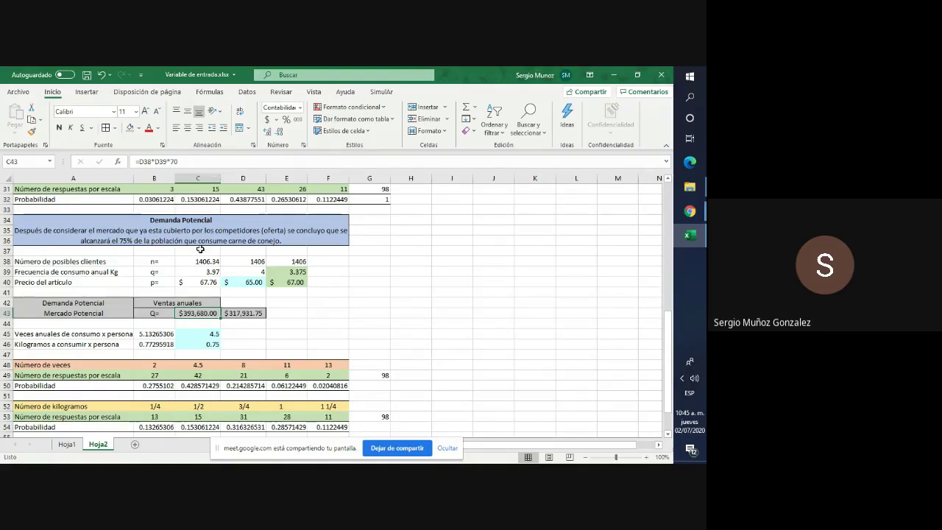
Recalculate the sheet repeatedly to compare the annual sales in C43 with the simulated potential market in D43
left_click(392, 364)
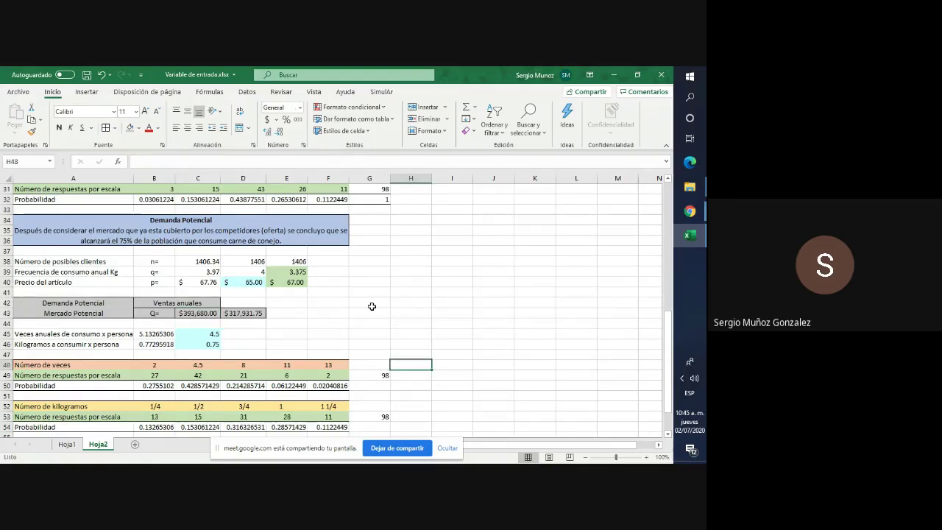
key("F9")
key("F9")
key("F9")
key("F9")
key("F9")
key("F9")
key("F9")
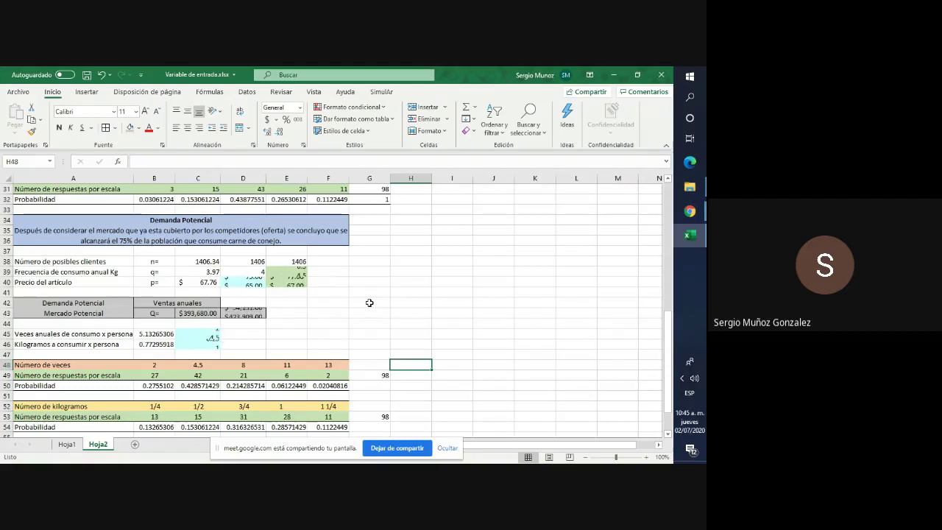
key("F9")
key("F9")
key("F9")
key("F9")
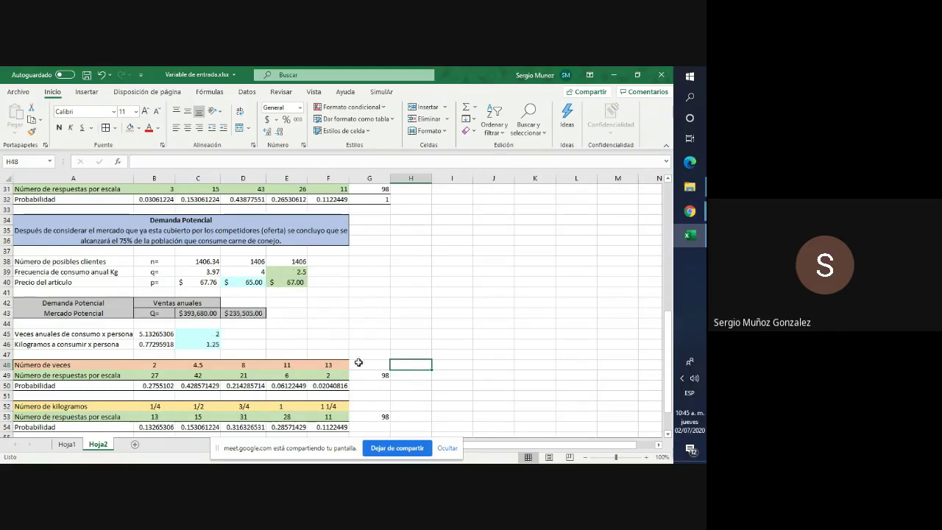
key("F9")
key("F9")
key("F9")
key("F9")
key("F9")
key("F9")
key("F9")
key("F9")
key("F9")
key("F9")
key("F9")
key("F9")
key("F9")
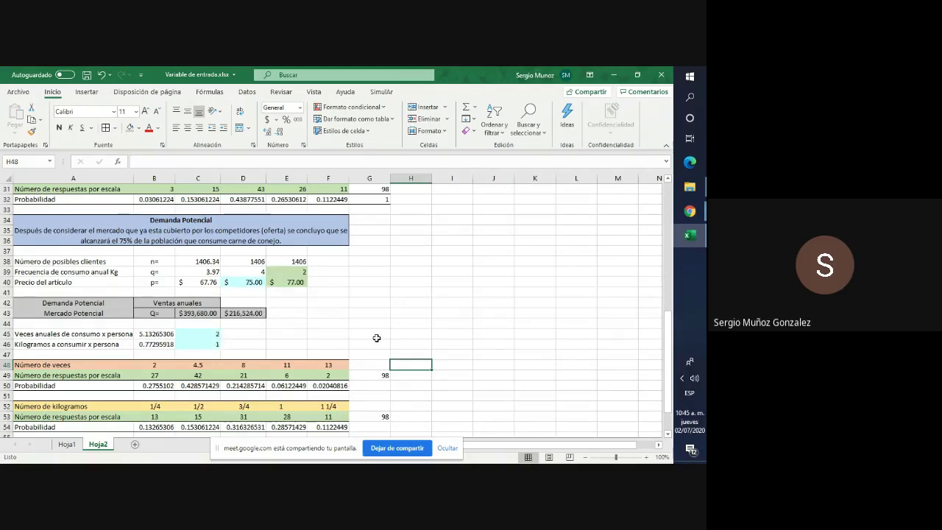
Select the simulated potential market cell D43 and display the SimulAr commands
scroll(376, 338, "down", 2)
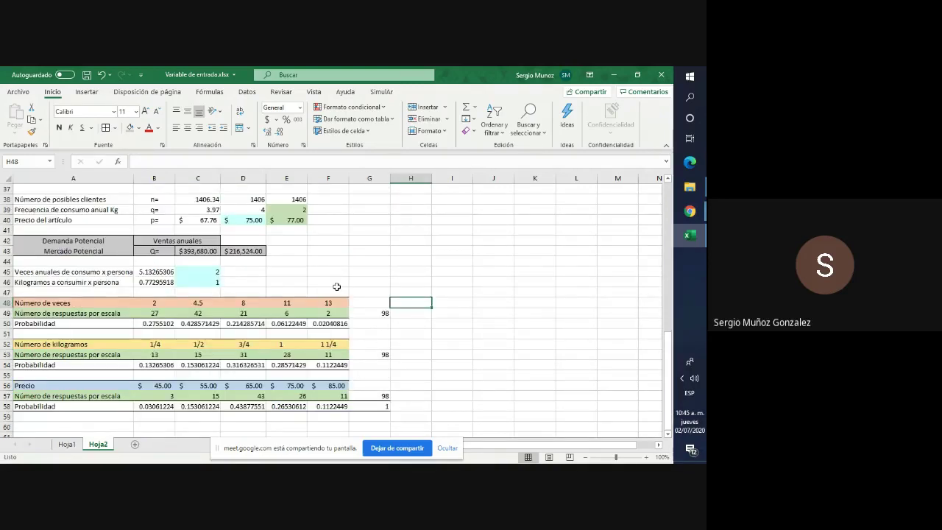
left_click(247, 252)
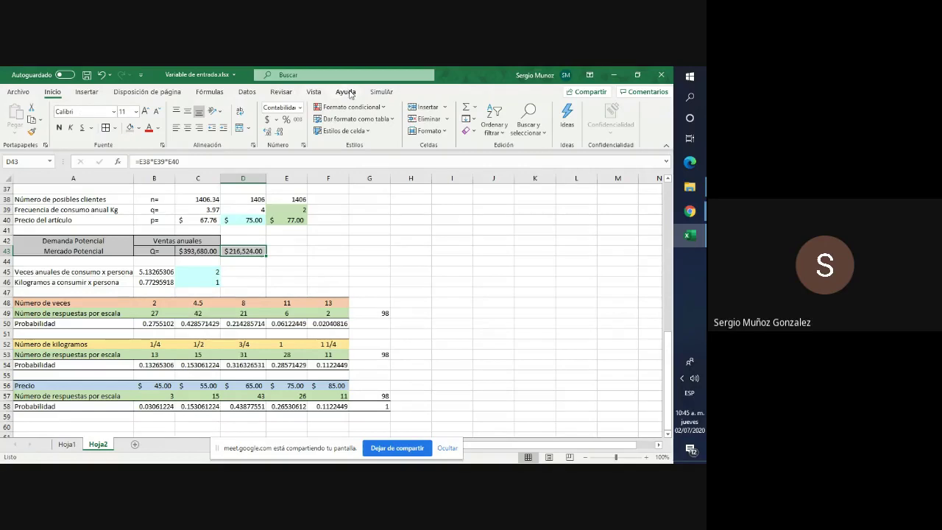
left_click(372, 93)
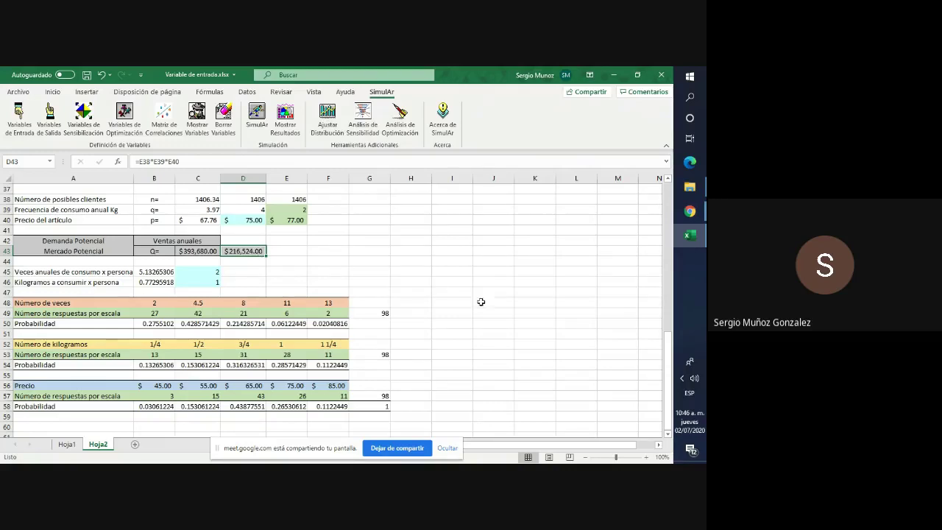
Review the quantity, price and potential demand blocks on Hoja1, and return to Hoja2
scroll(318, 266, "up", 1)
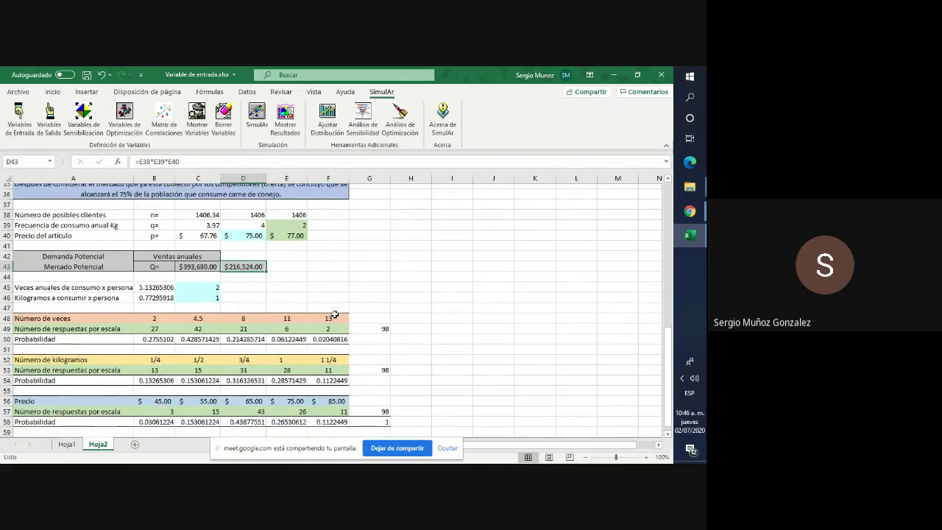
scroll(81, 401, "down", 1)
left_click(67, 444)
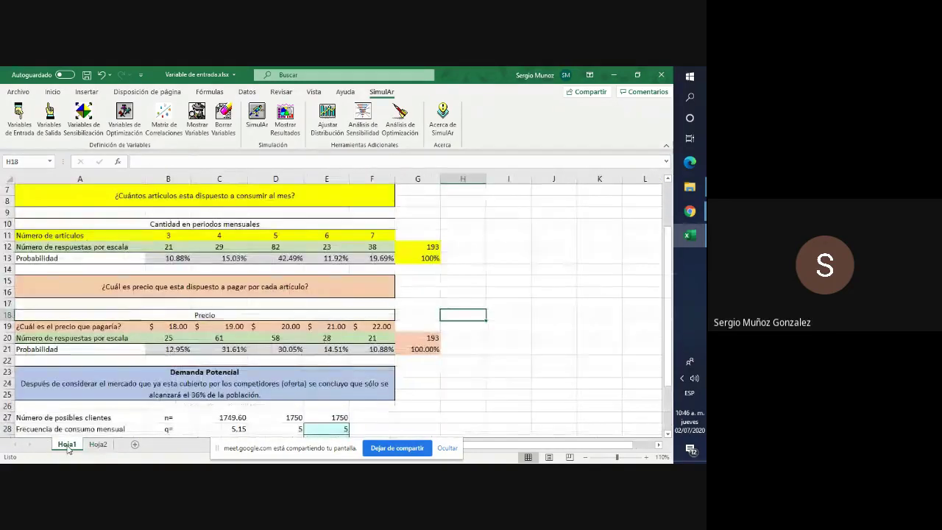
scroll(419, 327, "up", 2)
scroll(331, 346, "down", 3)
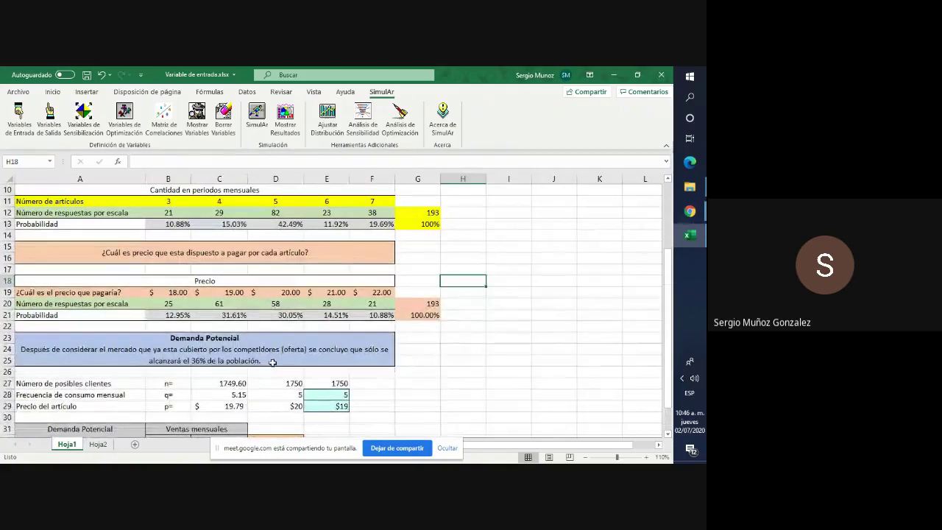
left_click(97, 445)
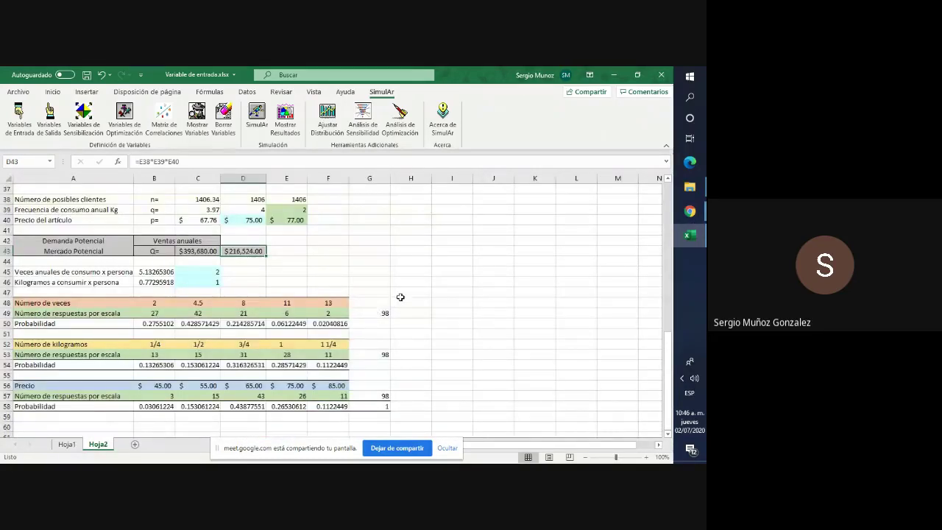
Review the survey tables, potential demand block and probability tables for rabbit meat across Hoja2
scroll(402, 296, "down", 2)
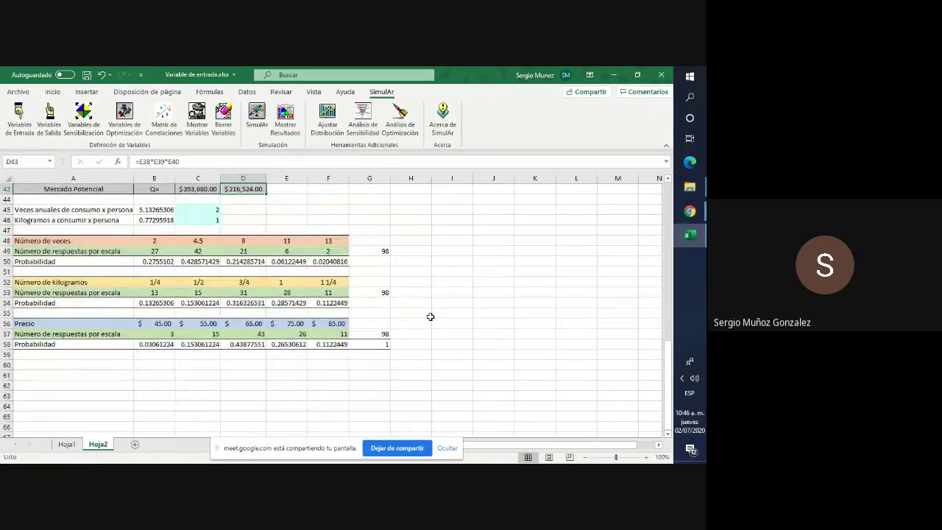
scroll(431, 316, "up", 4)
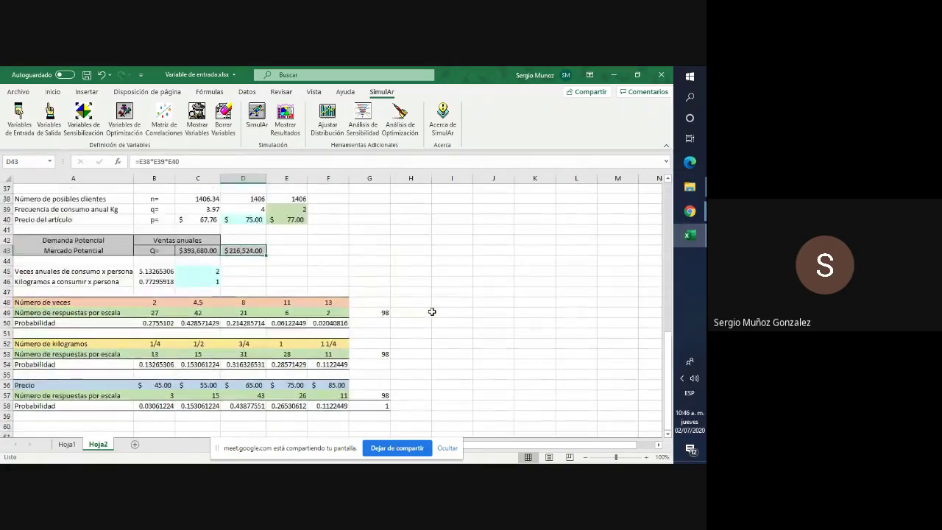
scroll(432, 312, "up", 3)
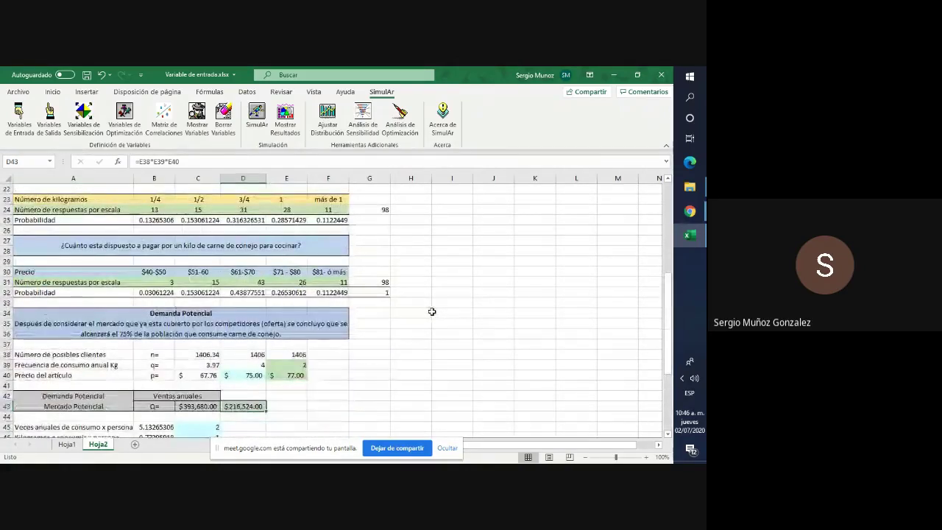
scroll(432, 311, "up", 3)
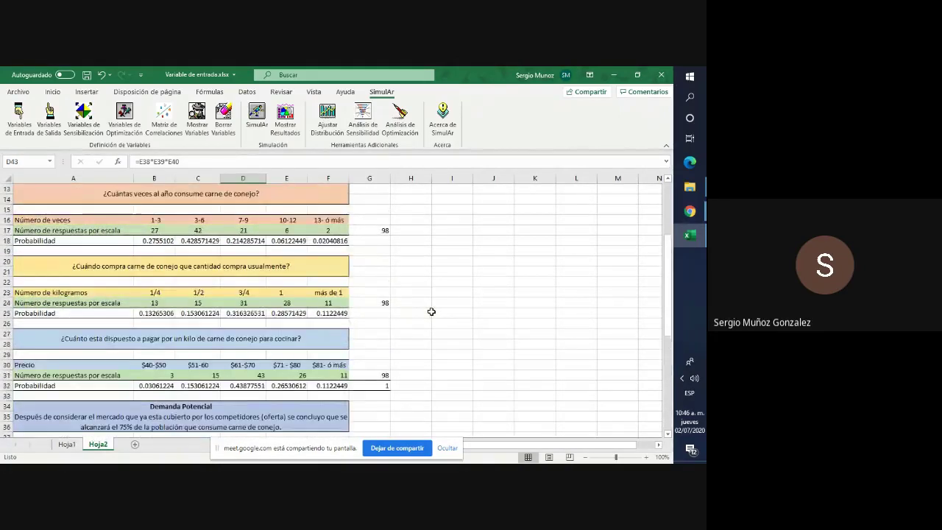
scroll(431, 312, "down", 5)
scroll(430, 312, "down", 2)
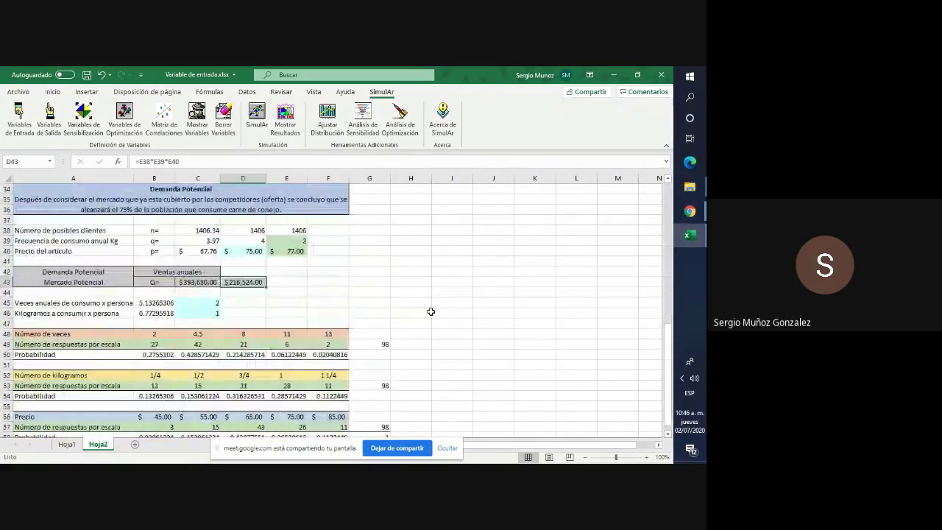
scroll(431, 312, "down", 3)
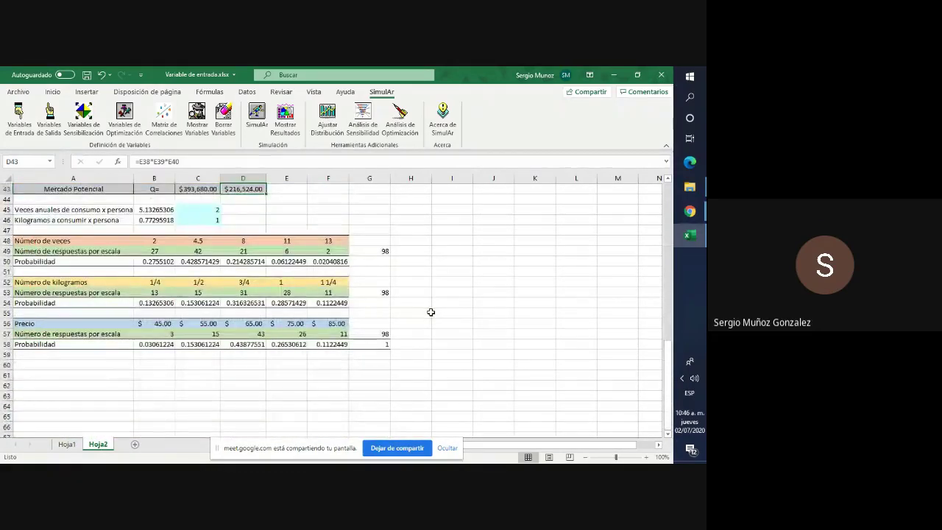
scroll(422, 287, "up", 5)
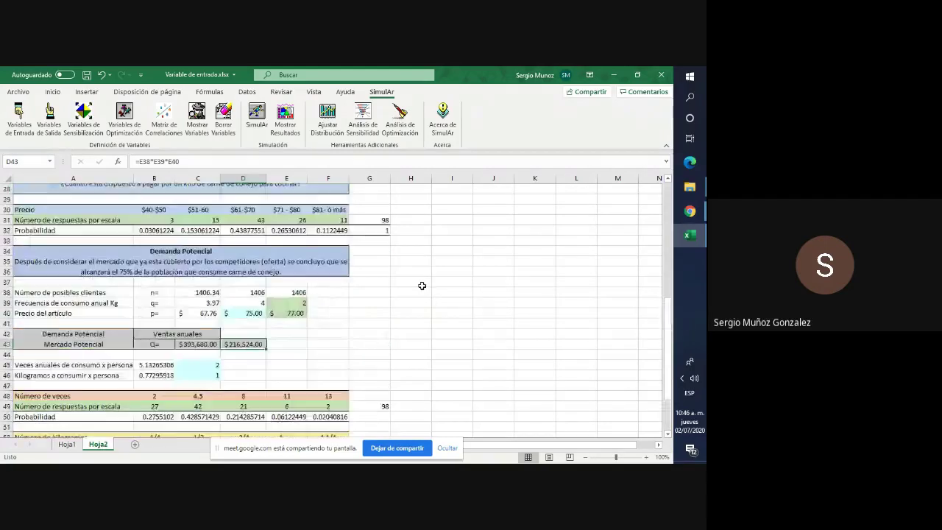
scroll(422, 286, "up", 3)
scroll(421, 286, "up", 1)
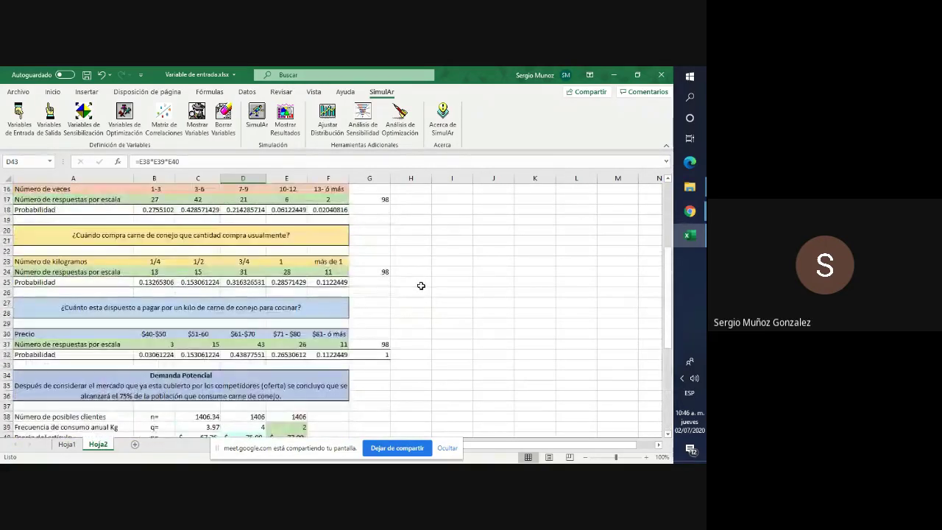
scroll(421, 286, "up", 5)
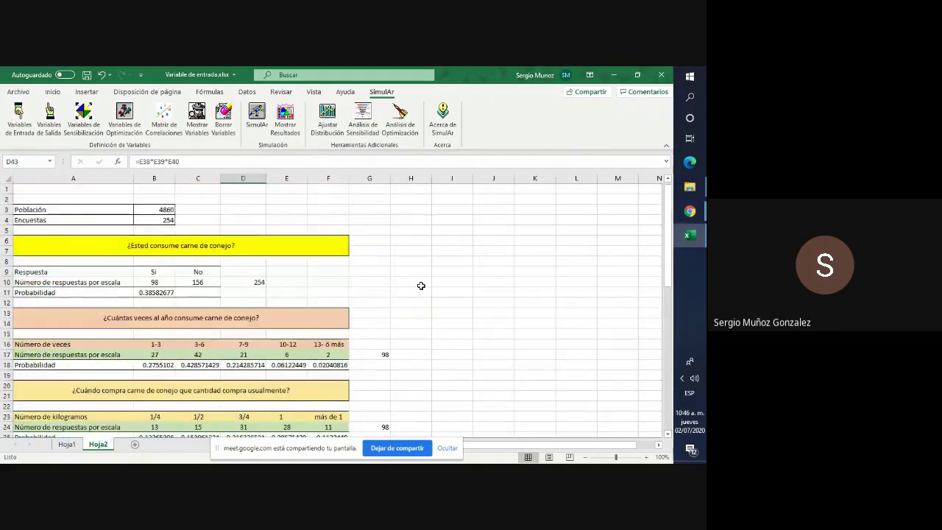
scroll(421, 286, "down", 1)
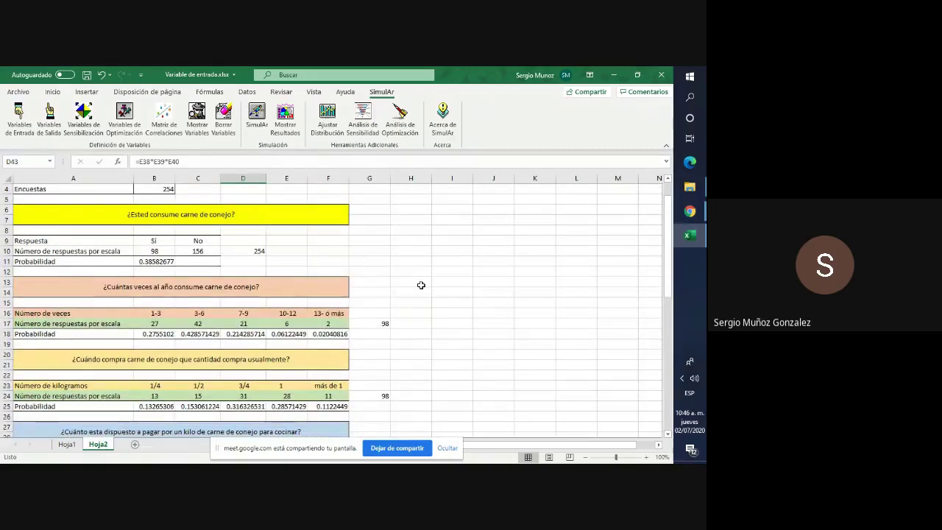
scroll(421, 286, "down", 4)
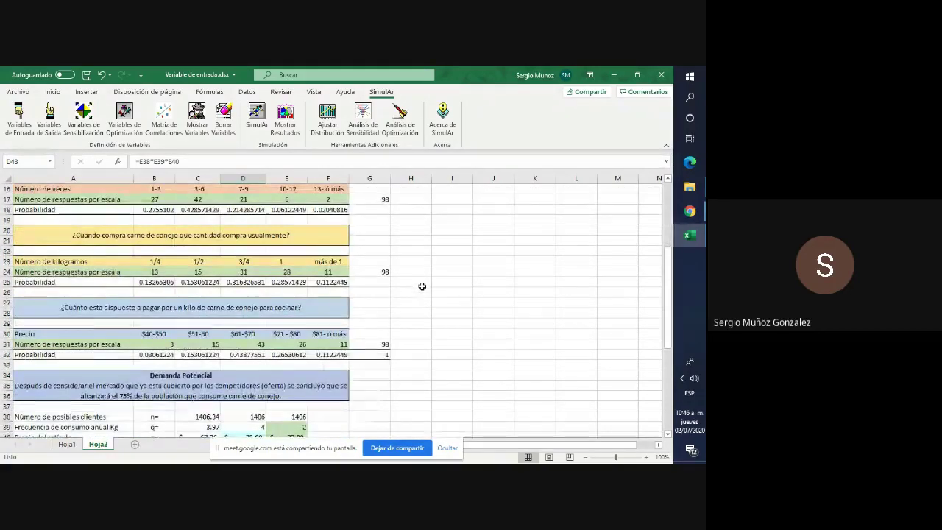
scroll(422, 286, "down", 1)
scroll(421, 288, "down", 2)
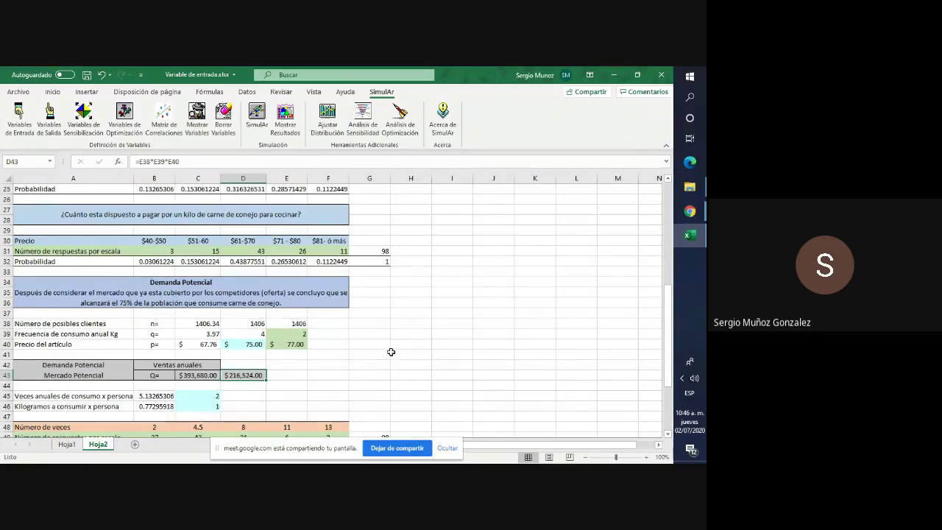
scroll(391, 352, "up", 4)
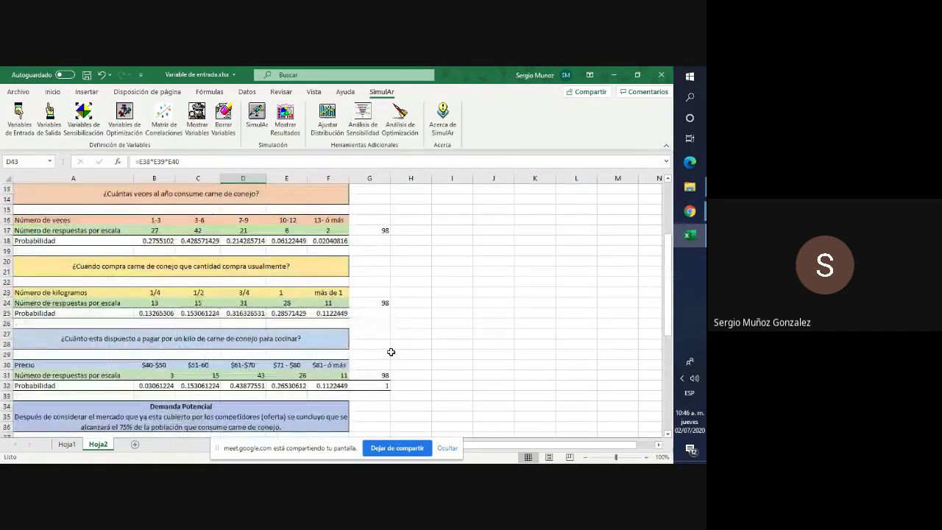
scroll(391, 352, "down", 6)
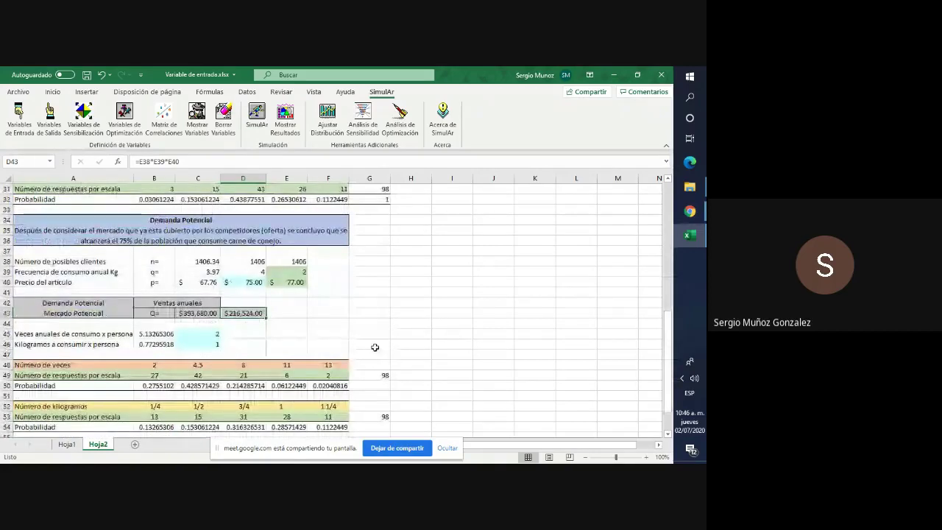
left_click(123, 312)
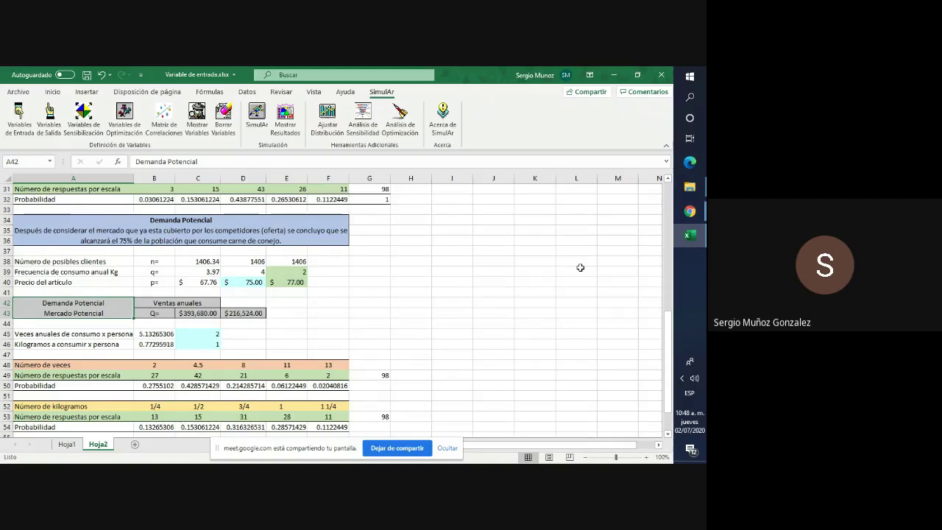
Switch to the Google Meet call in Chrome and pin the presenter's own tile from the participant list
mouse_move(680, 213)
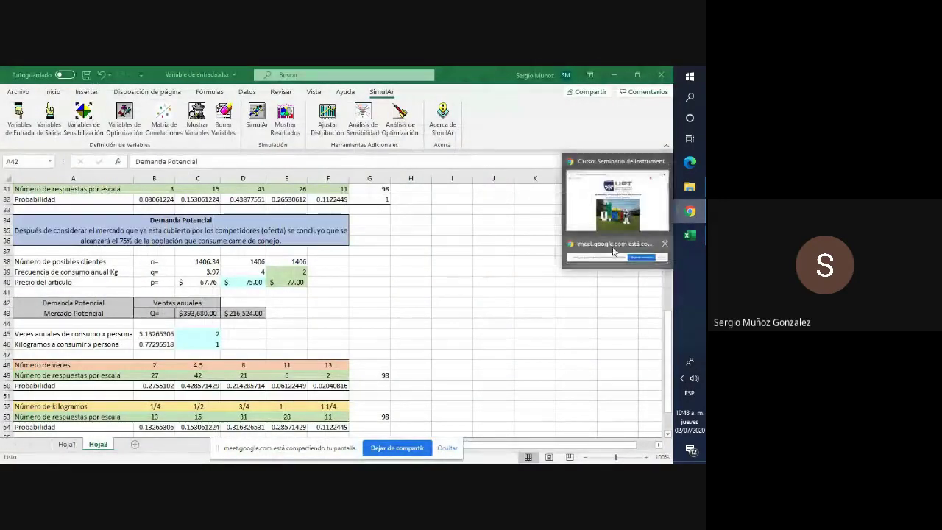
left_click(625, 215)
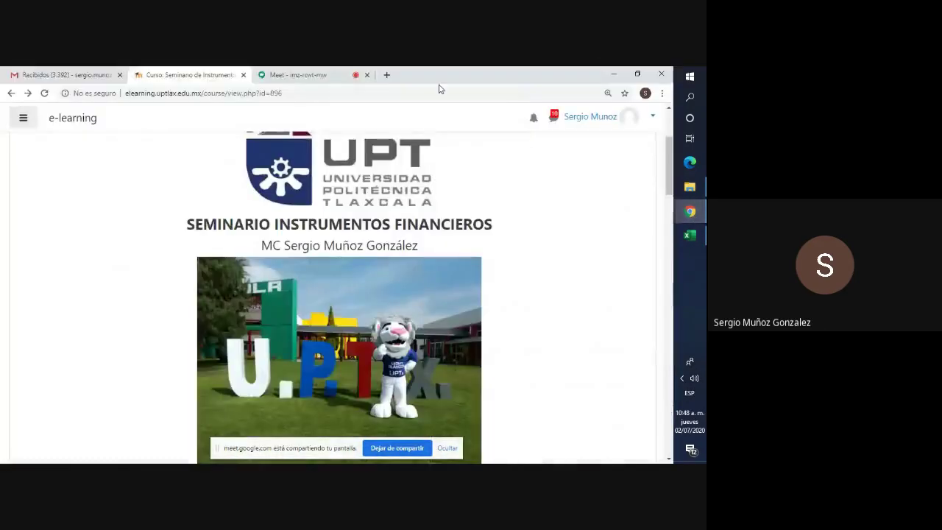
left_click(305, 78)
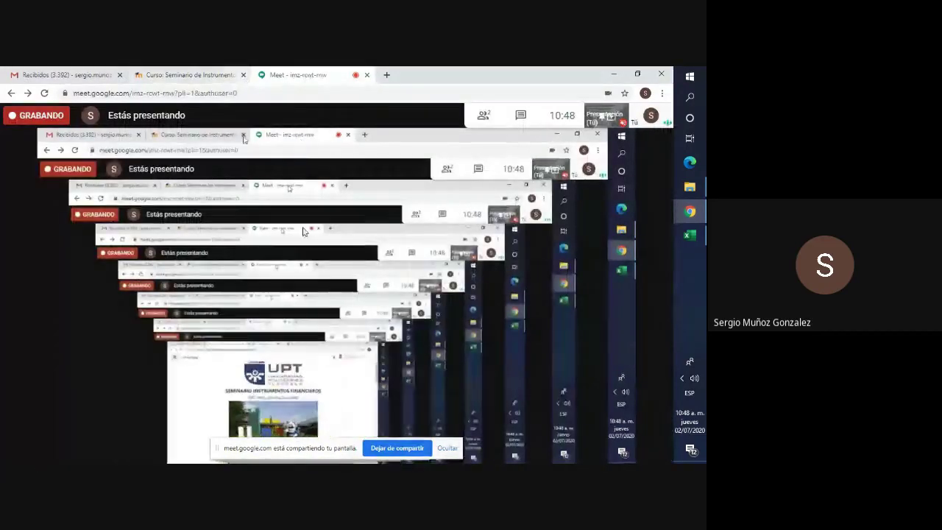
left_click(484, 115)
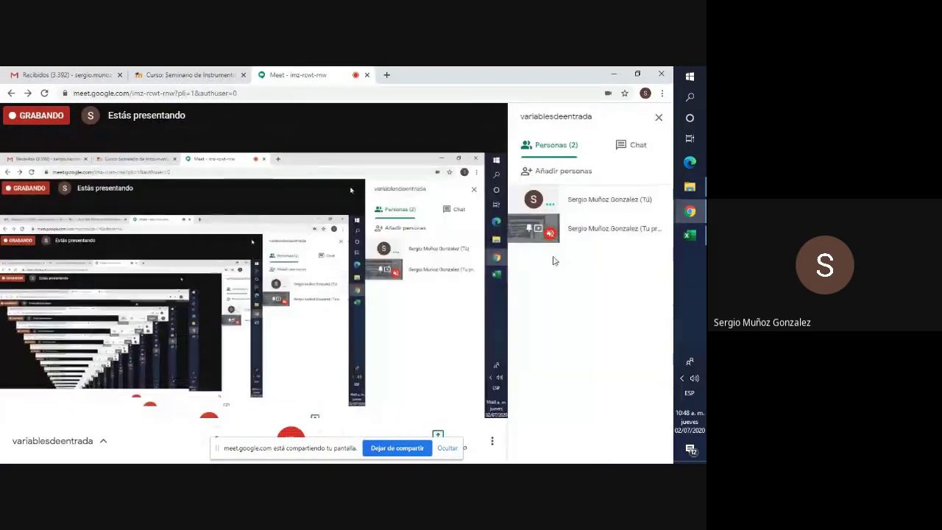
left_click(535, 203)
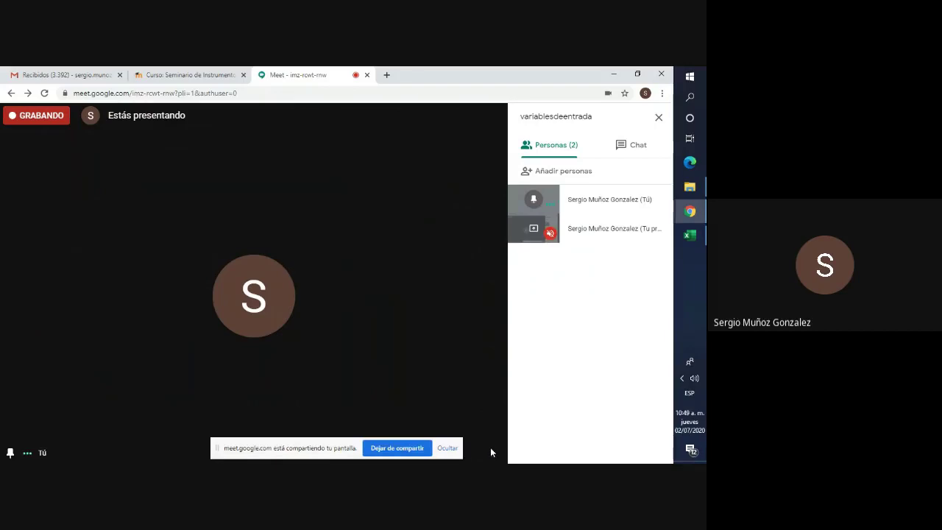
Stop the recording of the Google Meet meeting
left_click(491, 442)
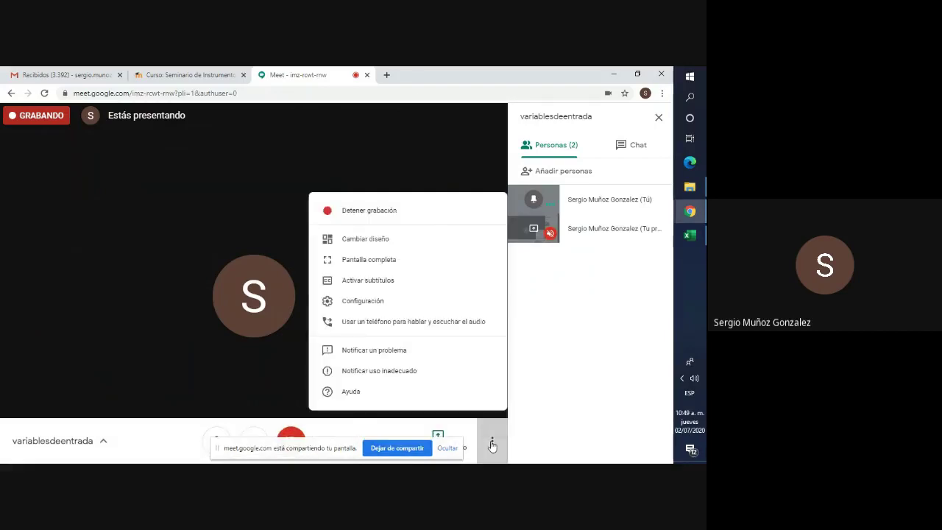
left_click(394, 218)
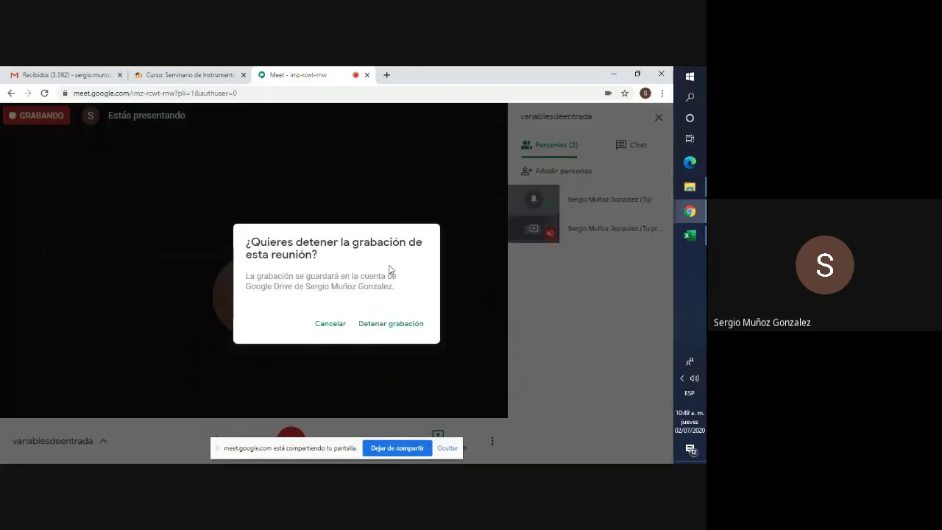